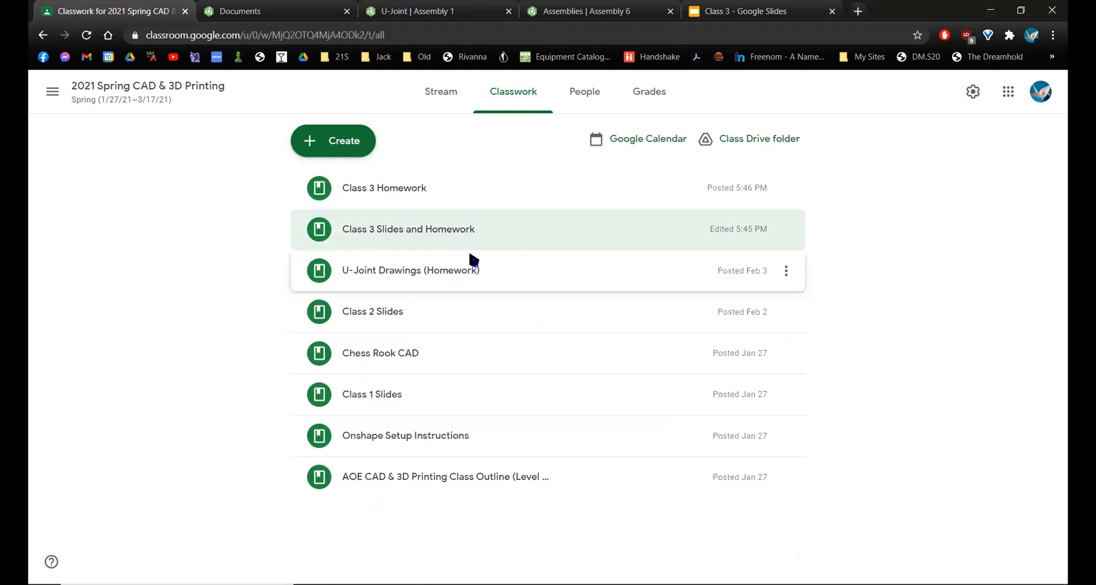
# - Open the Onshape document linked on the Do Nothing Machine slide of the Class 3 presentation
pyautogui.click(451, 243)
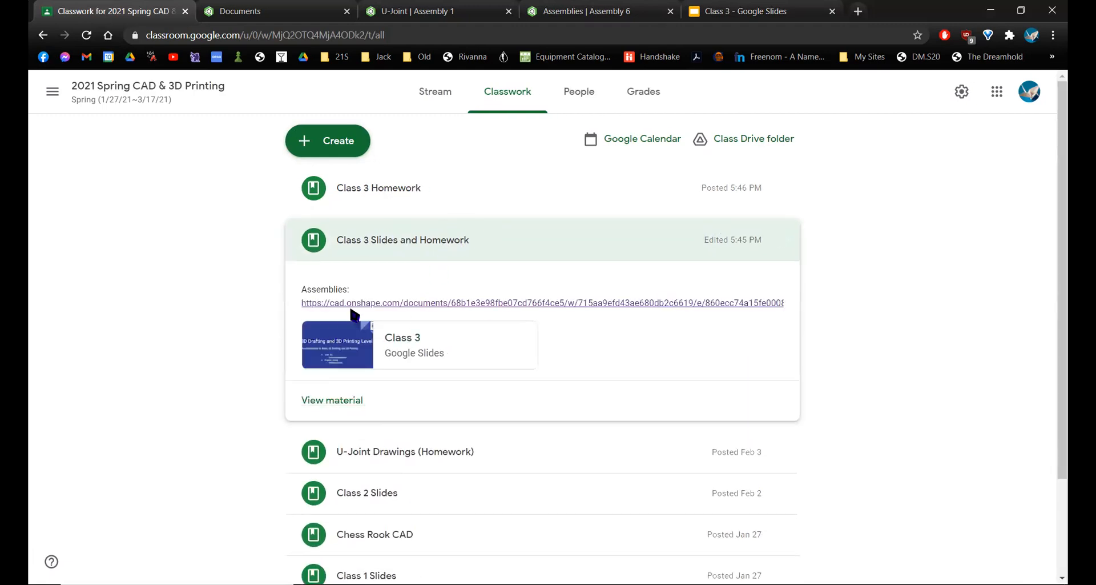
pyautogui.click(754, 11)
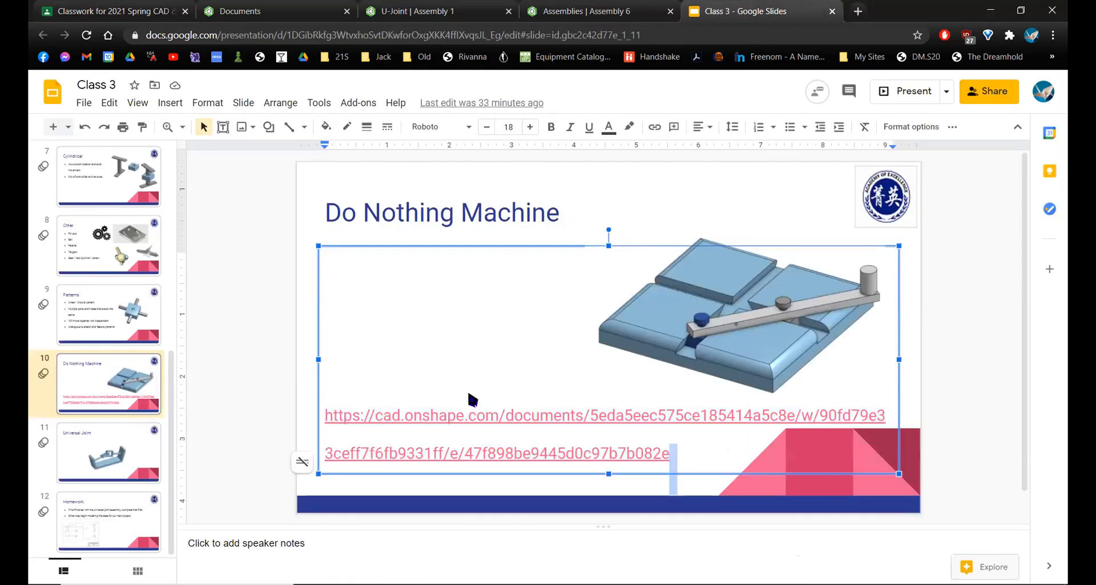
pyautogui.click(587, 416)
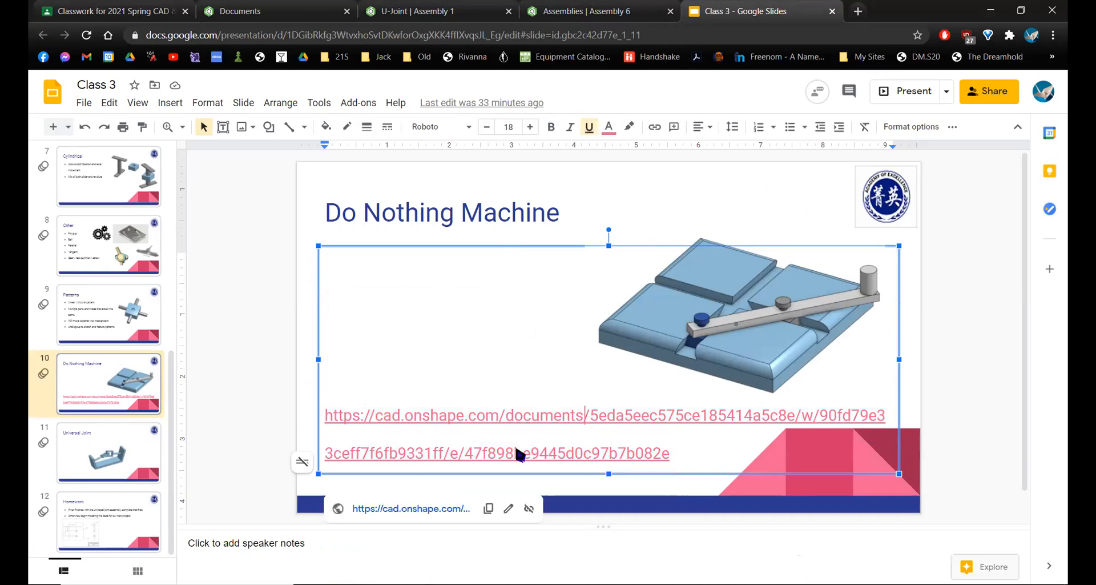
pyautogui.click(438, 501)
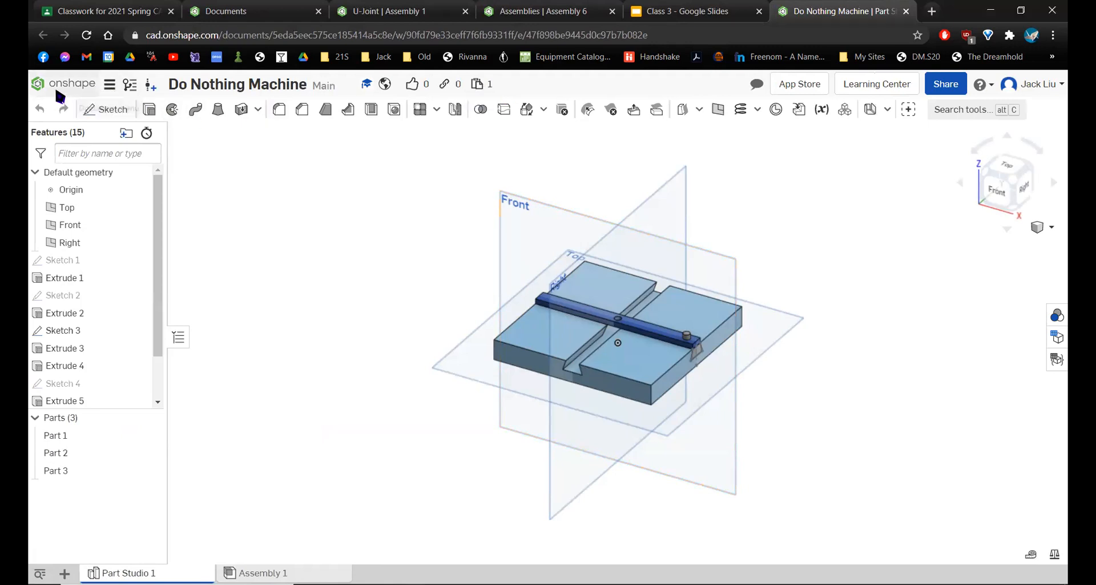
# - Copy the active workspace to a new document named Do Nothing Machine - Copy
pyautogui.click(108, 85)
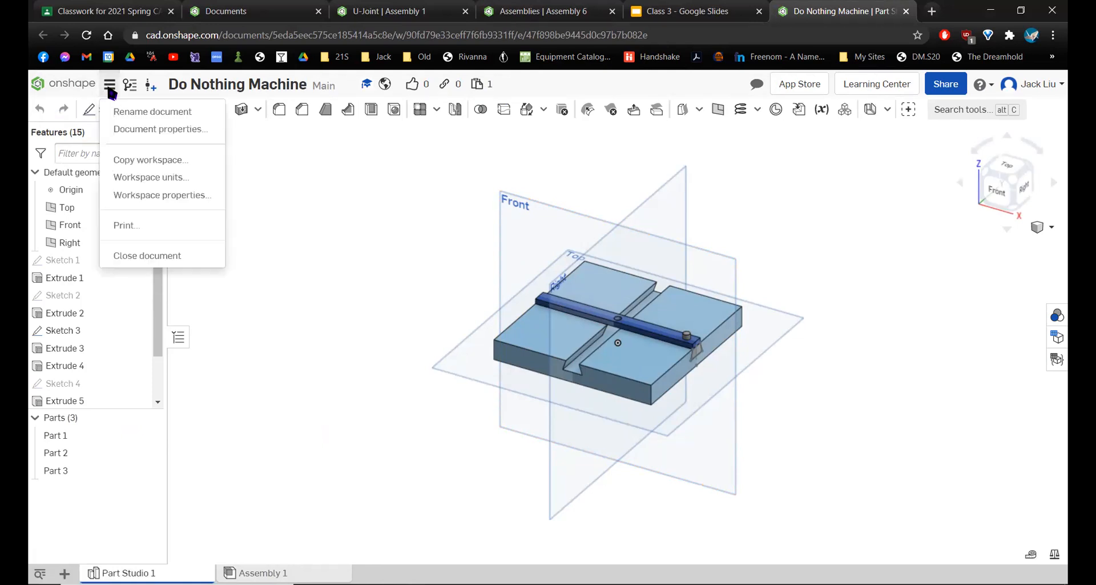
pyautogui.click(167, 162)
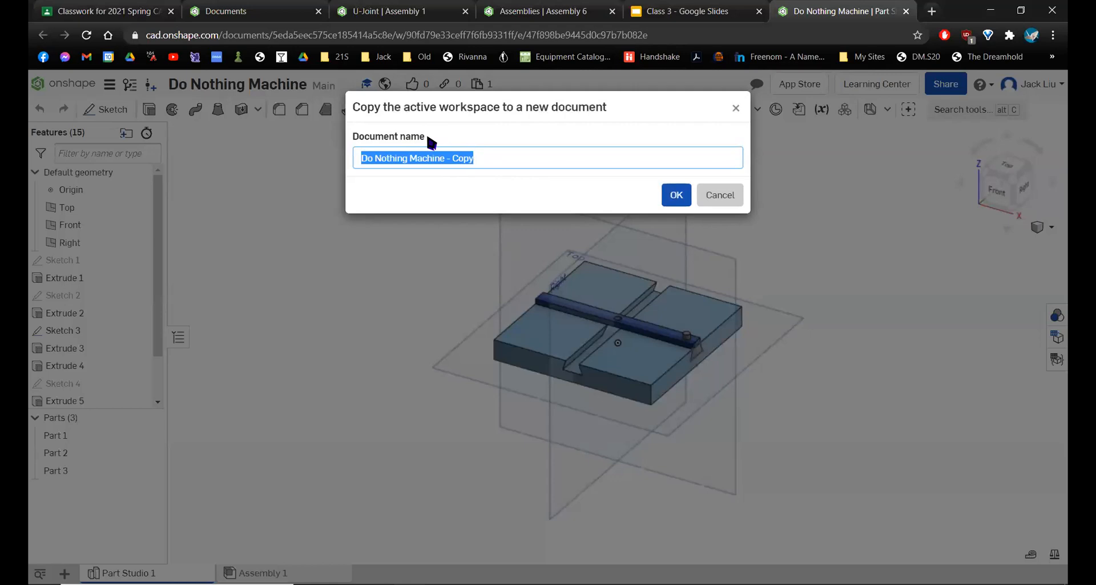
pyautogui.click(366, 159)
pyautogui.moveTo(367, 162); pyautogui.dragTo(504, 164)
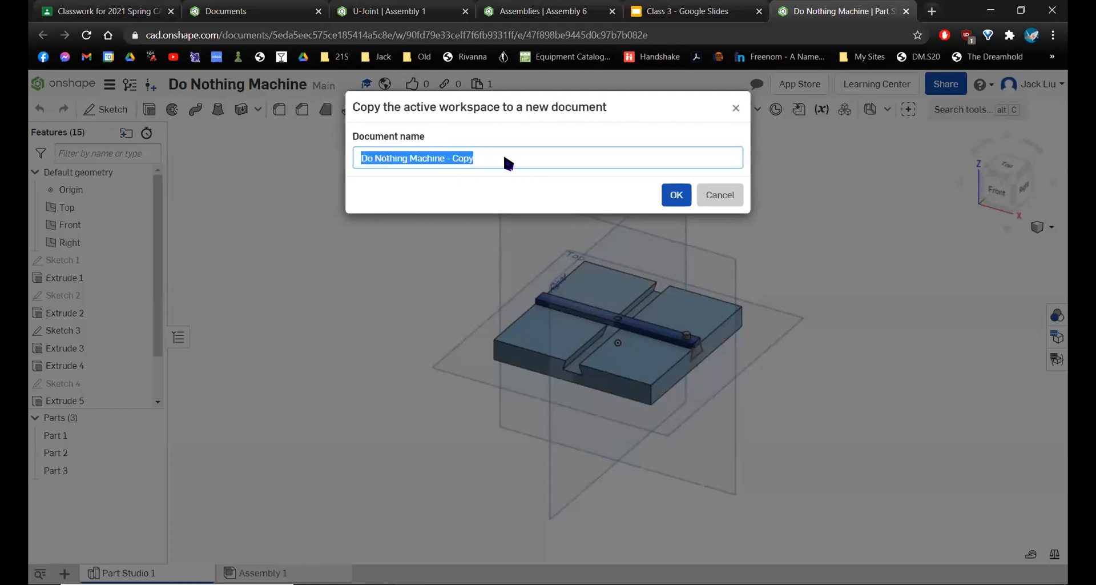
pyautogui.click(680, 197)
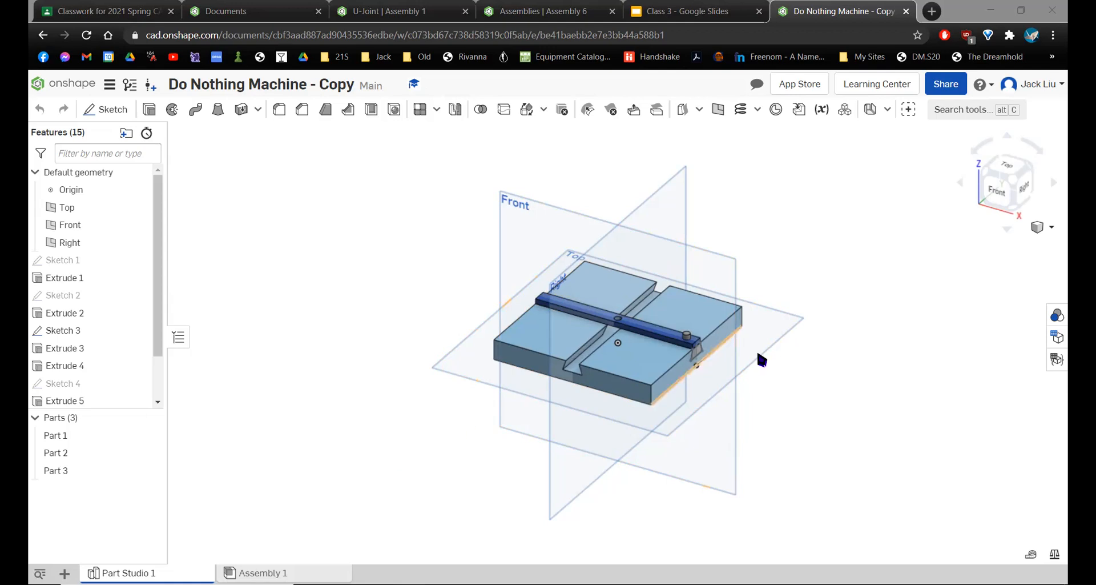
# - Delete all four part instances from Assembly 1 of the copied document
pyautogui.click(611, 303)
pyautogui.press('Escape')
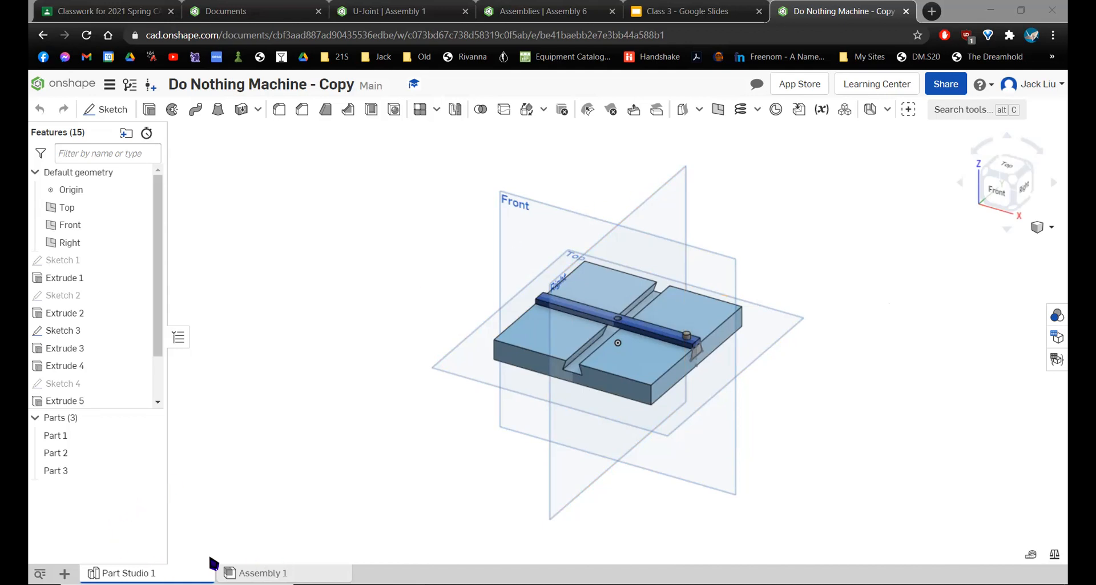
pyautogui.moveTo(147, 573)
pyautogui.click(268, 573)
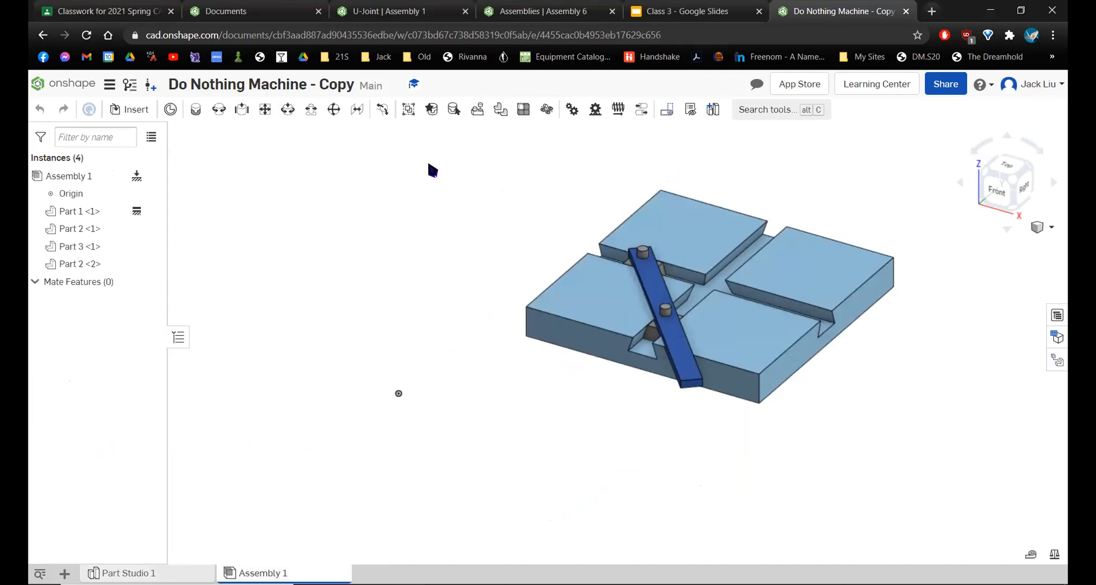
pyautogui.scroll(-5, 619, 351)
pyautogui.moveTo(546, 196); pyautogui.dragTo(780, 430)
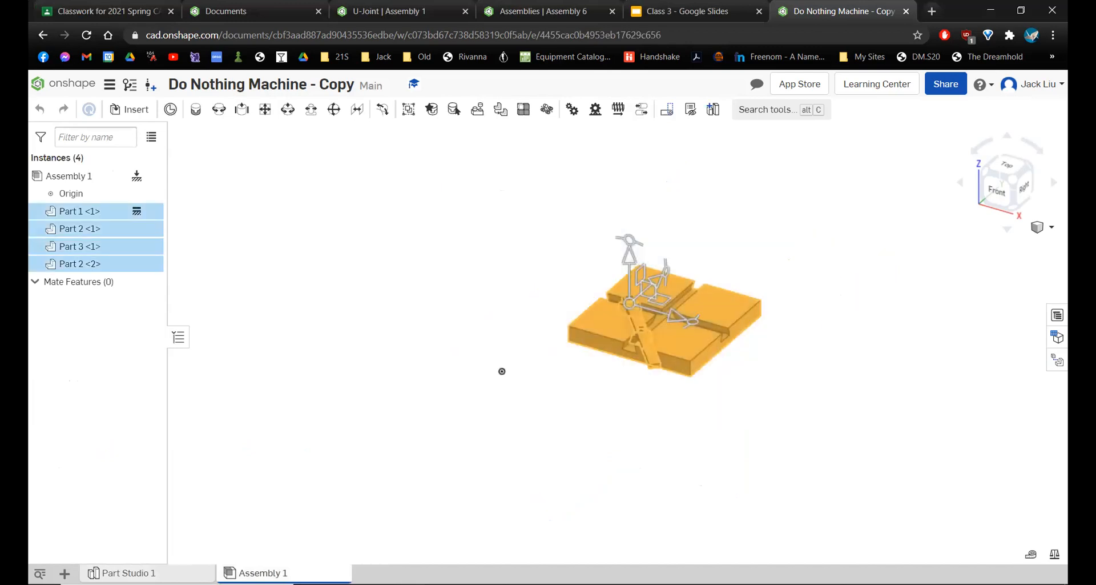
pyautogui.press('Delete')
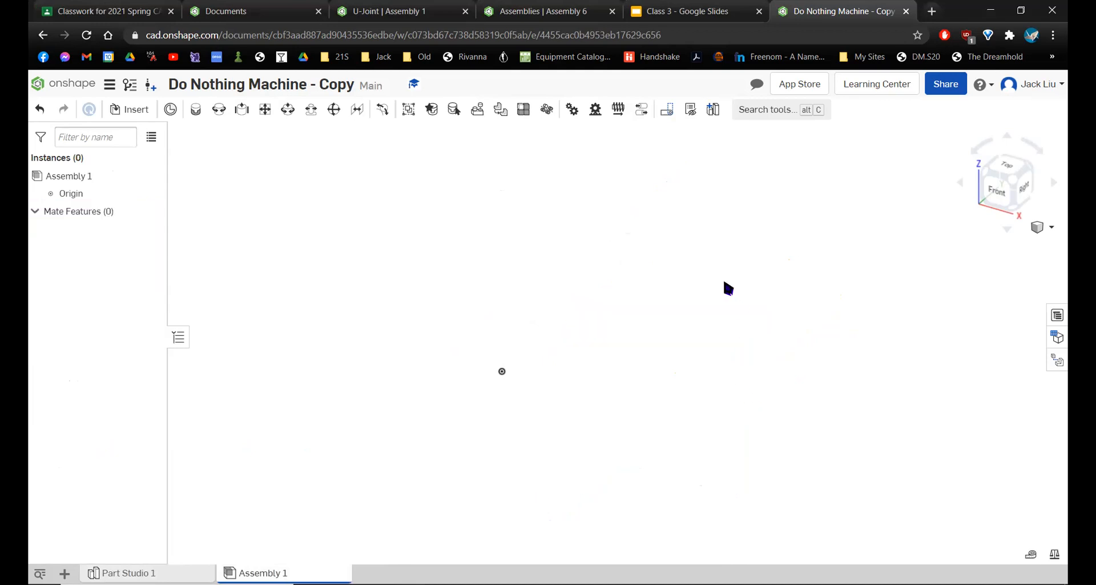
# - Insert all parts of Part Studio 1 together into the empty assembly, placing them freely beside the origin
pyautogui.moveTo(698, 310); pyautogui.dragTo(793, 268, button='middle')
pyautogui.click(131, 112)
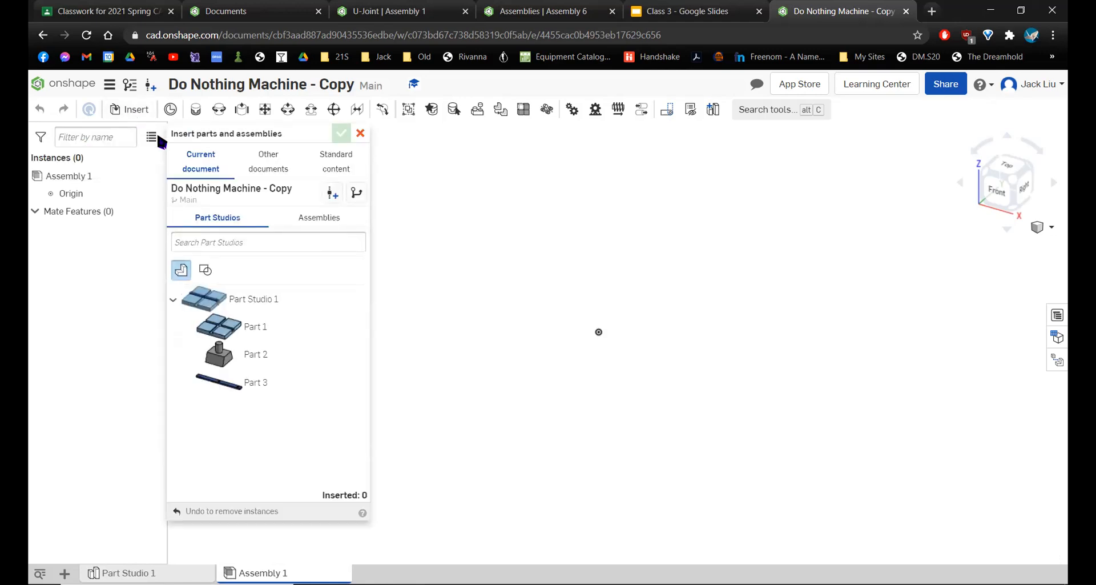
pyautogui.click(223, 297)
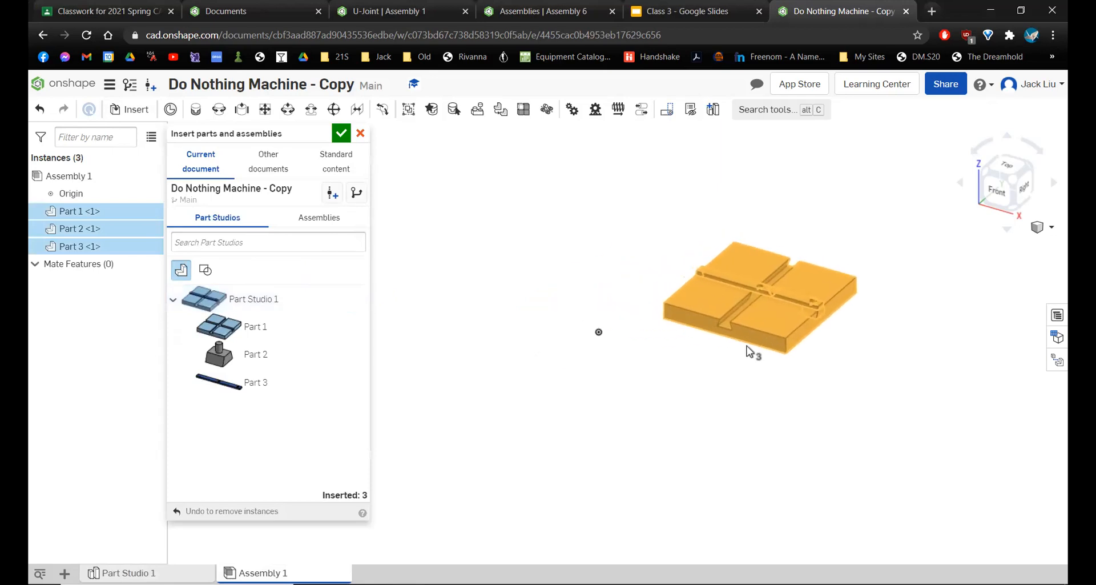
pyautogui.click(746, 264)
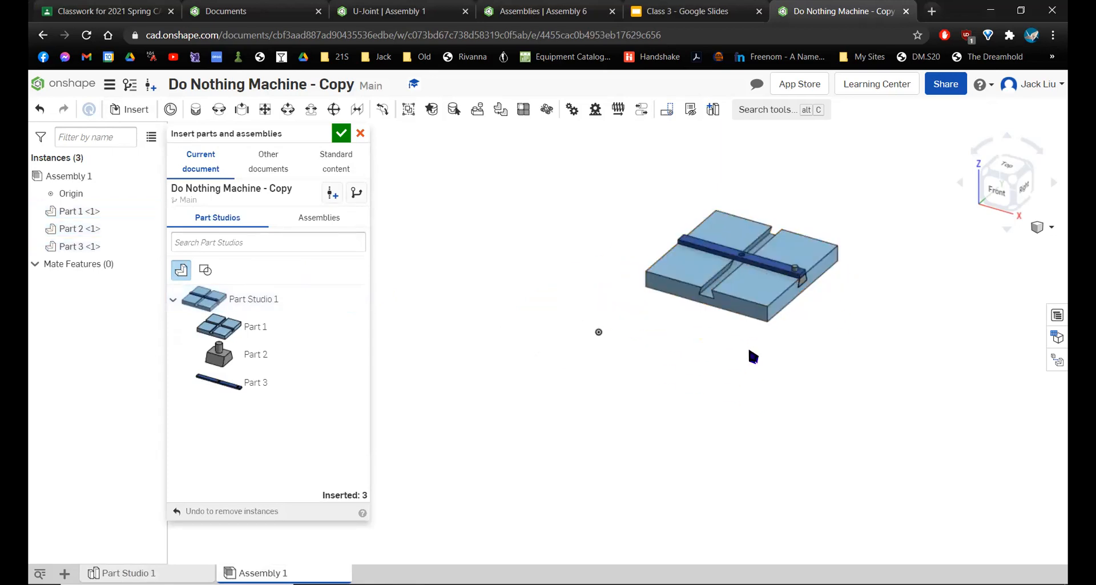
# - Separate the parts by moving the blue bar in front of the base plate and the slider block off its side
pyautogui.scroll(5, 754, 323)
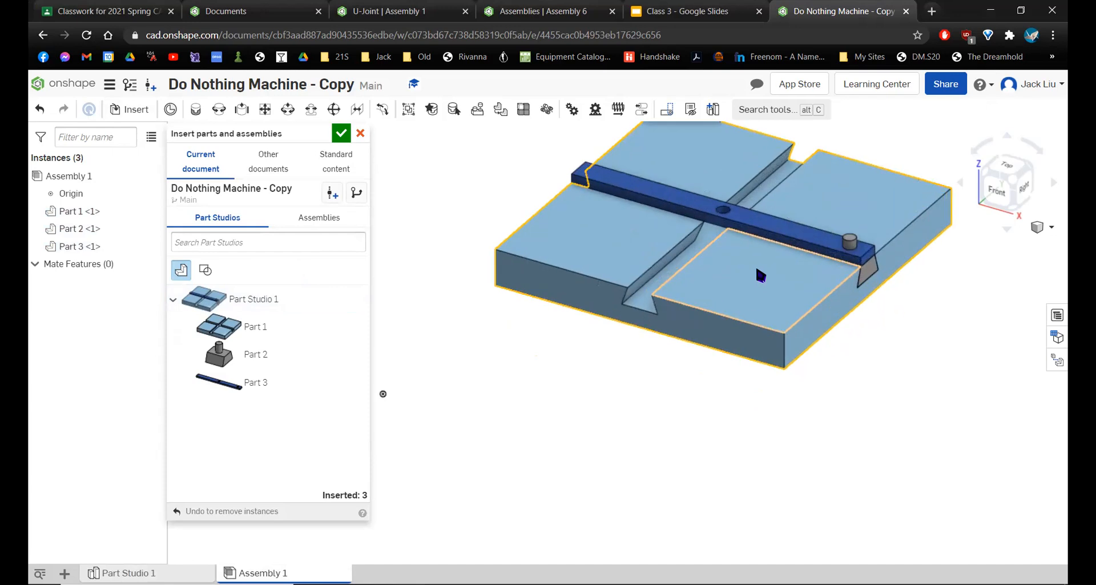
pyautogui.scroll(-5, 768, 246)
pyautogui.moveTo(750, 246); pyautogui.dragTo(660, 404)
pyautogui.moveTo(843, 276); pyautogui.dragTo(778, 276)
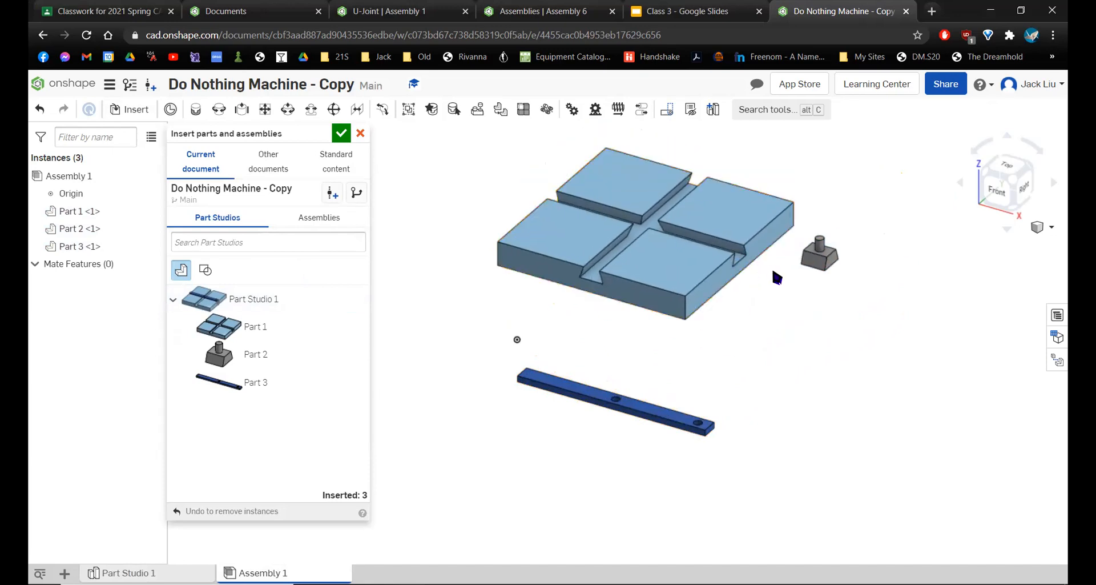
# - Insert a second instance of the Part 2 slider block and place it near the first one
pyautogui.scroll(-3, 747, 324)
pyautogui.scroll(2, 747, 324)
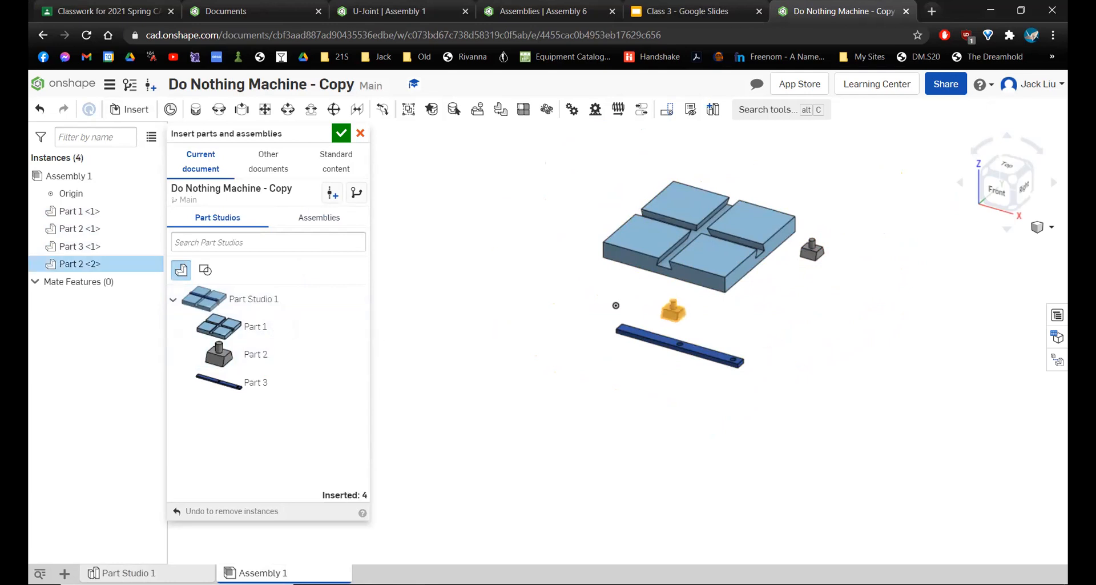
pyautogui.click(816, 309)
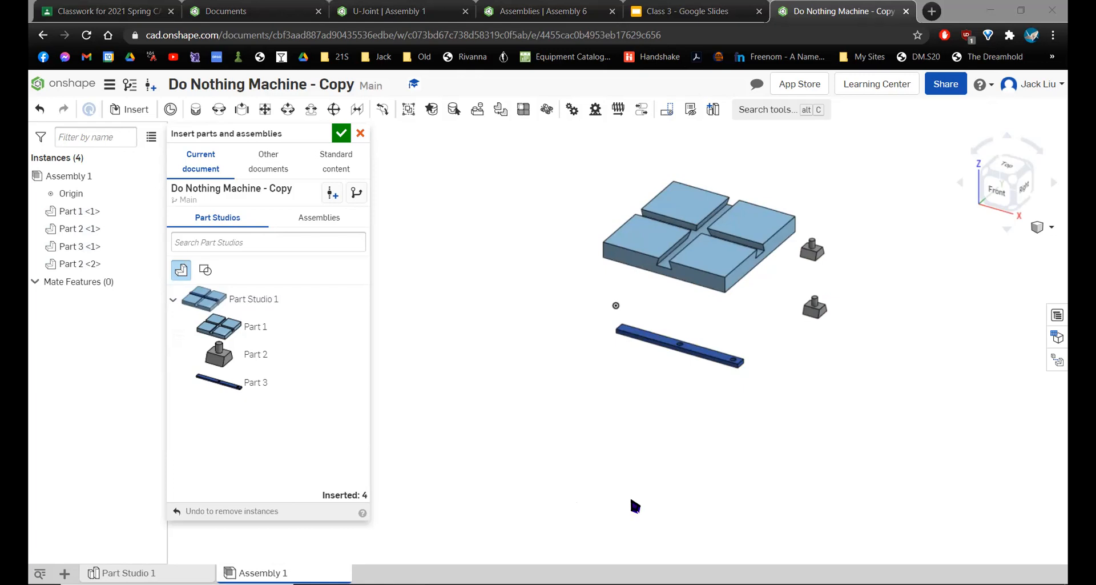
# - Move the blue bar so it floats above the base plate
pyautogui.press('XF86AudioLowerVolume')
pyautogui.scroll(5, 739, 313)
pyautogui.scroll(-3, 657, 382)
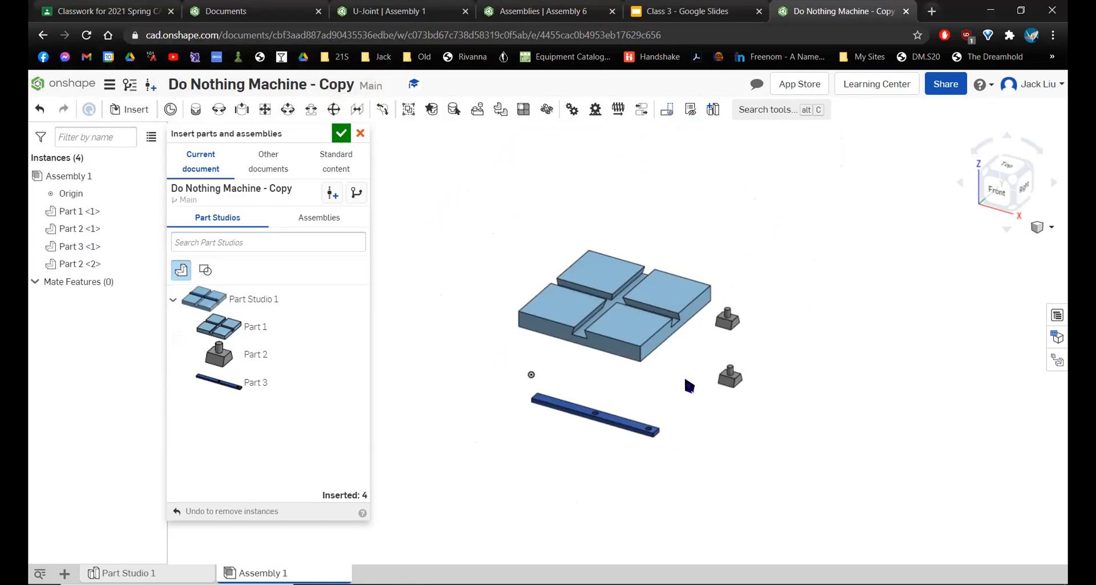
pyautogui.moveTo(633, 427); pyautogui.dragTo(715, 227)
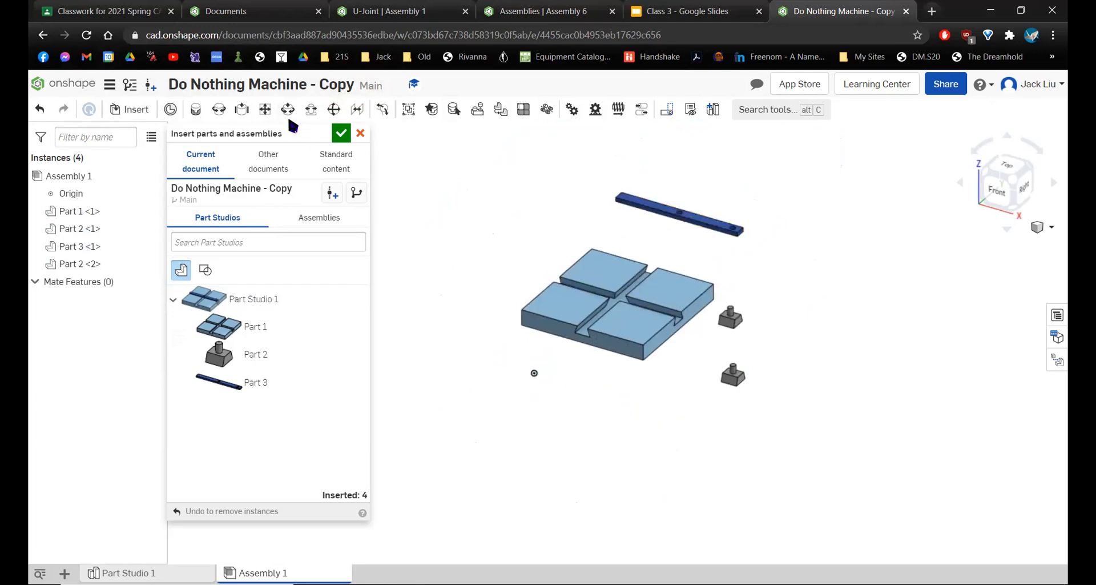
# - Open the Do Nothing document from the AOE Level 1 folder in the Onshape documents list
pyautogui.click(262, 9)
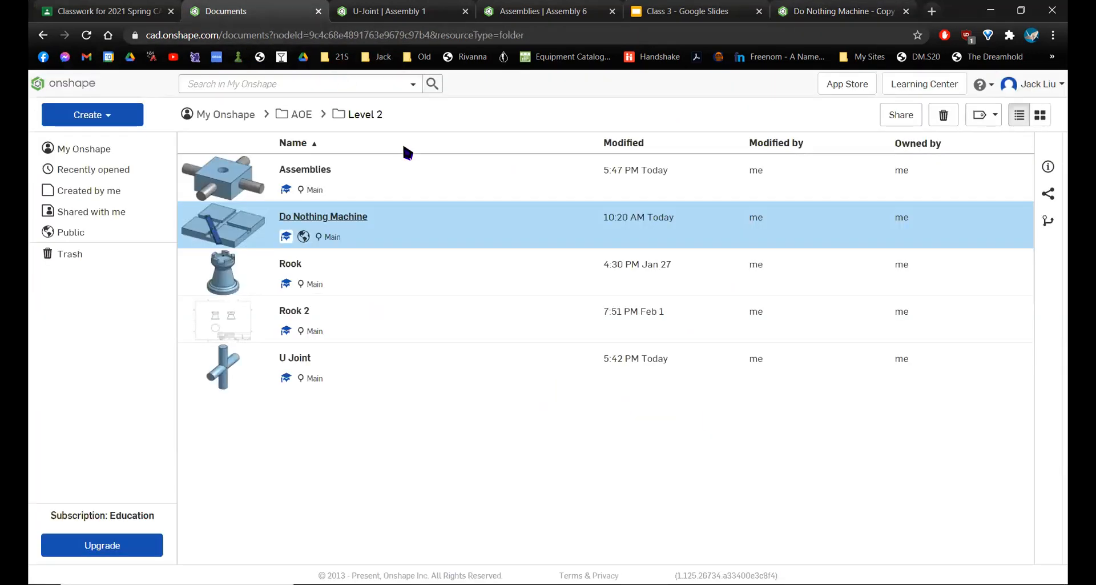
pyautogui.click(301, 115)
pyautogui.click(435, 202)
pyautogui.doubleClick(435, 202)
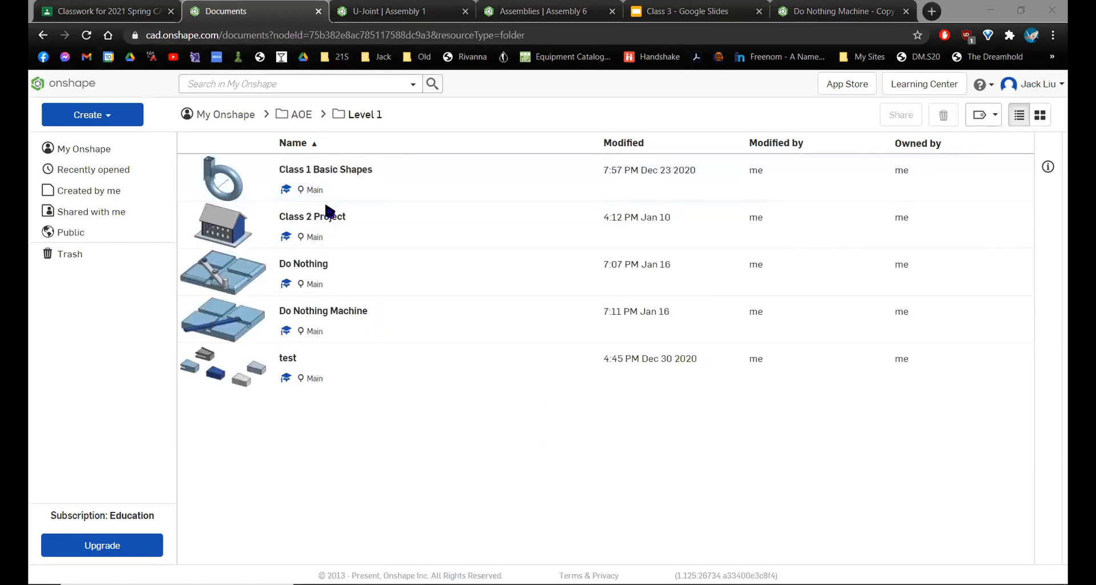
pyautogui.click(314, 273)
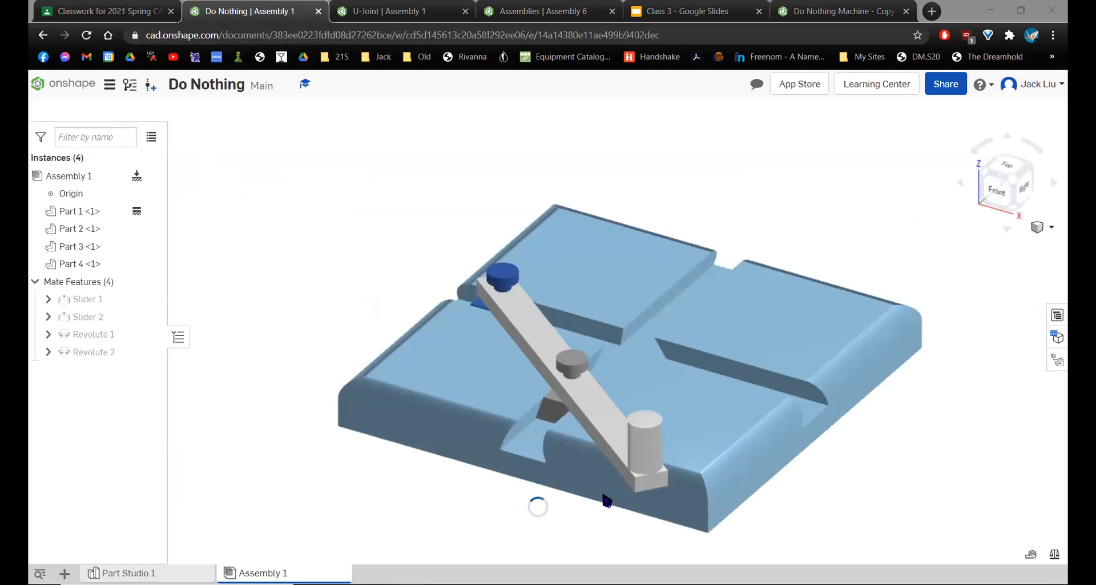
# - Animate the Revolute 2 mate with Loop playback and examine the mechanism's motion from above
pyautogui.rightClick(112, 352)
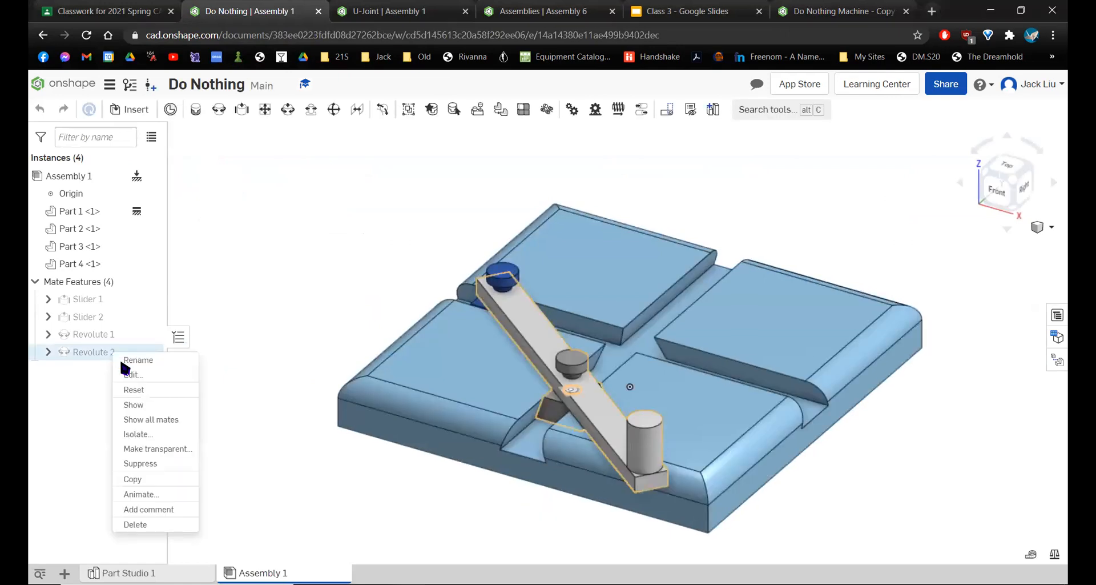
pyautogui.click(150, 494)
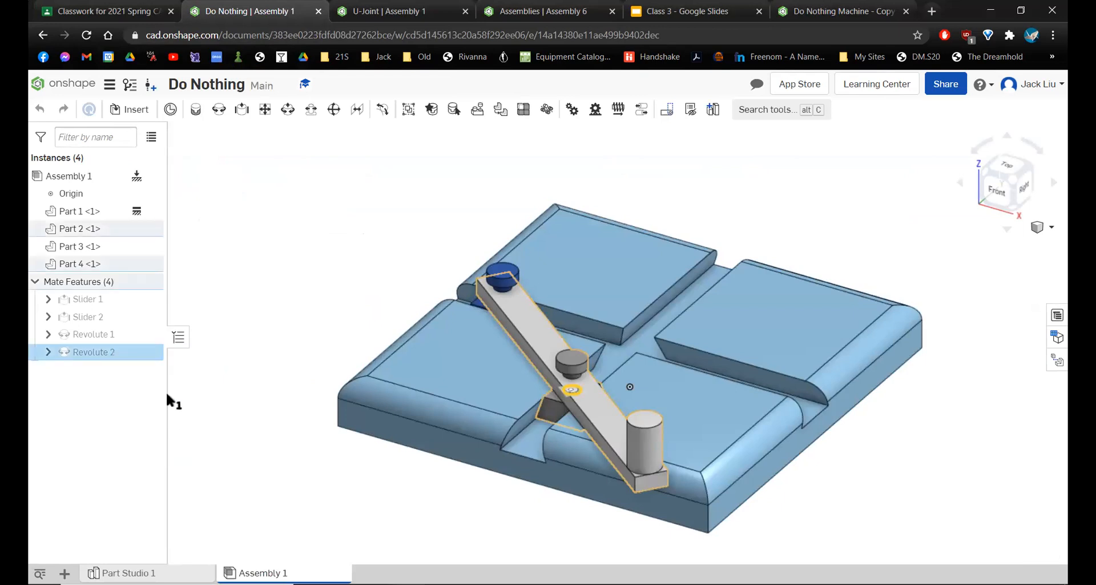
pyautogui.click(128, 518)
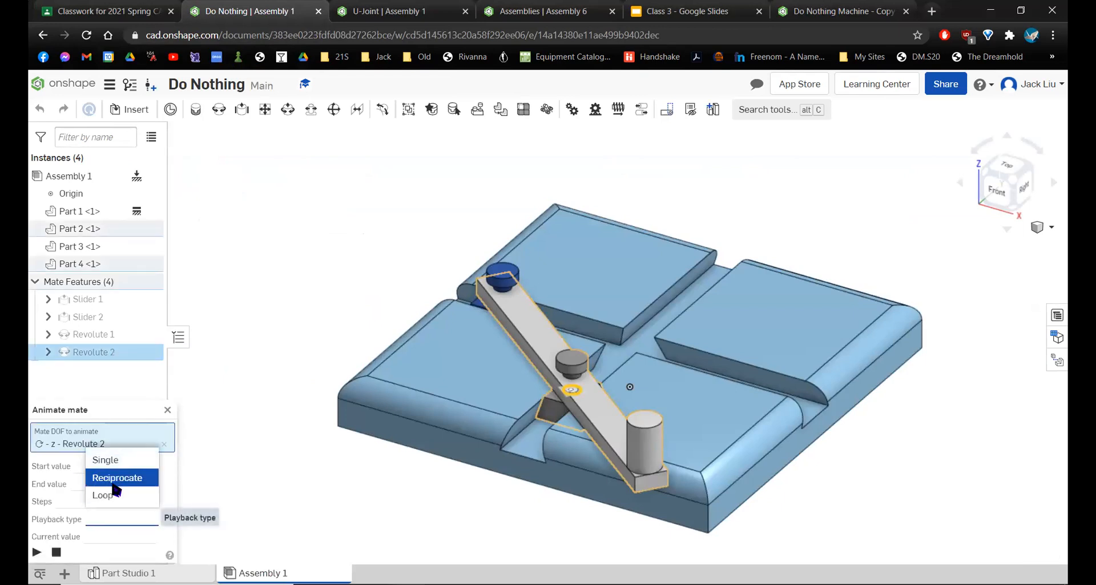
pyautogui.click(111, 495)
pyautogui.scroll(-5, 539, 429)
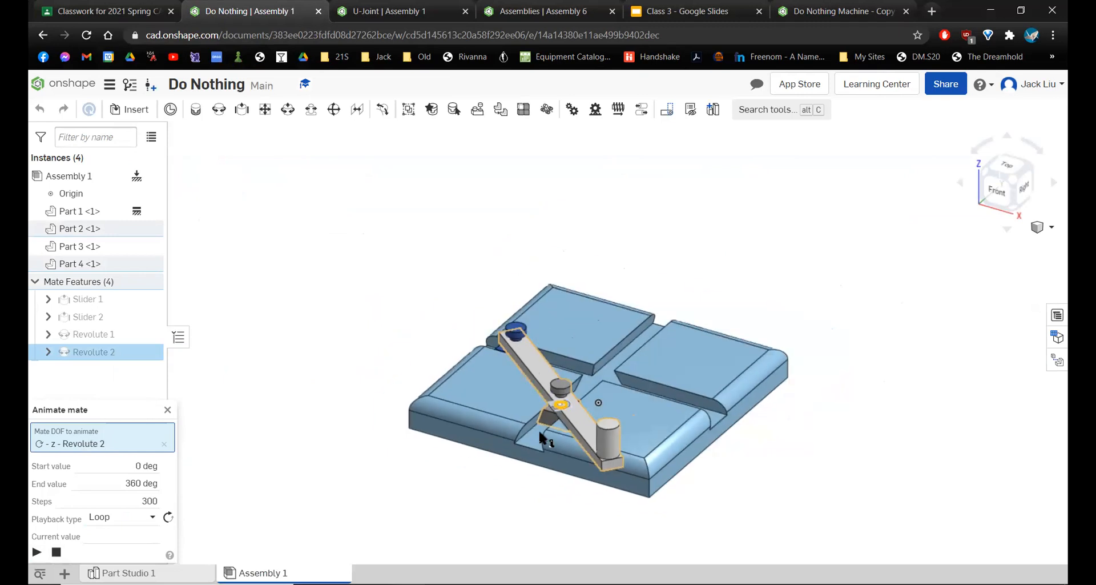
pyautogui.moveTo(644, 395); pyautogui.dragTo(666, 391, button='right')
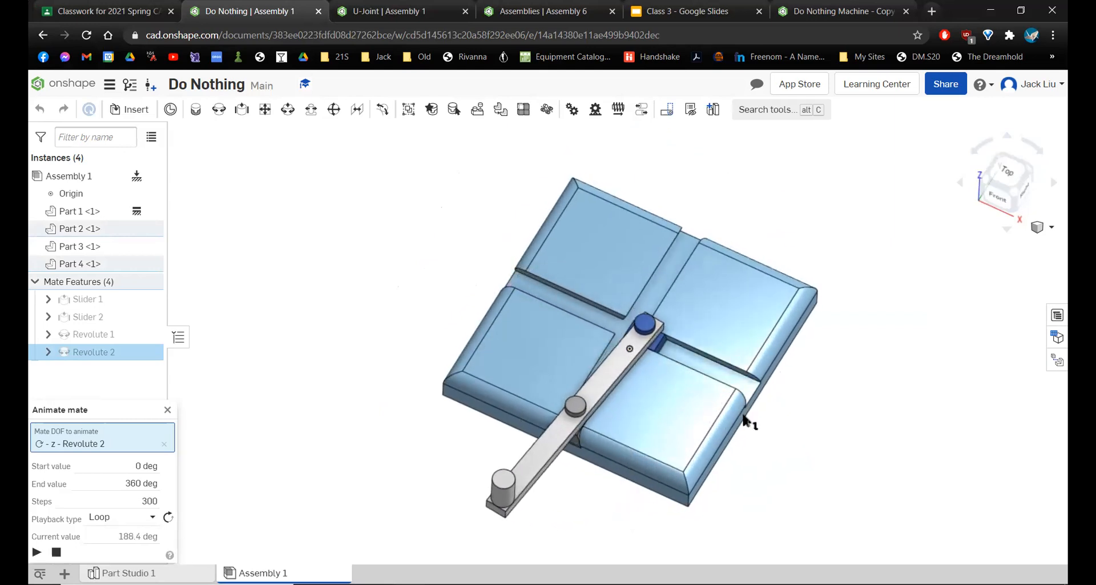
pyautogui.moveTo(742, 387); pyautogui.dragTo(752, 451, button='right')
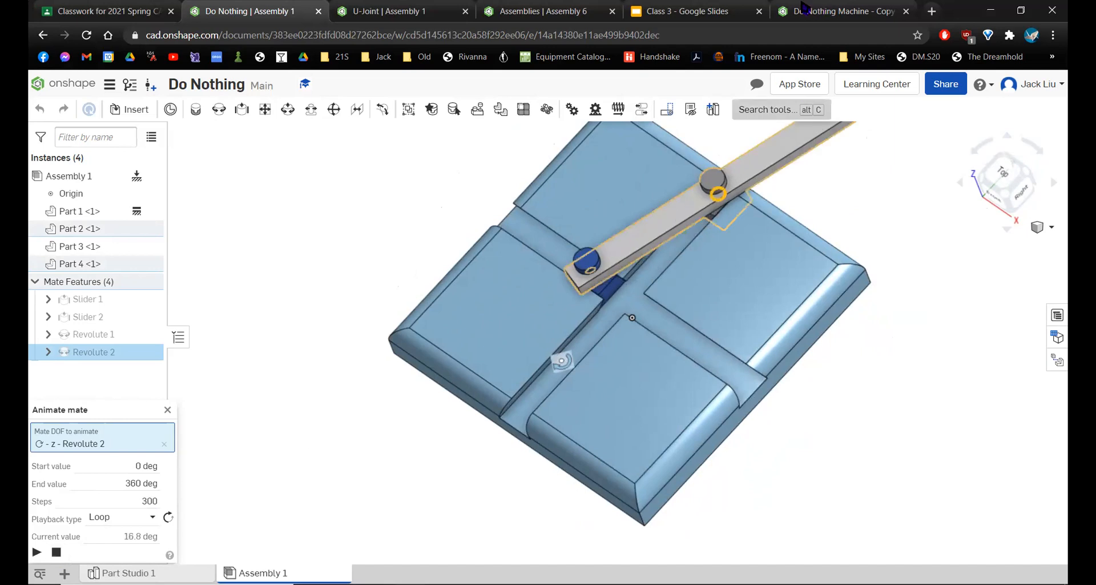
# - Return to the Do Nothing Machine - Copy assembly and accept the inserted parts
pyautogui.click(836, 10)
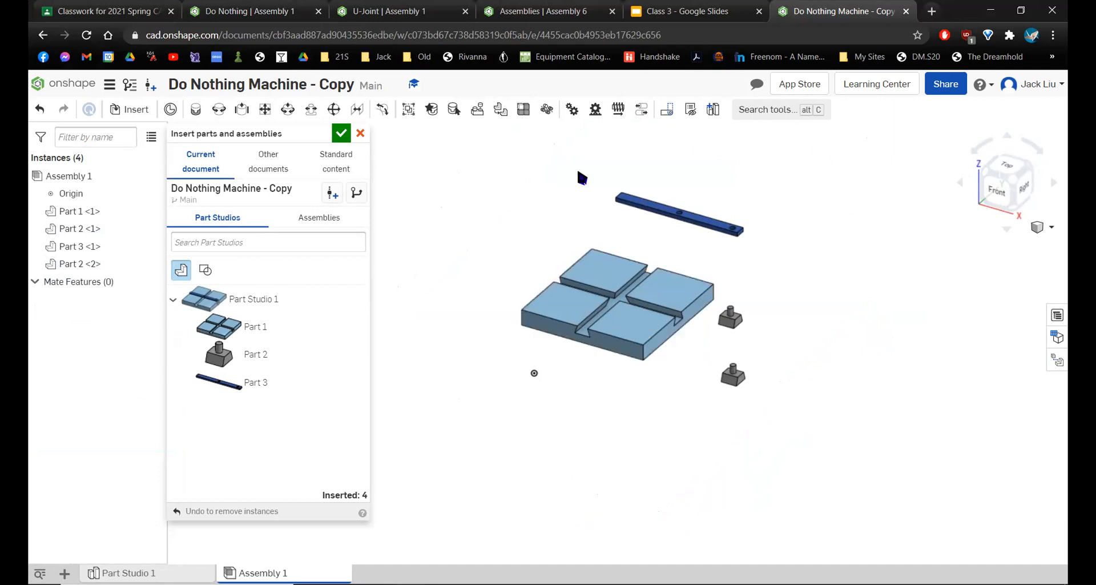
pyautogui.click(341, 135)
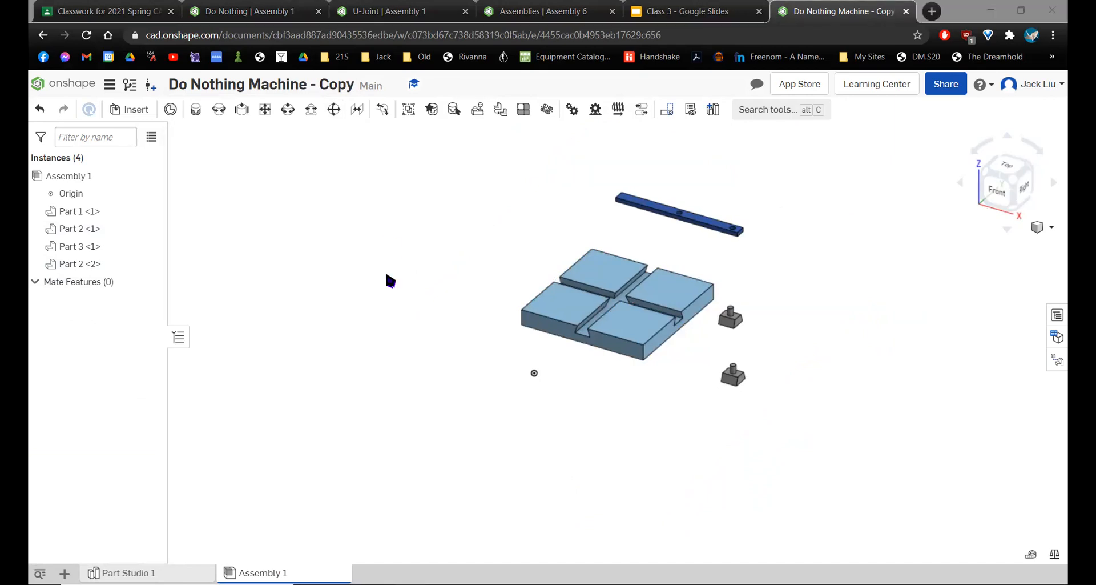
# - Move both slider blocks up beside the end of the blue bar, clear of the base plate
pyautogui.scroll(3, 691, 277)
pyautogui.moveTo(713, 264); pyautogui.dragTo(641, 257, button='middle')
pyautogui.scroll(-2, 641, 256)
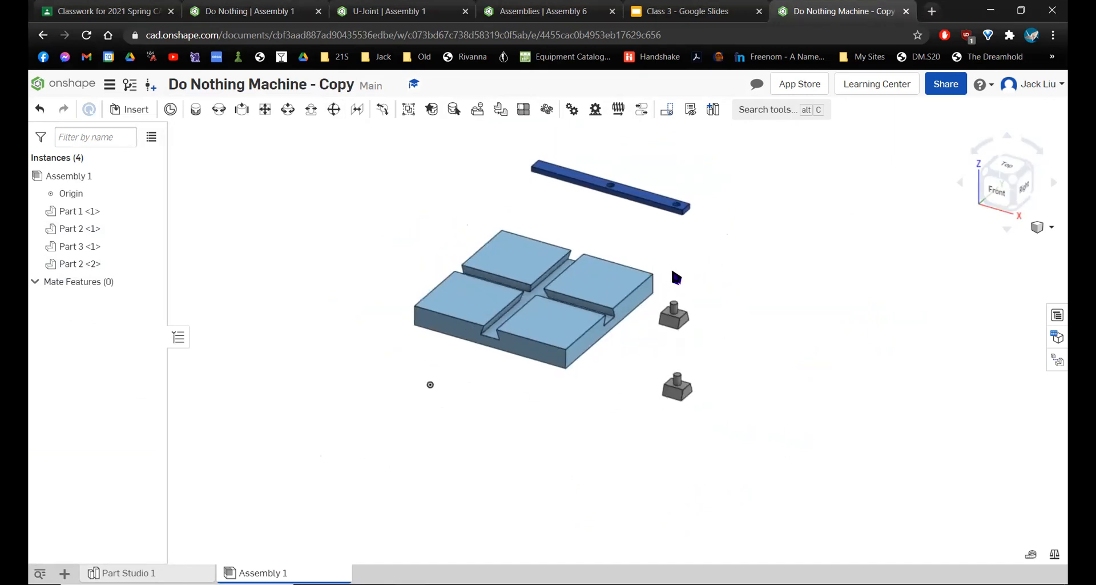
pyautogui.moveTo(676, 387); pyautogui.dragTo(708, 262)
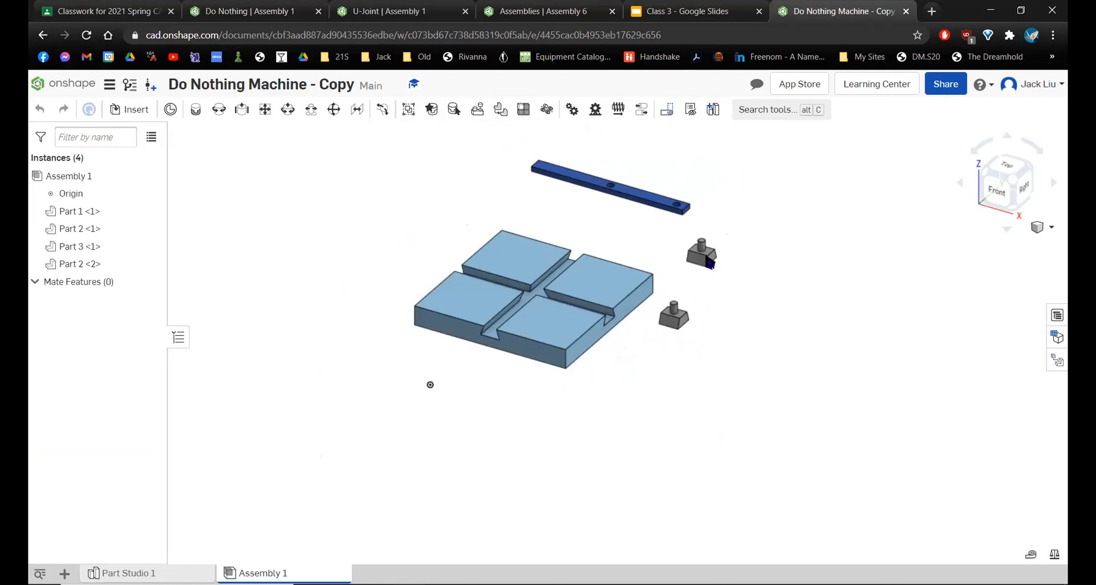
pyautogui.moveTo(691, 305); pyautogui.dragTo(737, 235)
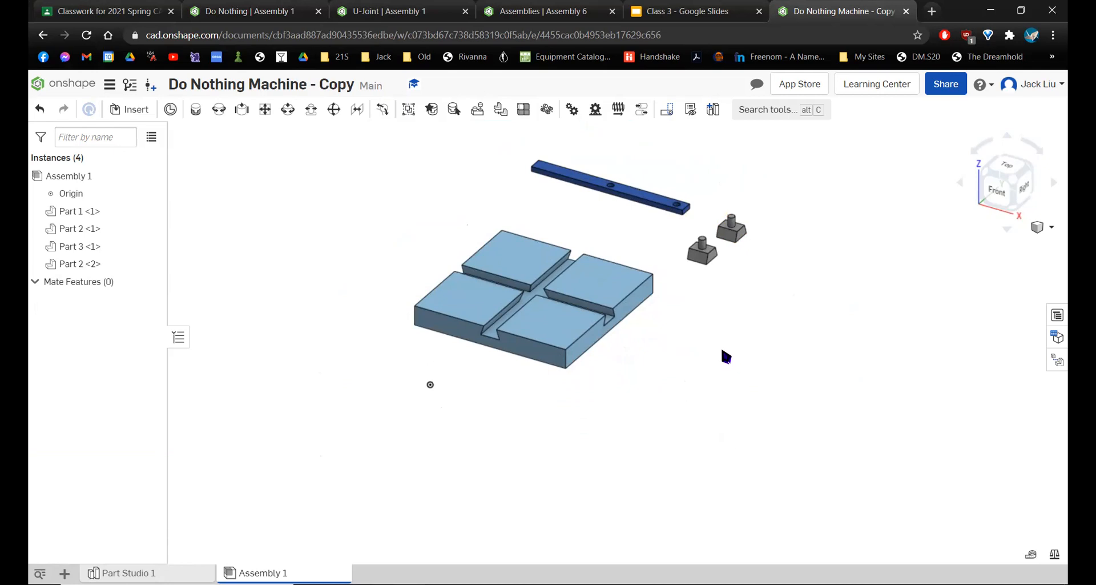
# - Shift the base plate slightly within the assembly and fix it in place
pyautogui.moveTo(707, 253); pyautogui.dragTo(718, 300)
pyautogui.scroll(3, 668, 333)
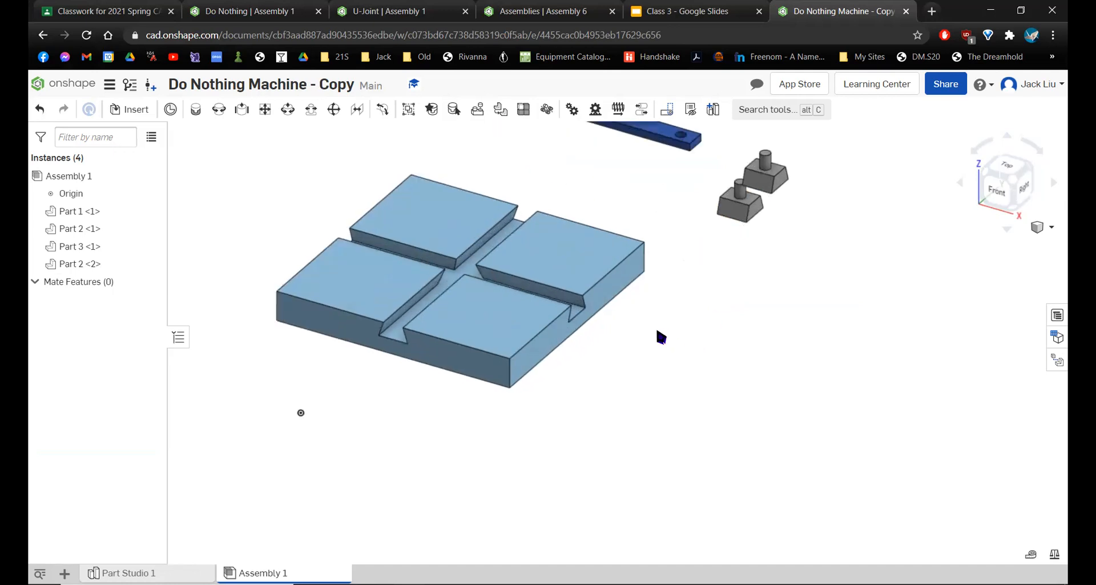
pyautogui.moveTo(686, 323); pyautogui.dragTo(764, 383, button='middle')
pyautogui.scroll(-2, 764, 382)
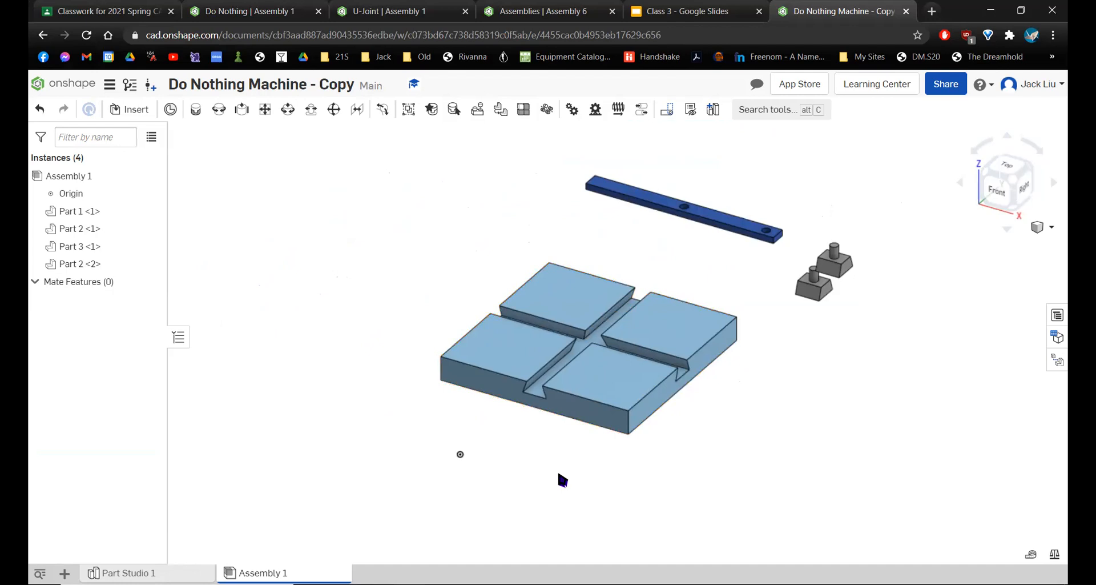
pyautogui.moveTo(563, 349); pyautogui.dragTo(598, 345)
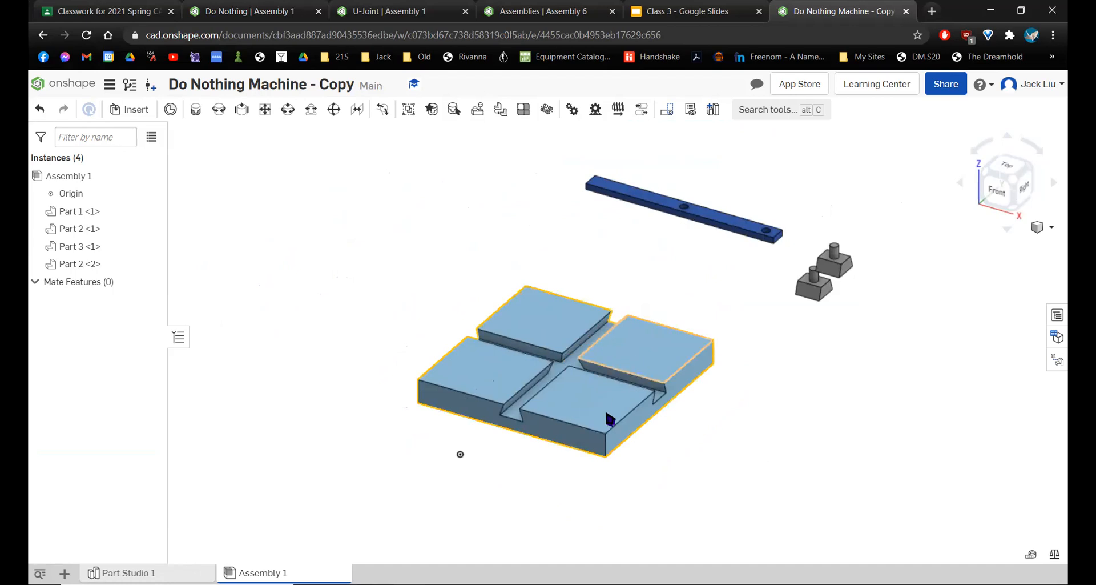
pyautogui.click(592, 429)
pyautogui.click(487, 372)
pyautogui.click(788, 392)
pyautogui.rightClick(535, 321)
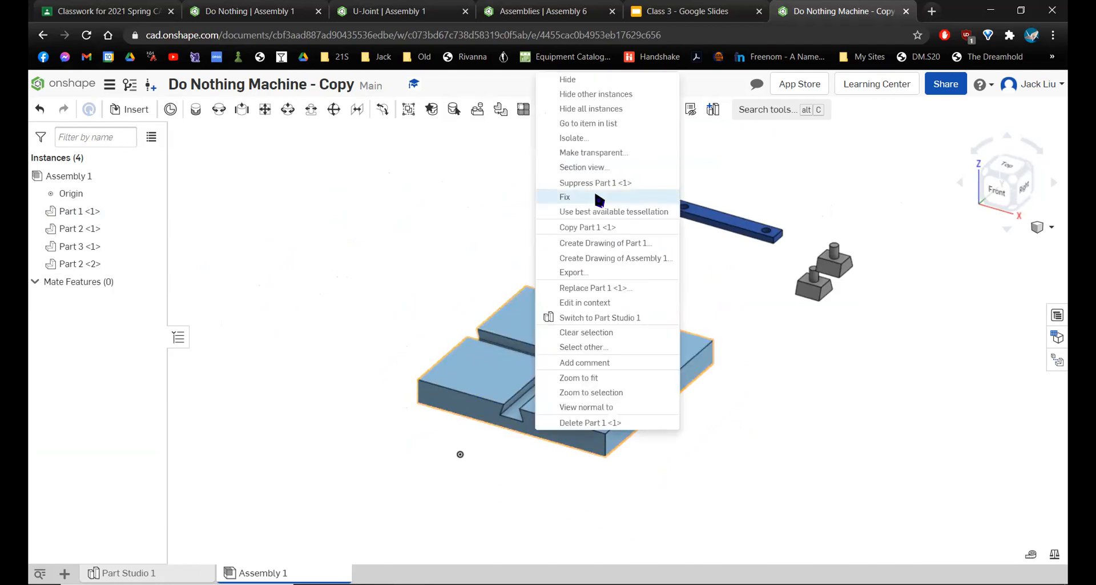
pyautogui.click(597, 197)
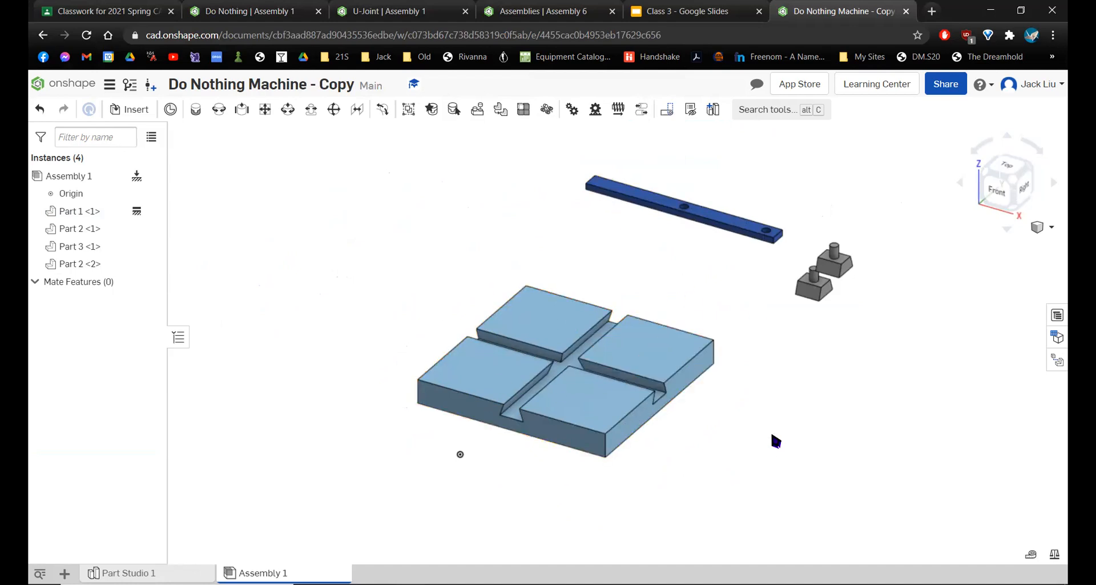
# - Unfix the base plate to reposition it slightly, and fix it in place again
pyautogui.rightClick(549, 329)
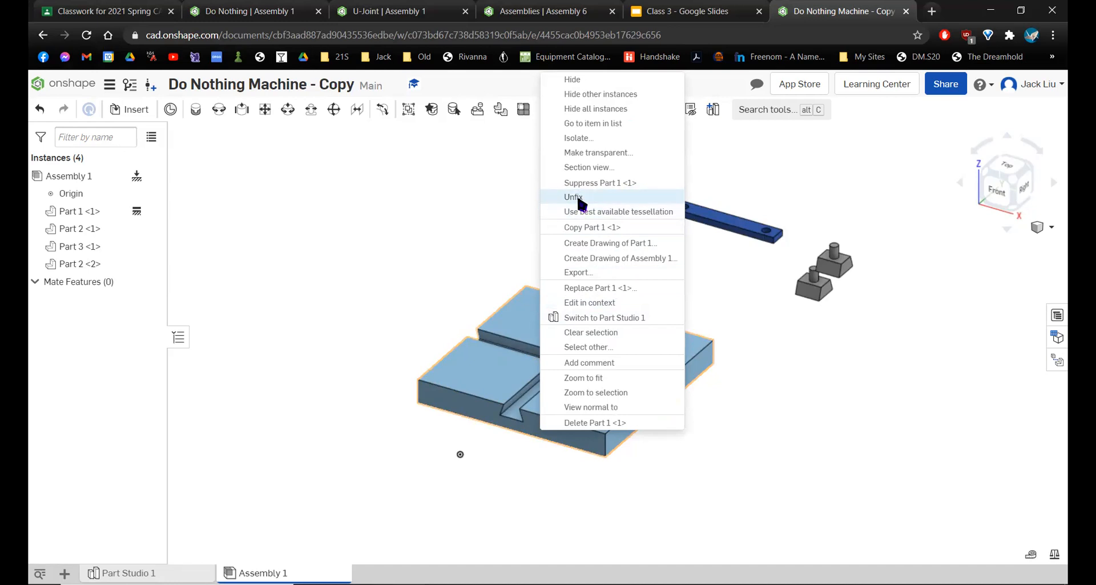
pyautogui.click(573, 197)
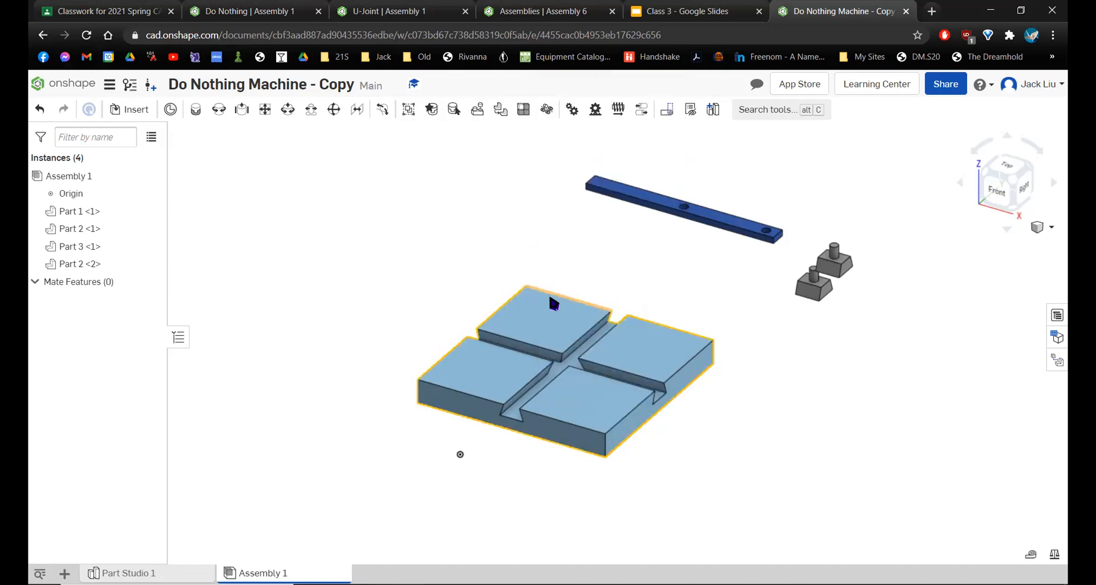
pyautogui.moveTo(614, 348); pyautogui.dragTo(547, 290)
pyautogui.moveTo(599, 305); pyautogui.dragTo(571, 311)
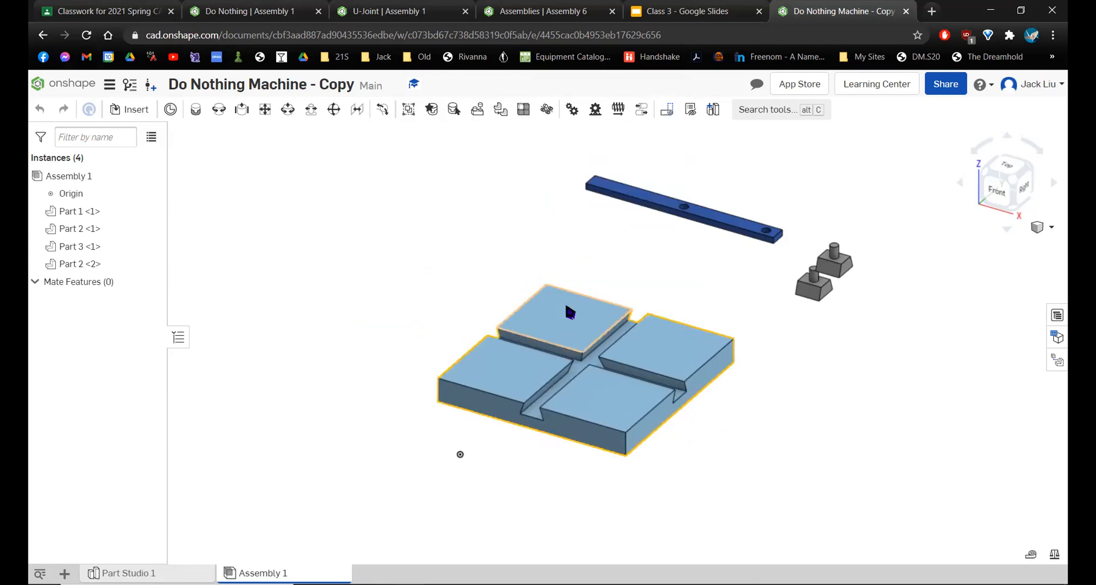
pyautogui.rightClick(571, 311)
pyautogui.click(611, 201)
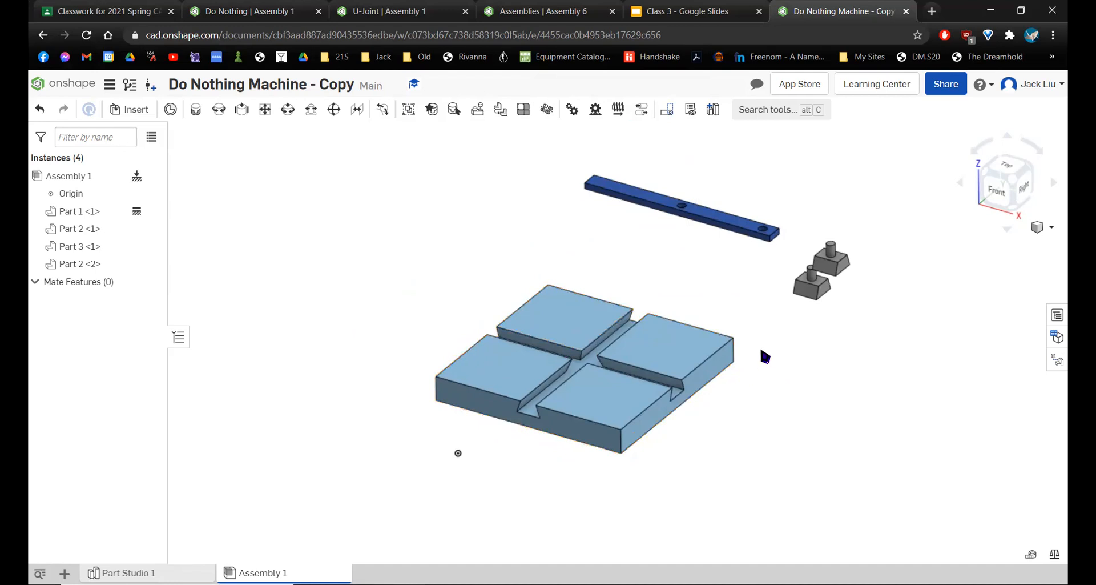
# - Start a Slider mate for joining a slider block to the base plate
pyautogui.scroll(2, 765, 359)
pyautogui.scroll(3, 674, 320)
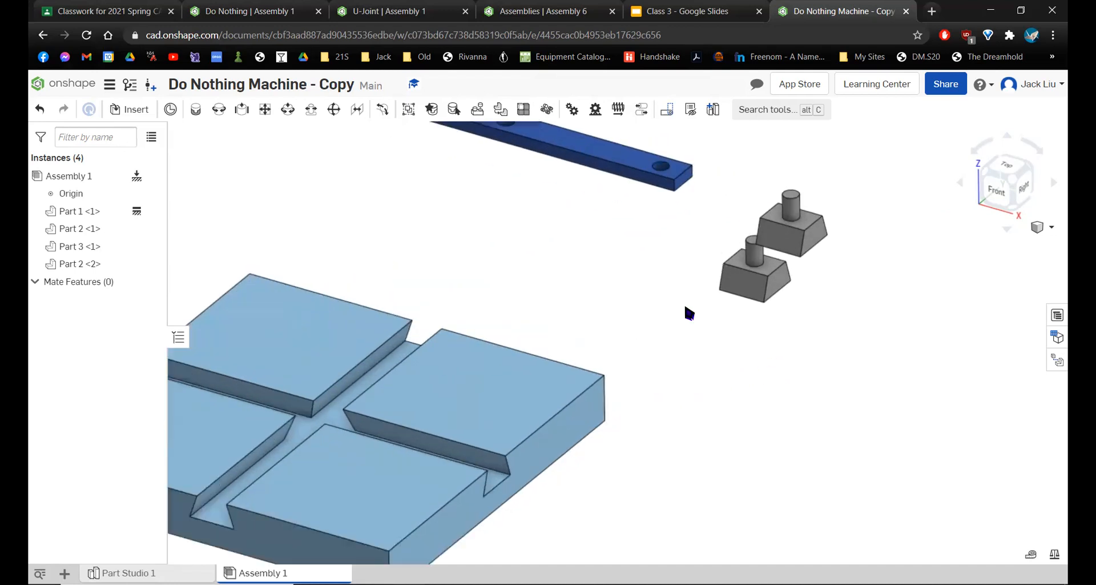
pyautogui.scroll(4, 713, 291)
pyautogui.scroll(2, 668, 289)
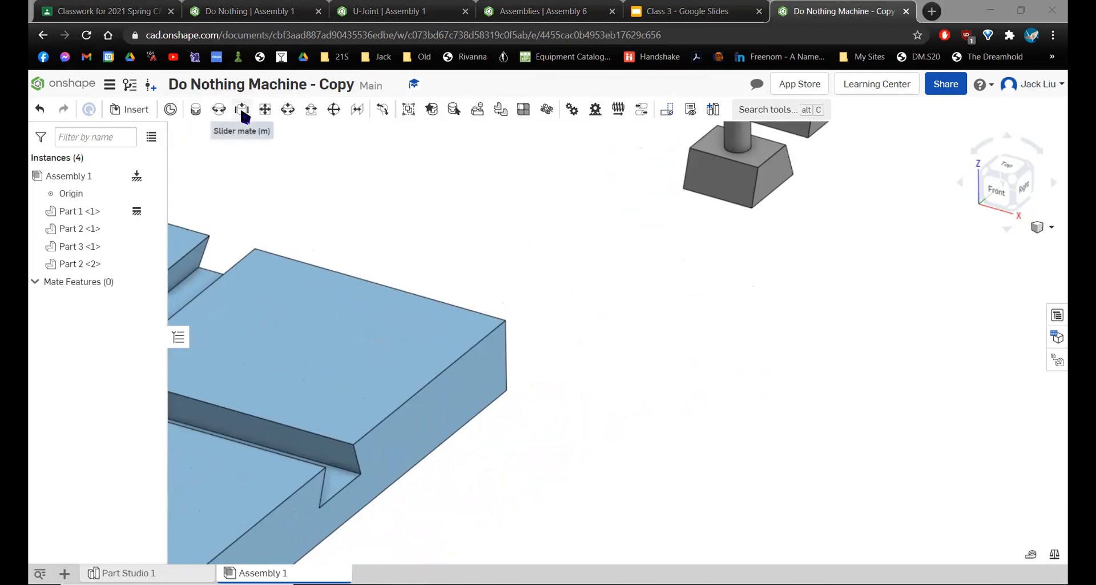
pyautogui.moveTo(245, 117)
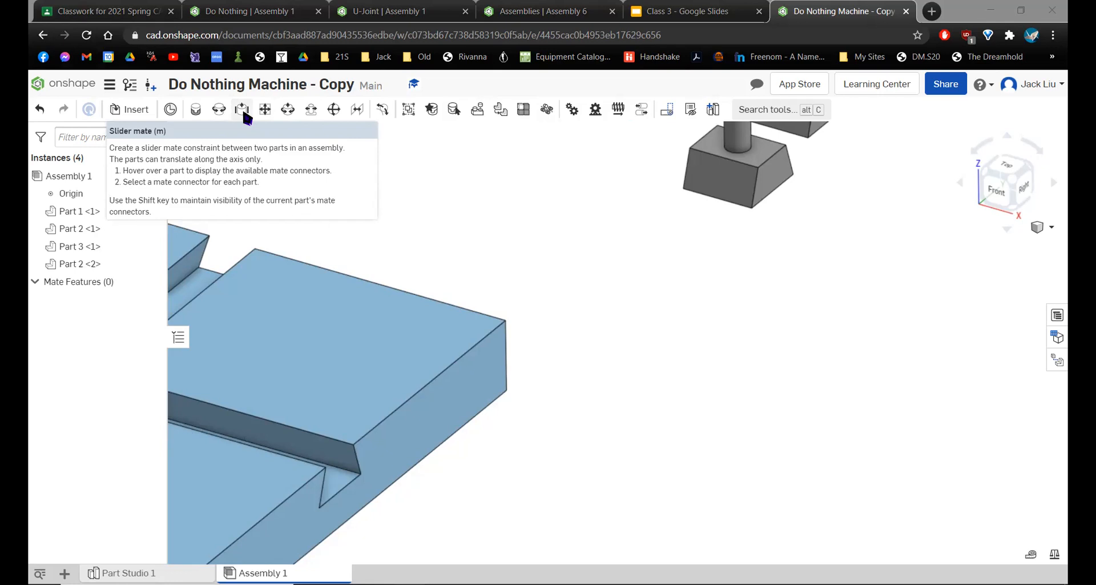
pyautogui.click(244, 111)
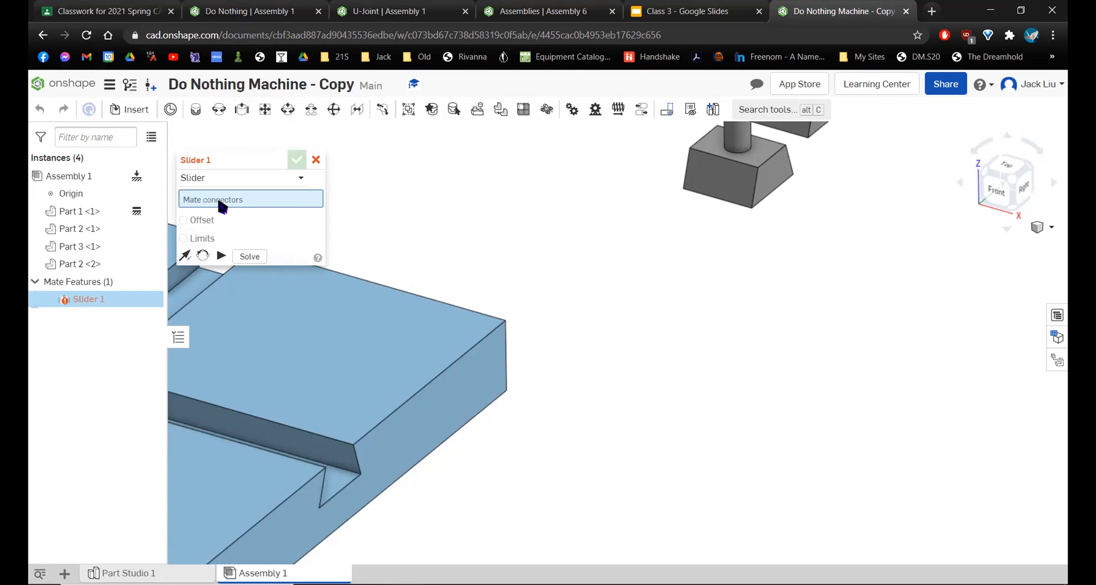
# - Examine the mate connector points and axis directions on the base plate's raised faces and slots from several angles
pyautogui.scroll(-5, 594, 406)
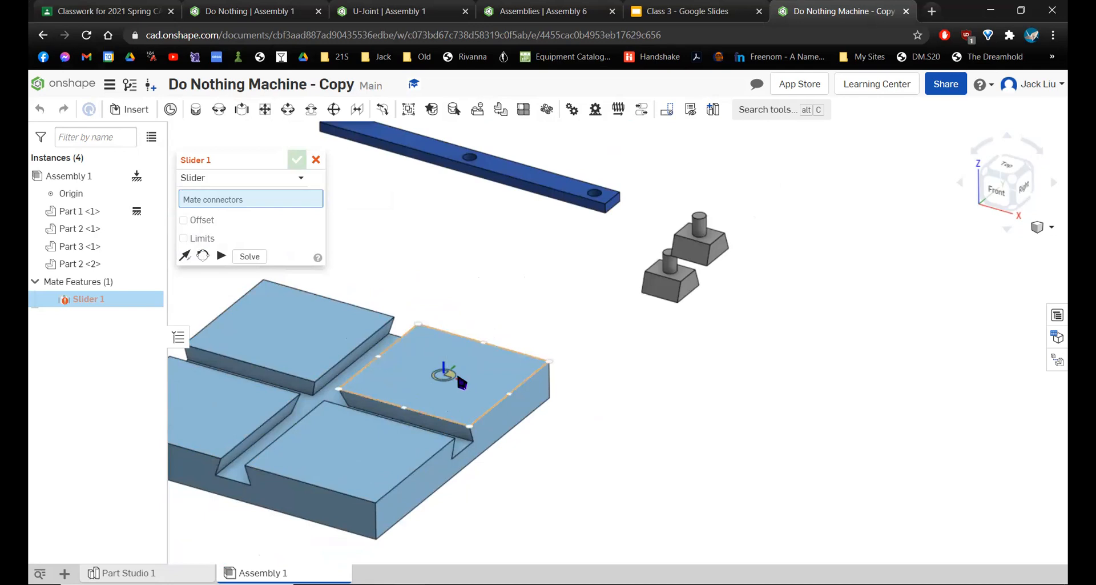
pyautogui.scroll(3, 451, 376)
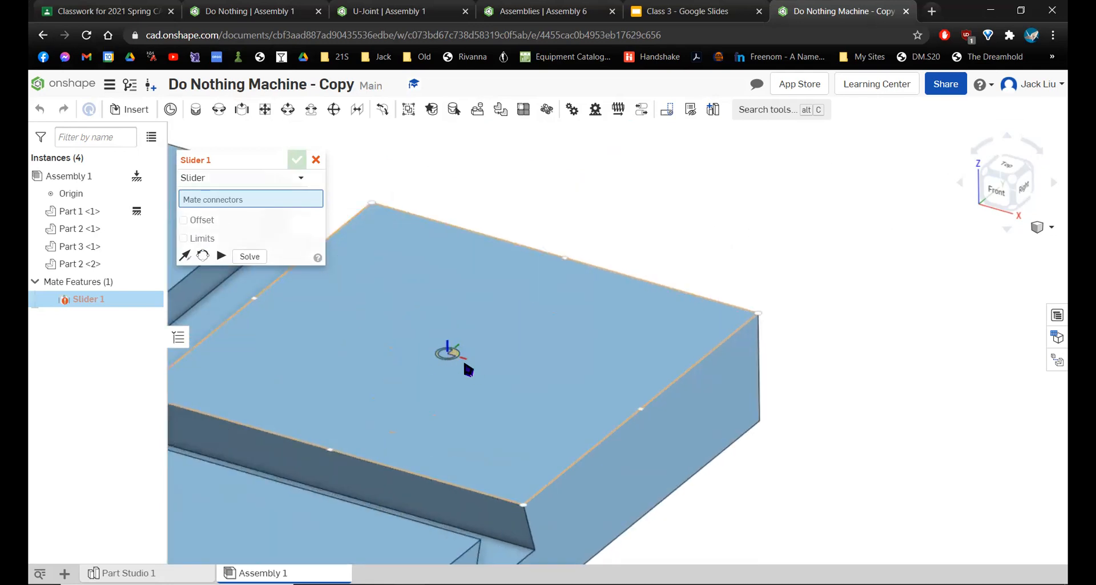
pyautogui.scroll(-2, 454, 362)
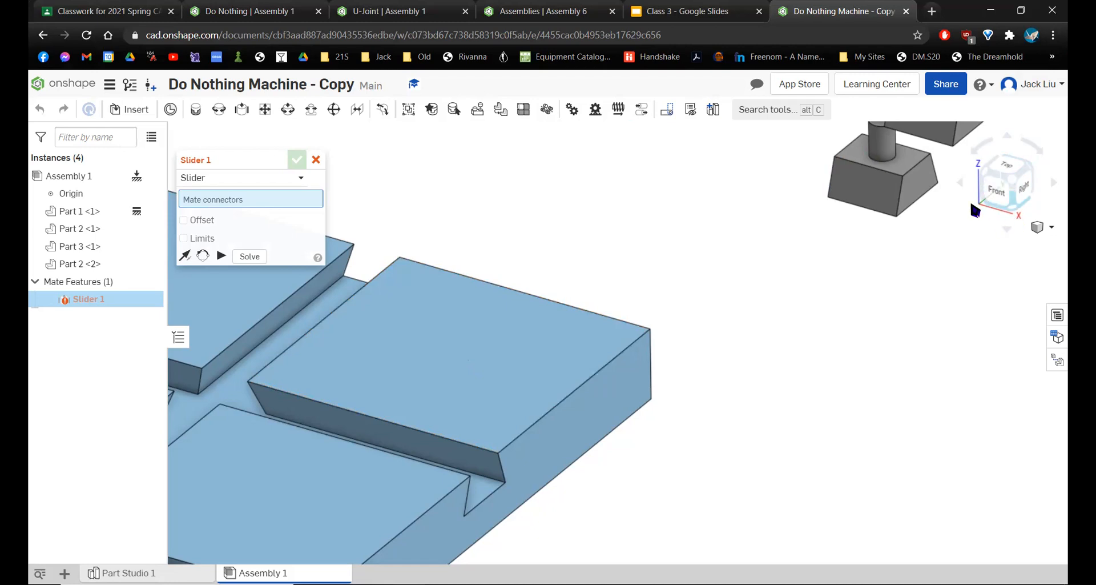
pyautogui.moveTo(980, 196)
pyautogui.mouseDown()
pyautogui.moveTo(1014, 212)
pyautogui.moveTo(986, 204)
pyautogui.mouseUp()
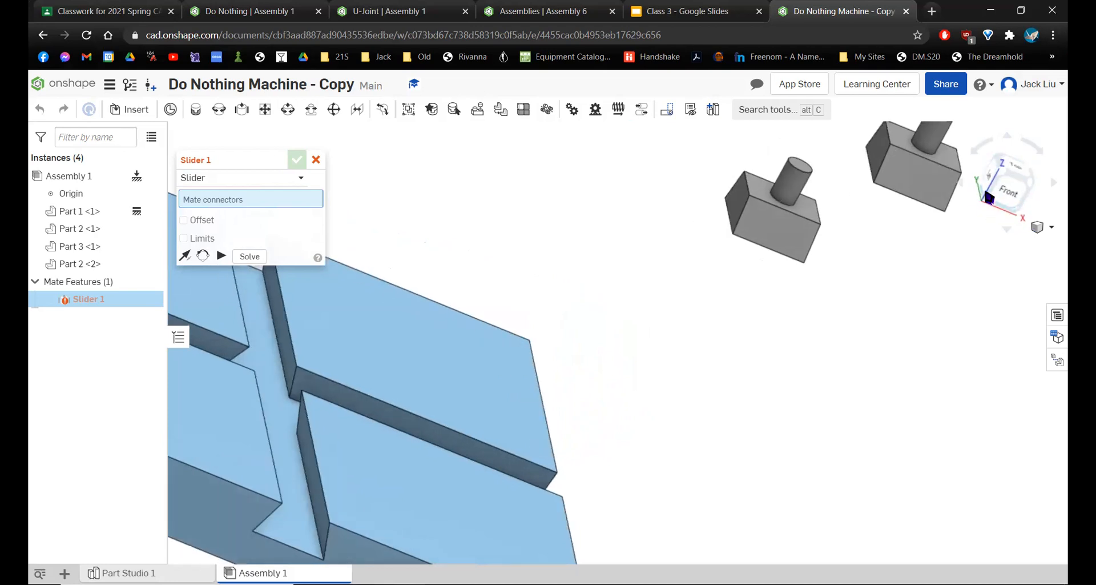
pyautogui.moveTo(1011, 189); pyautogui.dragTo(988, 192)
pyautogui.moveTo(451, 318); pyautogui.dragTo(398, 392, button='right')
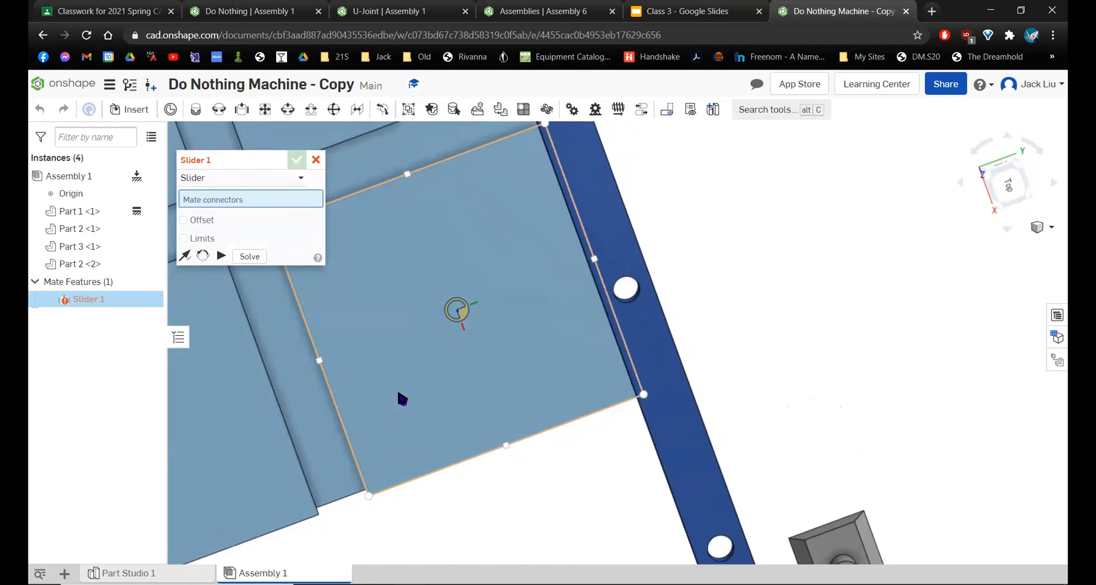
pyautogui.moveTo(396, 385); pyautogui.dragTo(421, 348, button='right')
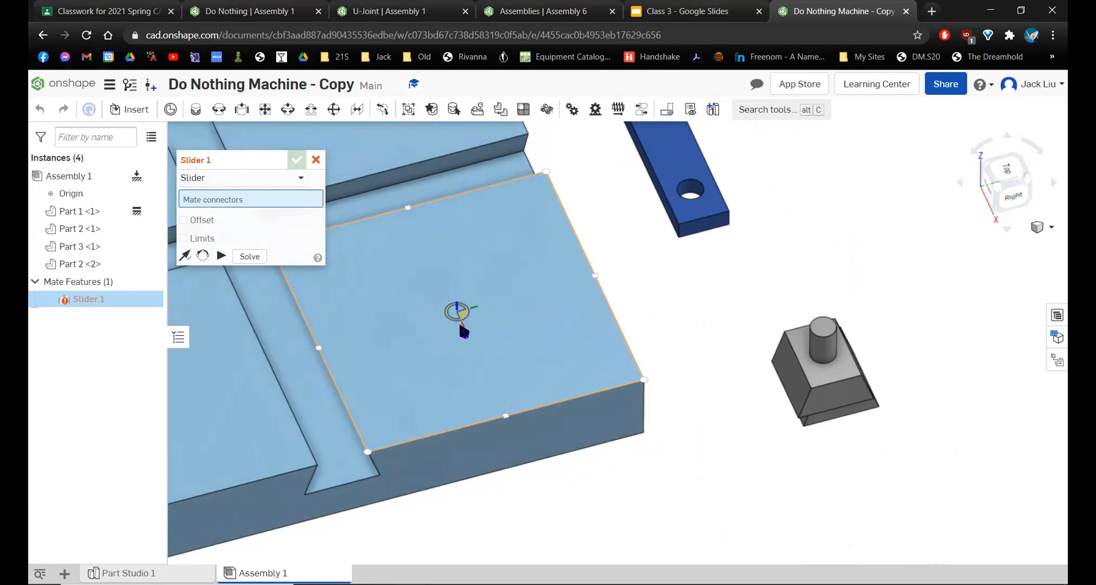
pyautogui.scroll(-3, 460, 325)
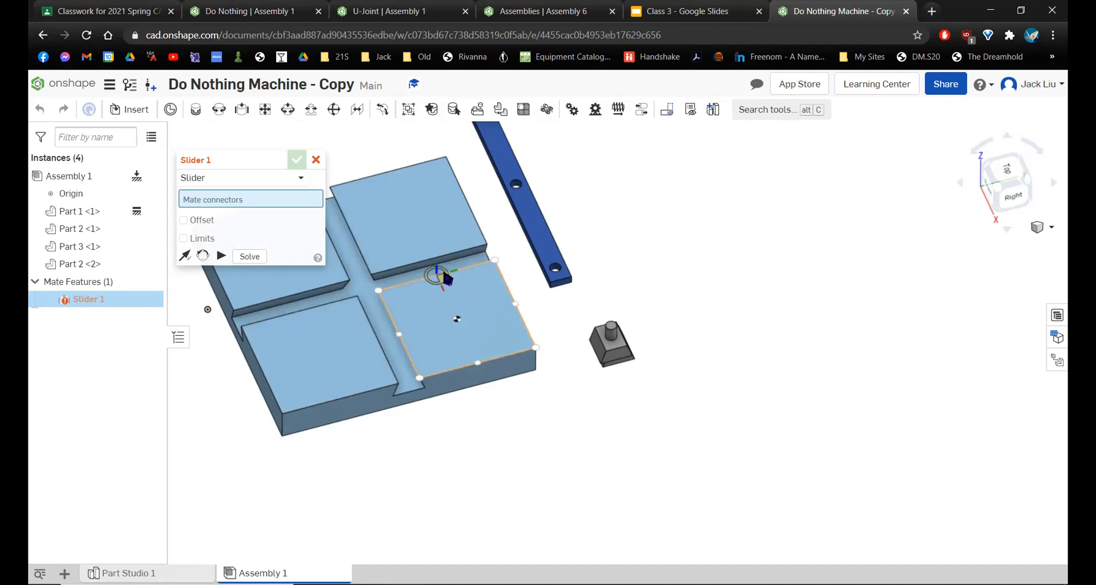
pyautogui.moveTo(288, 303); pyautogui.dragTo(374, 336, button='right')
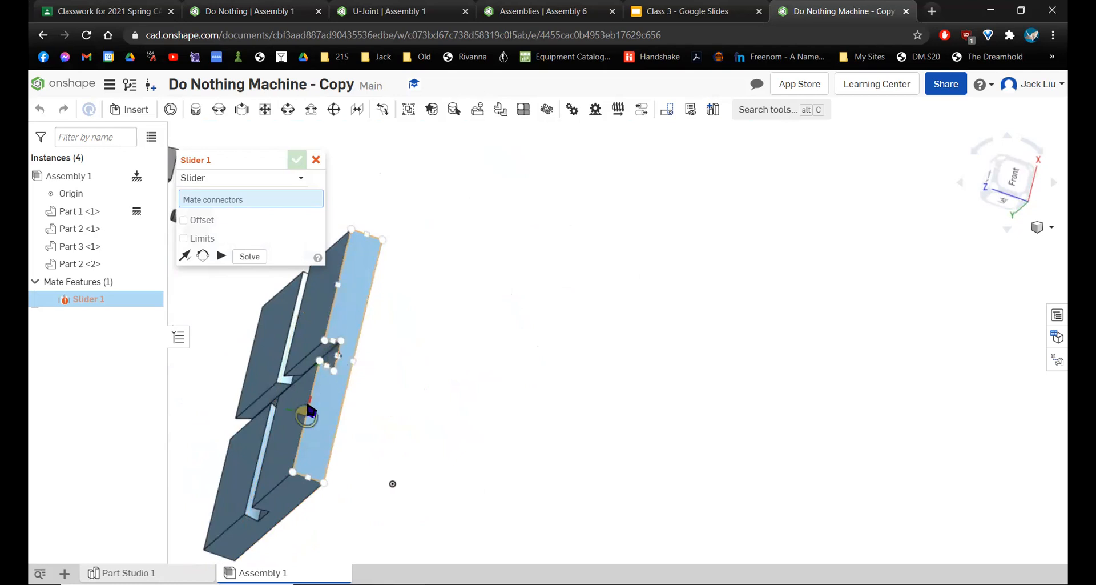
pyautogui.moveTo(355, 360); pyautogui.dragTo(240, 300, button='right')
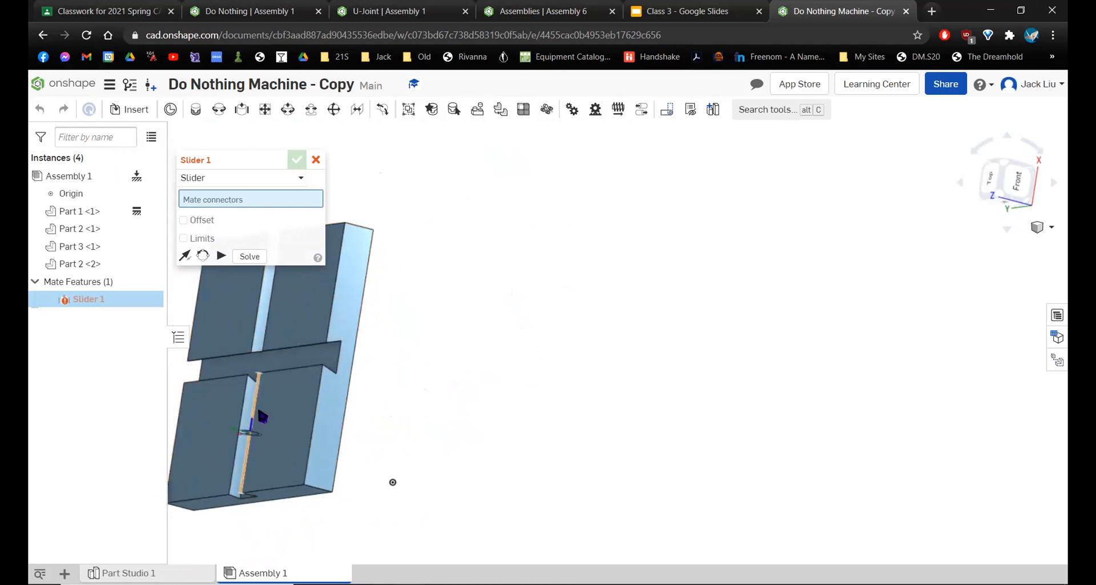
pyautogui.moveTo(288, 399); pyautogui.dragTo(720, 319, button='right')
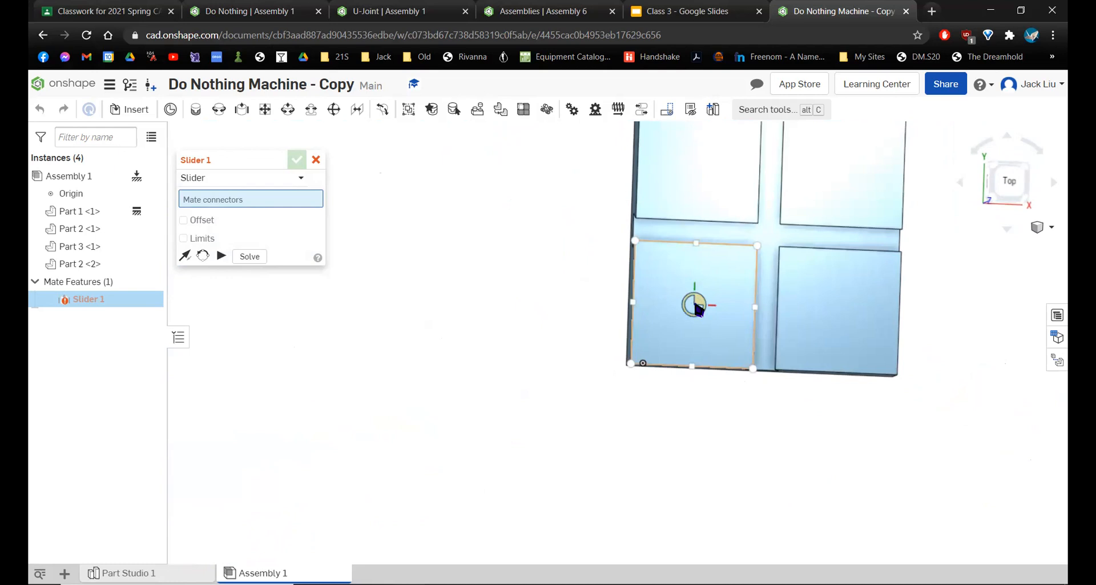
pyautogui.moveTo(789, 221); pyautogui.dragTo(731, 288, button='middle')
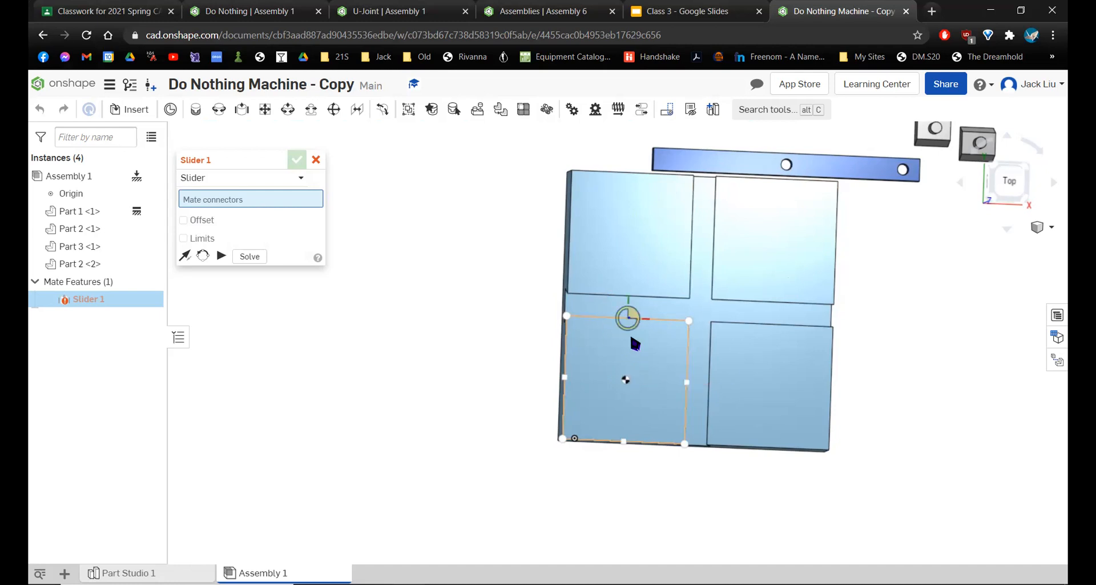
pyautogui.moveTo(651, 368); pyautogui.dragTo(714, 345, button='right')
pyautogui.moveTo(714, 346); pyautogui.dragTo(721, 255, button='middle')
pyautogui.moveTo(863, 390); pyautogui.dragTo(807, 215, button='right')
pyautogui.moveTo(854, 298); pyautogui.dragTo(845, 226, button='right')
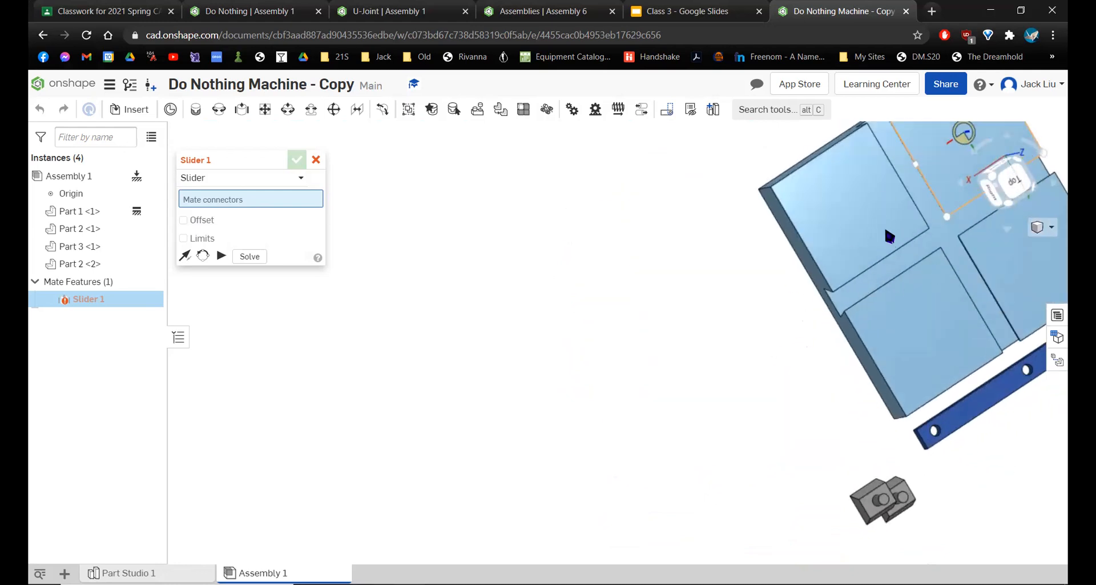
pyautogui.moveTo(890, 235); pyautogui.dragTo(586, 418, button='middle')
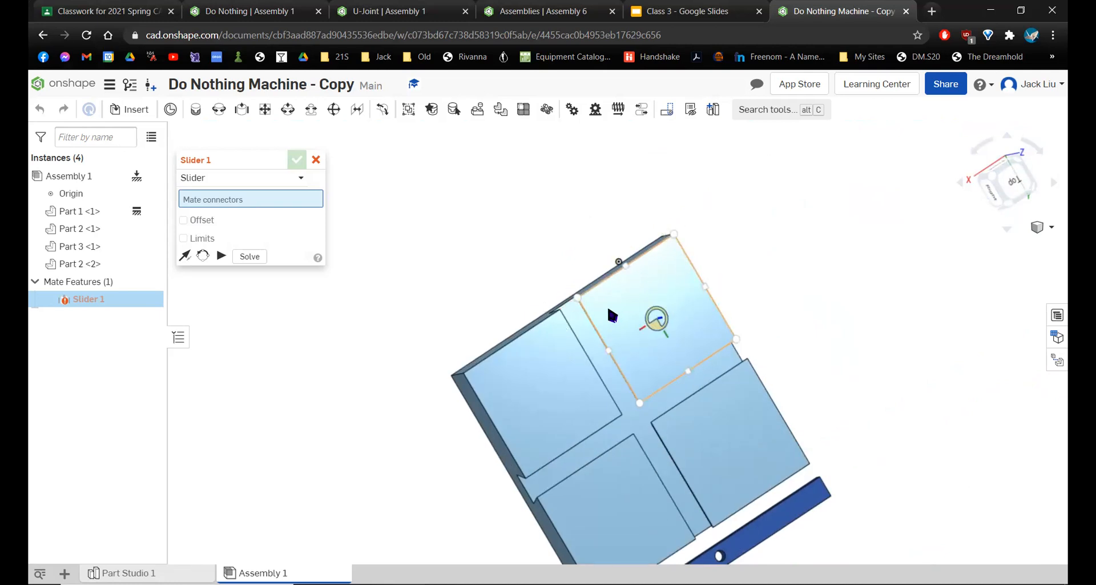
# - Compare the mate connector orientations at an outer edge shared by the base plate's top and side faces
pyautogui.moveTo(648, 306); pyautogui.dragTo(647, 323, button='right')
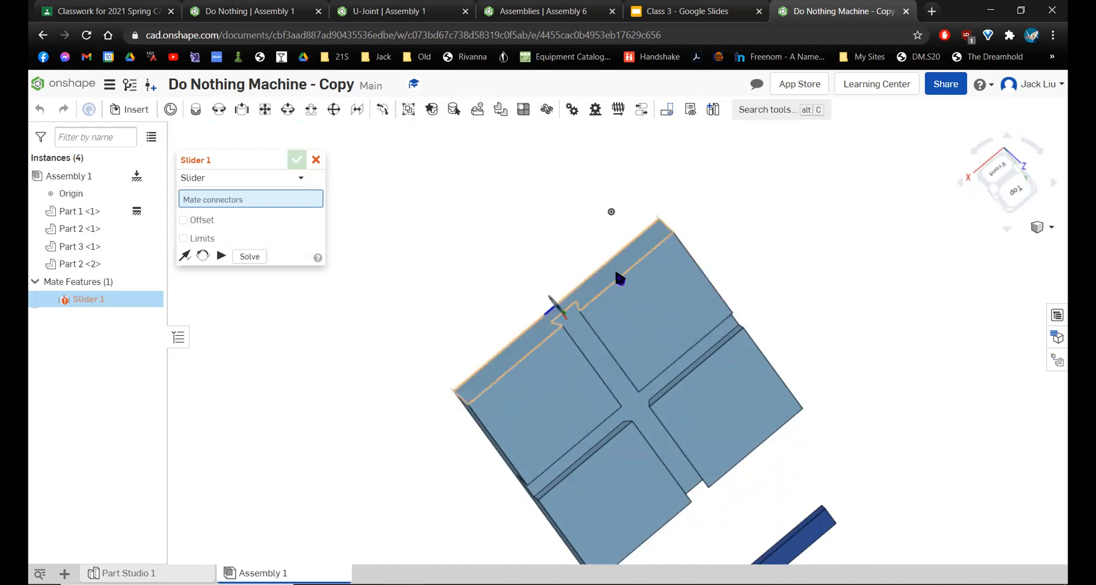
pyautogui.scroll(3, 616, 273)
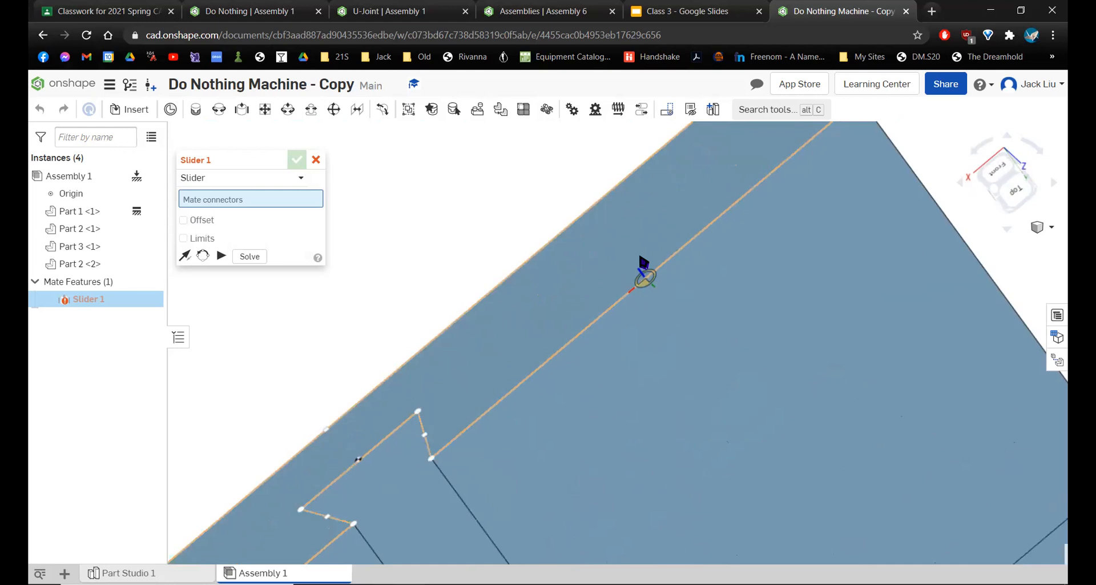
pyautogui.scroll(1, 640, 263)
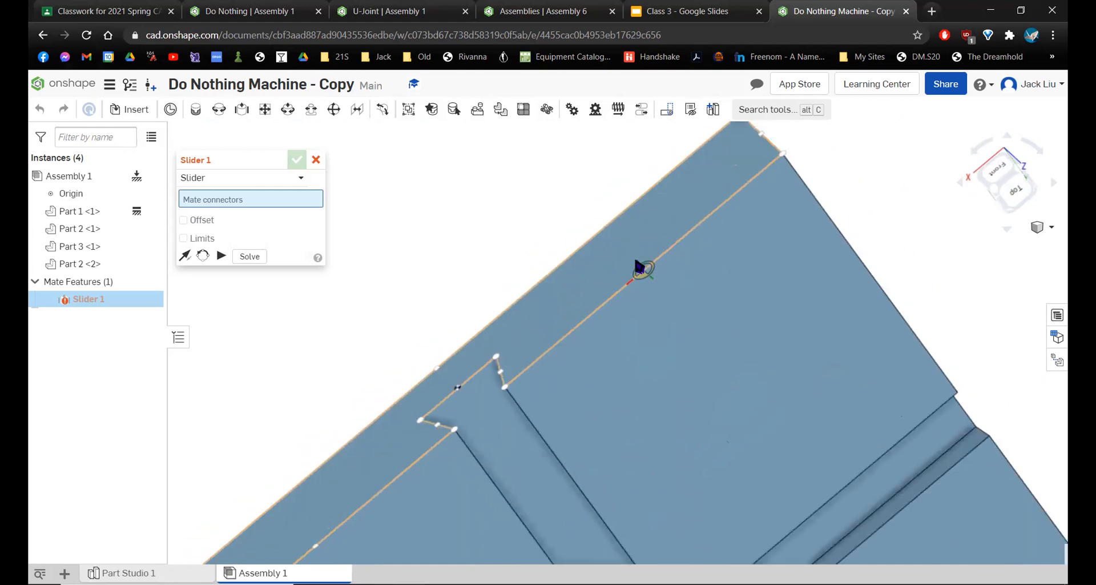
pyautogui.moveTo(641, 268)
pyautogui.mouseDown(button='right')
pyautogui.moveTo(635, 234)
pyautogui.moveTo(617, 272)
pyautogui.moveTo(616, 233)
pyautogui.moveTo(628, 246)
pyautogui.moveTo(612, 201)
pyautogui.moveTo(656, 188)
pyautogui.moveTo(714, 228)
pyautogui.moveTo(661, 237)
pyautogui.moveTo(653, 227)
pyautogui.moveTo(675, 236)
pyautogui.mouseUp(button='right')
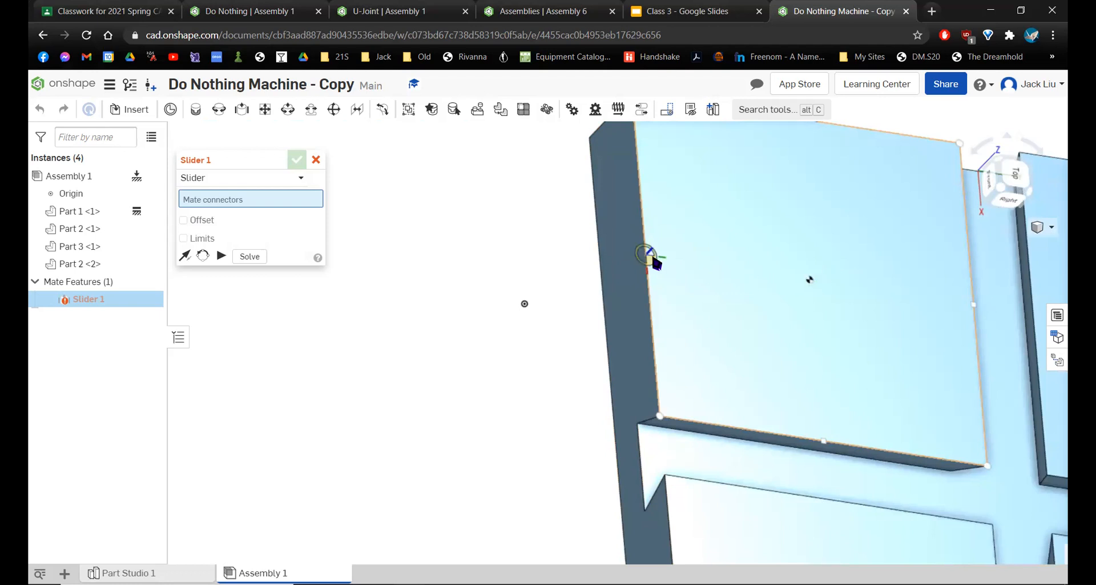
pyautogui.moveTo(655, 263)
pyautogui.mouseDown(button='right')
pyautogui.moveTo(682, 246)
pyautogui.moveTo(690, 215)
pyautogui.moveTo(673, 274)
pyautogui.moveTo(614, 292)
pyautogui.moveTo(641, 262)
pyautogui.moveTo(597, 251)
pyautogui.moveTo(612, 257)
pyautogui.mouseUp(button='right')
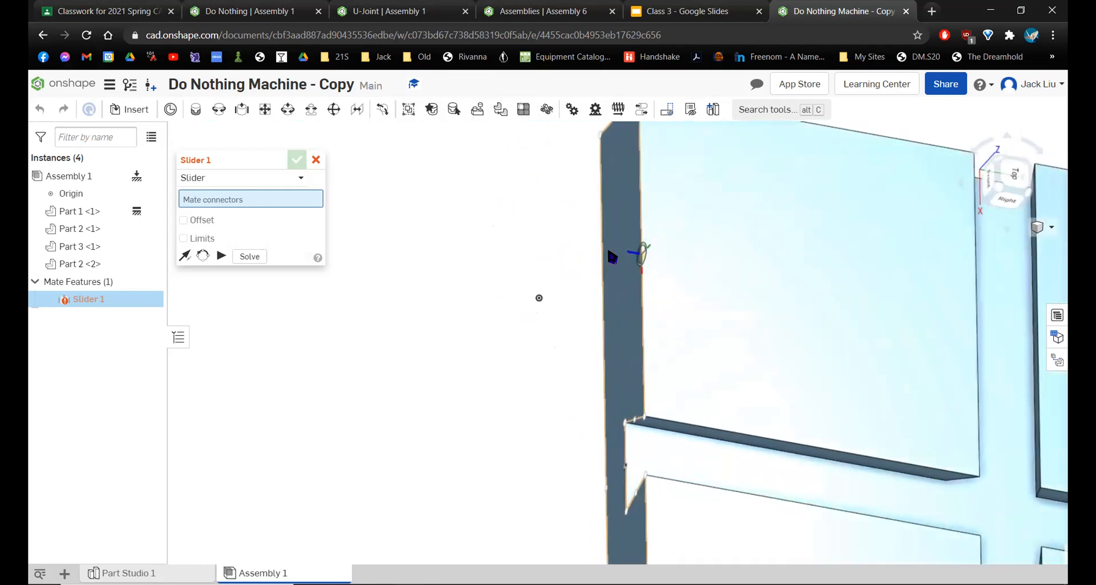
pyautogui.moveTo(612, 257)
pyautogui.mouseDown(button='right')
pyautogui.moveTo(651, 249)
pyautogui.moveTo(640, 237)
pyautogui.moveTo(609, 254)
pyautogui.moveTo(687, 269)
pyautogui.moveTo(652, 262)
pyautogui.mouseUp(button='right')
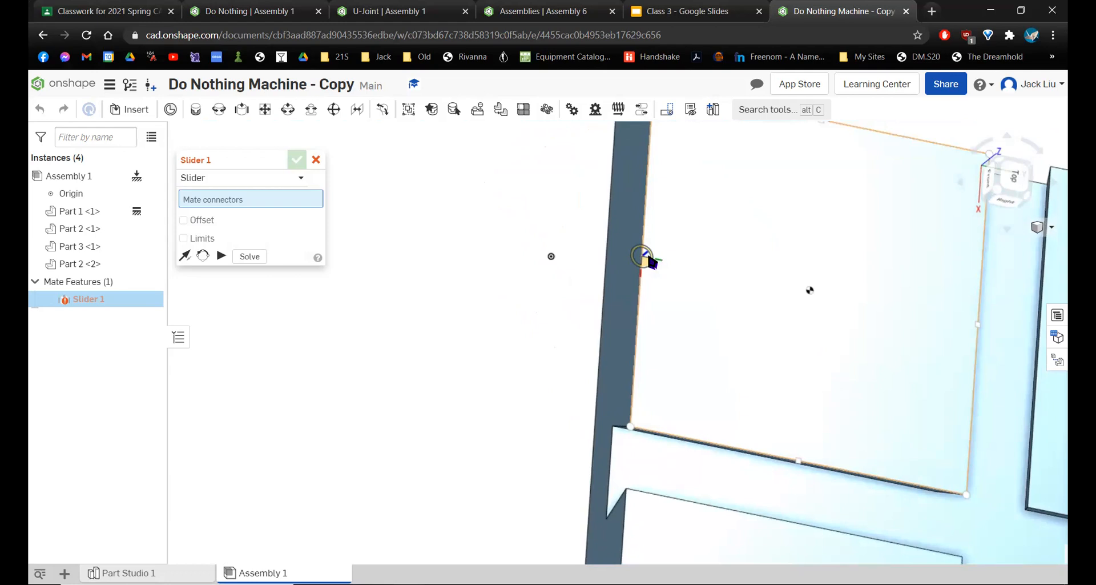
pyautogui.press('f')
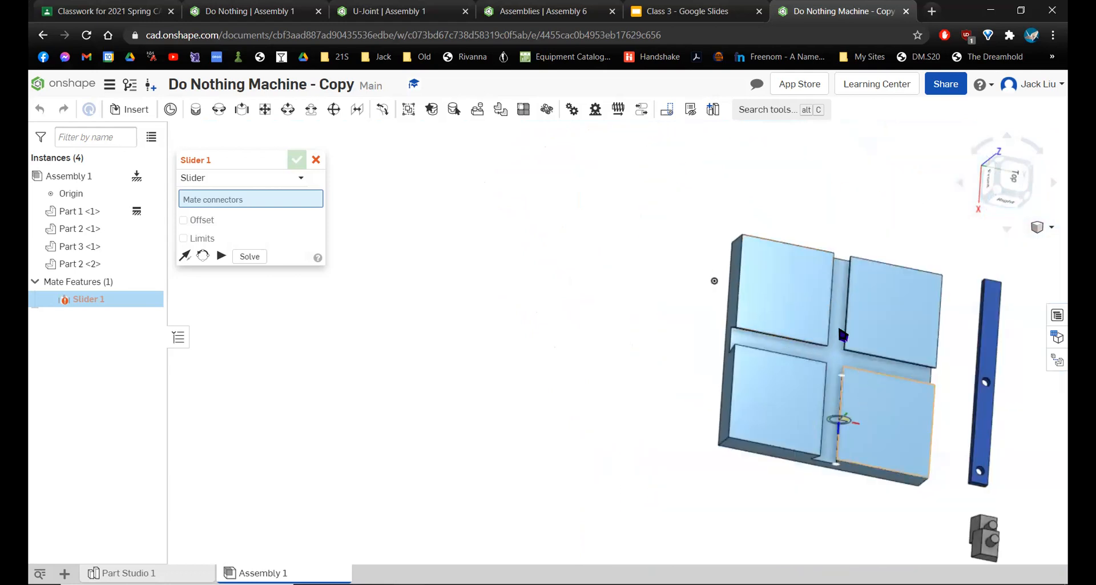
pyautogui.click(985, 182)
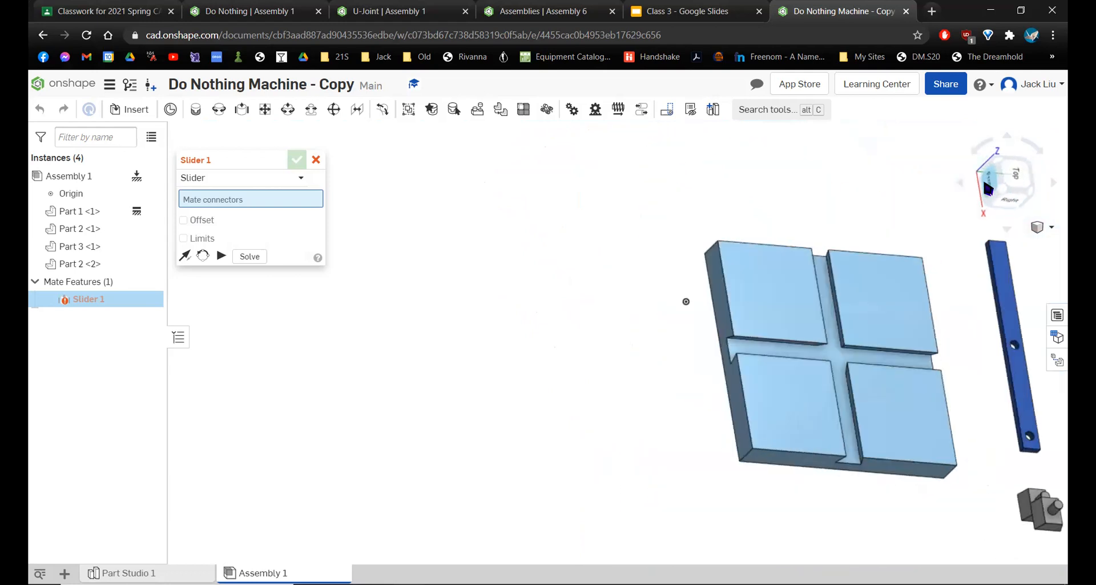
pyautogui.scroll(5, 674, 285)
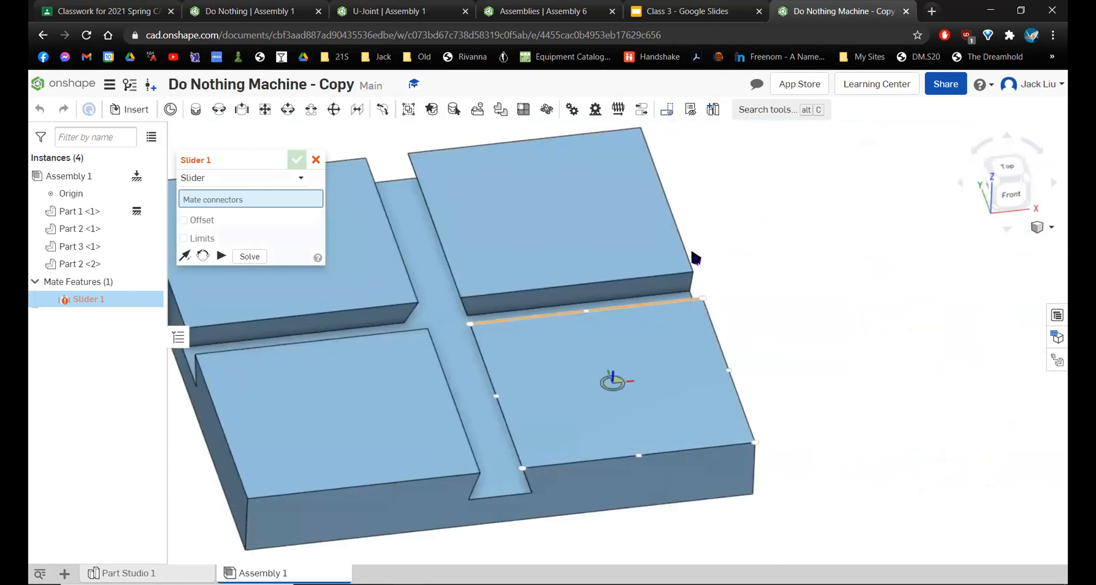
# - Pick the midpoint of the slot's bottom edge on the base plate's outer side face as the Slider mate's first connector
pyautogui.scroll(-5, 714, 257)
pyautogui.moveTo(744, 208); pyautogui.dragTo(692, 314, button='middle')
pyautogui.scroll(4, 693, 314)
pyautogui.moveTo(679, 318); pyautogui.dragTo(604, 317, button='right')
pyautogui.scroll(3, 601, 315)
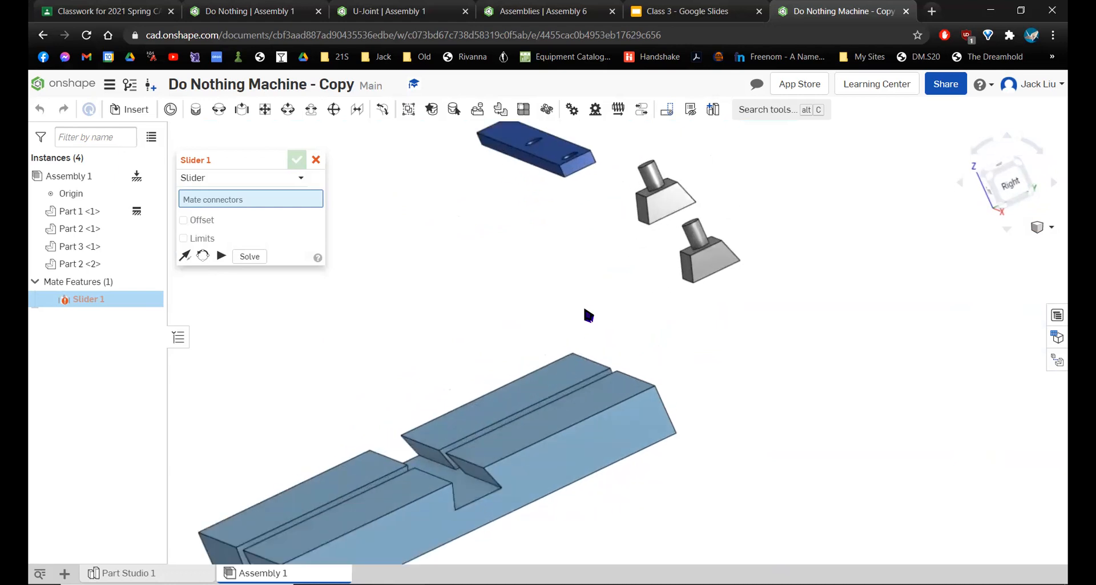
pyautogui.moveTo(587, 313); pyautogui.dragTo(690, 177, button='middle')
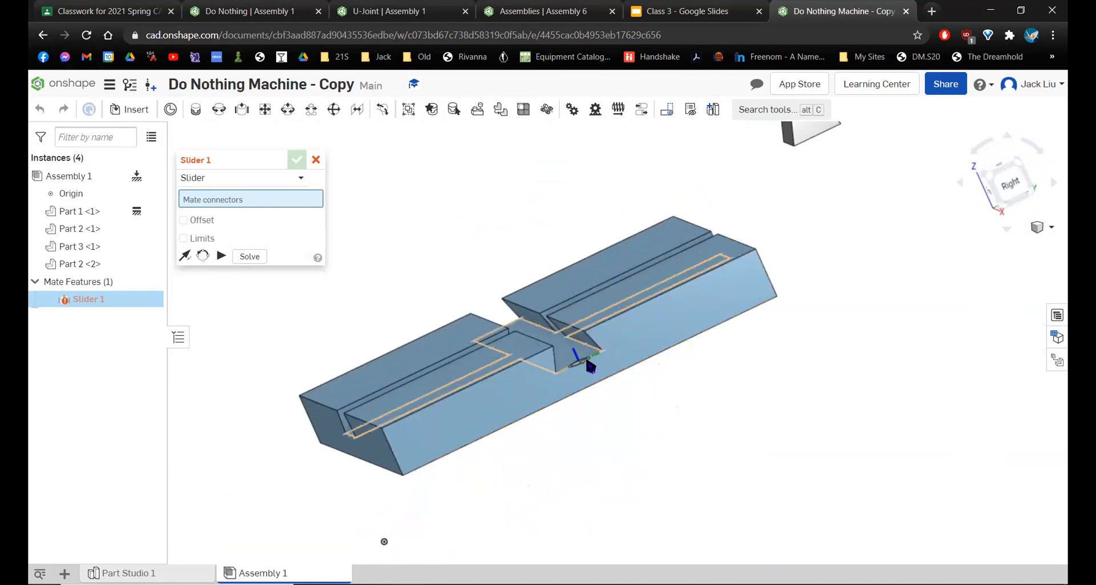
pyautogui.scroll(5, 594, 380)
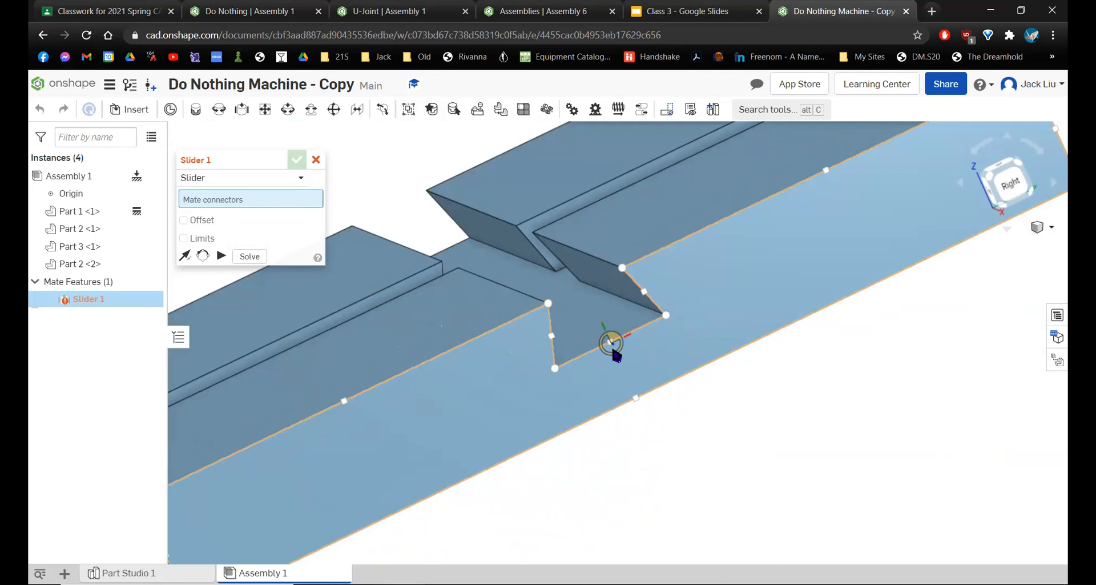
pyautogui.scroll(-8, 616, 354)
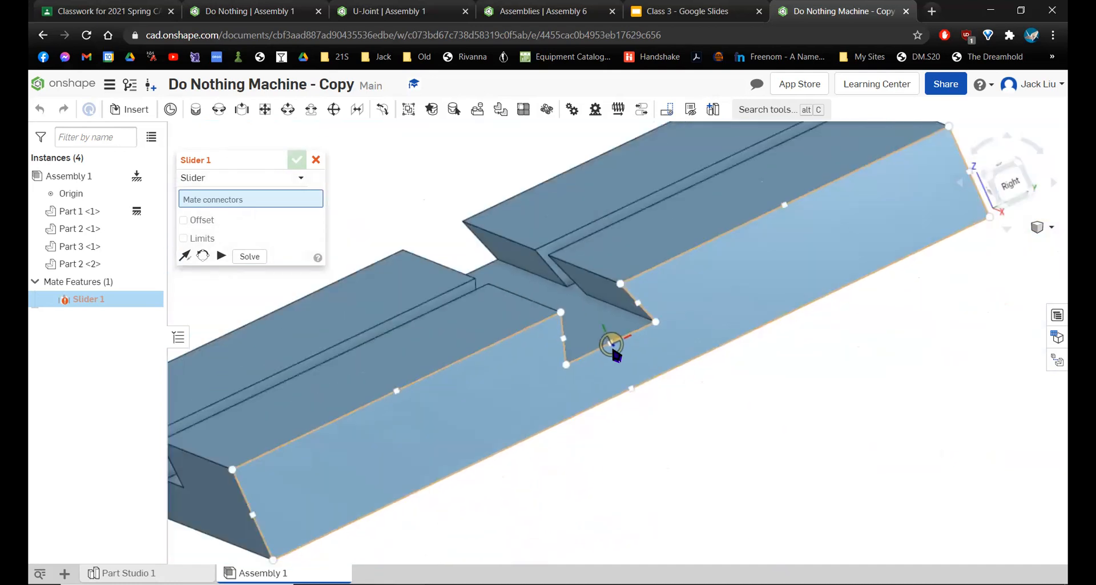
pyautogui.moveTo(613, 349); pyautogui.dragTo(652, 367, button='right')
pyautogui.scroll(7, 609, 342)
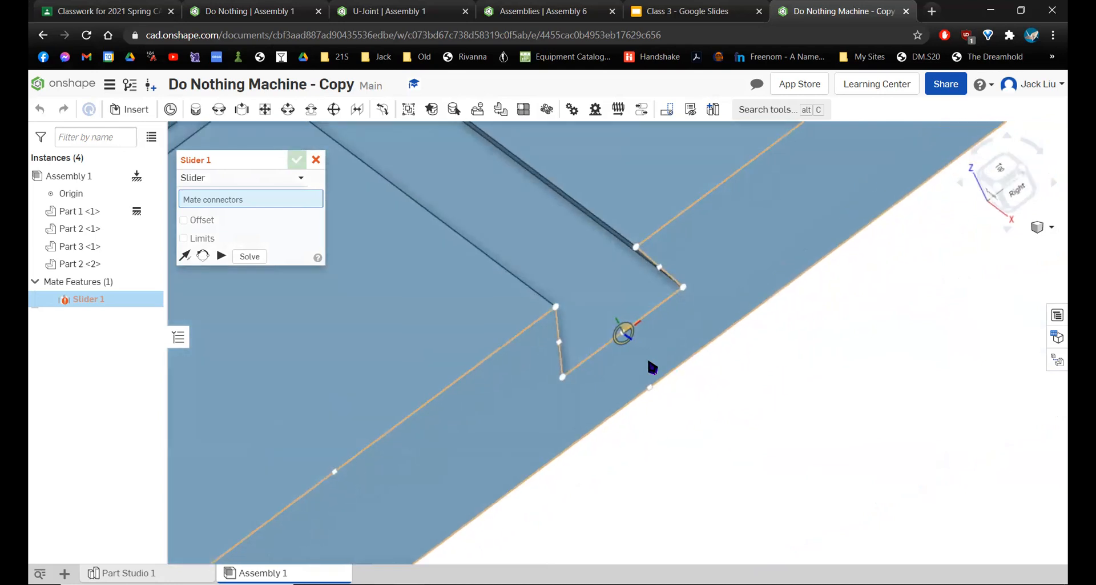
pyautogui.moveTo(650, 366)
pyautogui.mouseDown(button='right')
pyautogui.moveTo(651, 345)
pyautogui.moveTo(639, 349)
pyautogui.mouseUp(button='right')
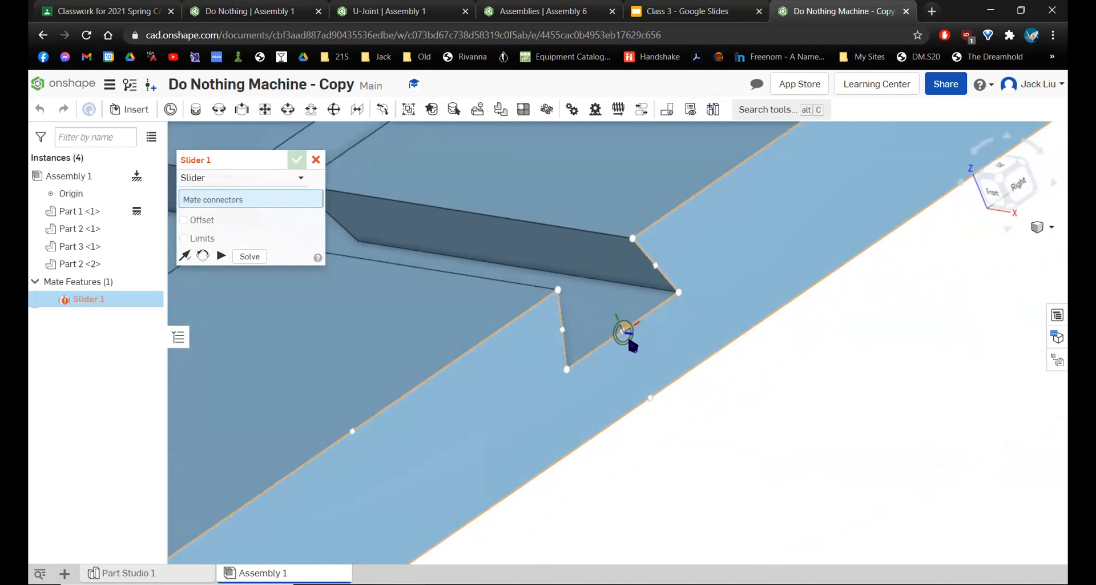
pyautogui.click(629, 340)
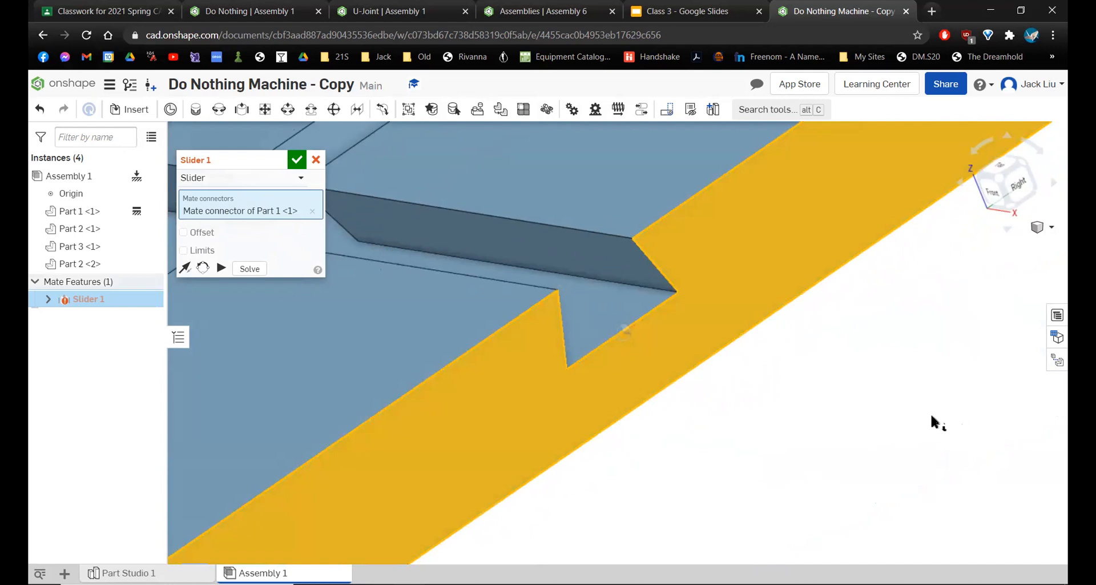
# - Pick the bottom-edge midpoint of a slider block's trapezoidal end face as the mate's second connector
pyautogui.scroll(3, 892, 427)
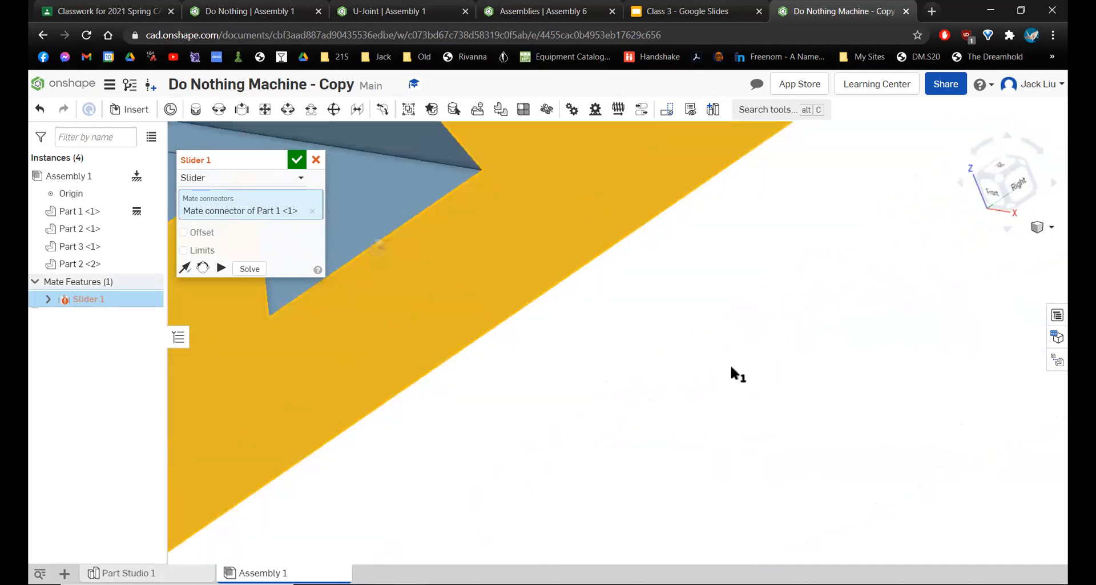
pyautogui.scroll(-2, 831, 286)
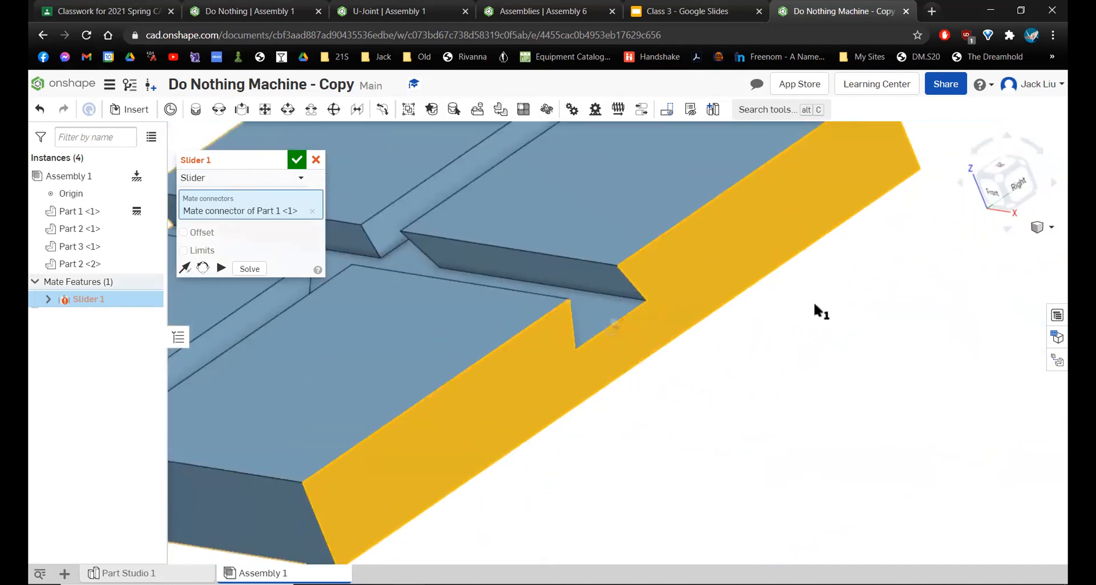
pyautogui.scroll(-2, 814, 300)
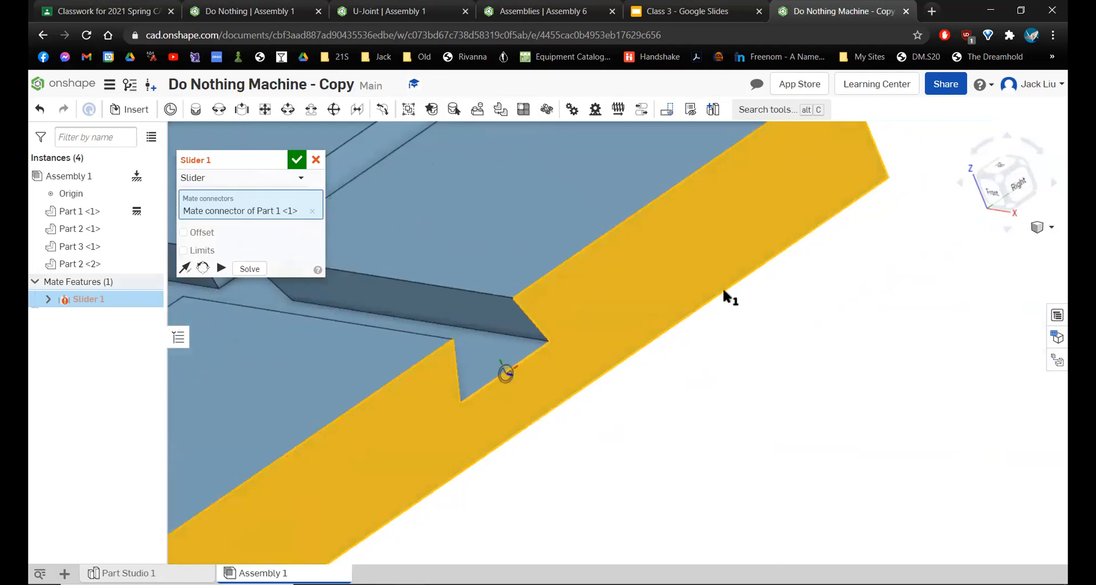
pyautogui.scroll(-5, 722, 287)
pyautogui.moveTo(886, 223)
pyautogui.mouseDown(button='right')
pyautogui.moveTo(838, 266)
pyautogui.moveTo(879, 208)
pyautogui.mouseUp(button='right')
pyautogui.click(1007, 183)
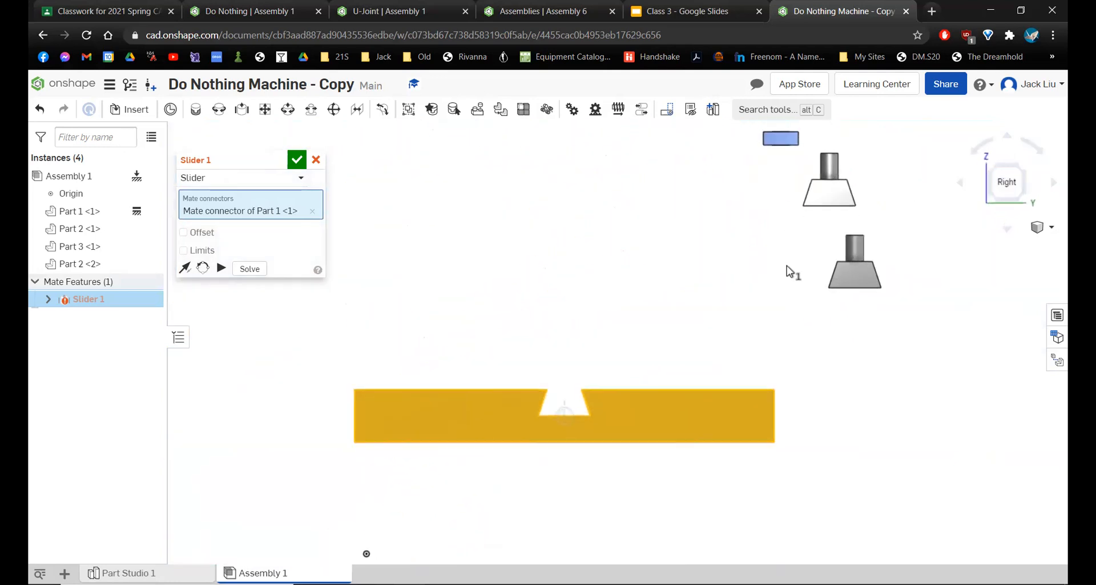
pyautogui.moveTo(752, 288); pyautogui.dragTo(657, 309, button='middle')
pyautogui.scroll(4, 679, 294)
pyautogui.moveTo(735, 315); pyautogui.dragTo(695, 210, button='middle')
pyautogui.scroll(-4, 695, 210)
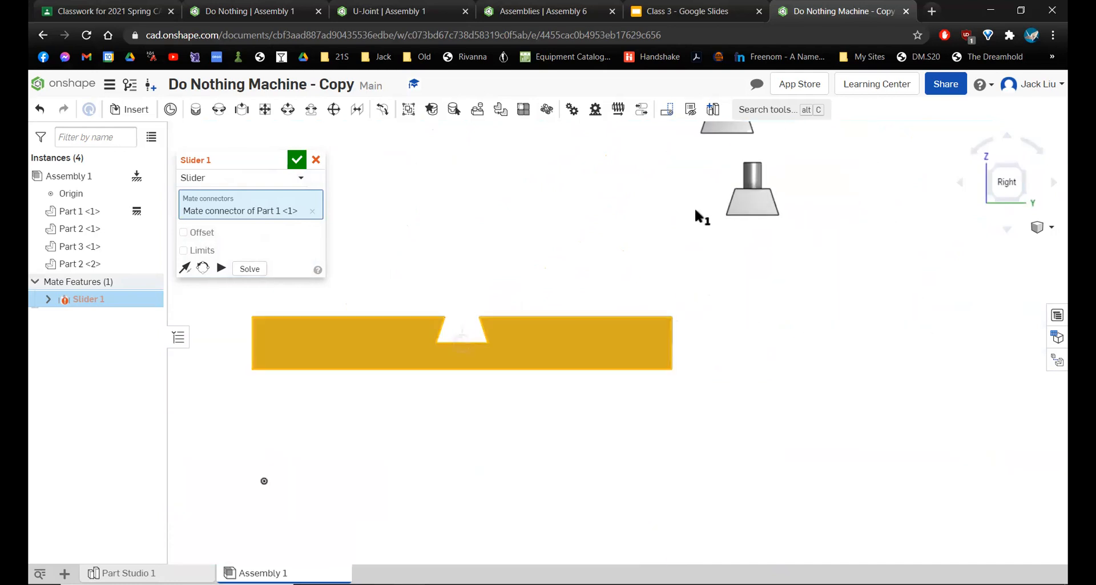
pyautogui.scroll(1, 696, 210)
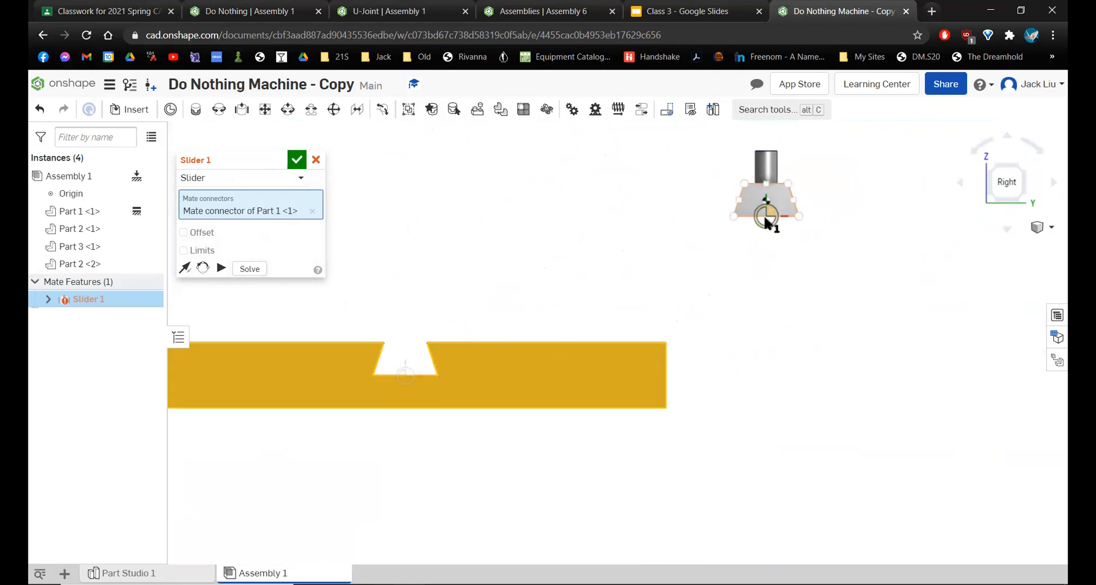
pyautogui.moveTo(766, 210); pyautogui.dragTo(788, 222, button='right')
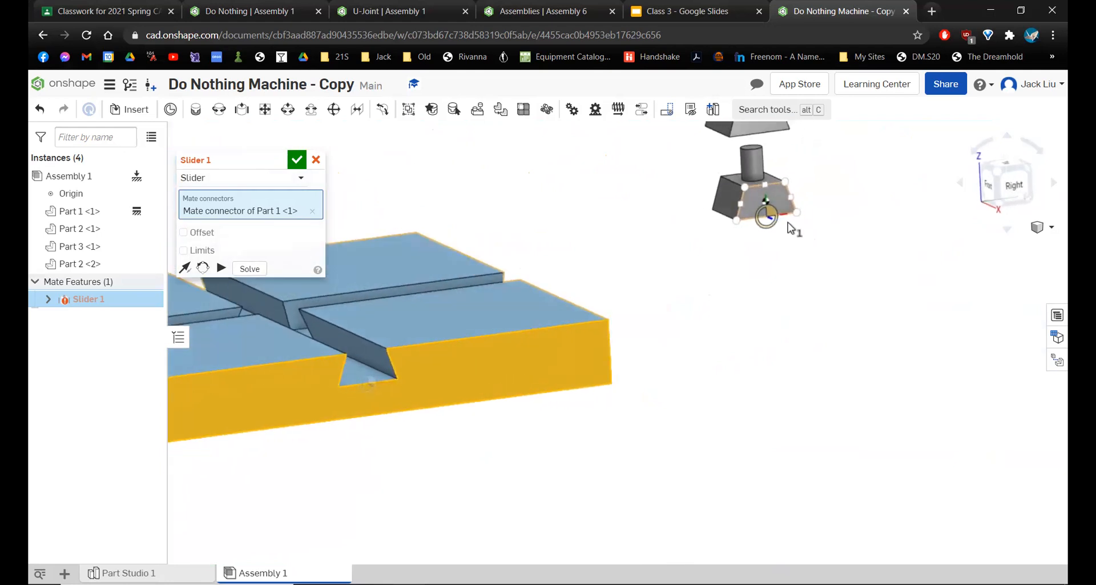
pyautogui.scroll(8, 765, 219)
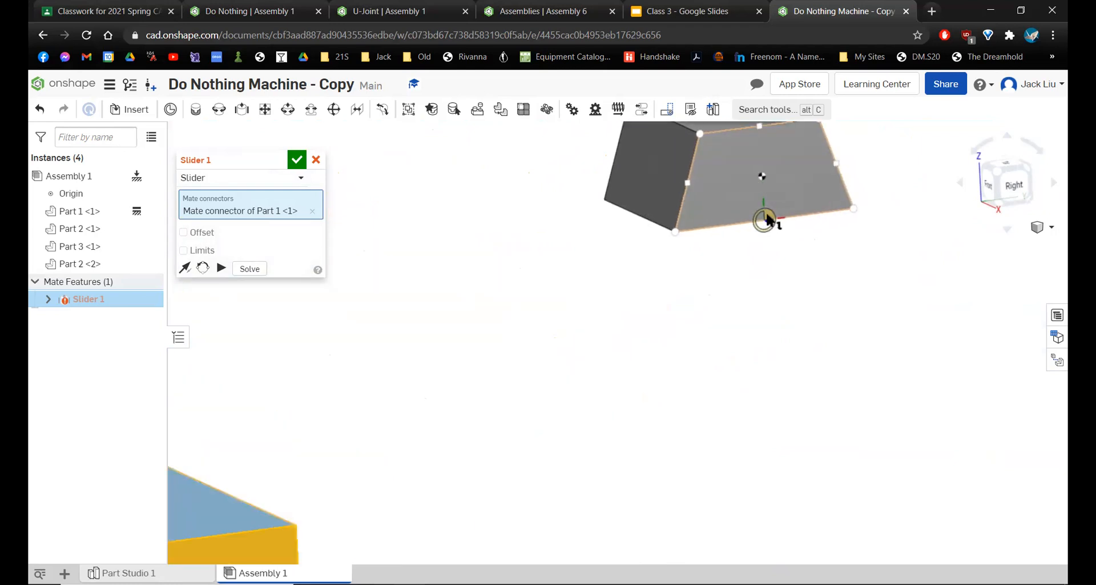
pyautogui.scroll(4, 765, 226)
pyautogui.moveTo(748, 233)
pyautogui.mouseDown(button='right')
pyautogui.moveTo(753, 252)
pyautogui.moveTo(817, 244)
pyautogui.moveTo(748, 218)
pyautogui.moveTo(740, 233)
pyautogui.moveTo(793, 249)
pyautogui.moveTo(744, 244)
pyautogui.mouseUp(button='right')
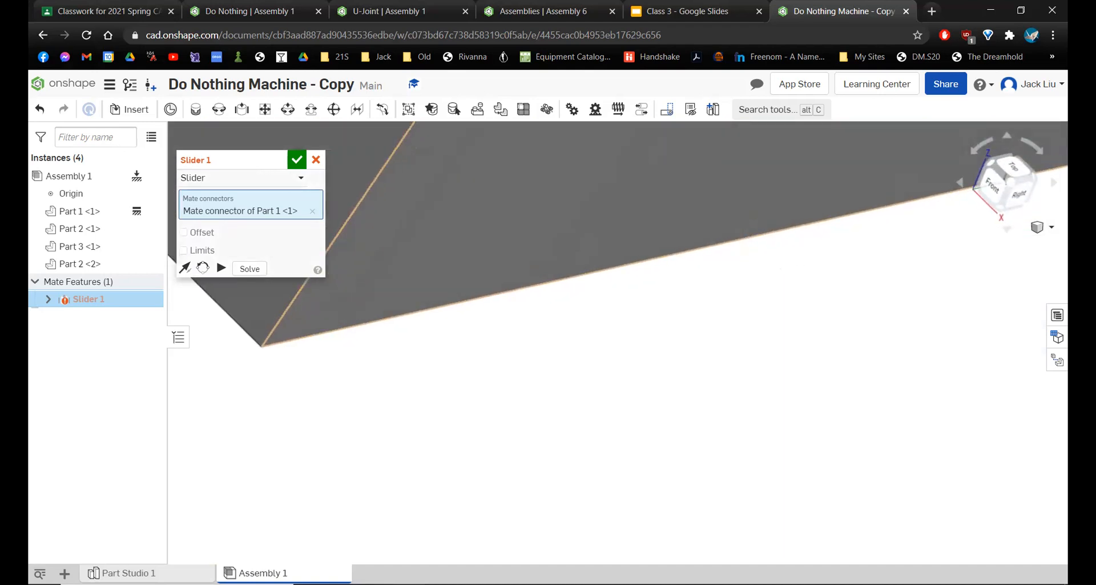
pyautogui.click(745, 243)
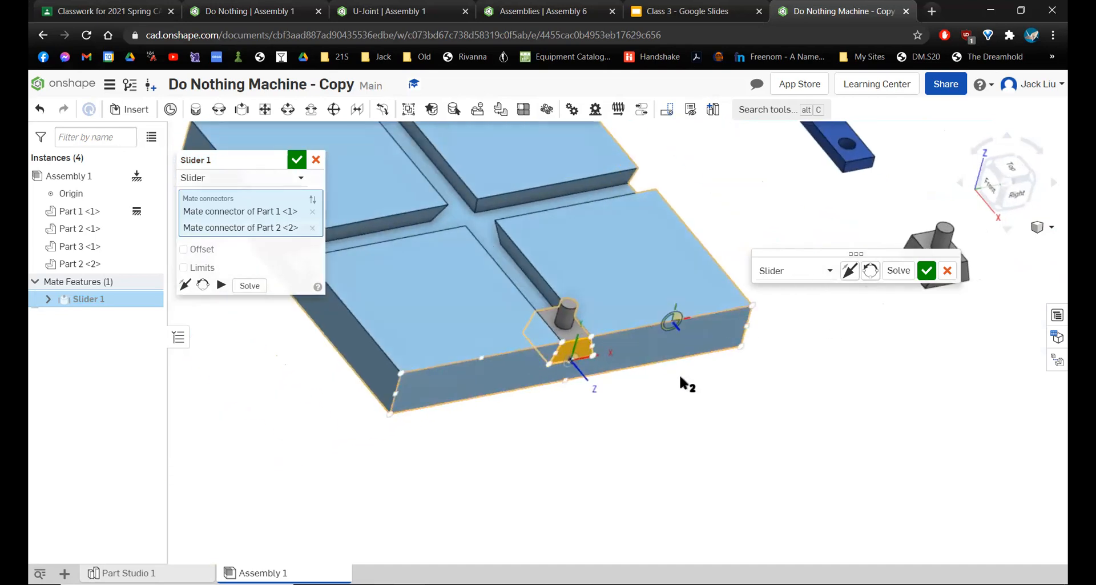
# - Check the block's alignment in the dovetail slot, accept the Slider mate, and leave the mate command
pyautogui.scroll(2, 680, 377)
pyautogui.scroll(8, 563, 311)
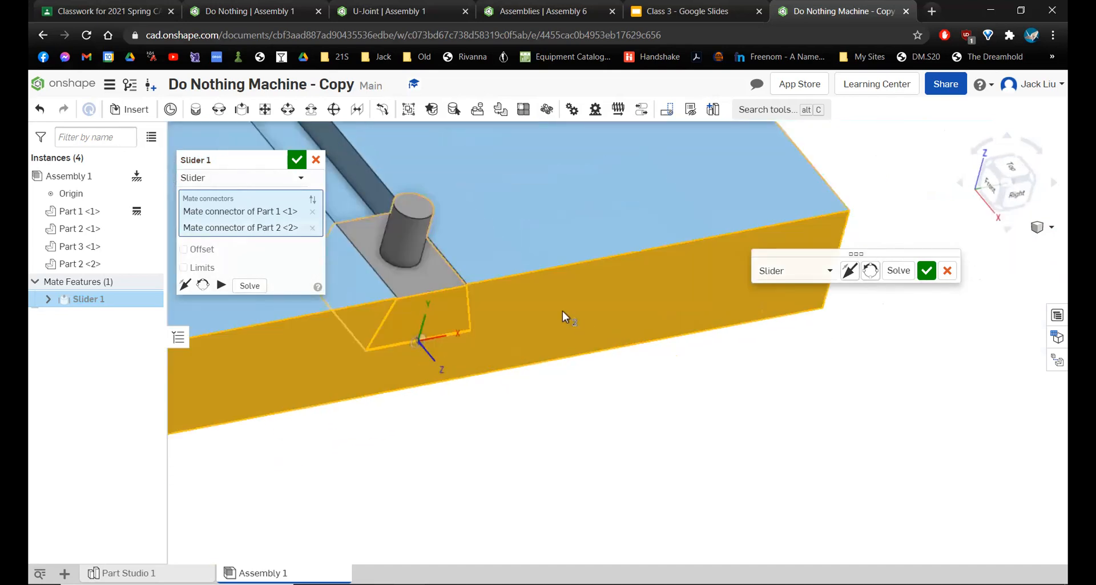
pyautogui.scroll(-5, 550, 290)
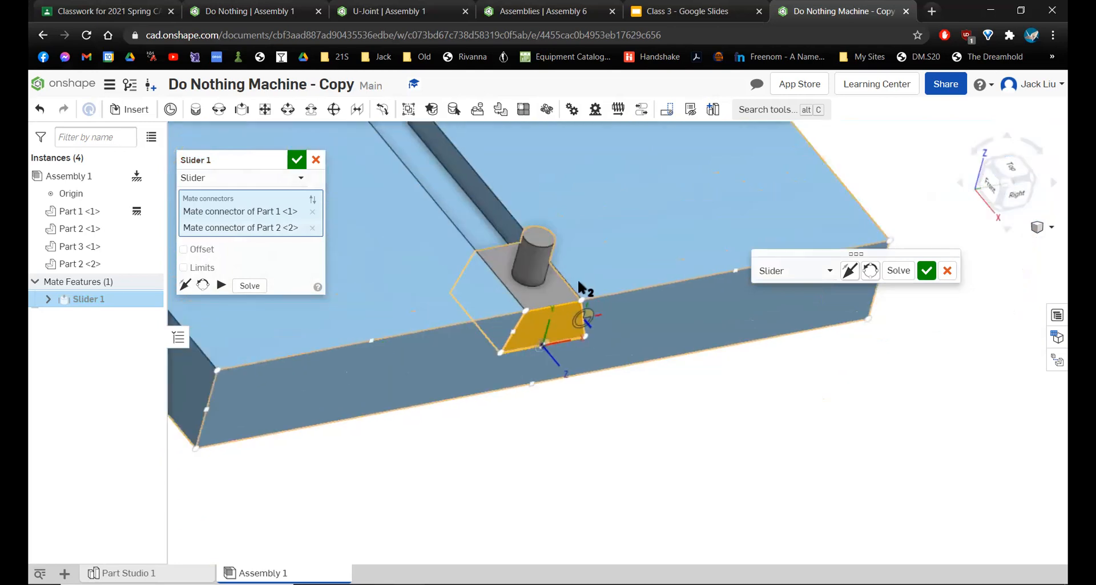
pyautogui.moveTo(575, 286); pyautogui.dragTo(568, 338, button='right')
pyautogui.scroll(3, 568, 343)
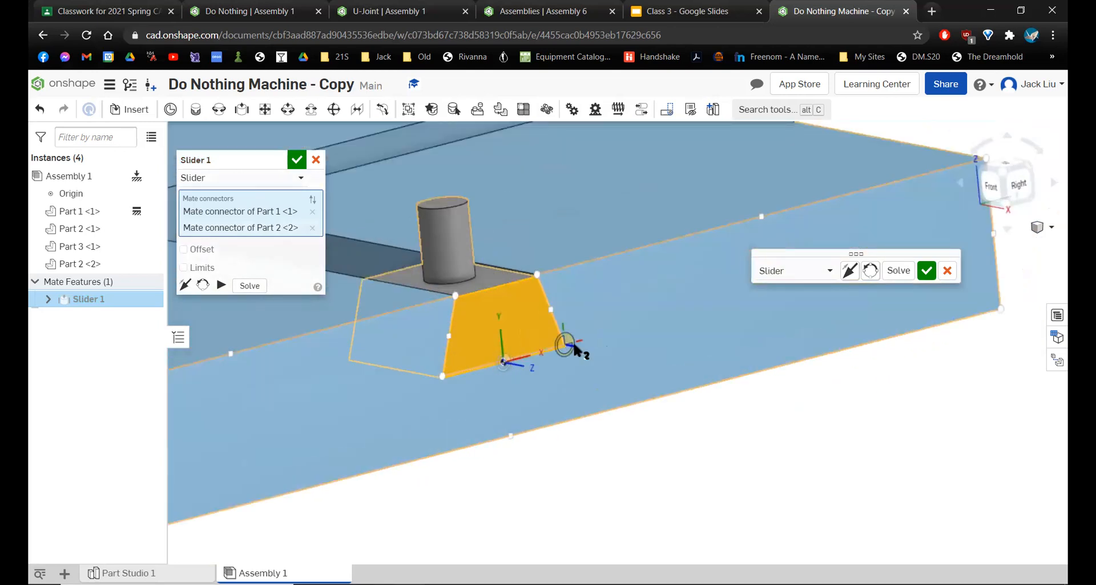
pyautogui.moveTo(497, 351); pyautogui.dragTo(521, 382, button='right')
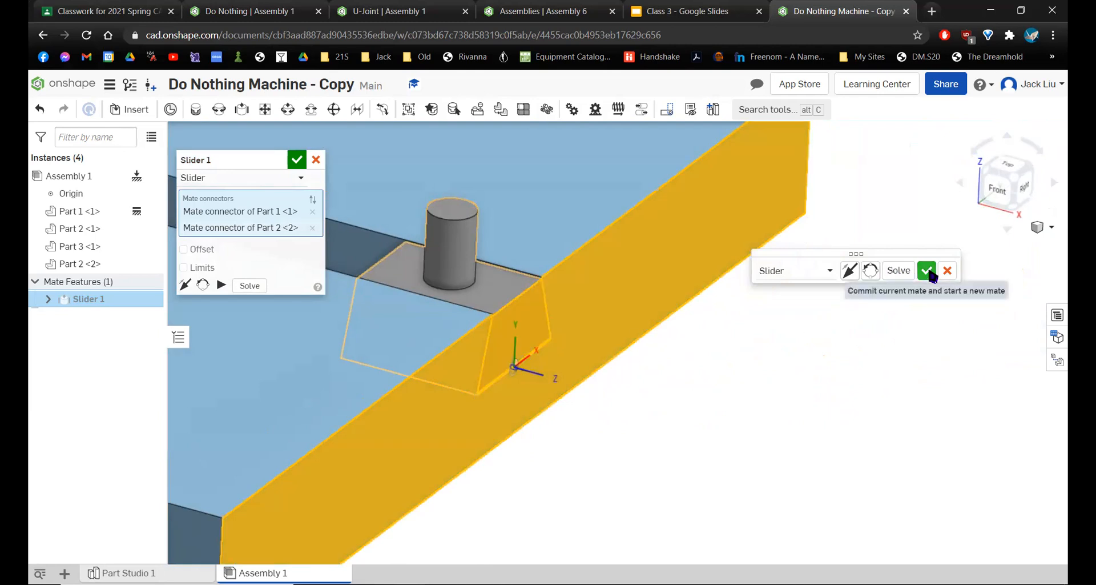
pyautogui.click(315, 160)
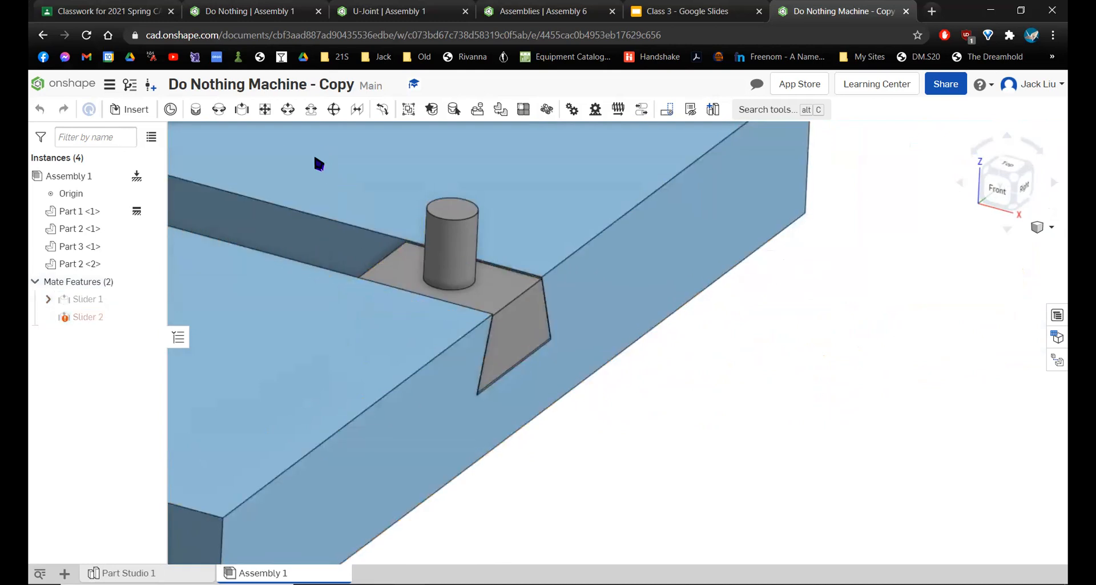
# - Move the slider block inward along its slot to test the Slider mate
pyautogui.scroll(-6, 407, 258)
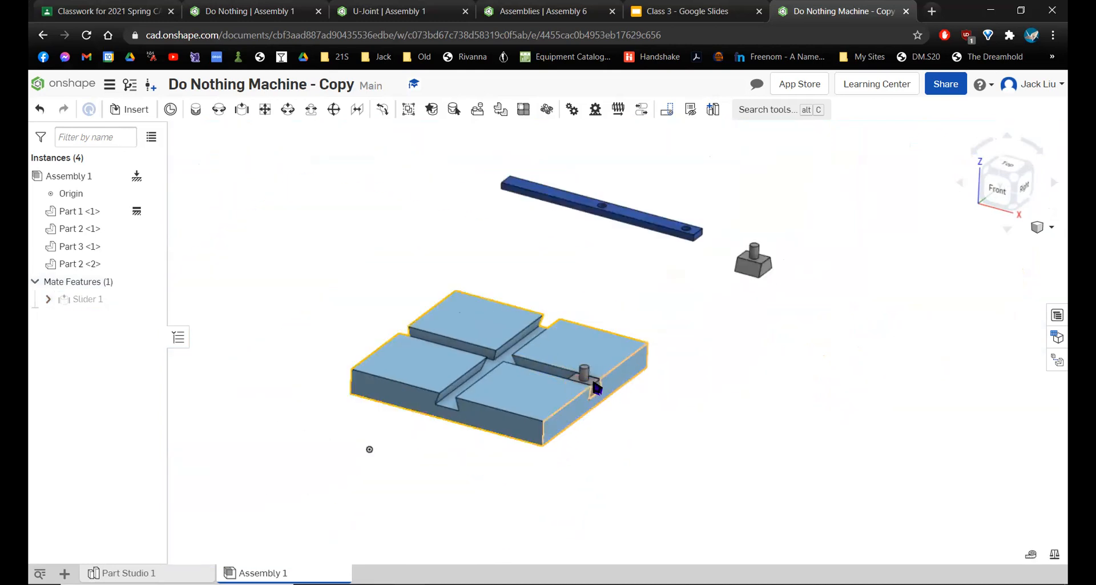
pyautogui.scroll(5, 594, 383)
pyautogui.moveTo(594, 382); pyautogui.dragTo(544, 382)
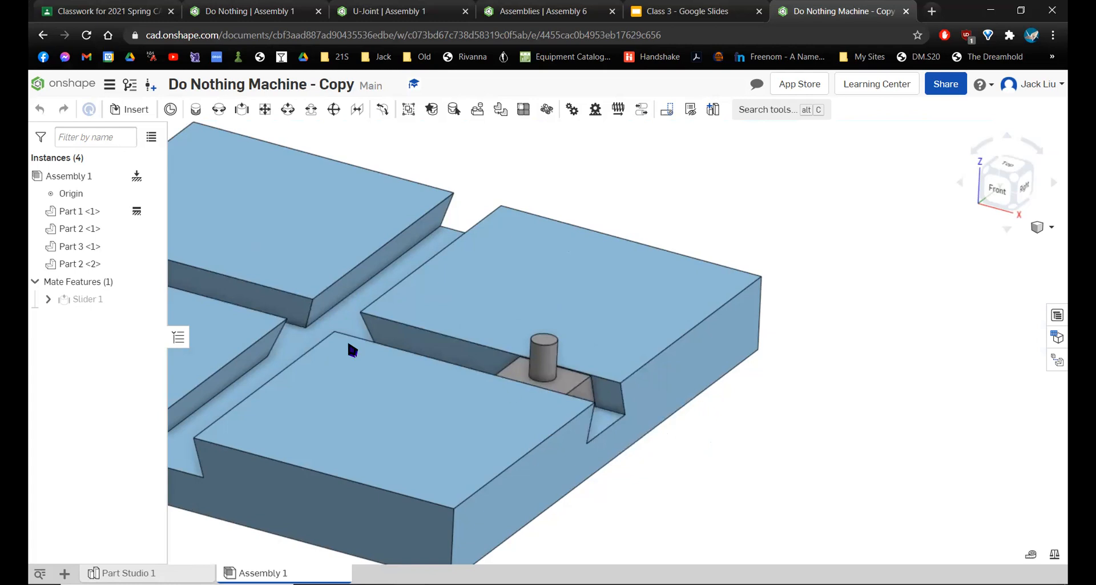
# - Reopen the Slider mate, examine its two connectors and the distance between them, and close it
pyautogui.doubleClick(114, 299)
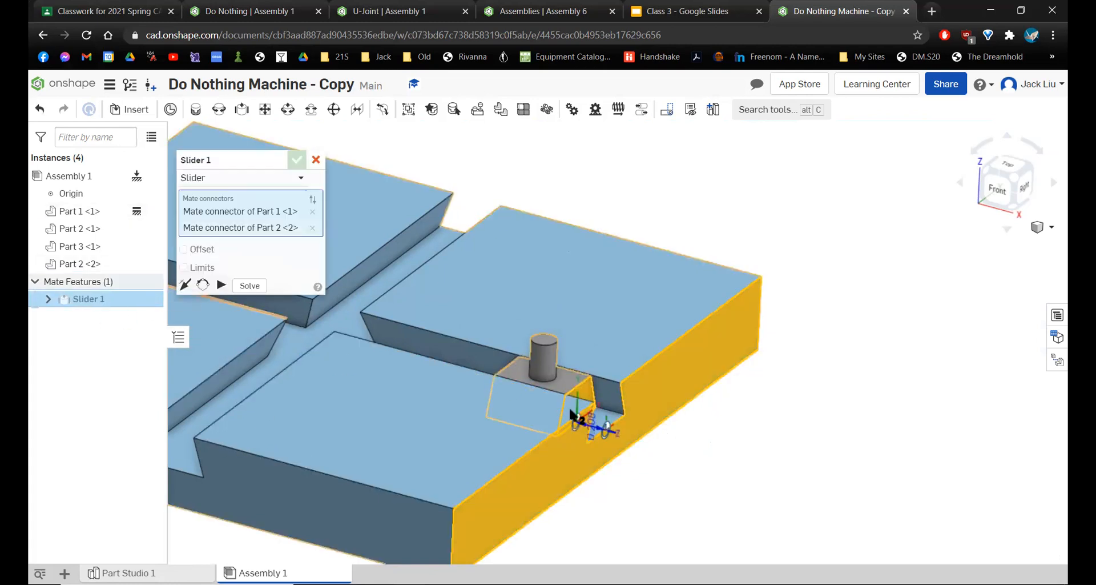
pyautogui.scroll(5, 571, 406)
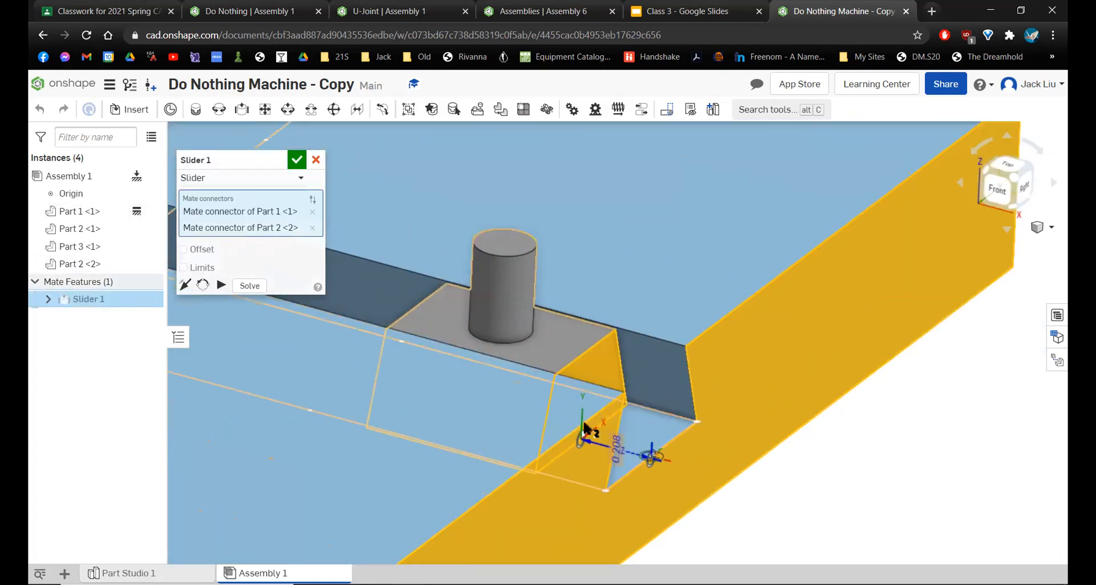
pyautogui.moveTo(614, 393); pyautogui.dragTo(577, 378, button='right')
pyautogui.moveTo(635, 335); pyautogui.dragTo(758, 386, button='right')
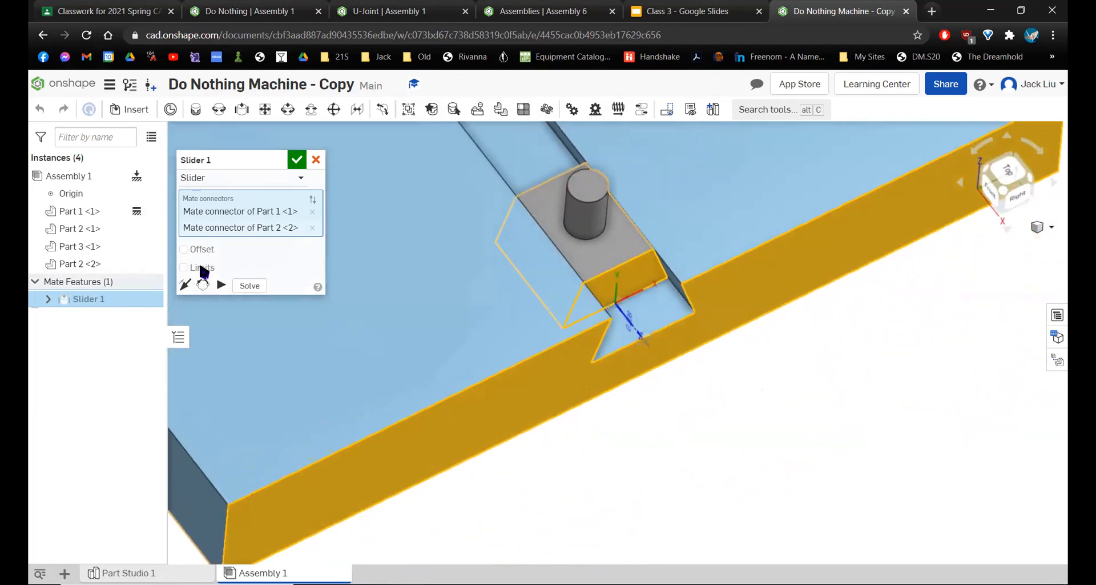
pyautogui.scroll(-5, 400, 258)
pyautogui.moveTo(470, 251); pyautogui.dragTo(609, 343, button='middle')
pyautogui.click(297, 160)
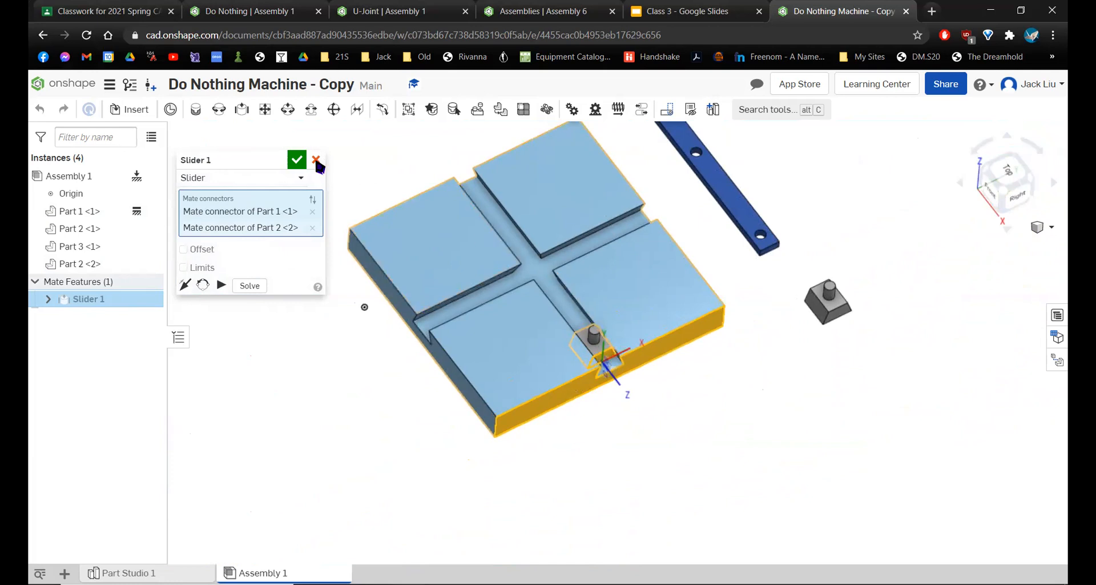
# - Slide the block along the slot and out past the base plate's outer edge to test its unrestricted travel
pyautogui.click(1022, 173)
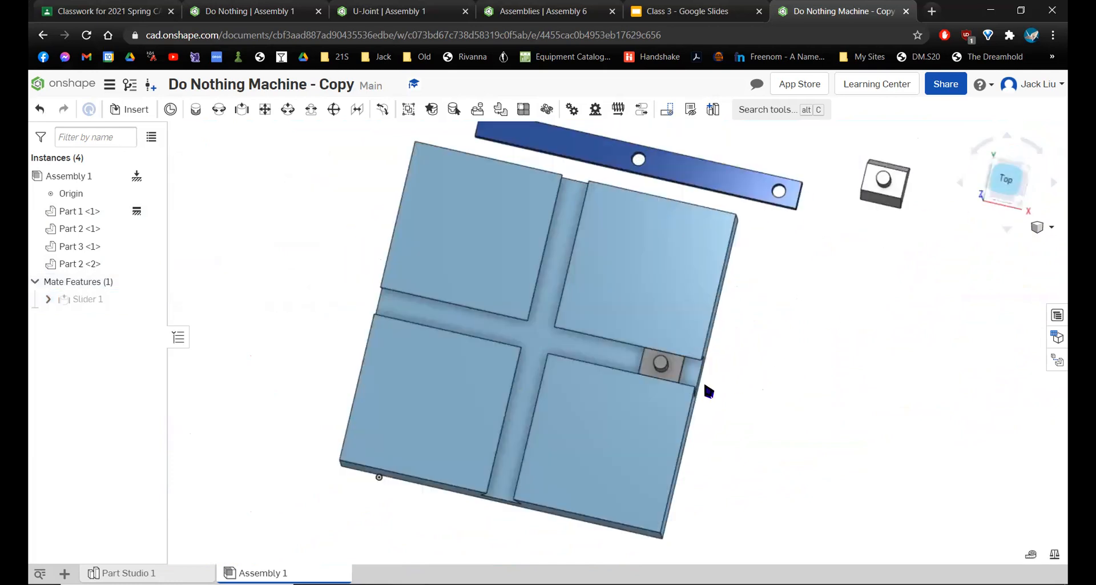
pyautogui.moveTo(457, 386); pyautogui.dragTo(720, 422)
pyautogui.moveTo(721, 421); pyautogui.dragTo(668, 396, button='right')
pyautogui.moveTo(652, 342)
pyautogui.mouseDown()
pyautogui.moveTo(453, 410)
pyautogui.moveTo(739, 318)
pyautogui.moveTo(619, 372)
pyautogui.moveTo(844, 290)
pyautogui.moveTo(563, 440)
pyautogui.moveTo(479, 503)
pyautogui.moveTo(724, 327)
pyautogui.moveTo(658, 358)
pyautogui.mouseUp()
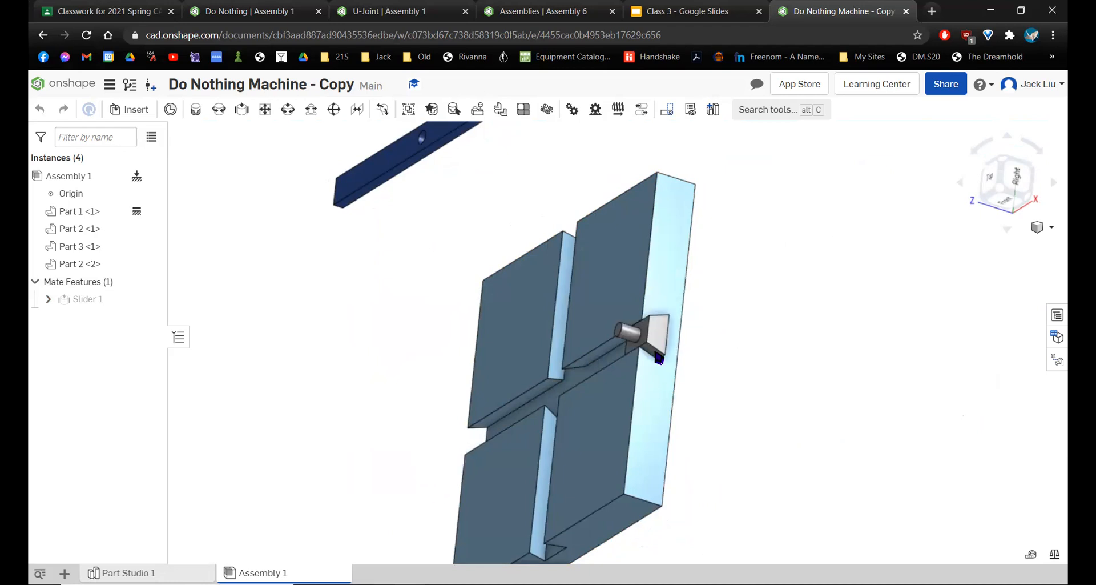
# - Reopen the block's Slider mate for editing and enable its Limits option
pyautogui.click(107, 294)
pyautogui.doubleClick(107, 296)
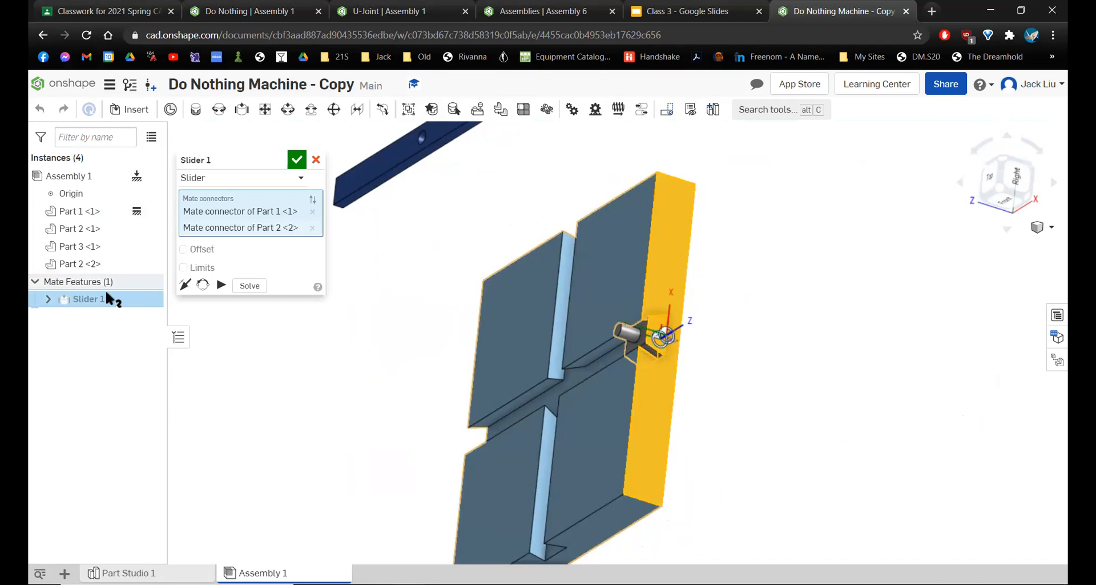
pyautogui.click(184, 268)
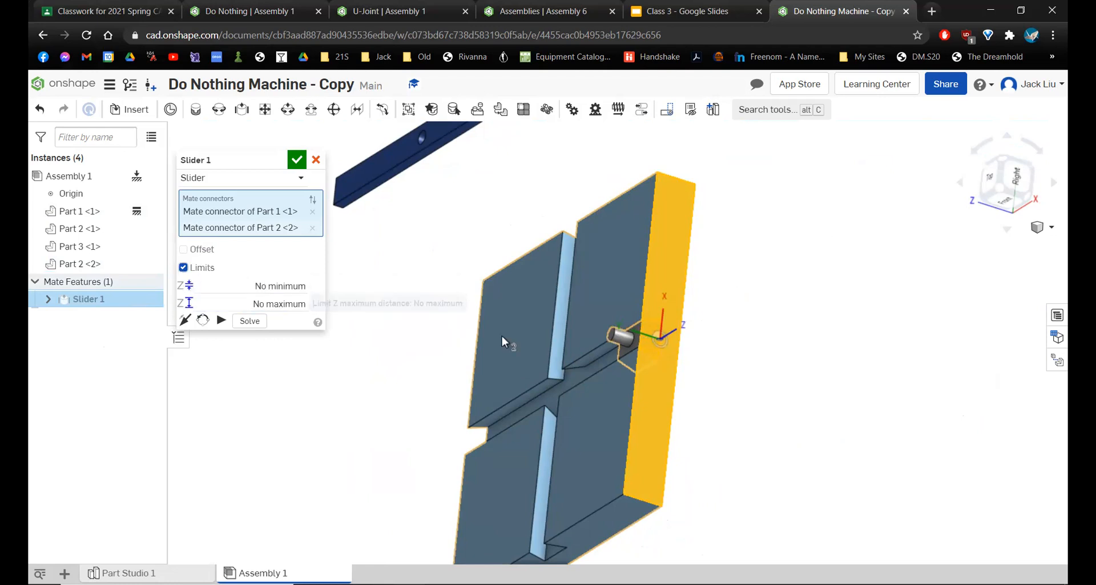
# - Move the block inward along the slot to examine the Z distance and direction between the mate connectors
pyautogui.scroll(10, 514, 345)
pyautogui.scroll(3, 834, 333)
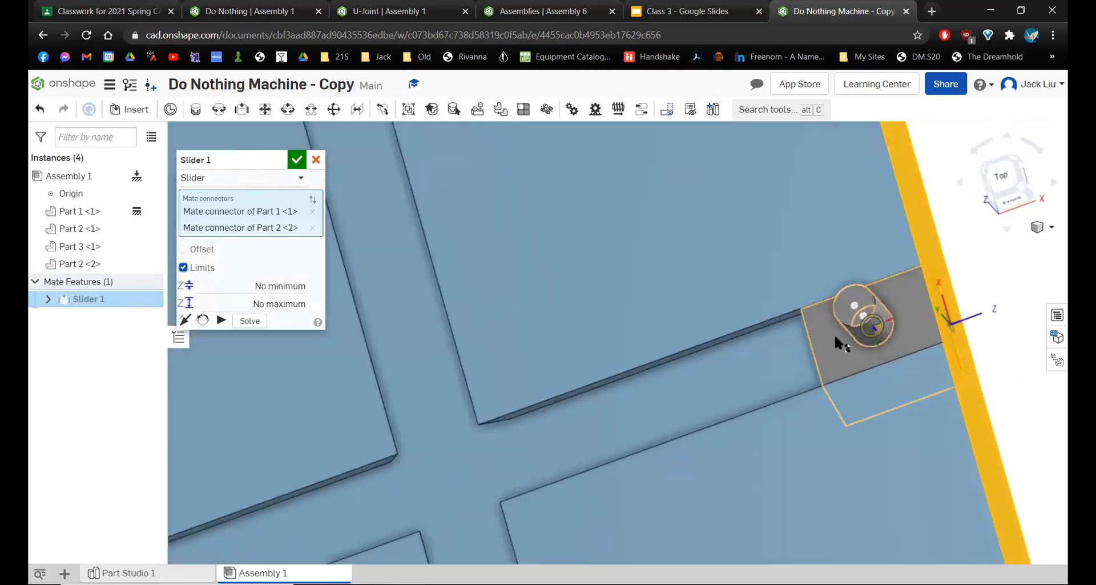
pyautogui.moveTo(817, 320); pyautogui.dragTo(878, 265, button='right')
pyautogui.moveTo(782, 300); pyautogui.dragTo(514, 231, button='right')
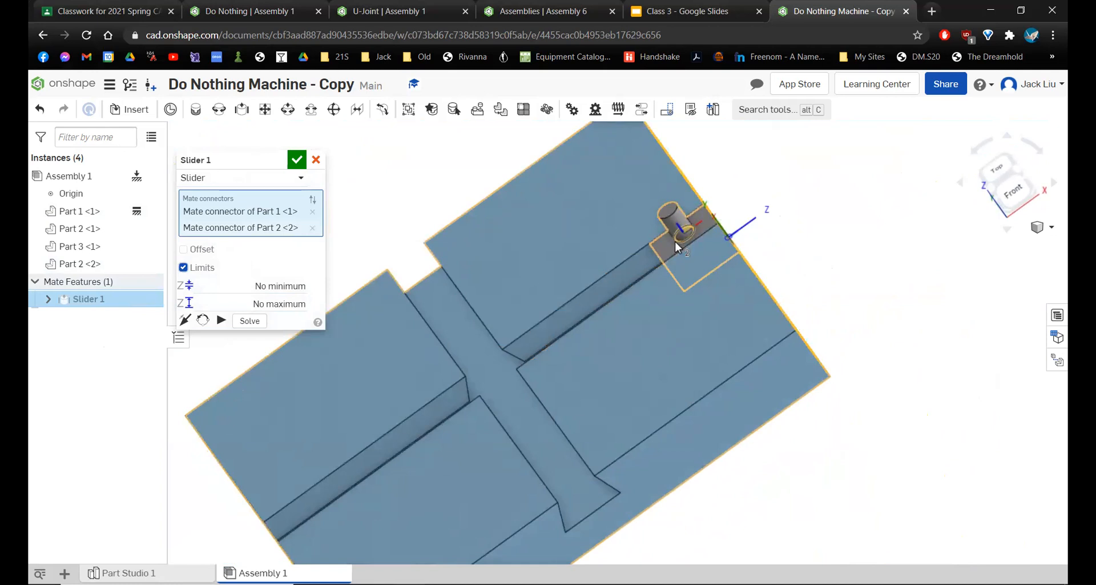
pyautogui.moveTo(675, 244); pyautogui.dragTo(639, 295)
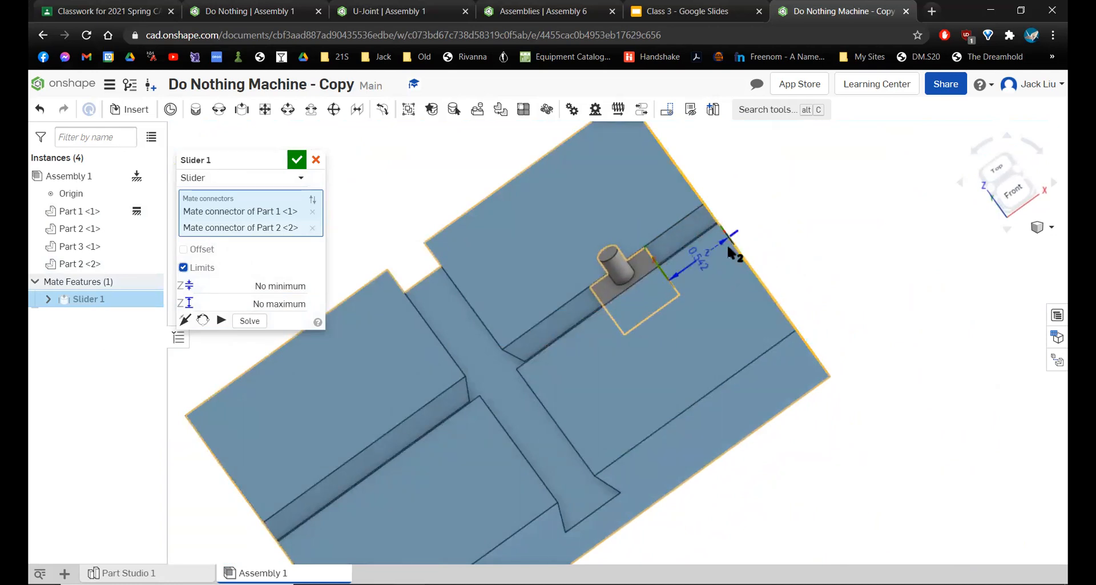
# - Slide the block out past the base plate's edge and back across the slot to examine the Z distance between the connectors
pyautogui.scroll(5, 681, 262)
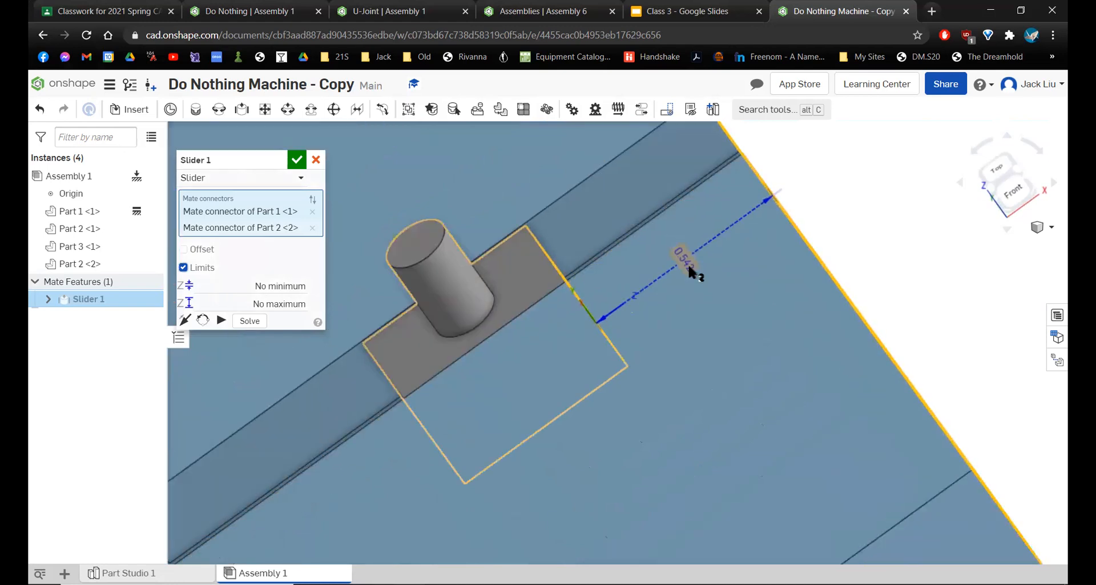
pyautogui.scroll(-5, 692, 264)
pyautogui.moveTo(658, 312); pyautogui.dragTo(792, 255)
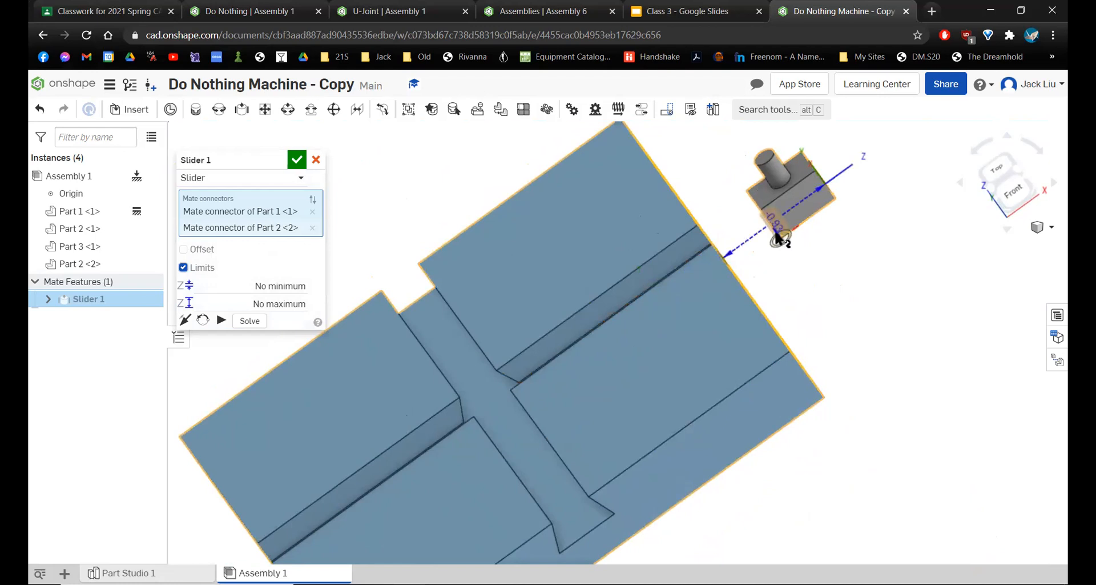
pyautogui.moveTo(792, 197); pyautogui.dragTo(457, 446)
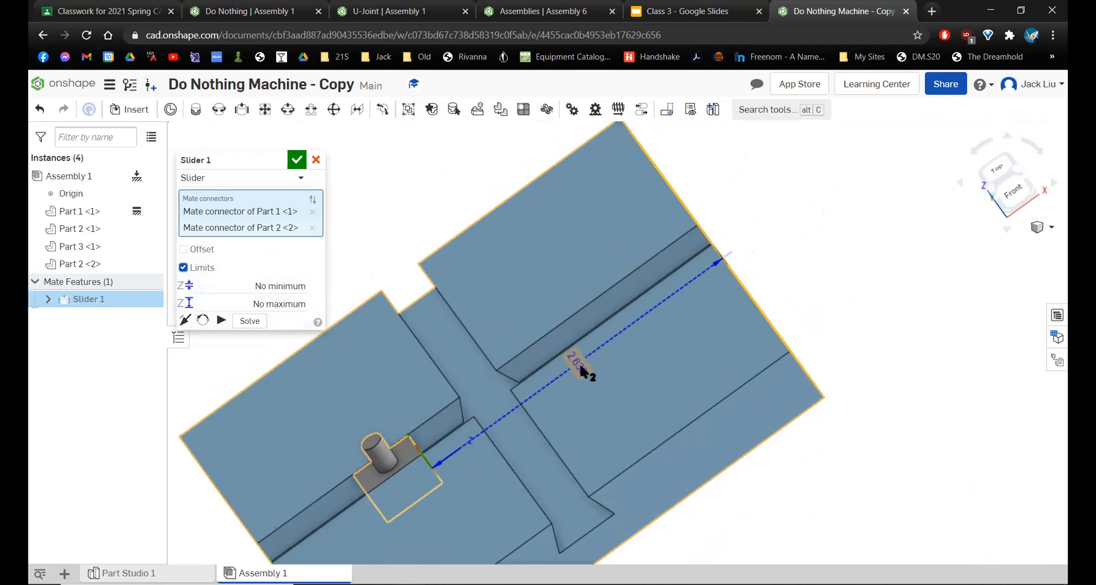
# - Slide the block to the far end of its slot and set the Slider mate's maximum Z limit to 3.5 in
pyautogui.scroll(-3, 576, 354)
pyautogui.moveTo(554, 426)
pyautogui.mouseDown(button='right')
pyautogui.moveTo(579, 445)
pyautogui.moveTo(550, 426)
pyautogui.mouseUp(button='right')
pyautogui.scroll(5, 550, 424)
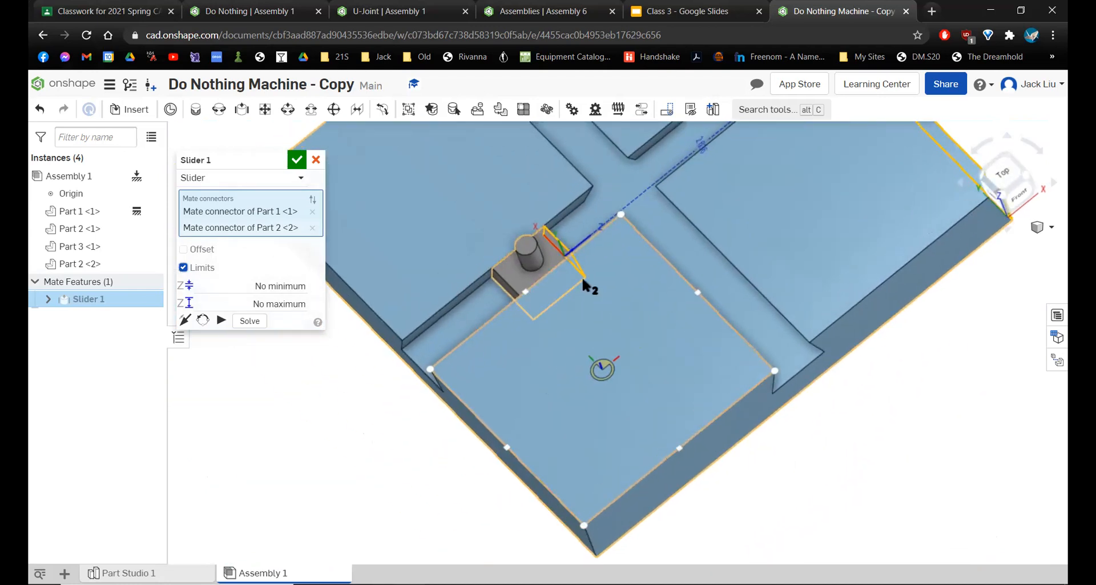
pyautogui.moveTo(480, 299); pyautogui.dragTo(433, 337)
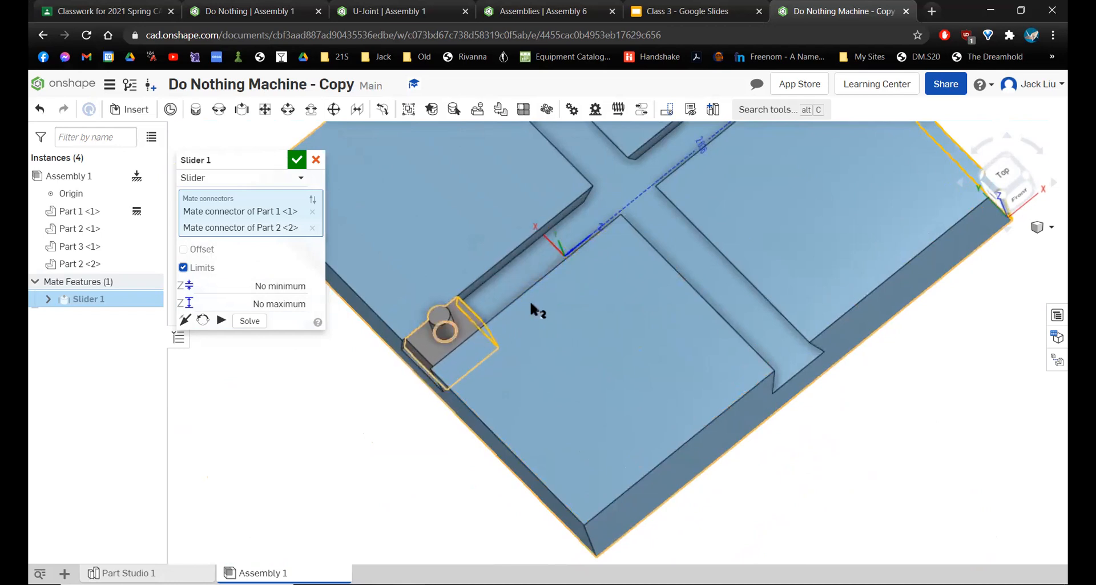
pyautogui.scroll(2, 574, 279)
pyautogui.moveTo(574, 279); pyautogui.dragTo(550, 258, button='right')
pyautogui.scroll(2, 526, 190)
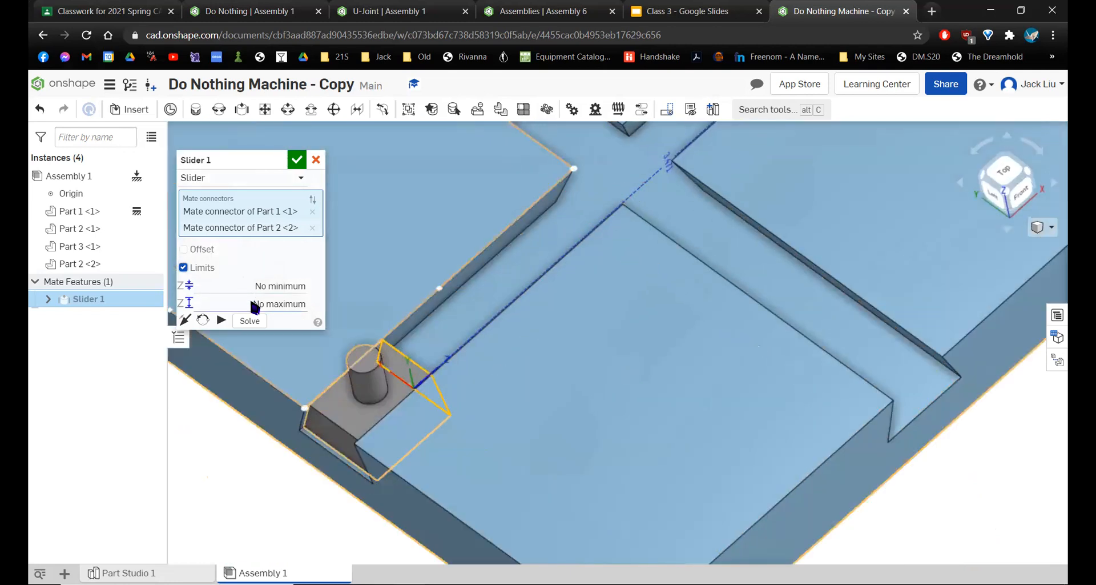
pyautogui.click(255, 307)
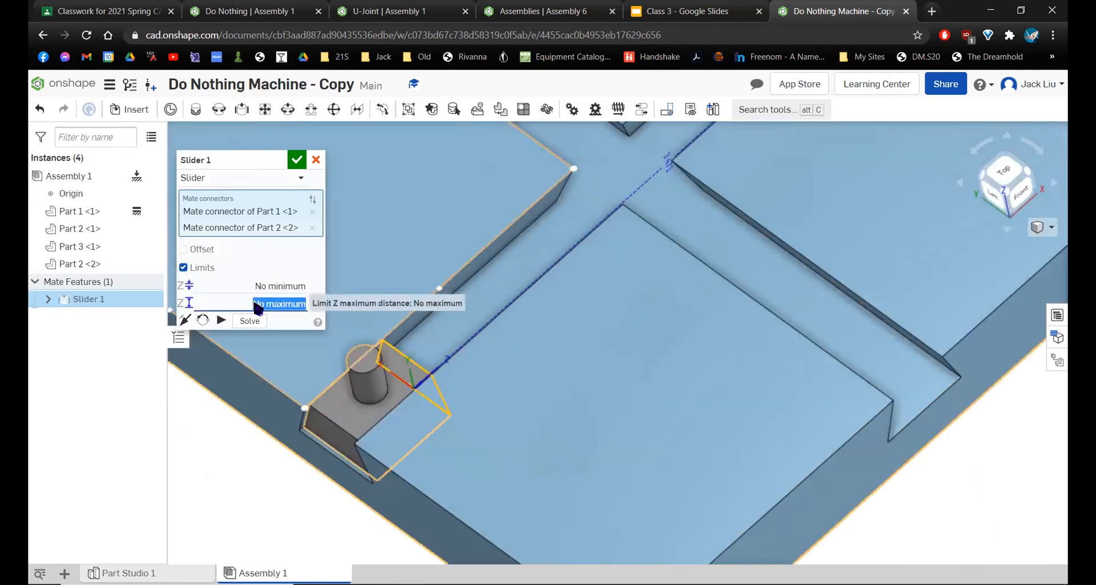
pyautogui.scroll(3, 432, 276)
pyautogui.scroll(-5, 454, 302)
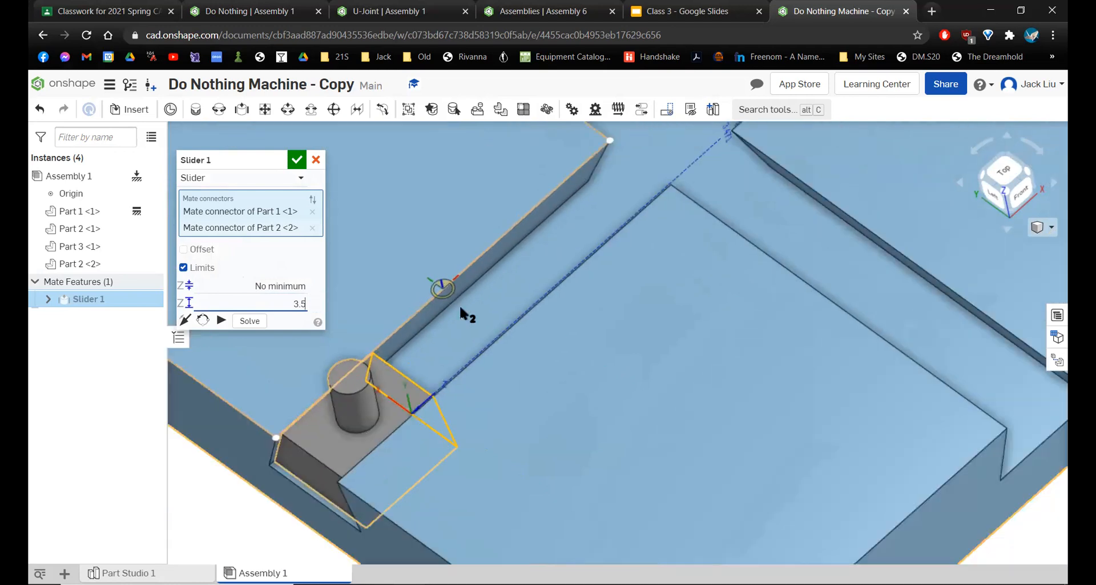
# - Slide the block back to the opposite end of the slot, set the minimum Z limit to 0 in, and accept the mate
pyautogui.moveTo(595, 203); pyautogui.dragTo(674, 130)
pyautogui.moveTo(673, 129); pyautogui.dragTo(547, 355, button='middle')
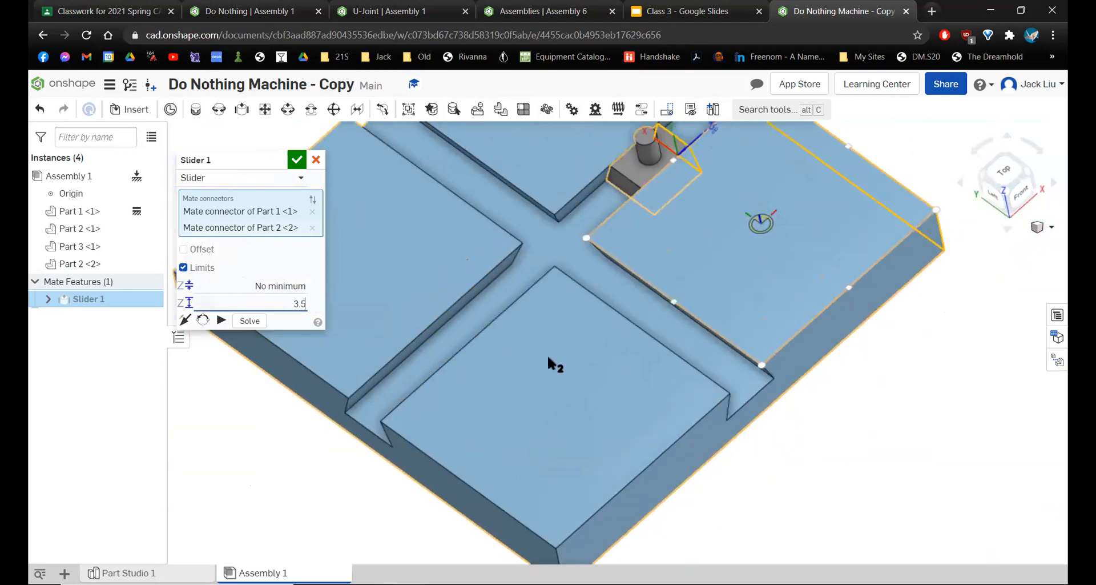
pyautogui.moveTo(568, 314); pyautogui.dragTo(607, 294)
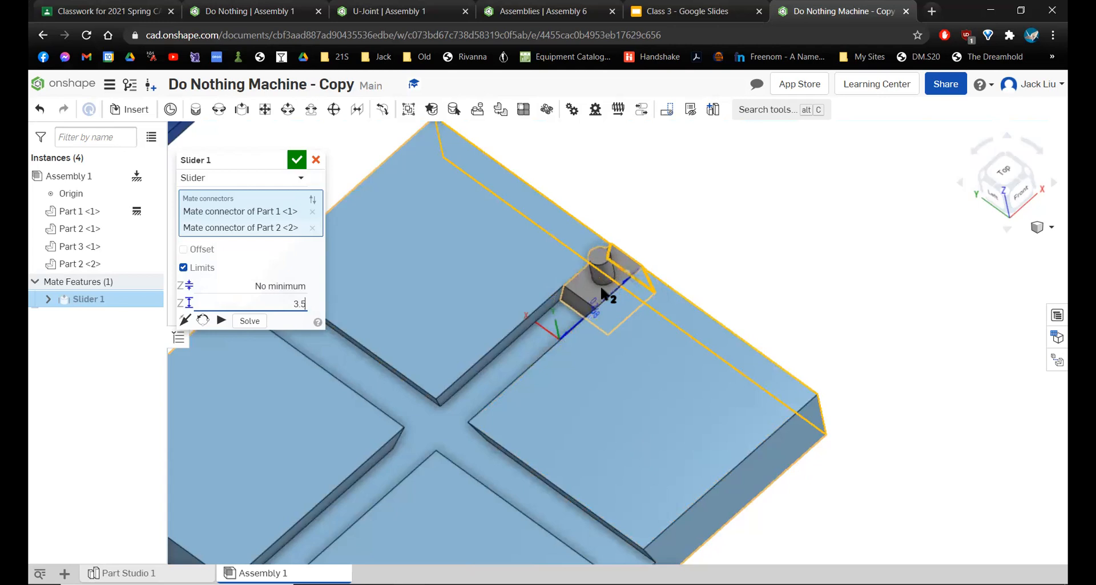
pyautogui.click(218, 288)
pyautogui.click(306, 256)
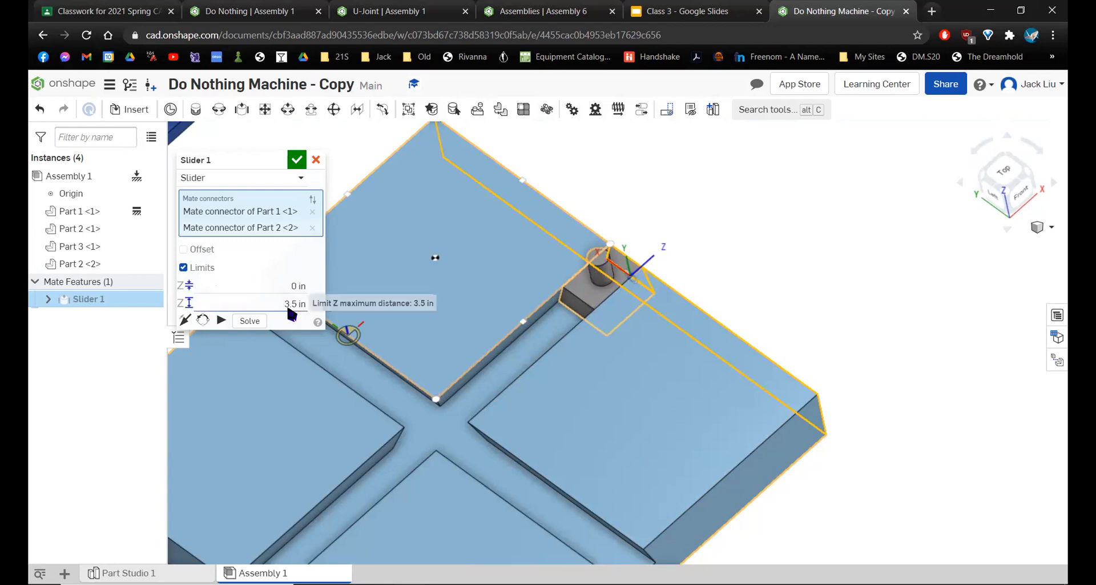
pyautogui.click(296, 159)
# - Slide the block back and forth past both ends of the slot to test its limited travel
pyautogui.scroll(-3, 543, 234)
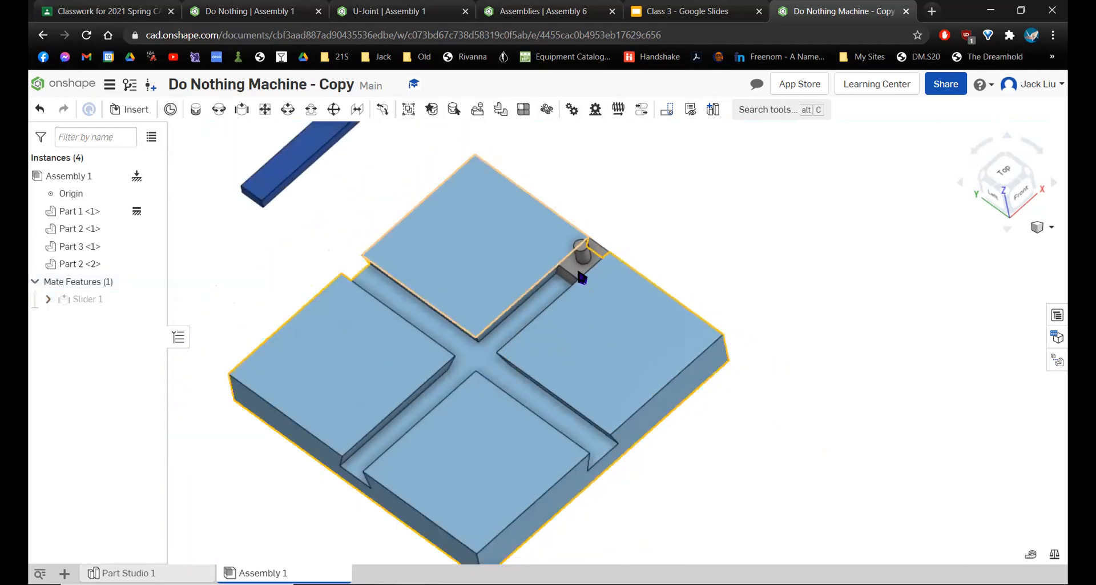
pyautogui.moveTo(567, 342); pyautogui.dragTo(580, 257, button='right')
pyautogui.moveTo(479, 317); pyautogui.dragTo(669, 170)
pyautogui.moveTo(568, 257); pyautogui.dragTo(762, 106)
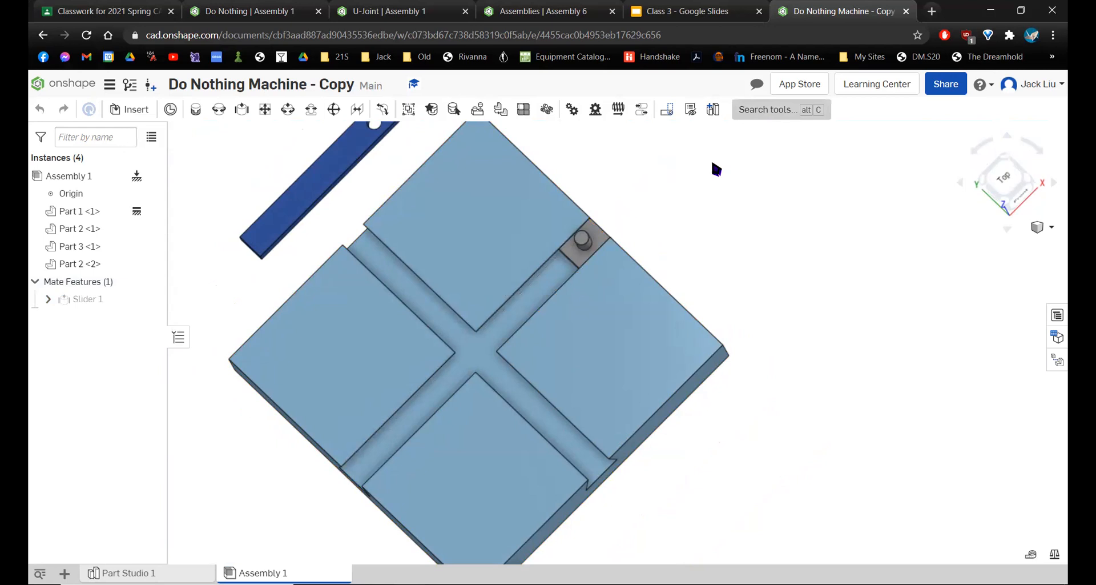
pyautogui.moveTo(713, 163); pyautogui.dragTo(251, 502)
pyautogui.moveTo(298, 430); pyautogui.dragTo(353, 377, button='right')
pyautogui.scroll(3, 353, 376)
pyautogui.scroll(-3, 354, 375)
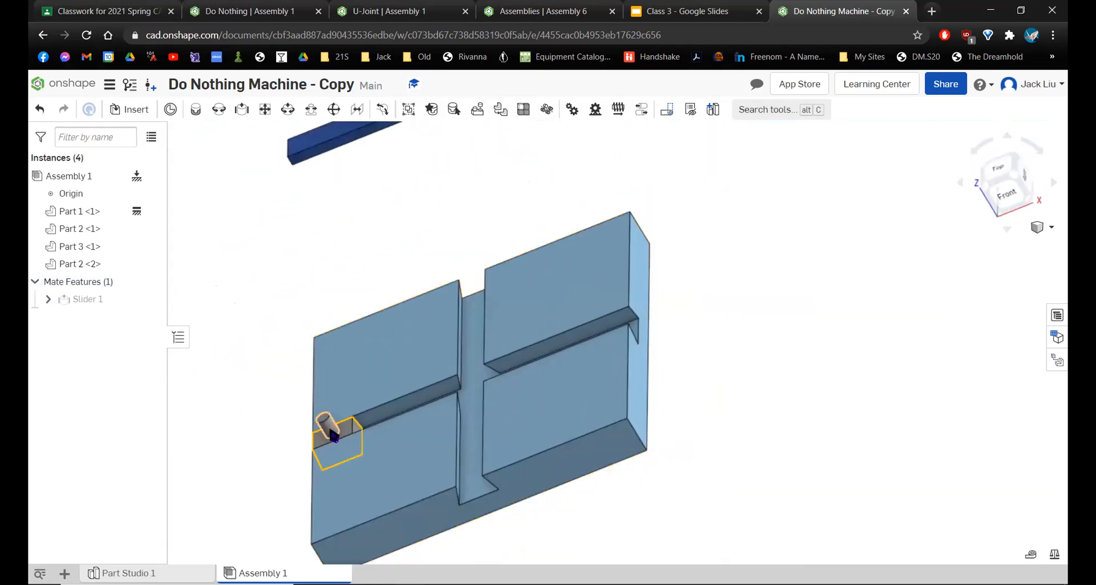
pyautogui.moveTo(355, 386); pyautogui.dragTo(527, 354)
# - Reopen the first block's Slider mate, disable its Limits option, and accept the change
pyautogui.doubleClick(94, 299)
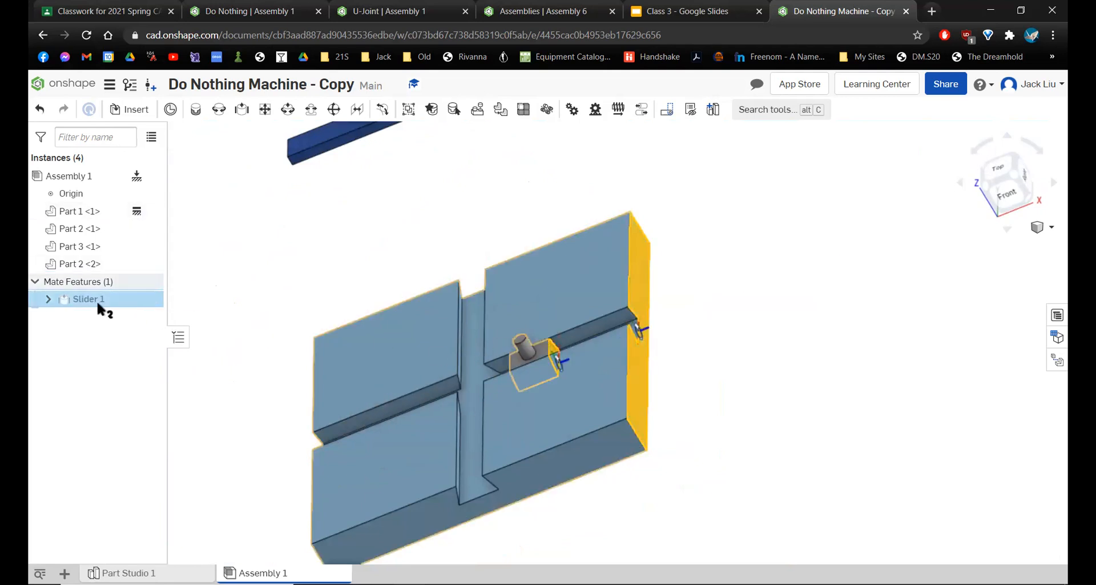
pyautogui.scroll(5, 658, 365)
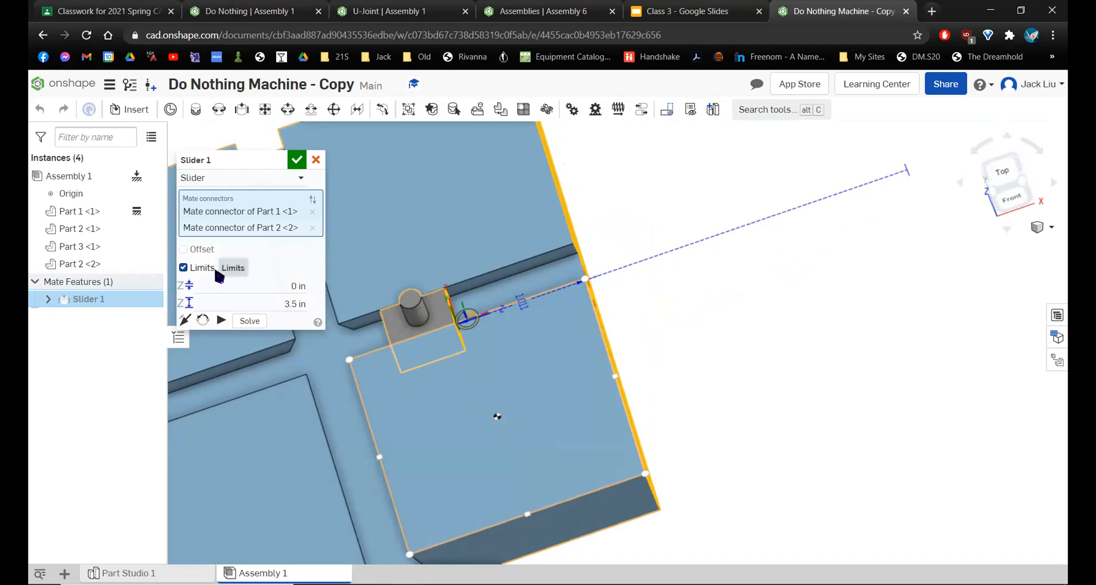
pyautogui.click(184, 270)
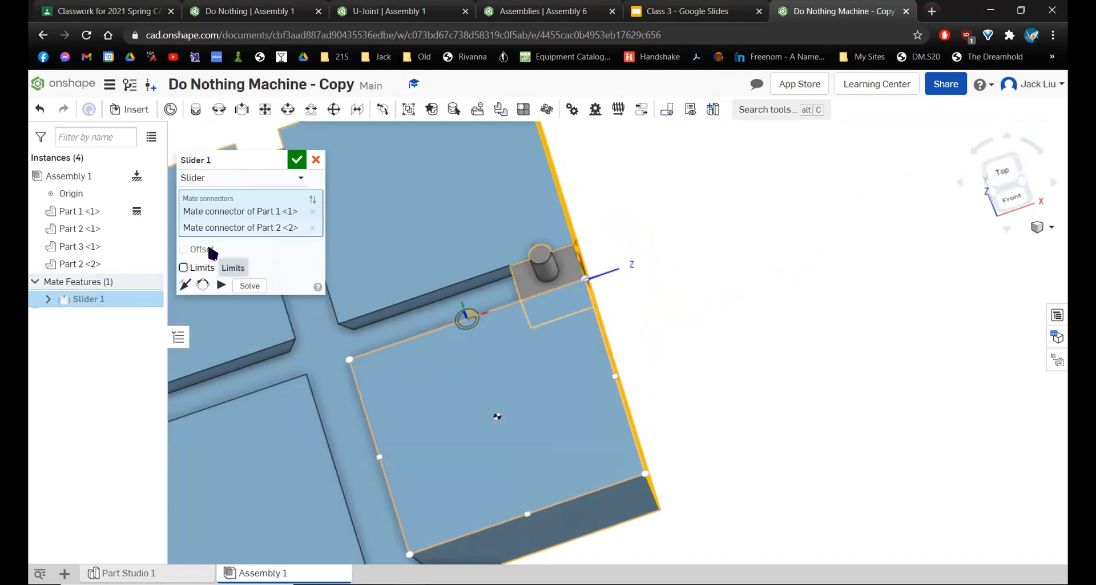
pyautogui.click(297, 166)
# - Slide the first block along its slot to check its movement through the slot crossing without limits
pyautogui.scroll(-3, 416, 263)
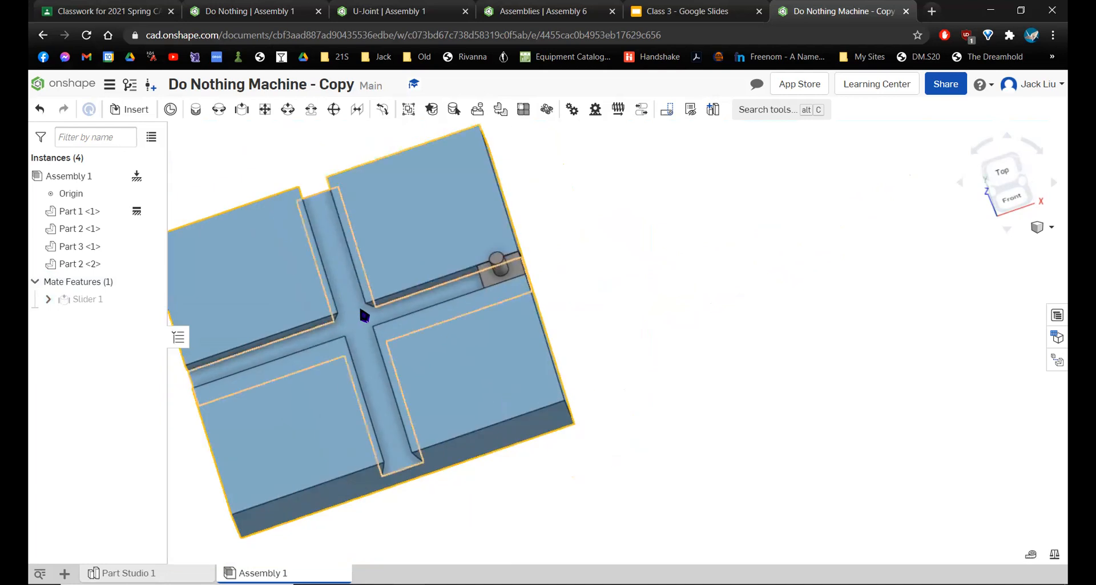
pyautogui.click(1014, 174)
pyautogui.moveTo(569, 365); pyautogui.dragTo(656, 326, button='right')
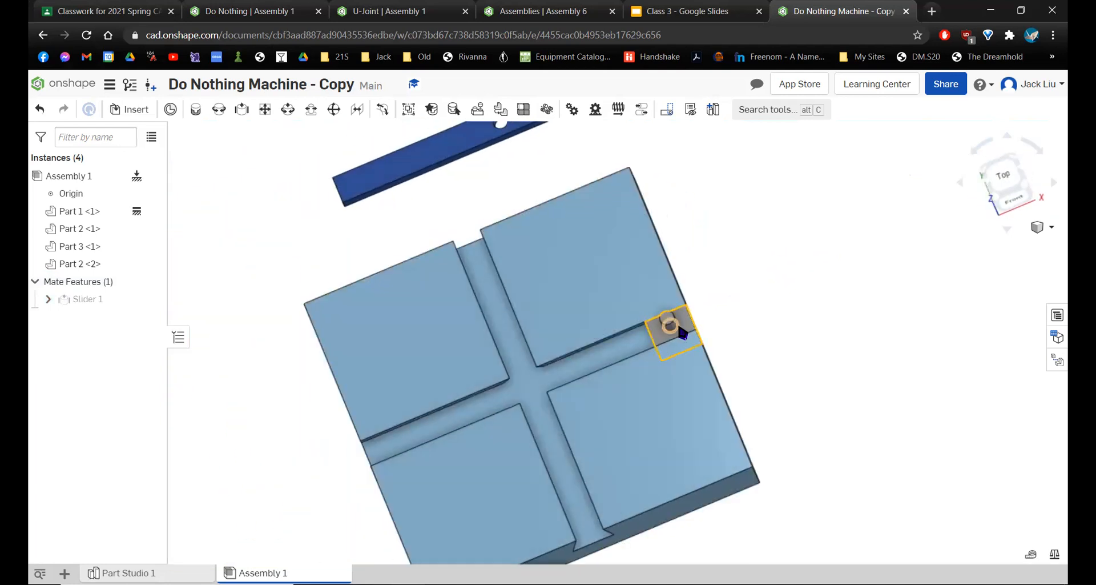
pyautogui.moveTo(691, 331); pyautogui.dragTo(333, 472)
pyautogui.moveTo(551, 397); pyautogui.dragTo(559, 394)
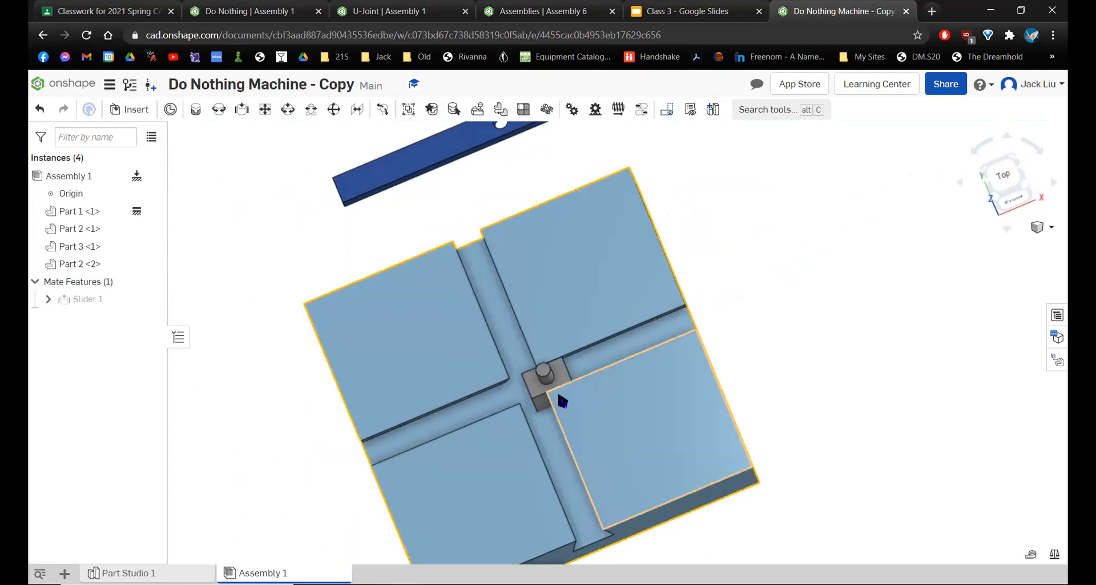
pyautogui.scroll(-3, 555, 377)
pyautogui.scroll(3, 556, 377)
pyautogui.moveTo(546, 374); pyautogui.dragTo(704, 354)
# - Start a second Slider mate with the base plate connector at the bottom-edge midpoint of the empty crossing slot's end opening
pyautogui.moveTo(697, 359); pyautogui.dragTo(687, 418, button='right')
pyautogui.scroll(3, 583, 334)
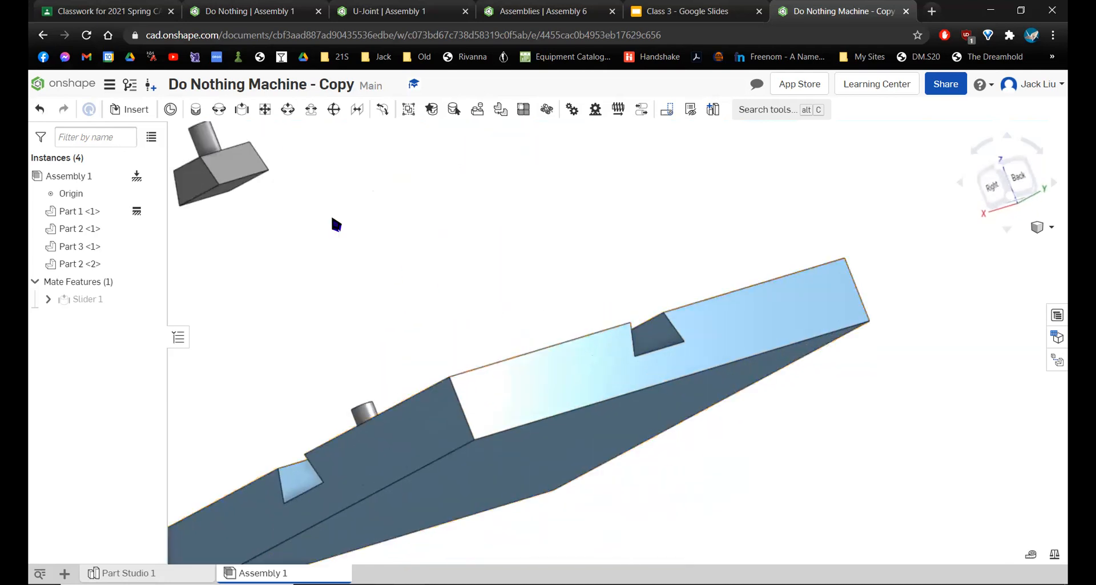
pyautogui.click(239, 112)
pyautogui.moveTo(639, 354); pyautogui.dragTo(615, 389, button='right')
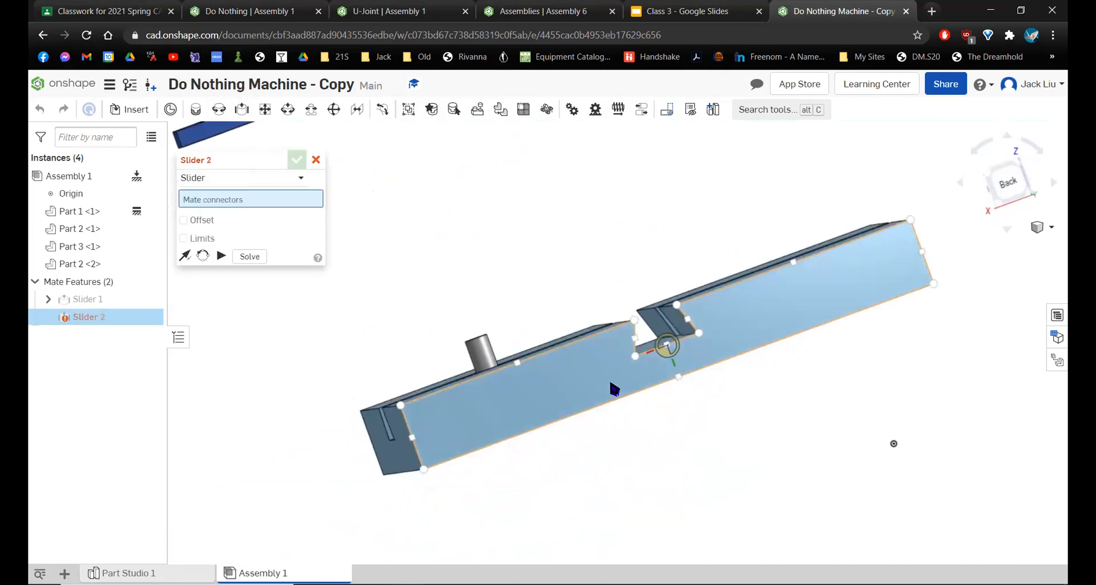
pyautogui.scroll(3, 647, 352)
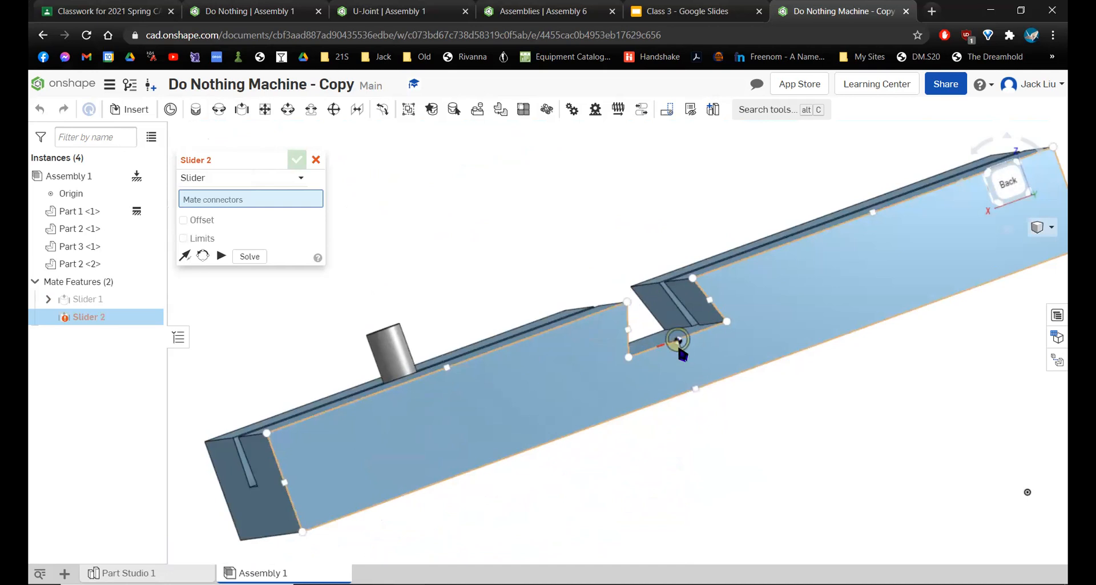
pyautogui.moveTo(686, 344)
pyautogui.mouseDown(button='right')
pyautogui.moveTo(728, 348)
pyautogui.moveTo(691, 349)
pyautogui.mouseUp(button='right')
pyautogui.click(690, 348)
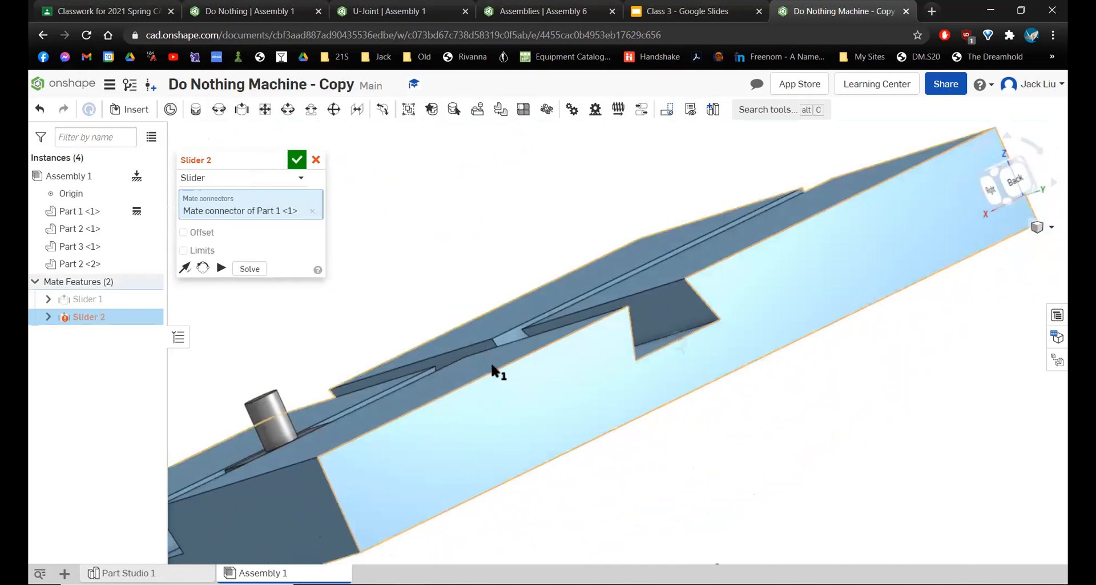
# - Add the loose block's connector to the second Slider mate at the bottom-edge midpoint of its trapezoidal end face
pyautogui.scroll(-5, 432, 333)
pyautogui.moveTo(364, 323); pyautogui.dragTo(455, 325, button='right')
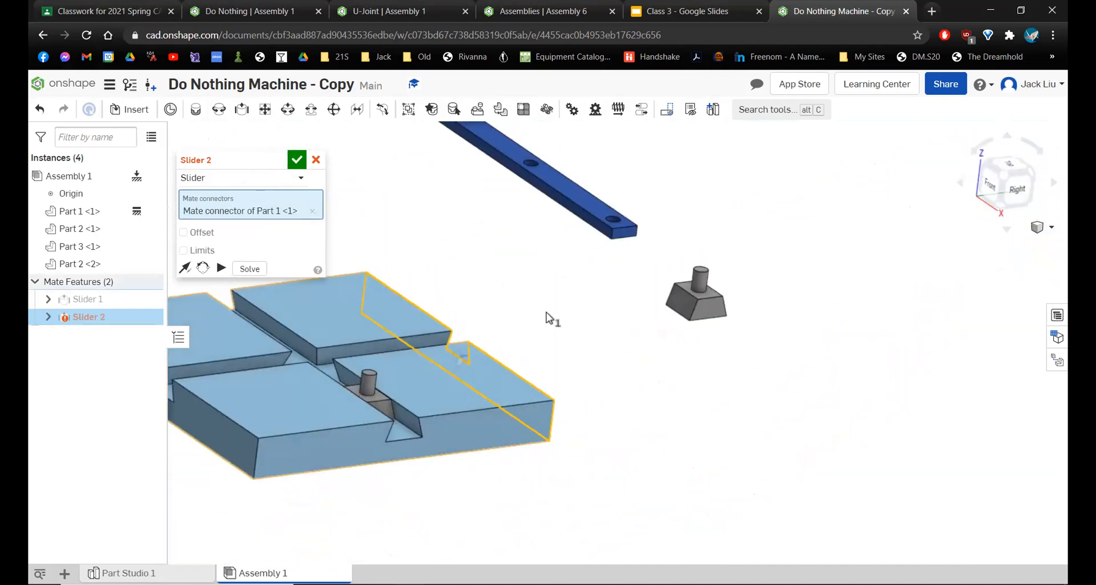
pyautogui.scroll(5, 778, 320)
pyautogui.moveTo(744, 320); pyautogui.dragTo(722, 315, button='right')
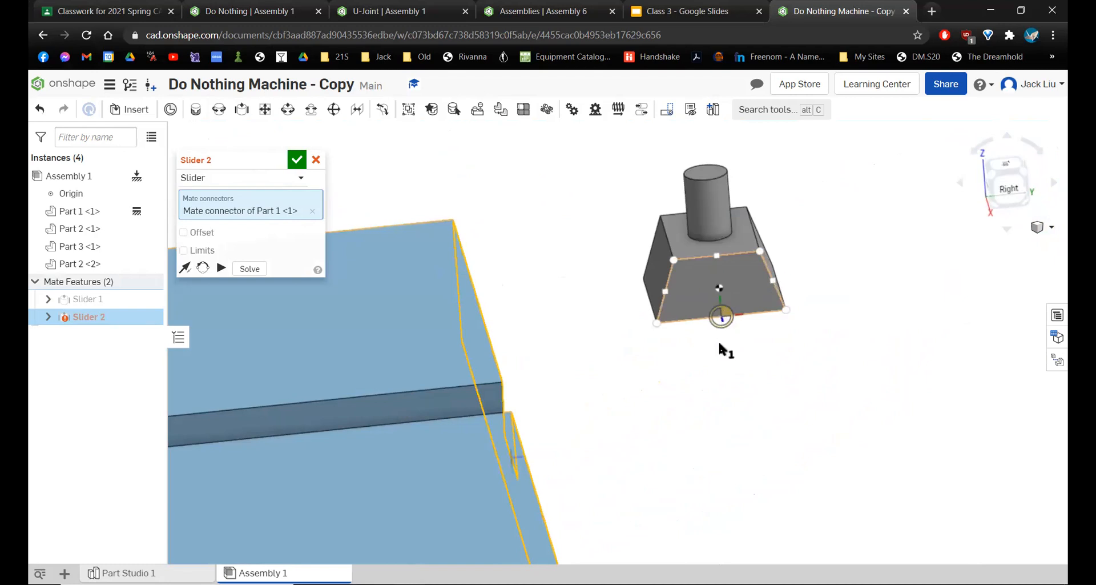
pyautogui.click(719, 315)
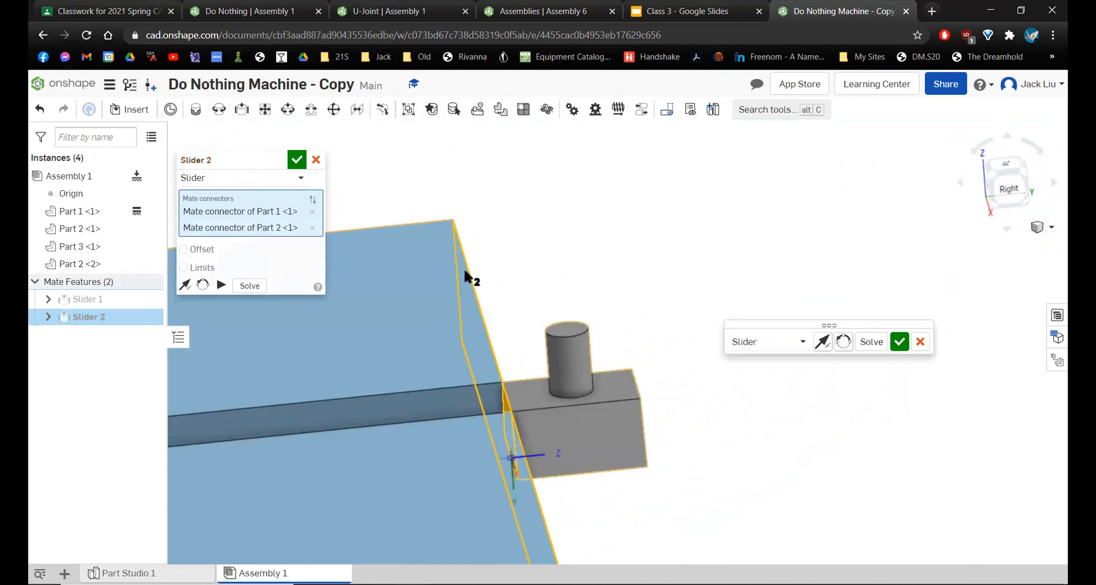
# - Flip the mate's primary axis and rotate its secondary axis so the block sits upright inside the slot, and accept the mate
pyautogui.moveTo(566, 376); pyautogui.dragTo(580, 398, button='right')
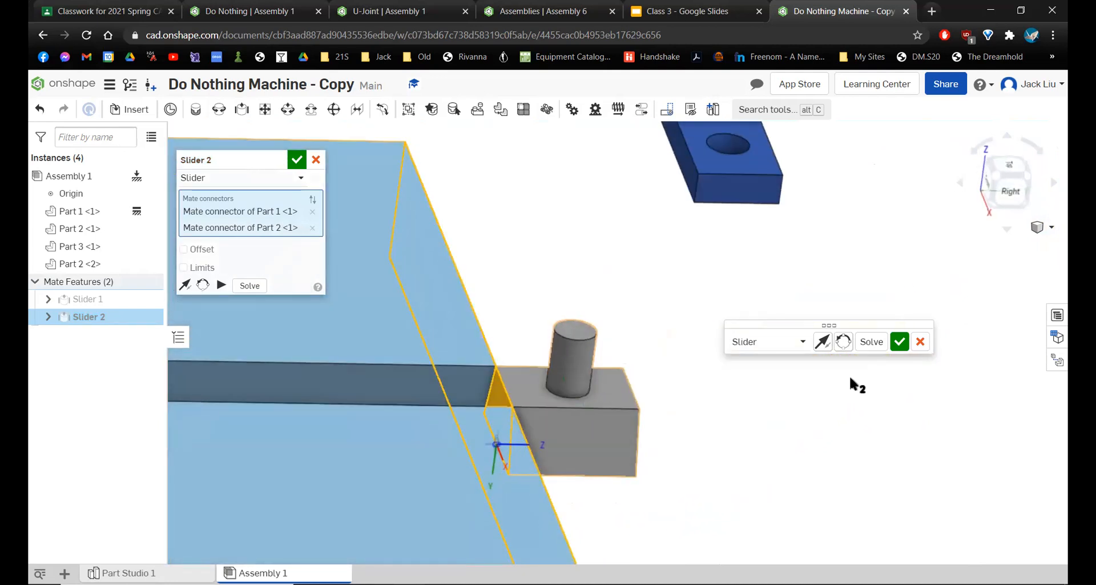
pyautogui.click(822, 338)
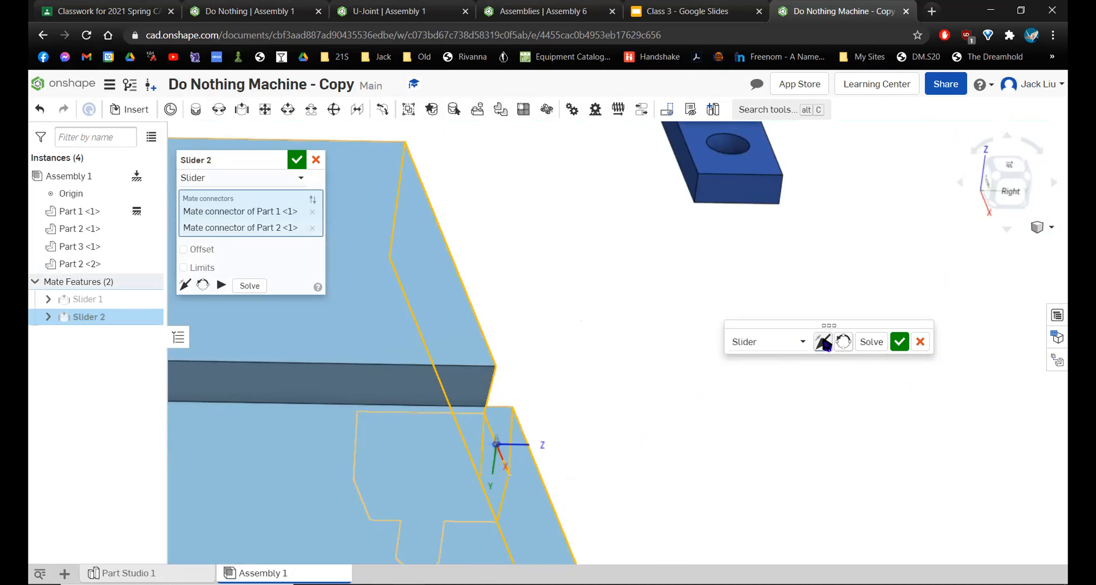
pyautogui.moveTo(634, 436); pyautogui.dragTo(616, 424, button='right')
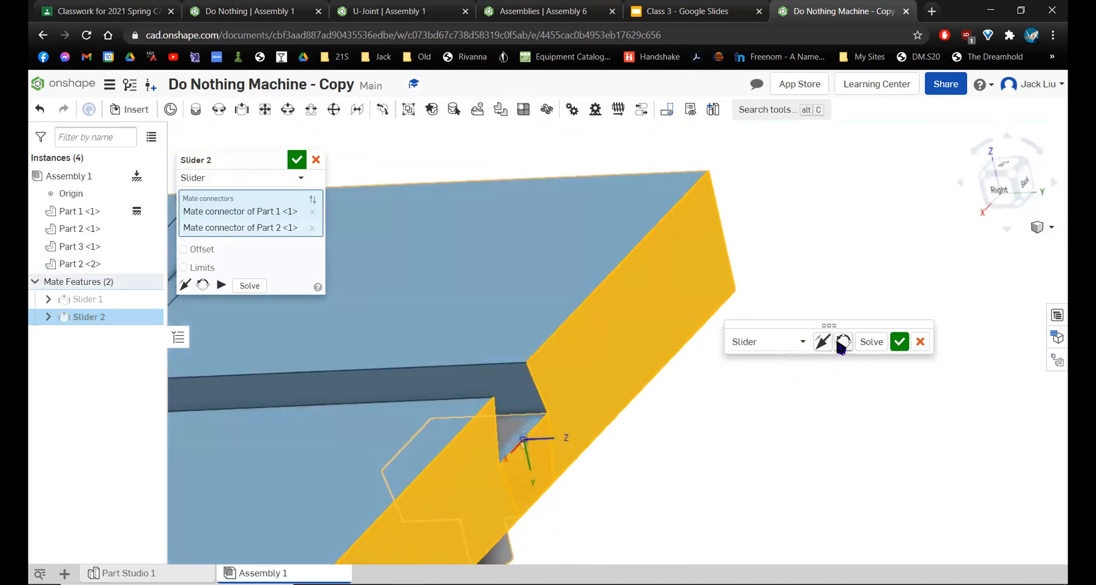
pyautogui.click(841, 342)
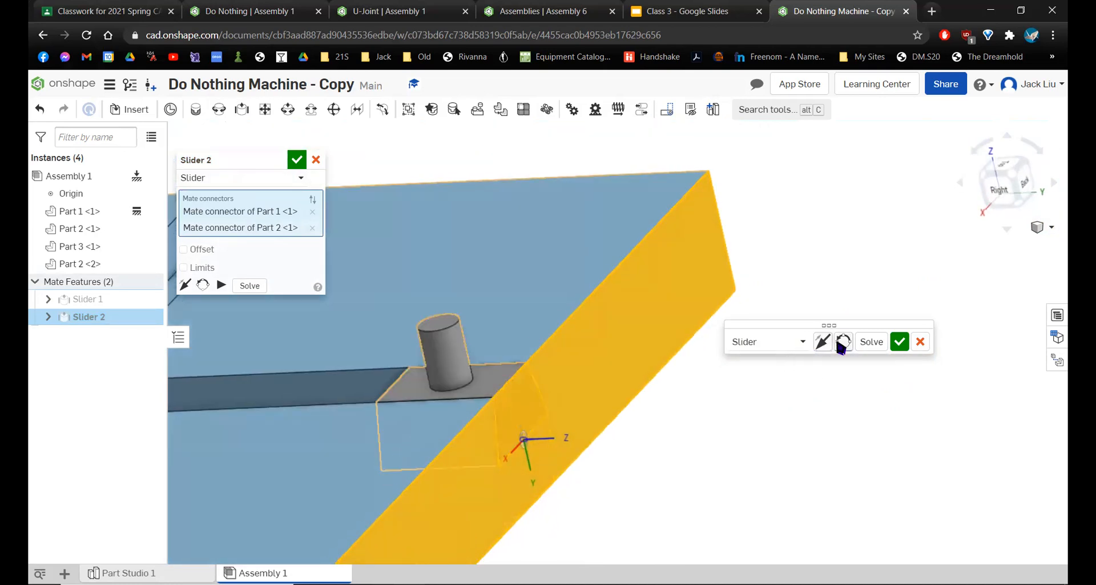
pyautogui.click(900, 341)
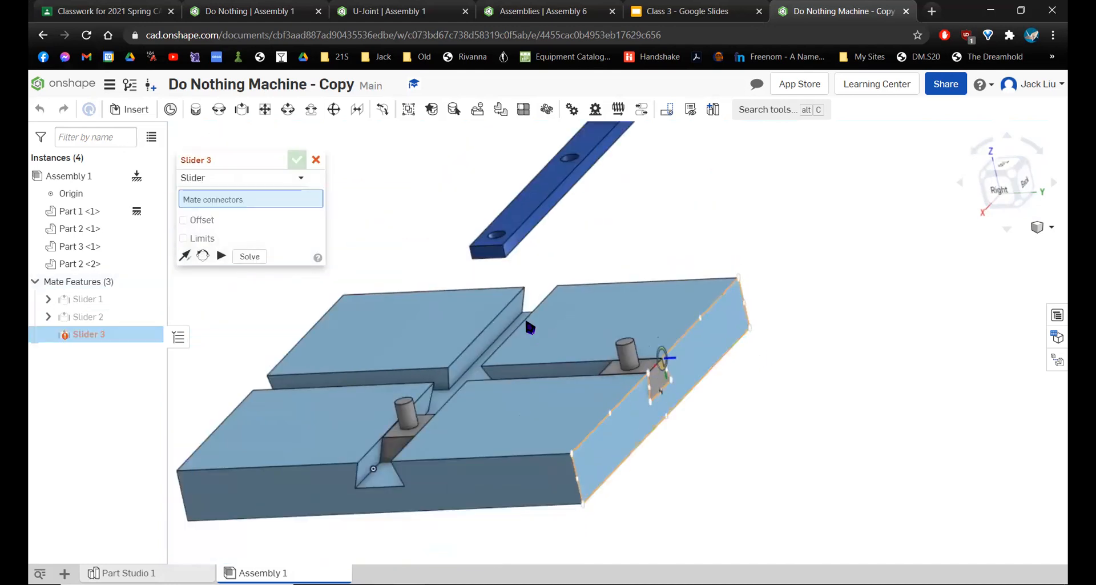
pyautogui.click(317, 160)
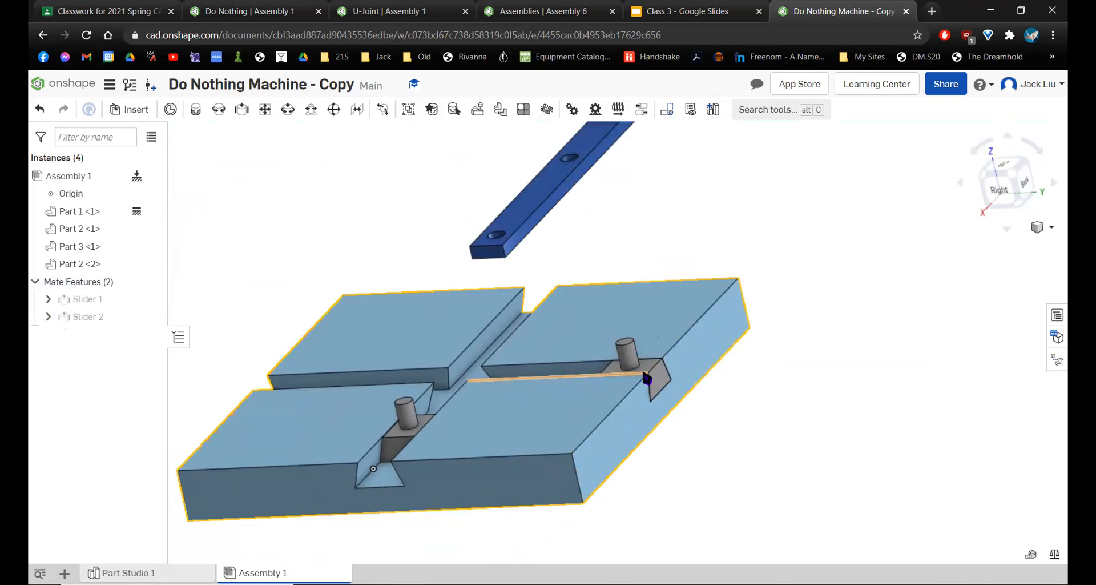
# - Slide the second block outward past the base plate's edge, and open its Slider mate to review the connectors before closing it
pyautogui.moveTo(659, 378); pyautogui.dragTo(711, 370)
pyautogui.doubleClick(113, 320)
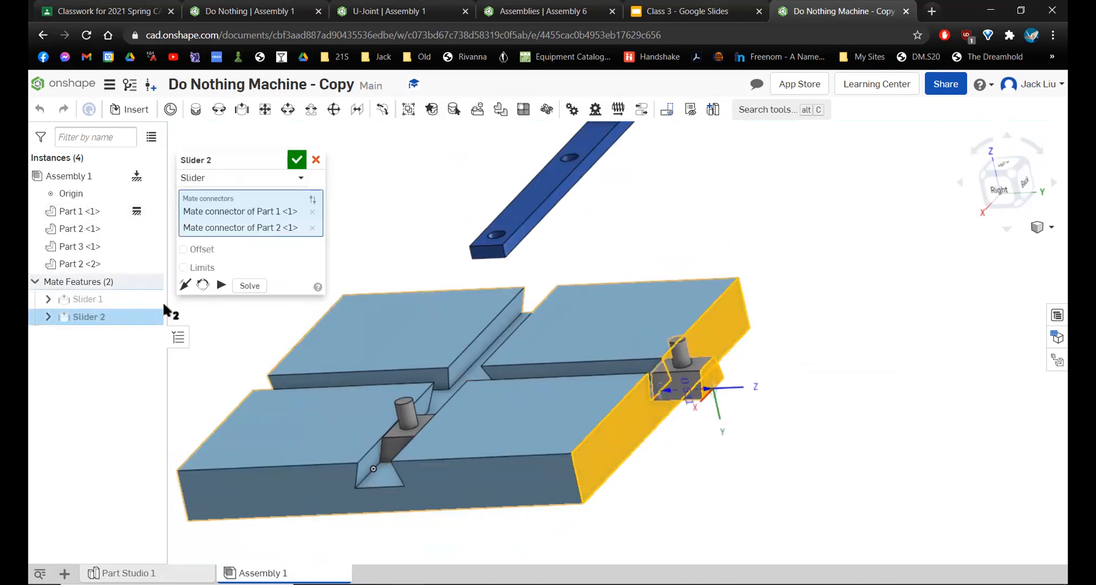
pyautogui.click(315, 160)
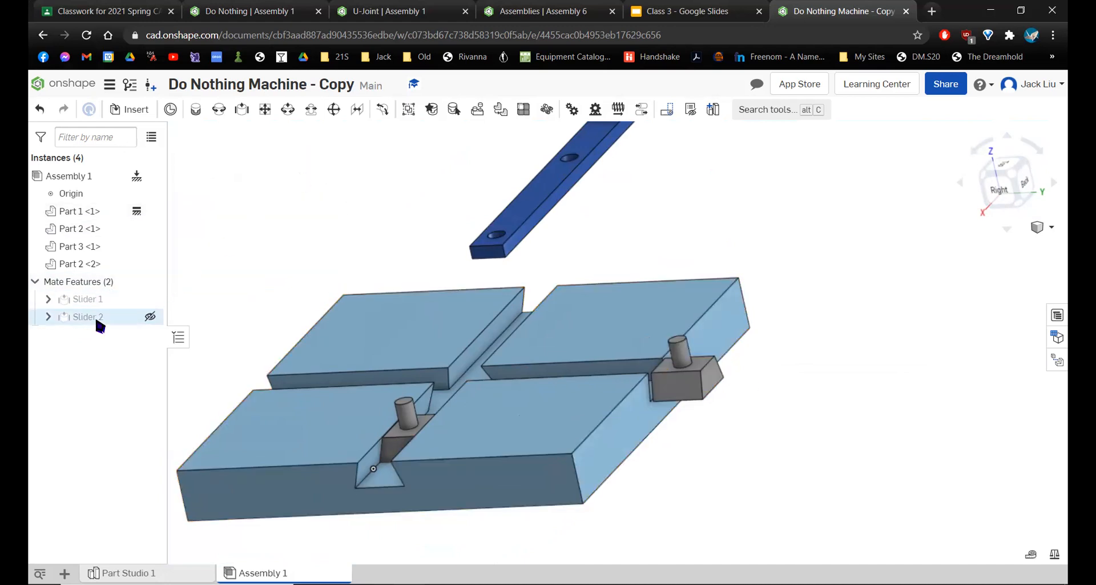
# - Delete the second Slider mate and start a new one with the base plate connector at the bottom-edge midpoint of the empty slot's end opening
pyautogui.moveTo(103, 319)
pyautogui.press('Delete')
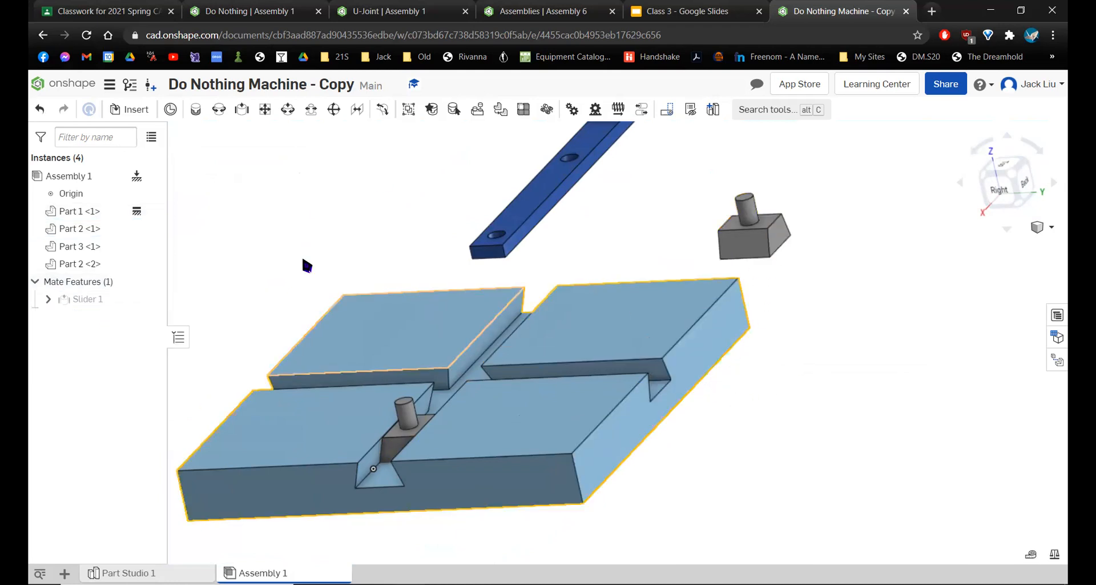
pyautogui.click(240, 109)
pyautogui.scroll(3, 835, 256)
pyautogui.moveTo(721, 365); pyautogui.dragTo(561, 385, button='right')
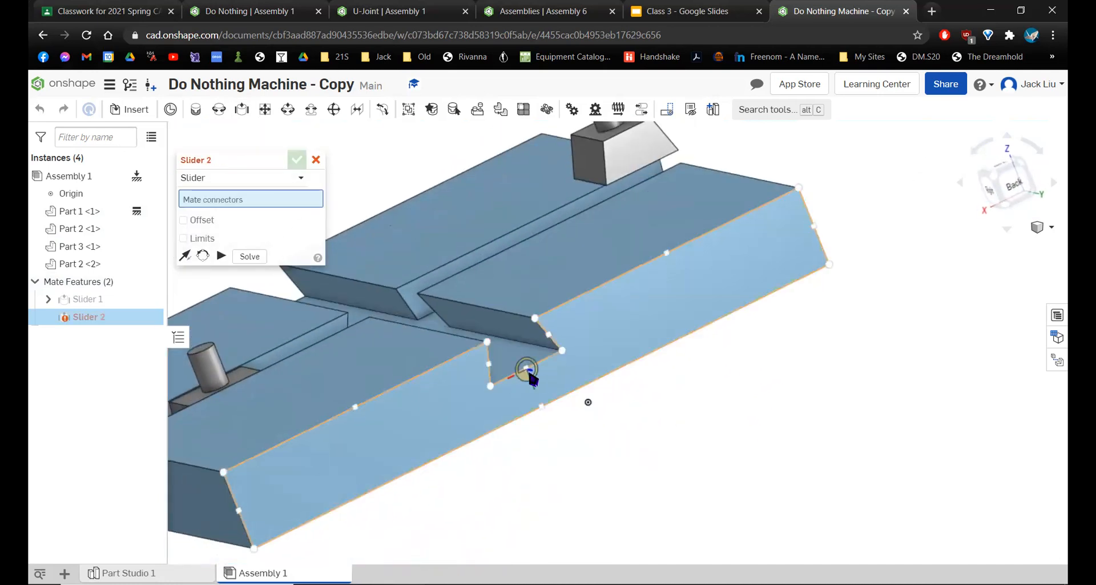
pyautogui.click(528, 371)
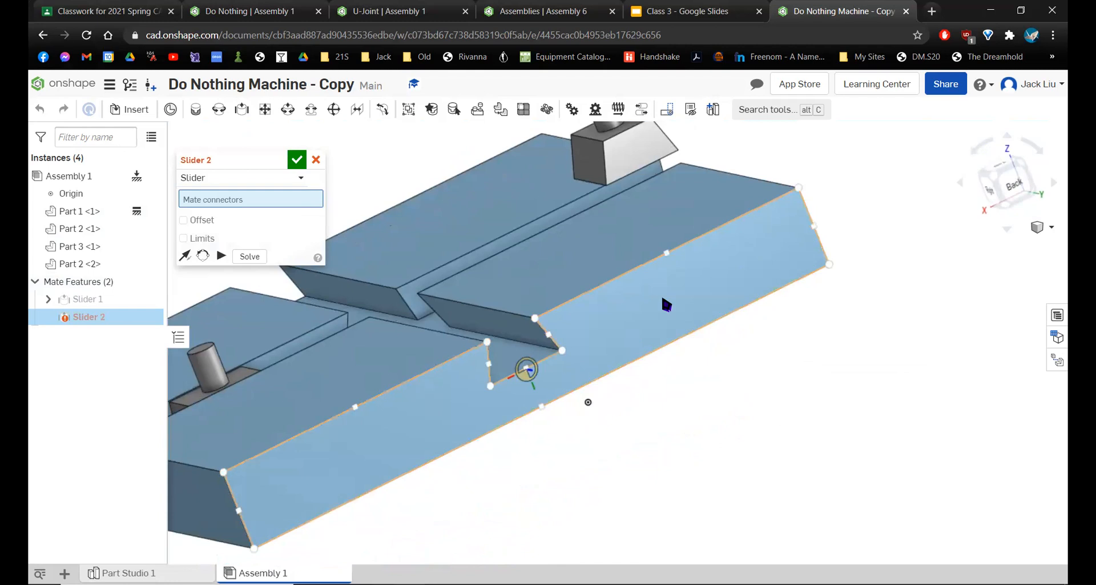
# - Add the loose block's connector at the bottom-edge midpoint of its trapezoidal end face to the Slider mate and accept it
pyautogui.click(645, 169)
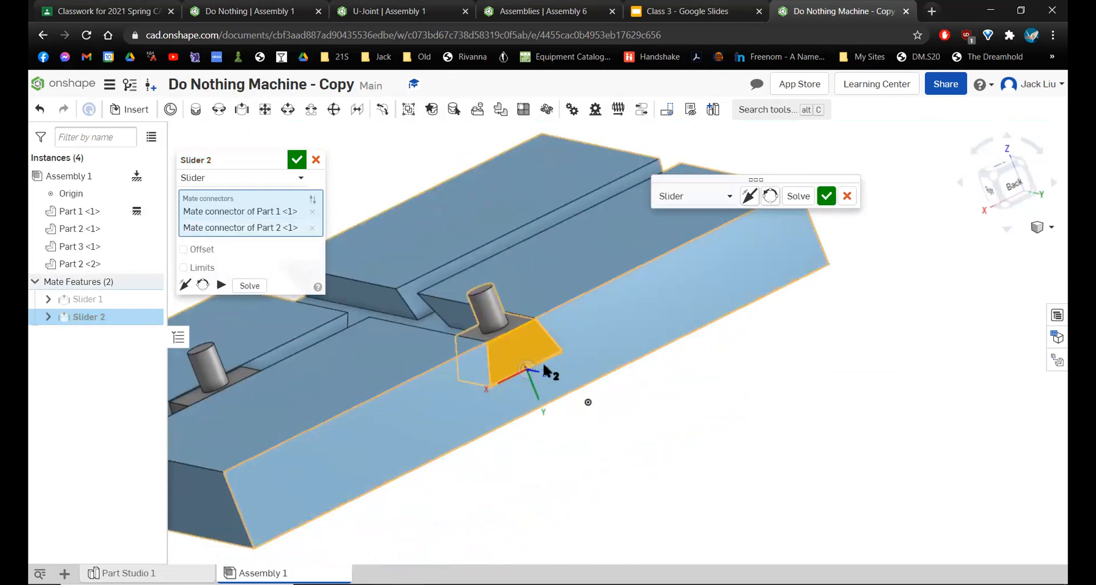
pyautogui.moveTo(612, 296); pyautogui.dragTo(680, 400, button='right')
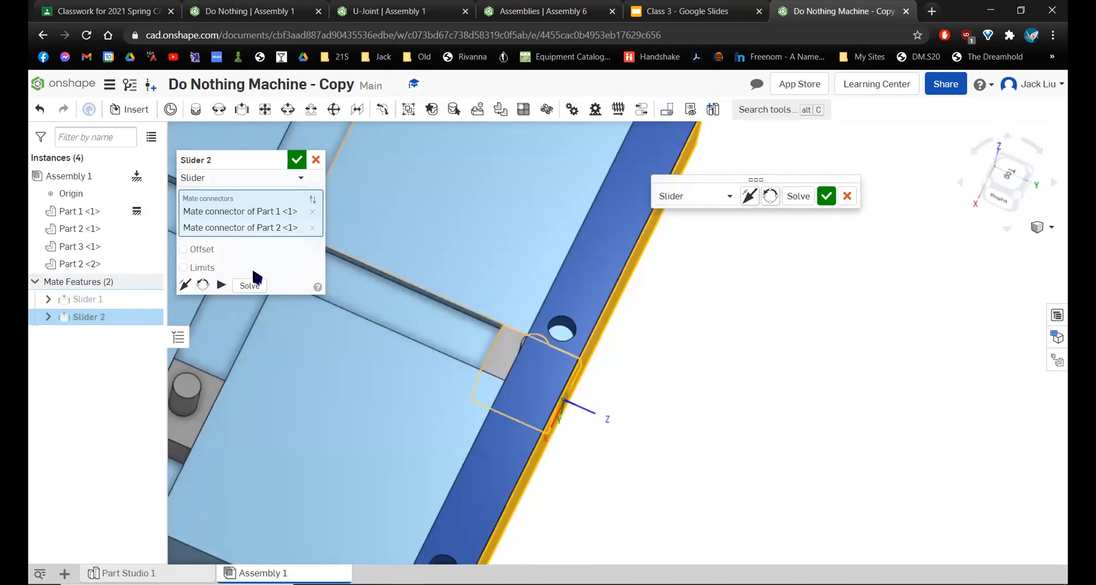
pyautogui.click(294, 163)
# - Slide the second block outward along its slot to the base plate's edge, and shift the first block slightly outward in its slot
pyautogui.moveTo(524, 351); pyautogui.dragTo(558, 311, button='right')
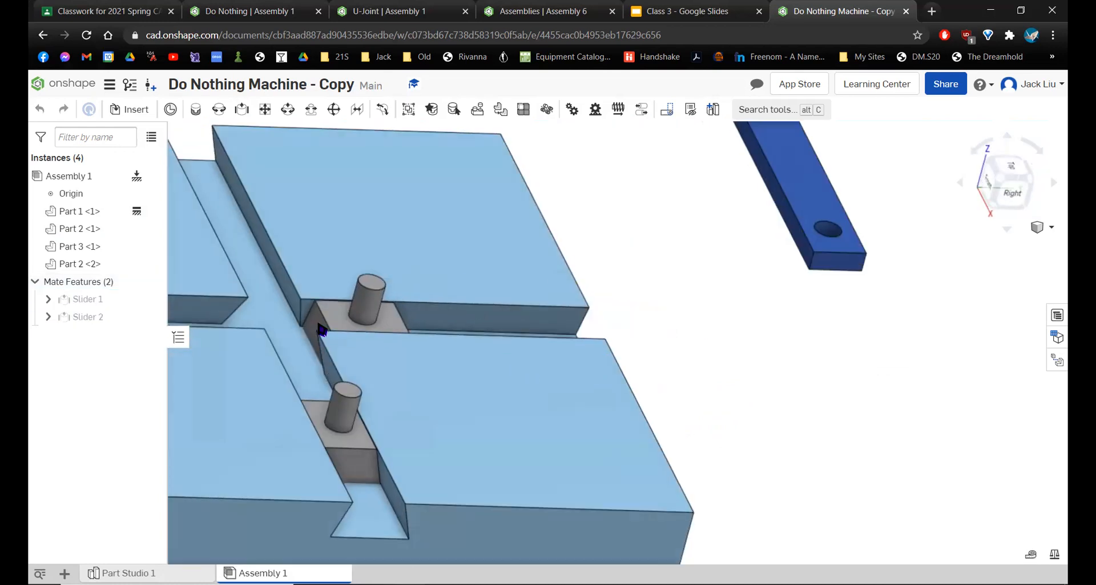
pyautogui.moveTo(574, 332); pyautogui.dragTo(514, 326)
pyautogui.scroll(3, 619, 301)
pyautogui.scroll(-6, 619, 301)
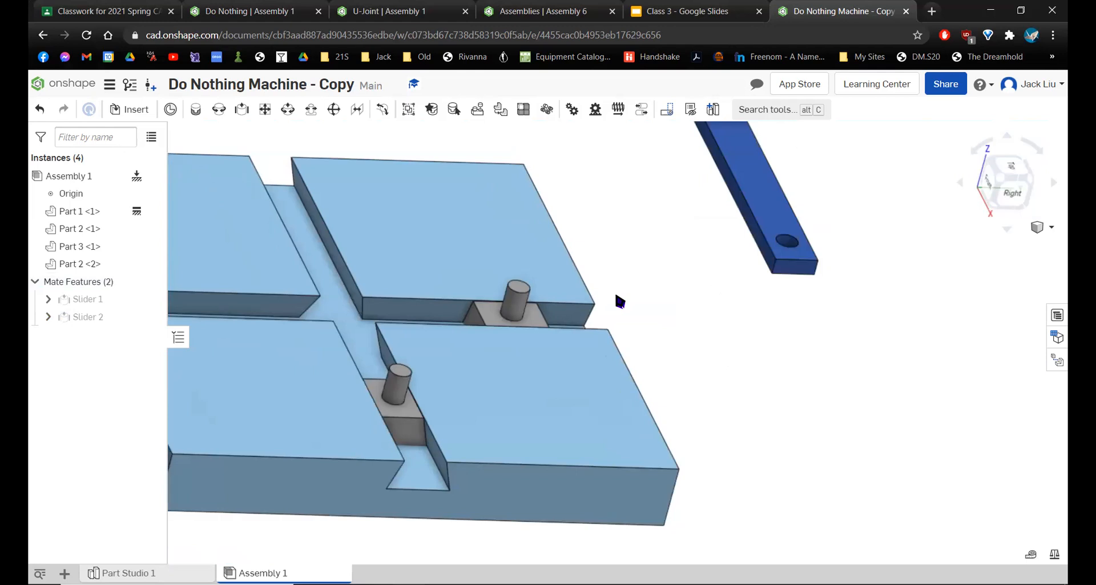
pyautogui.moveTo(604, 306); pyautogui.dragTo(597, 338, button='right')
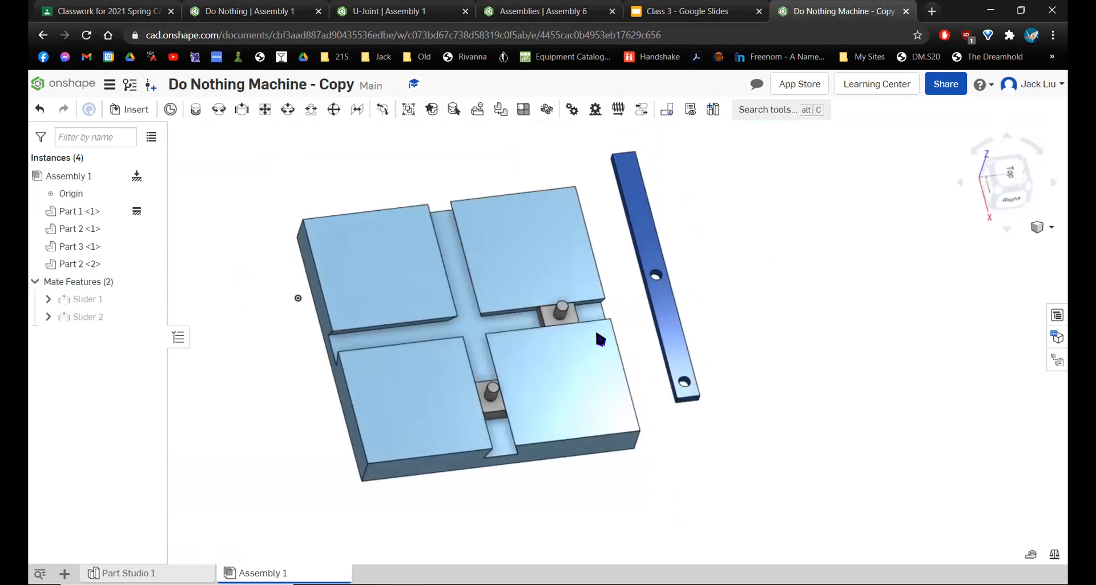
pyautogui.moveTo(415, 337); pyautogui.dragTo(596, 308)
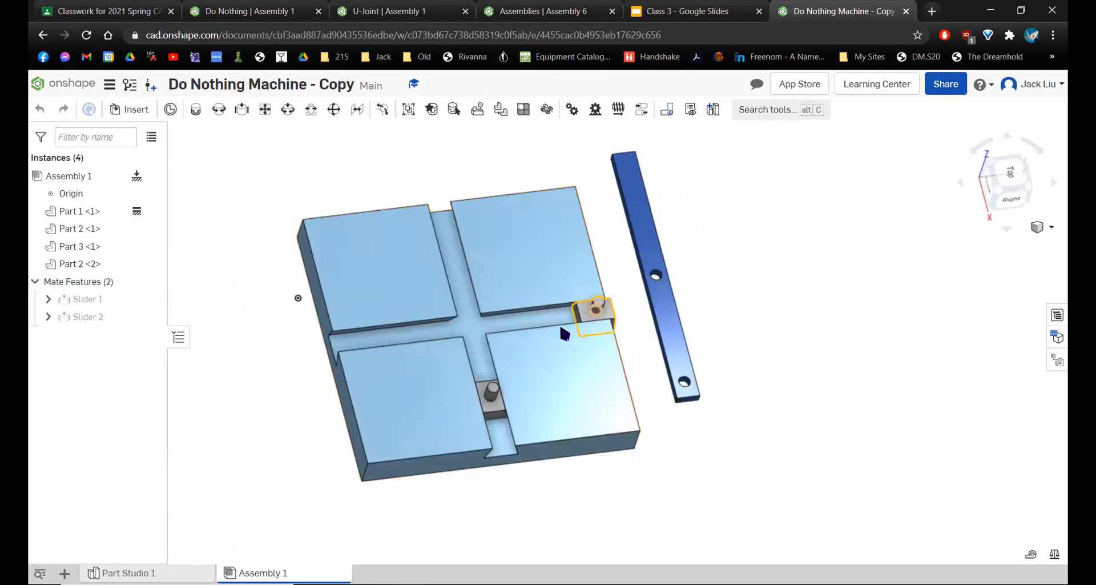
pyautogui.moveTo(490, 394)
pyautogui.mouseDown()
pyautogui.moveTo(458, 269)
pyautogui.moveTo(490, 417)
pyautogui.moveTo(491, 403)
pyautogui.mouseUp()
# - Slide the second block slightly inward from the plate's edge, and move the loose blue bar over the first block
pyautogui.moveTo(679, 337); pyautogui.dragTo(753, 373)
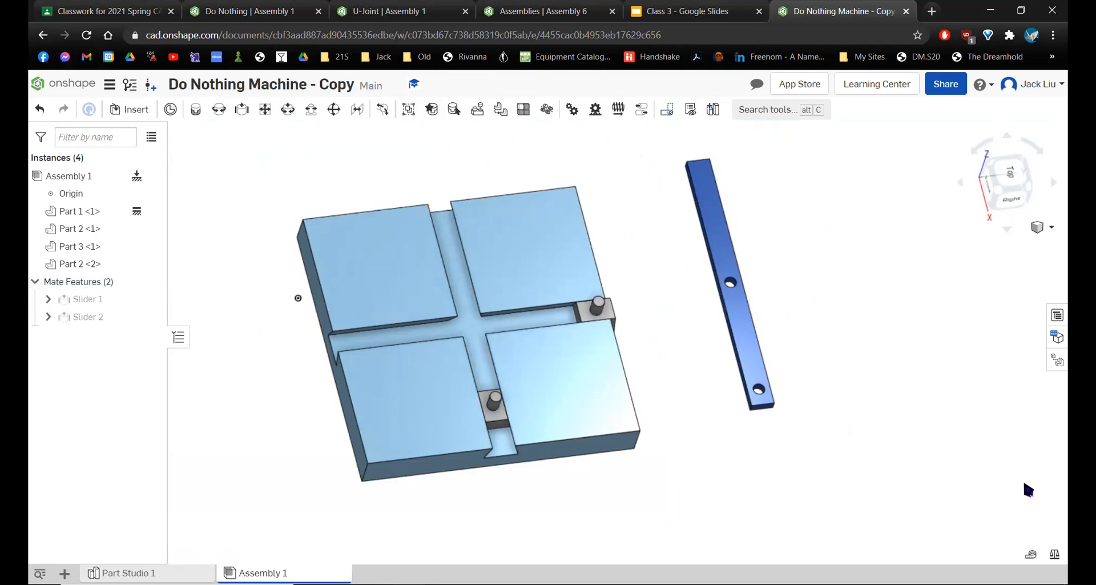
pyautogui.moveTo(692, 374); pyautogui.dragTo(670, 340, button='right')
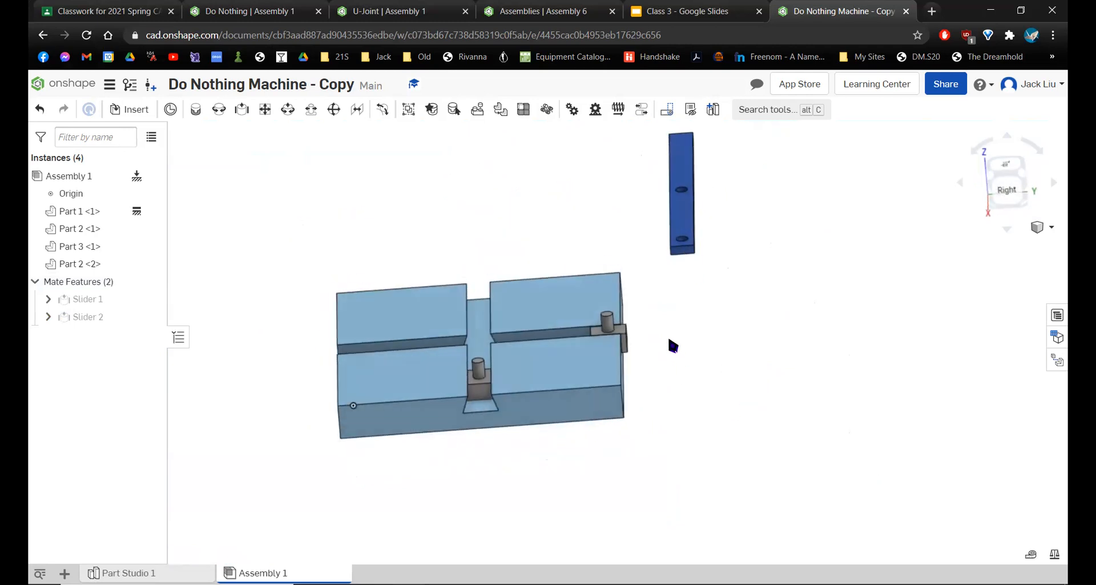
pyautogui.scroll(3, 700, 243)
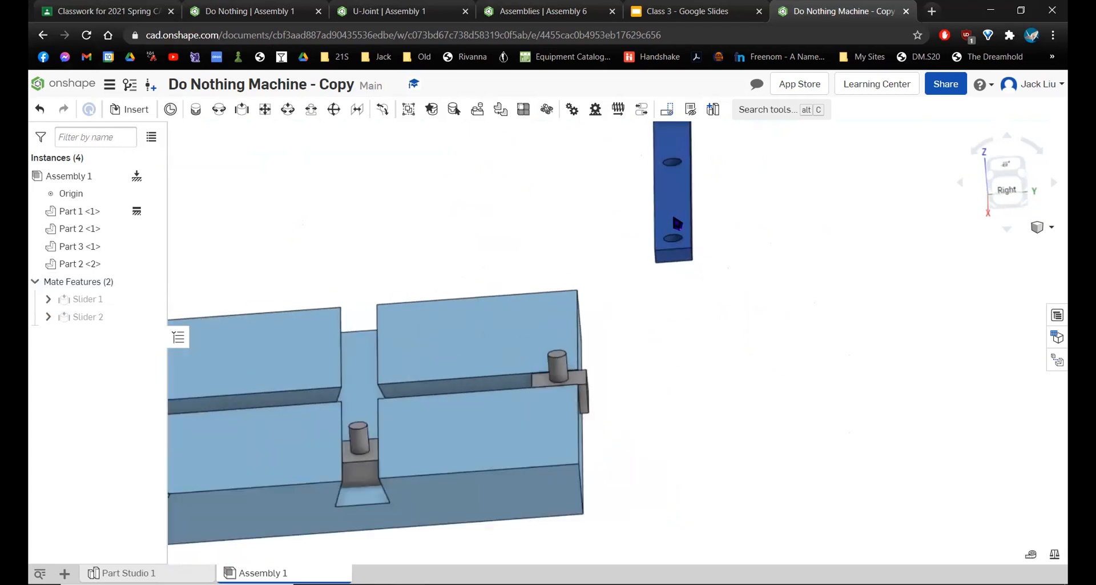
pyautogui.moveTo(558, 379); pyautogui.dragTo(528, 378)
pyautogui.moveTo(718, 362); pyautogui.dragTo(376, 407)
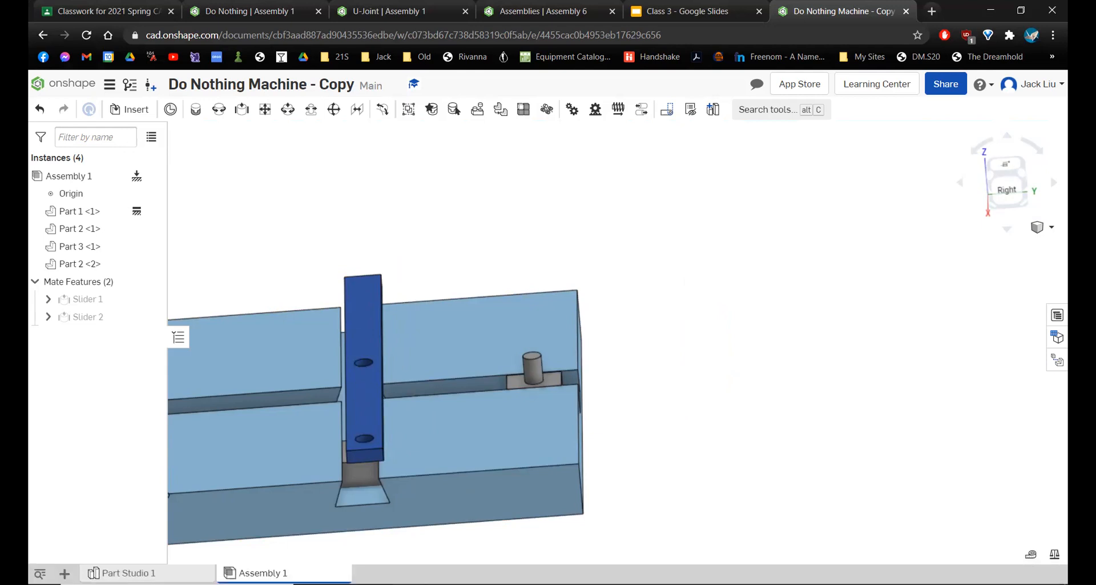
pyautogui.scroll(4, 577, 393)
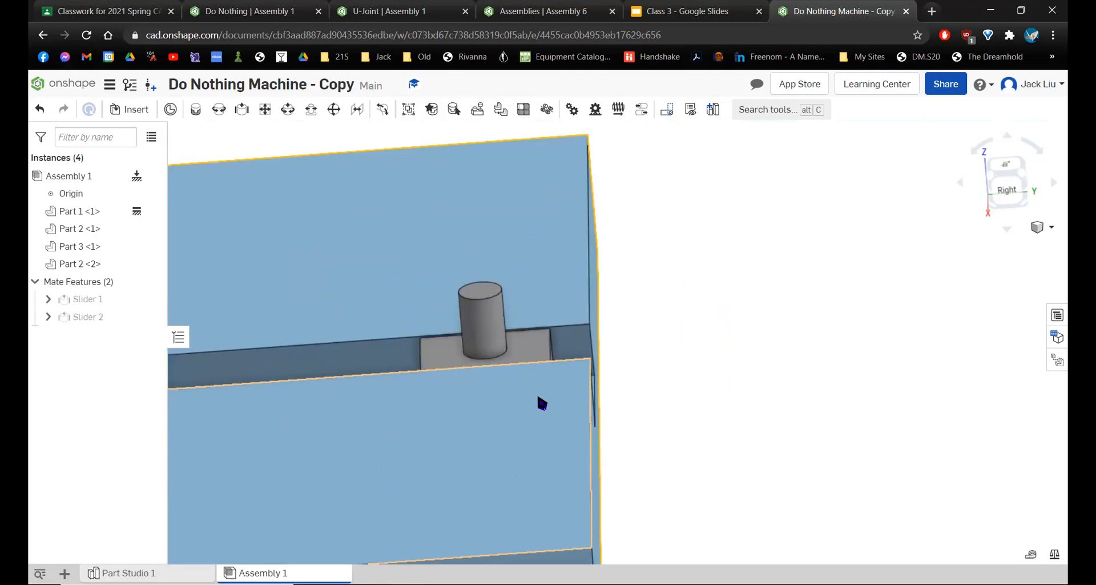
pyautogui.moveTo(533, 366); pyautogui.dragTo(747, 355, button='middle')
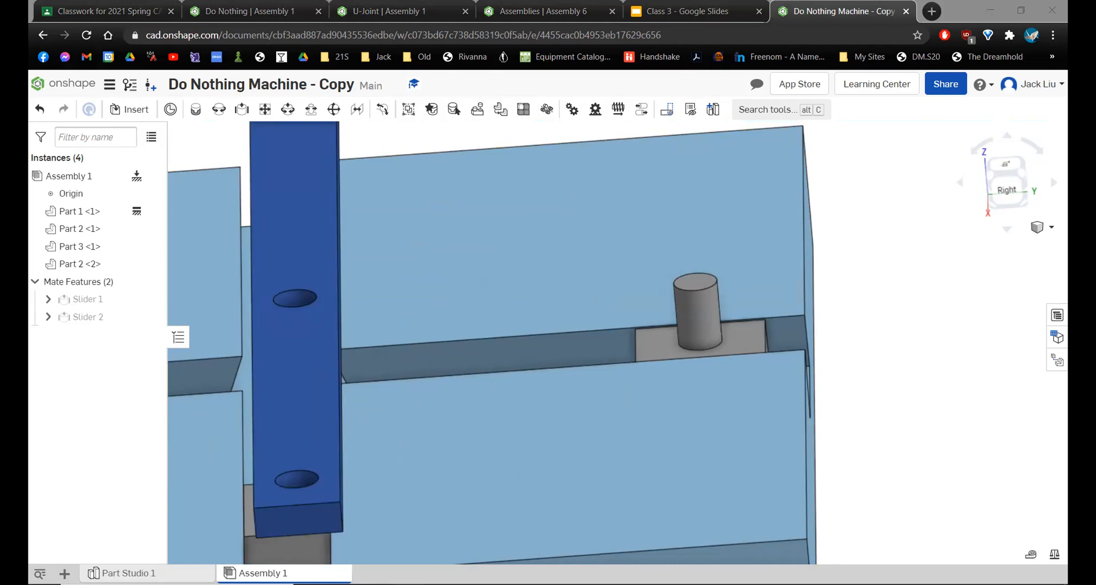
pyautogui.moveTo(896, 554)
pyautogui.scroll(-5, 517, 303)
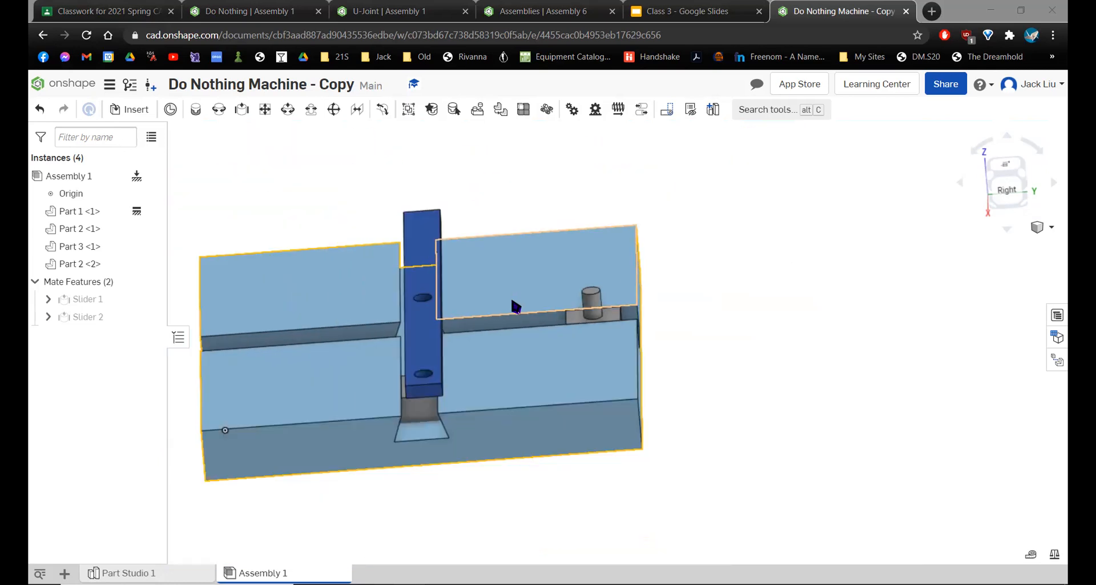
# - Create a Revolute mate between the base centre of the first block's pin and the centre of the hole at the blue bar's end
pyautogui.moveTo(513, 302); pyautogui.dragTo(521, 318, button='right')
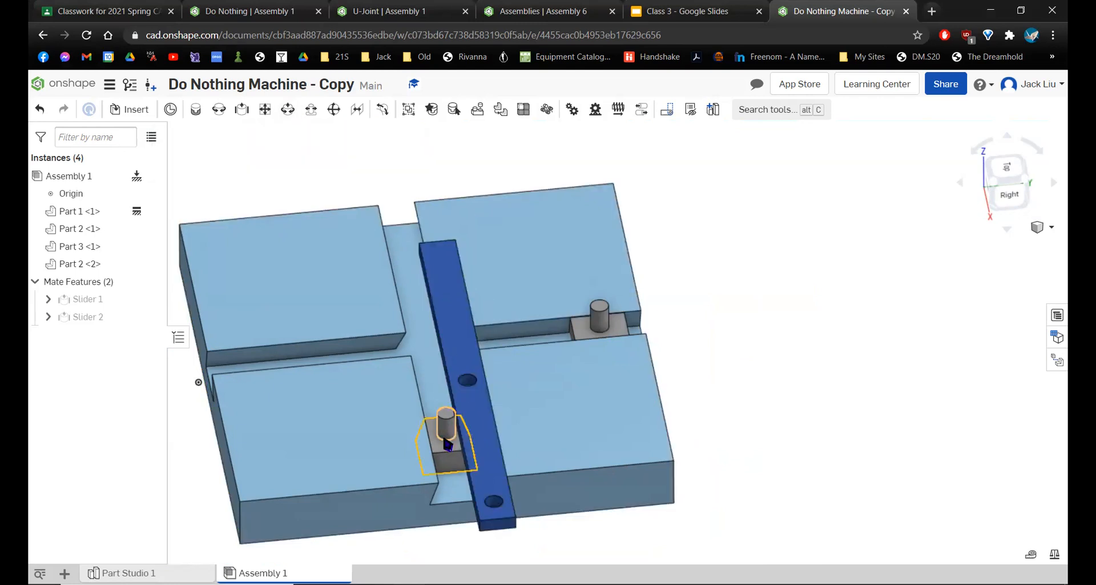
pyautogui.click(219, 109)
pyautogui.scroll(3, 468, 363)
pyautogui.moveTo(468, 363); pyautogui.dragTo(478, 184, button='middle')
pyautogui.moveTo(429, 387); pyautogui.dragTo(467, 361, button='right')
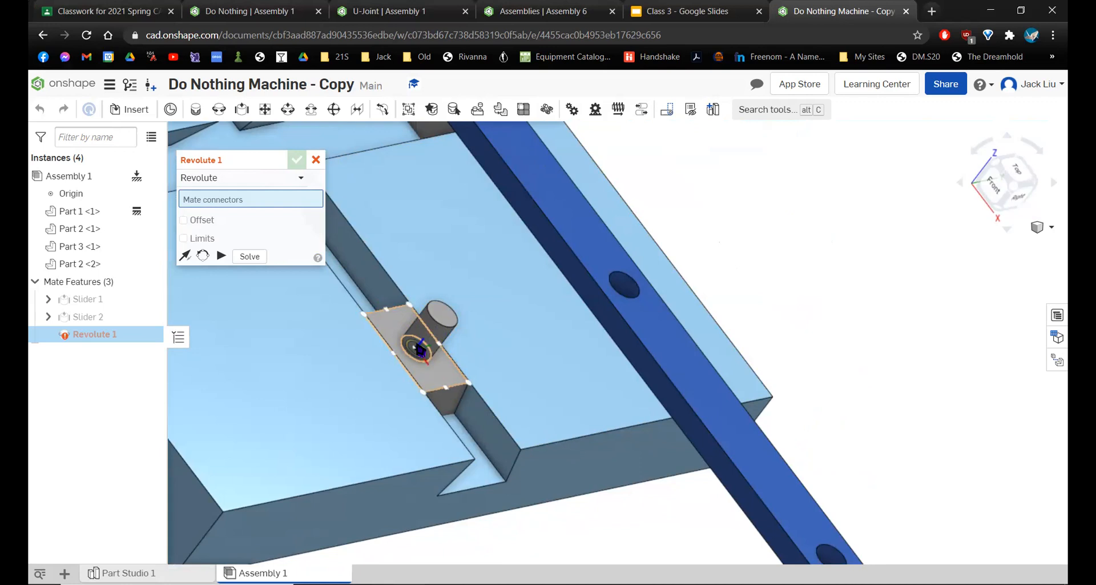
pyautogui.click(420, 348)
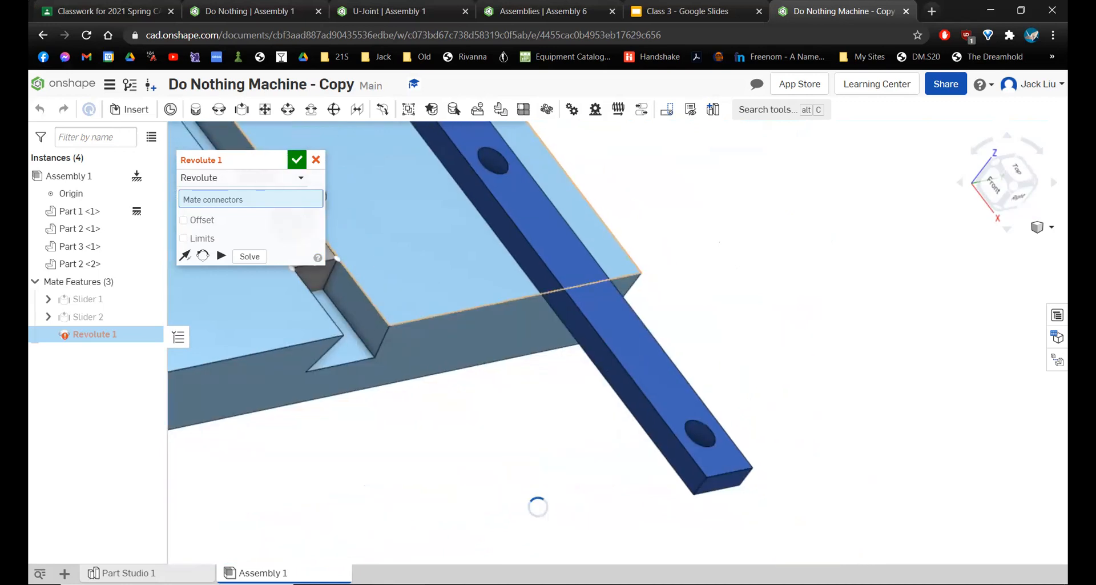
pyautogui.click(709, 436)
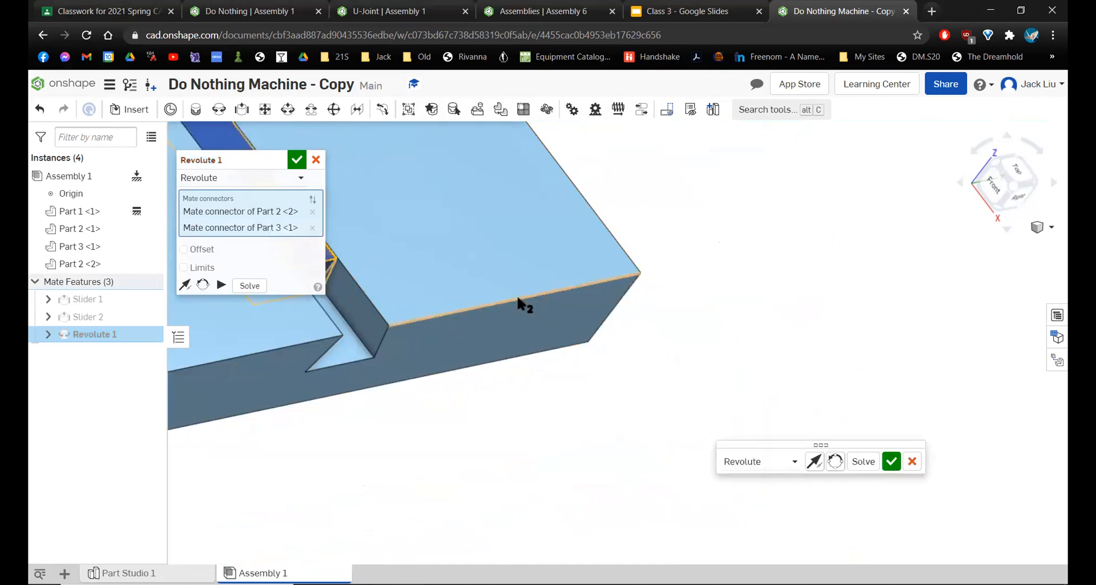
# - Flip the Revolute mate's primary axis so the bar rests on top of the first block around its pin
pyautogui.moveTo(494, 281); pyautogui.dragTo(428, 212, button='right')
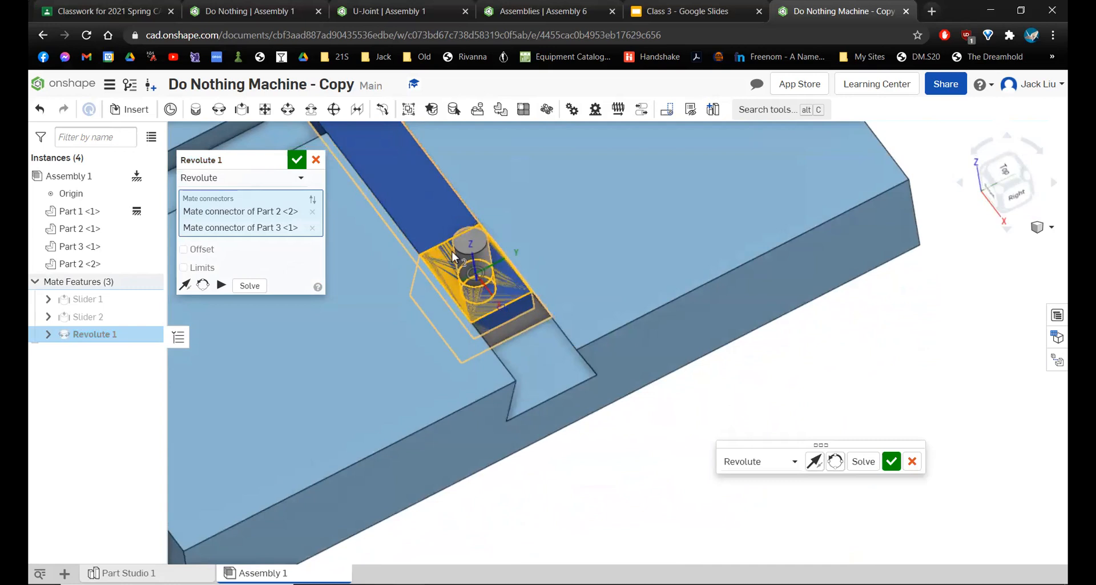
pyautogui.scroll(5, 518, 320)
pyautogui.moveTo(560, 296); pyautogui.dragTo(532, 303, button='right')
pyautogui.scroll(-2, 533, 304)
pyautogui.scroll(-3, 537, 311)
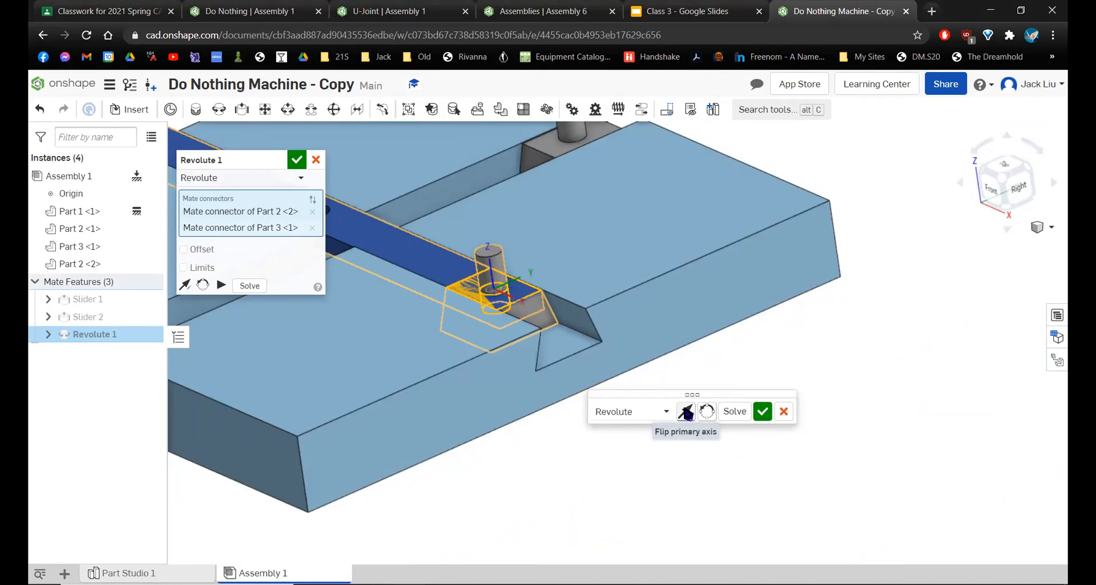
pyautogui.click(687, 412)
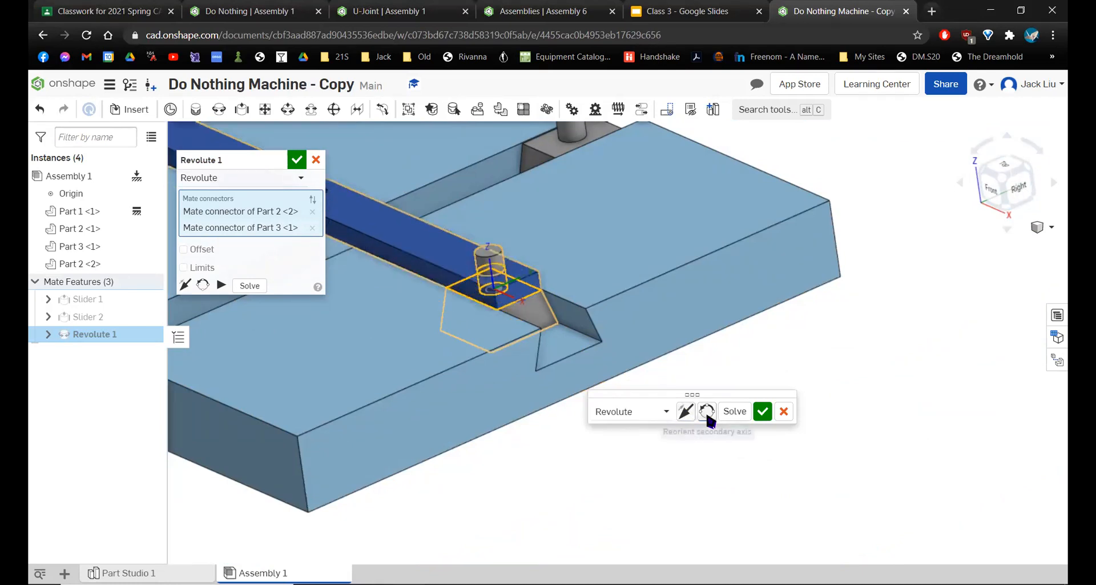
# - Cycle the Revolute mate's secondary axis through its rotations and toggle its primary axis to compare the bar's orientations
pyautogui.click(708, 416)
pyautogui.click(708, 416)
pyautogui.click(707, 415)
pyautogui.click(706, 415)
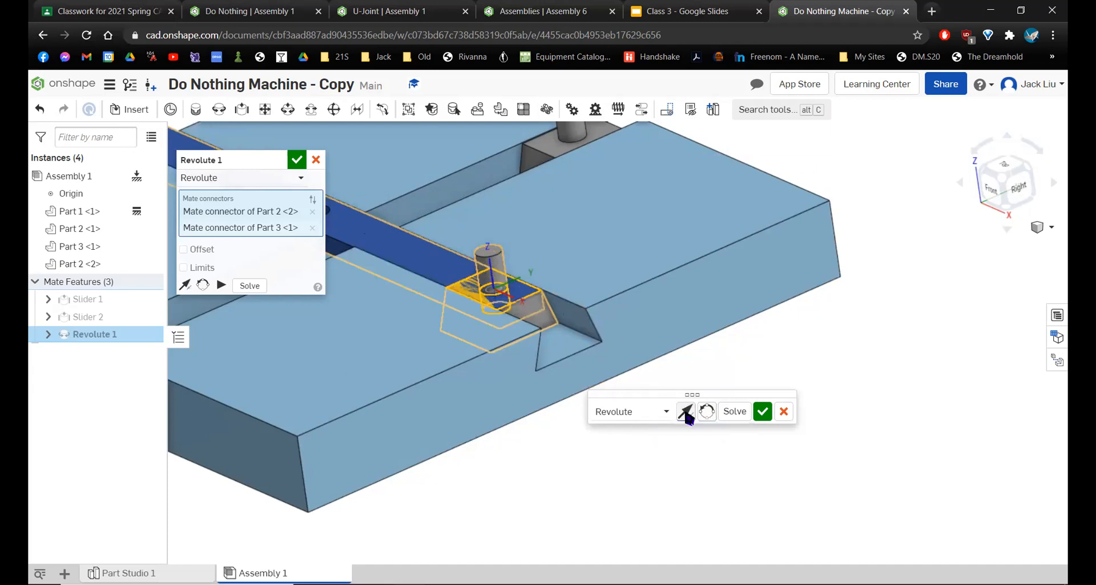
pyautogui.click(711, 420)
pyautogui.click(713, 419)
pyautogui.click(688, 419)
pyautogui.click(706, 409)
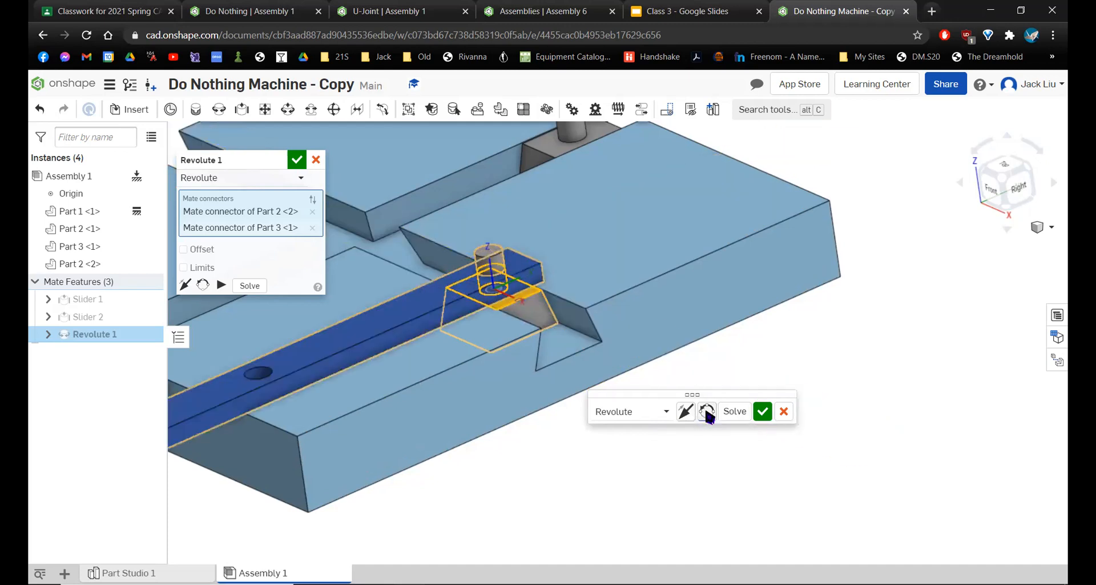
pyautogui.click(705, 409)
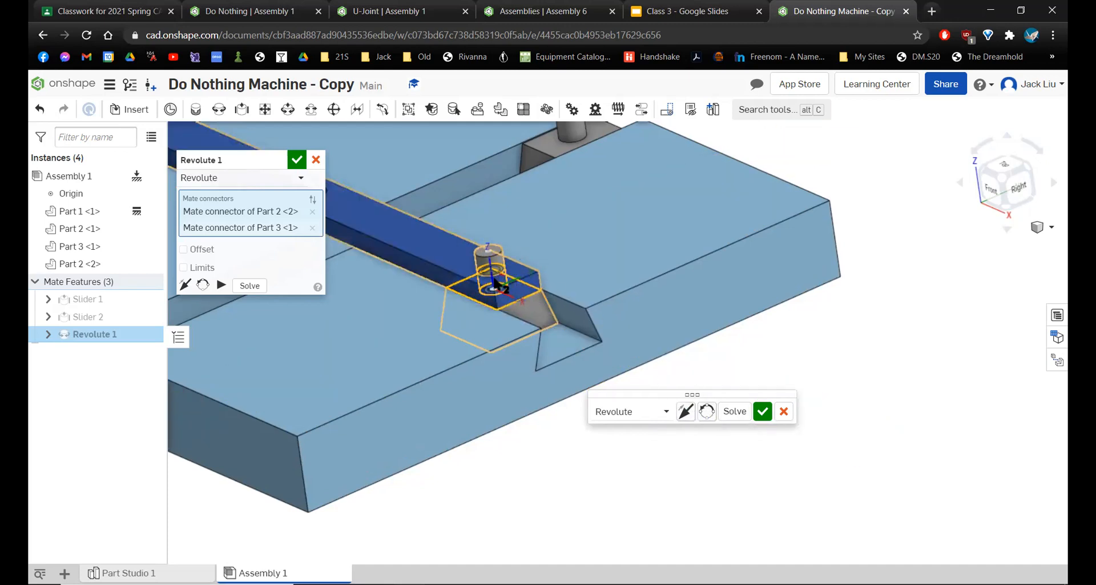
# - Accept the Revolute mate, discarding the extra one that was started, and swing the bar about the first block's pin toward the second block
pyautogui.scroll(3, 497, 278)
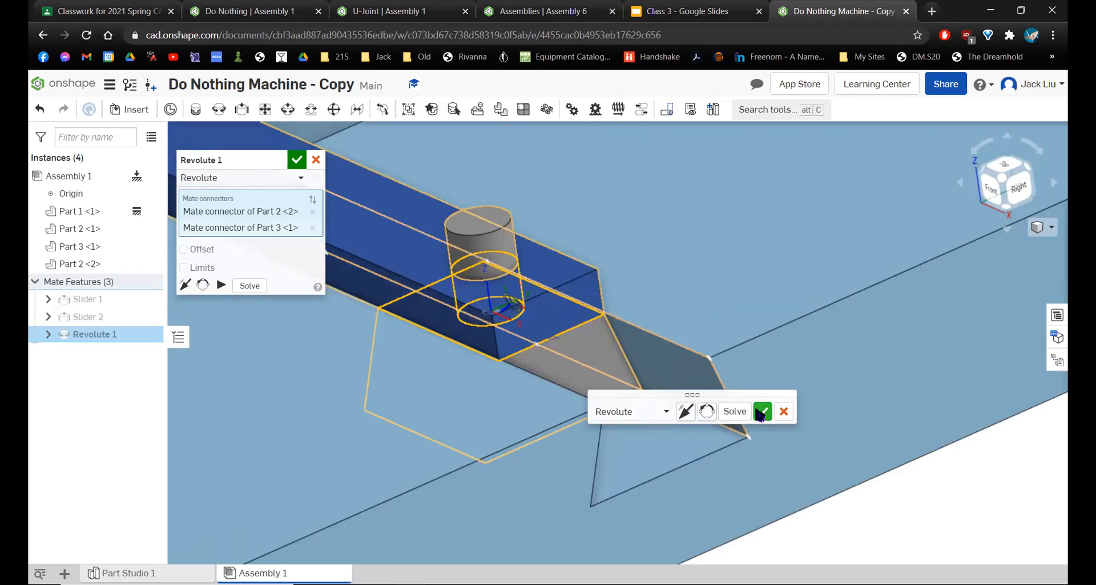
pyautogui.press('Return')
pyautogui.press('f')
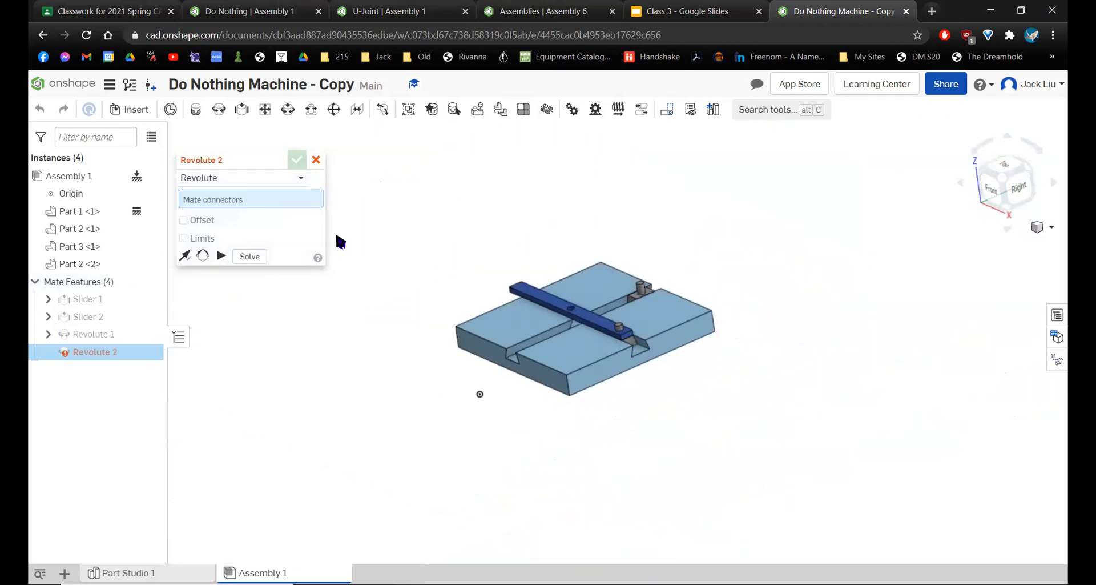
pyautogui.click(316, 159)
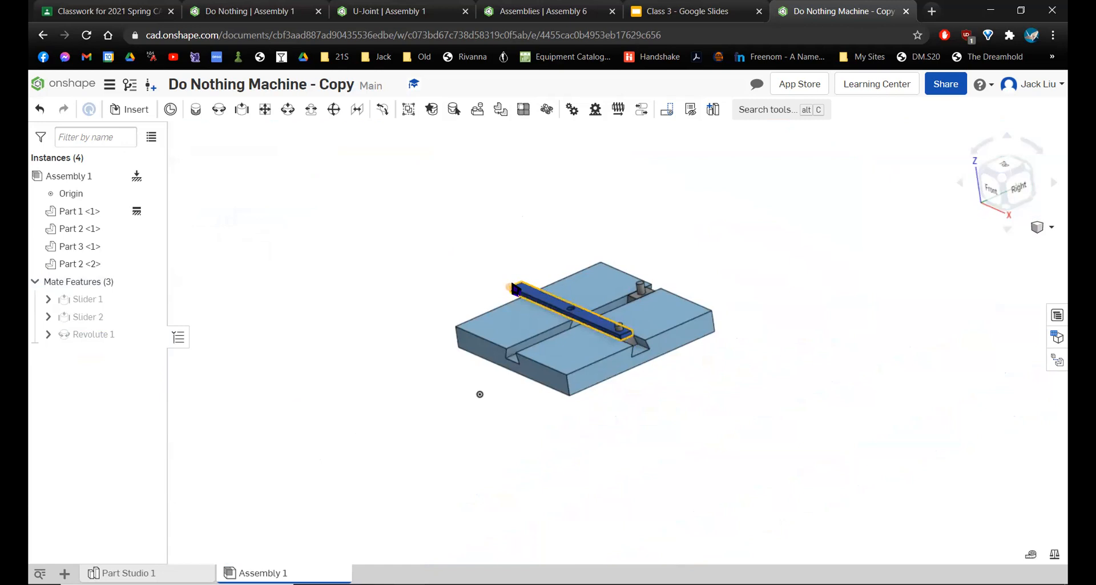
pyautogui.moveTo(517, 290); pyautogui.dragTo(640, 263)
pyautogui.moveTo(698, 283); pyautogui.dragTo(699, 371, button='right')
pyautogui.scroll(4, 664, 274)
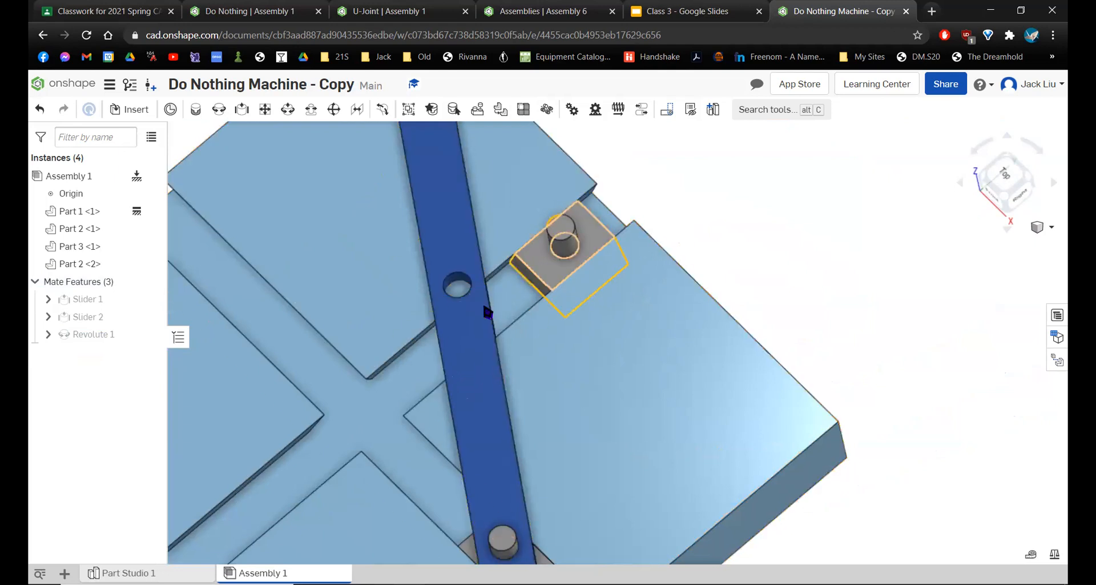
# - Create a Revolute mate between the base centre of the second block's pin and the lower centre of the bar's middle hole
pyautogui.moveTo(458, 297); pyautogui.dragTo(223, 112, button='right')
pyautogui.click(219, 111)
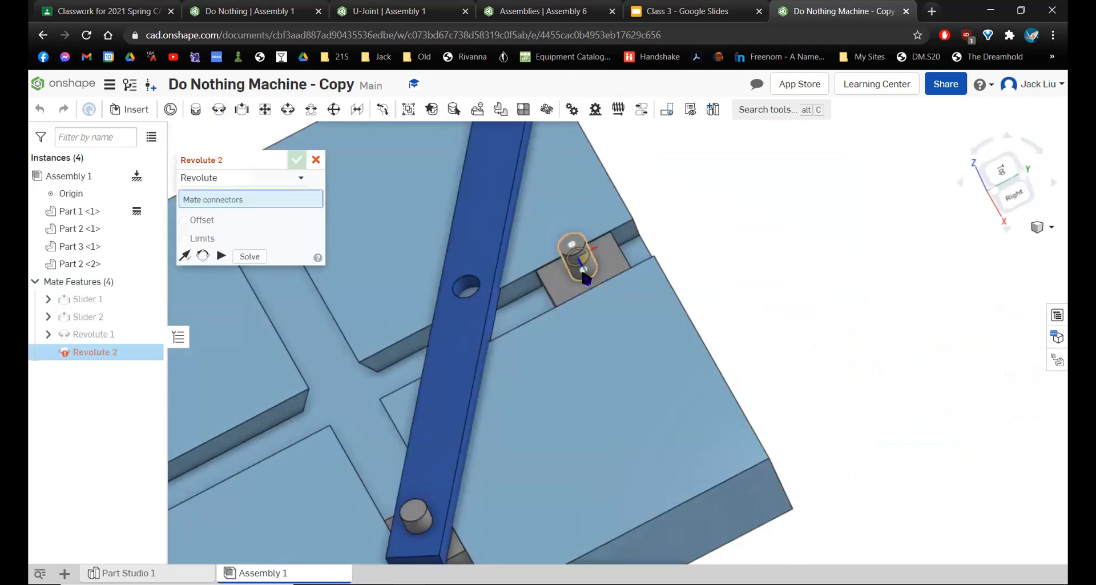
pyautogui.scroll(5, 587, 275)
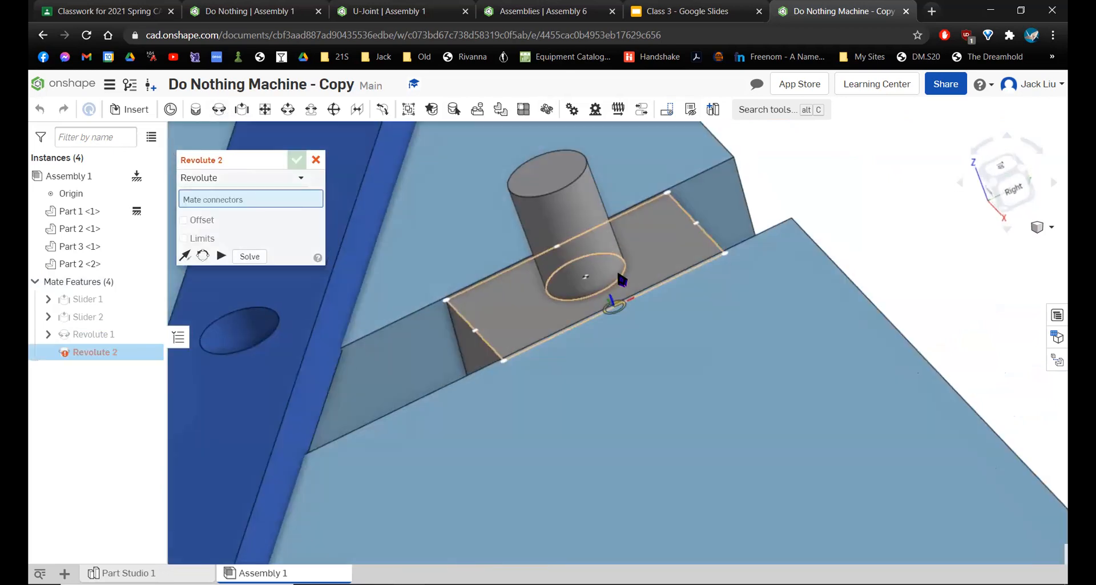
pyautogui.click(585, 275)
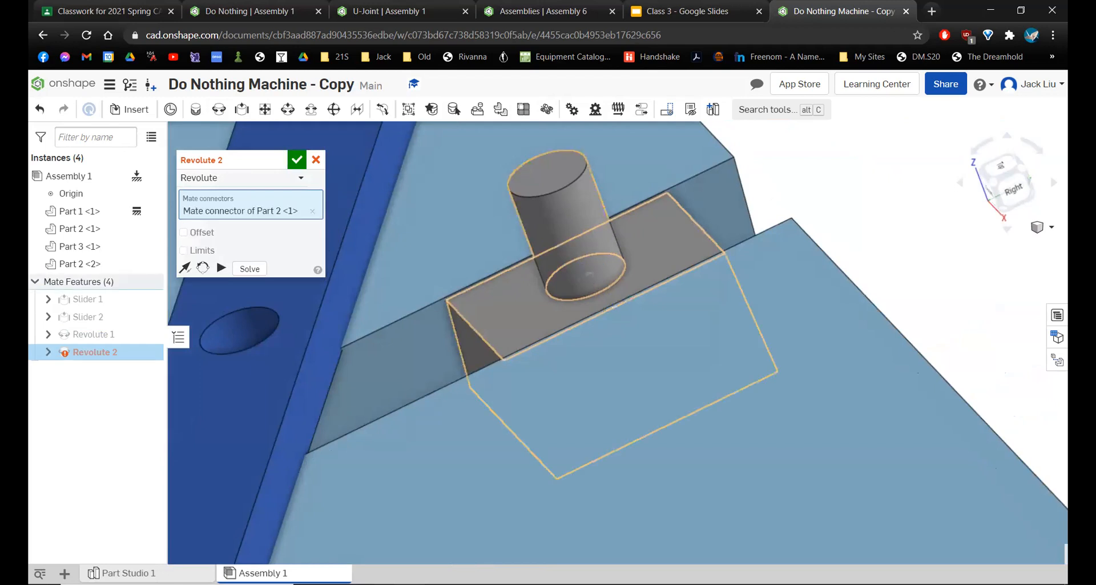
pyautogui.scroll(-3, 806, 299)
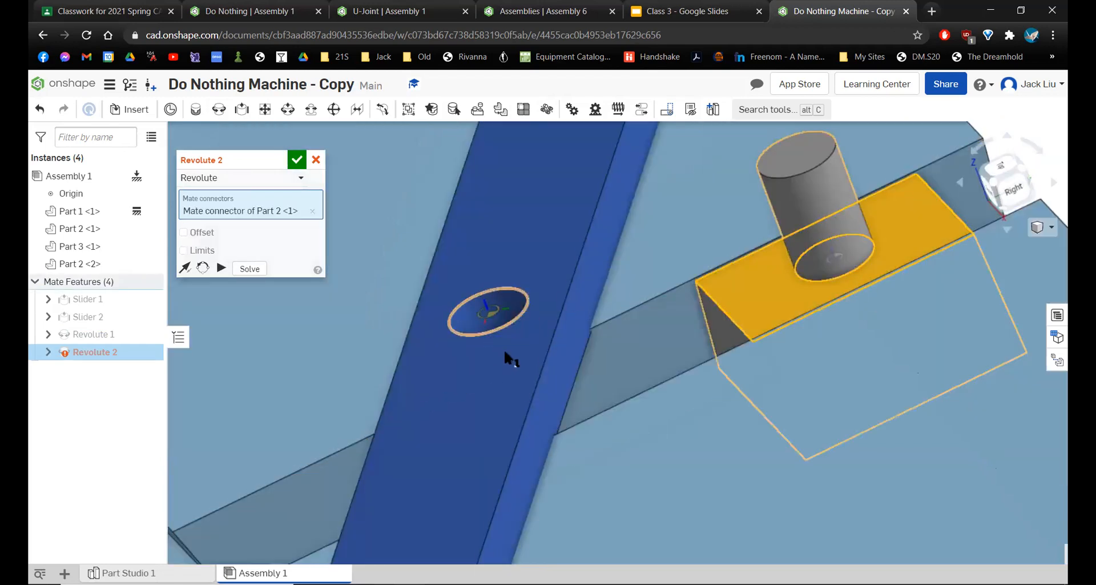
pyautogui.moveTo(491, 315); pyautogui.dragTo(438, 360, button='right')
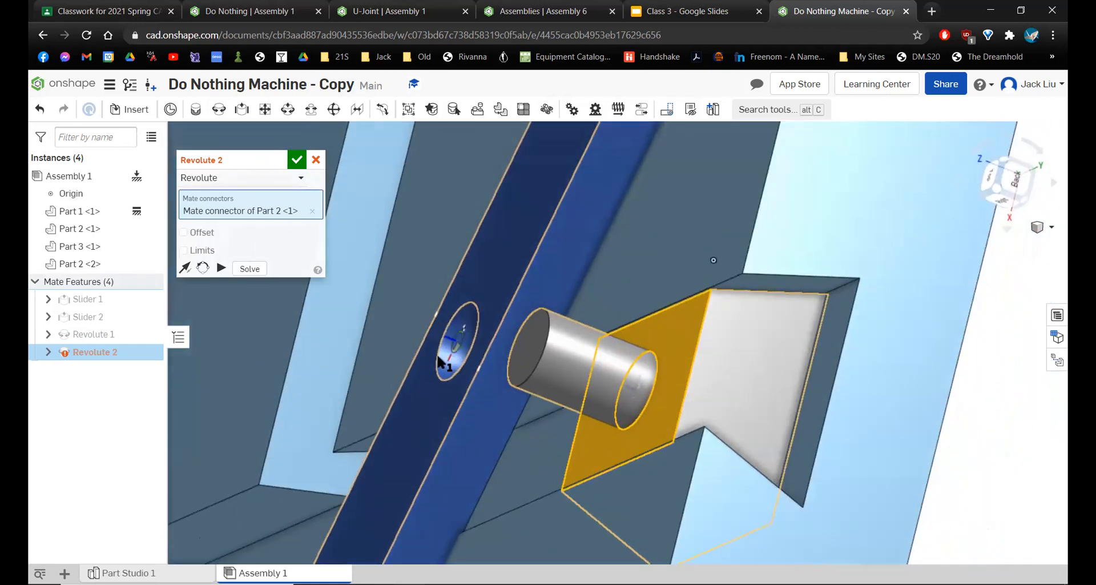
pyautogui.press('n')
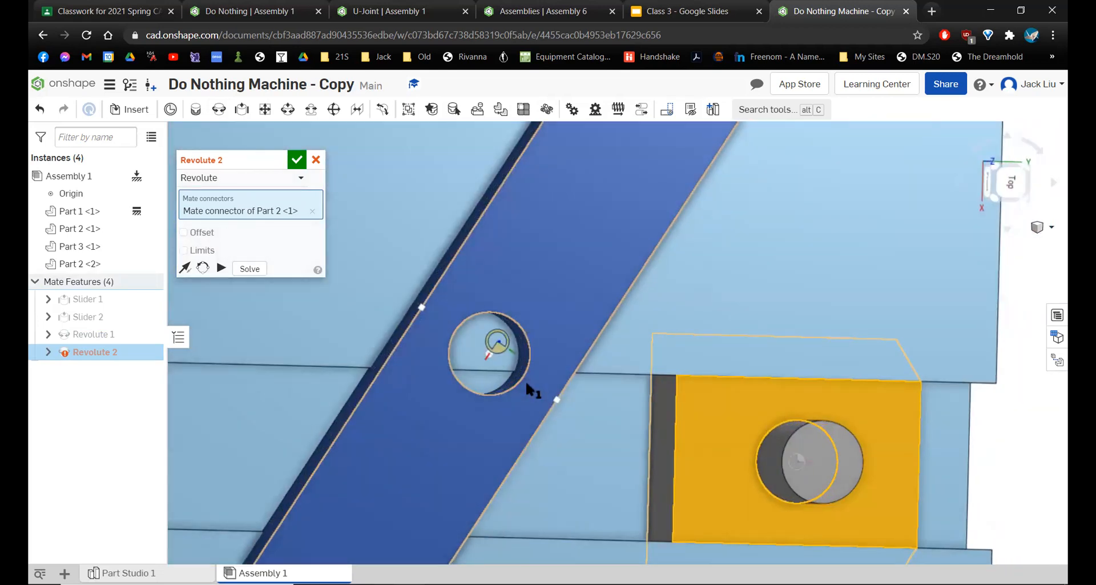
pyautogui.moveTo(489, 325); pyautogui.dragTo(484, 349, button='right')
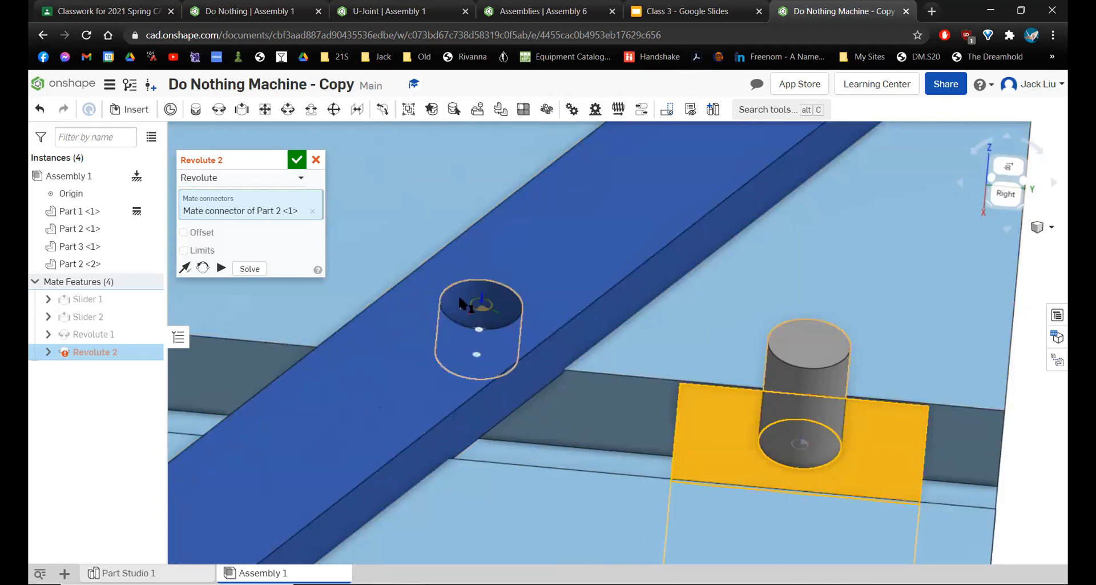
pyautogui.click(480, 355)
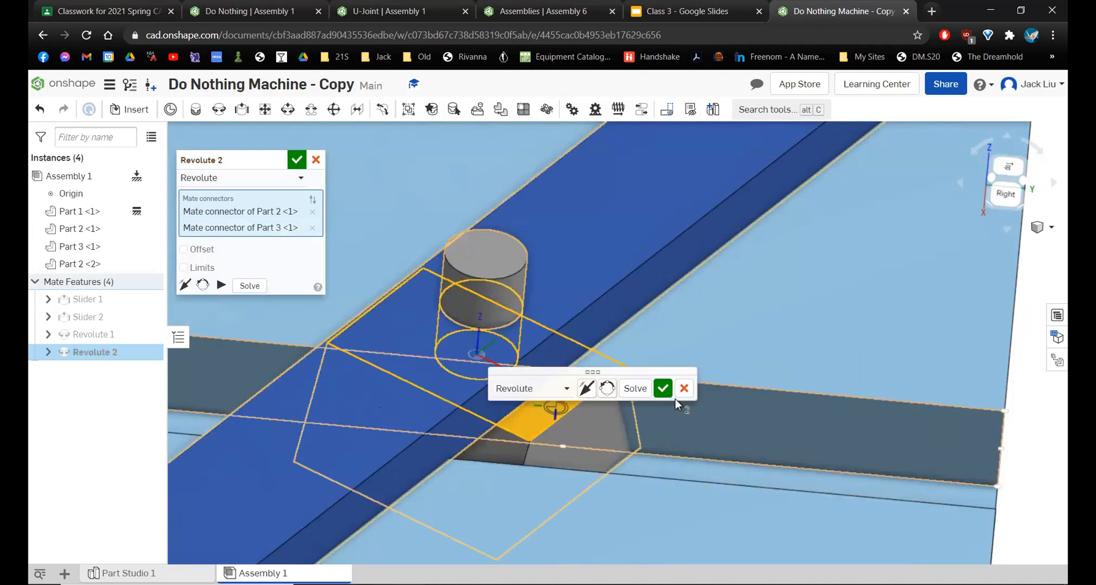
# - Solve and accept the second Revolute mate, discarding the extra mate that was started
pyautogui.click(647, 393)
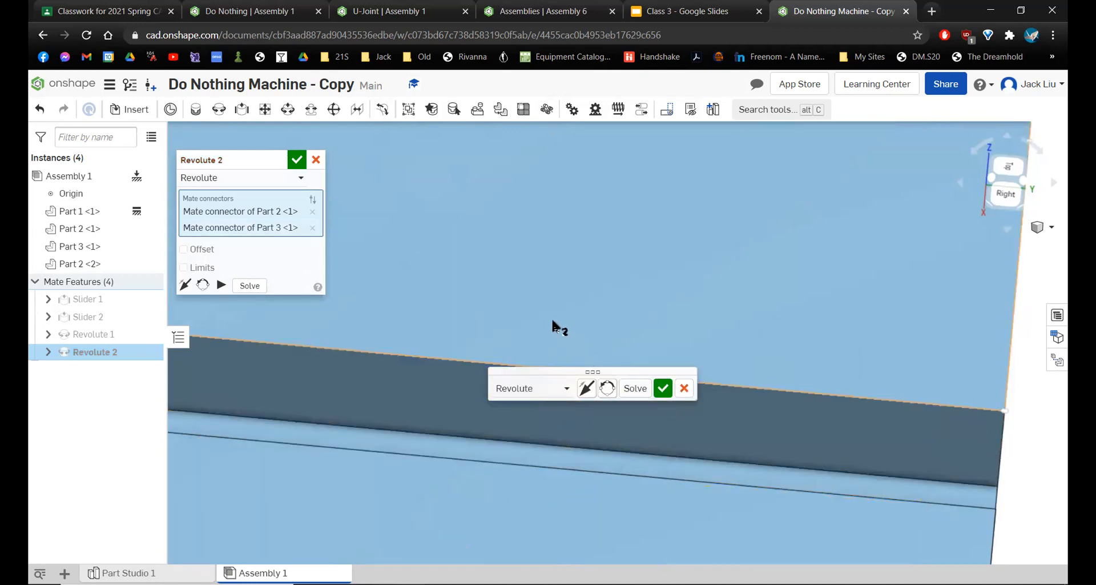
pyautogui.scroll(-5, 552, 324)
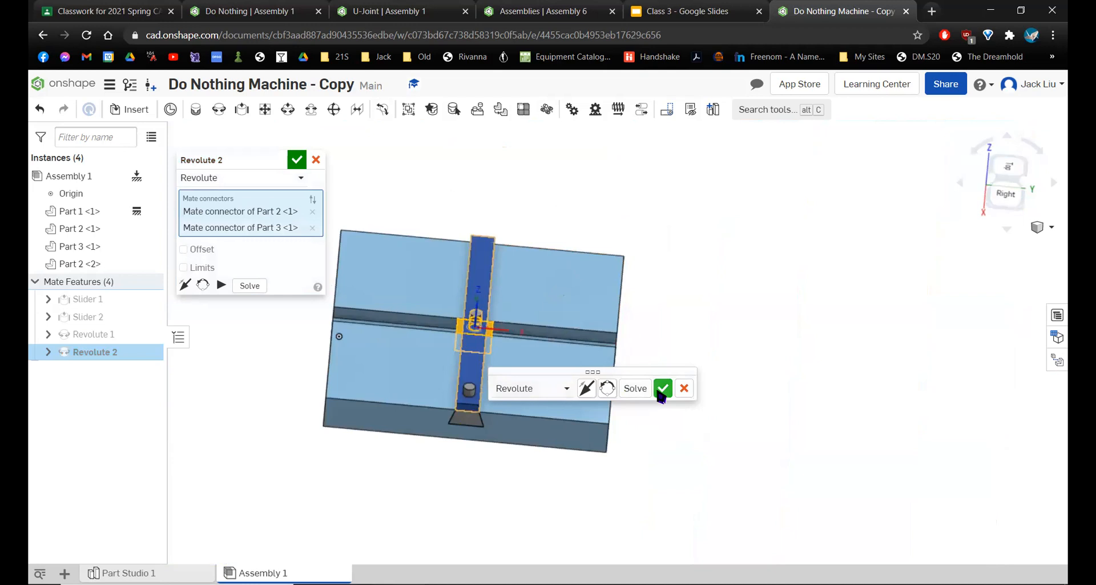
pyautogui.click(664, 388)
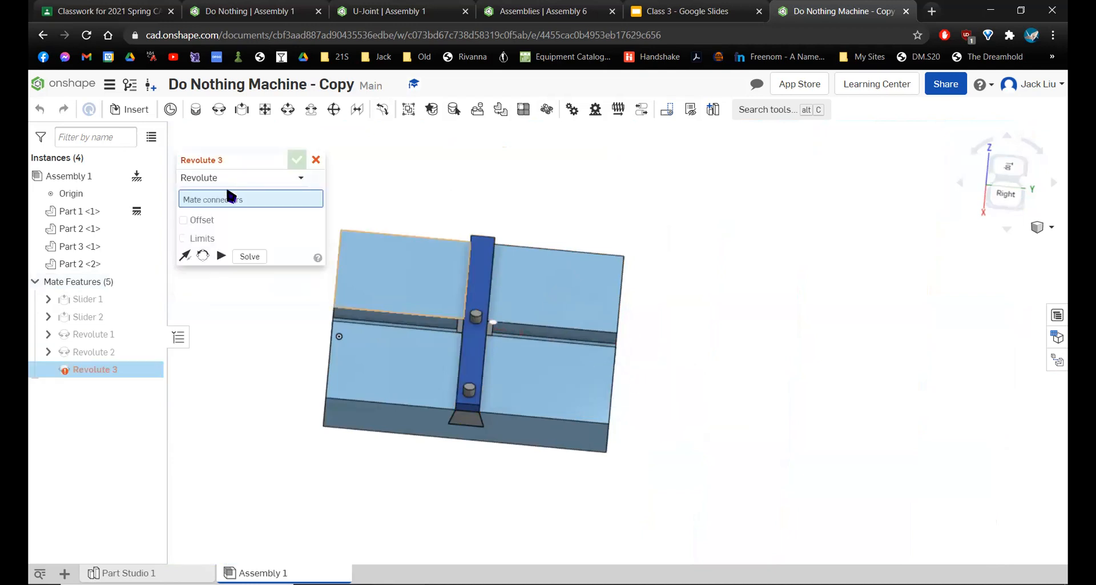
pyautogui.click(316, 159)
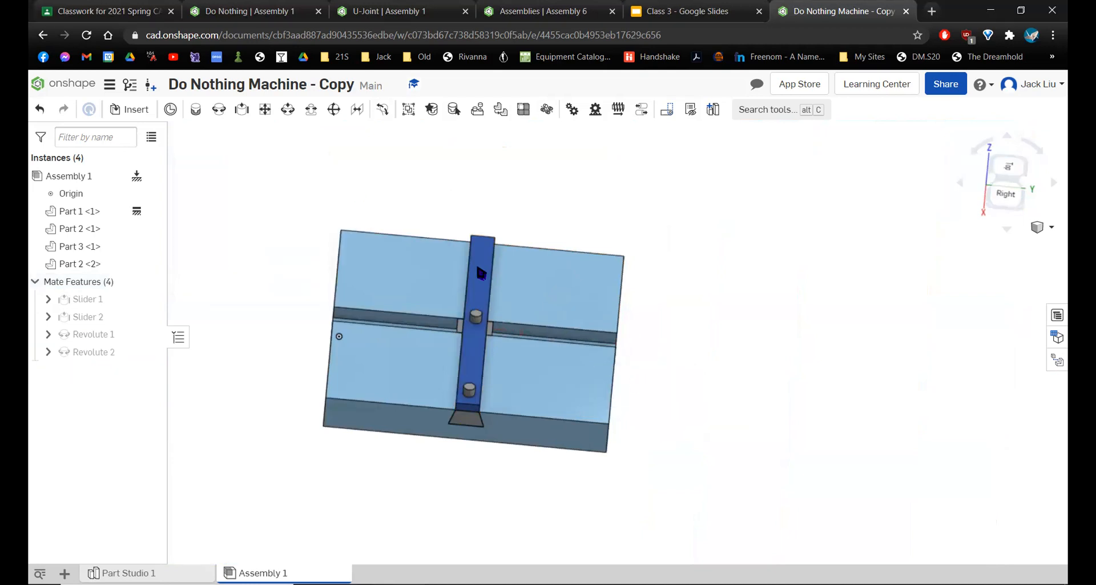
# - Swing the bar around over the base plate to run both slider blocks back and forth through their slots
pyautogui.scroll(5, 468, 320)
pyautogui.moveTo(458, 311)
pyautogui.mouseDown(button='right')
pyautogui.moveTo(403, 340)
pyautogui.moveTo(454, 350)
pyautogui.moveTo(372, 372)
pyautogui.moveTo(386, 366)
pyautogui.mouseUp(button='right')
pyautogui.scroll(-5, 403, 340)
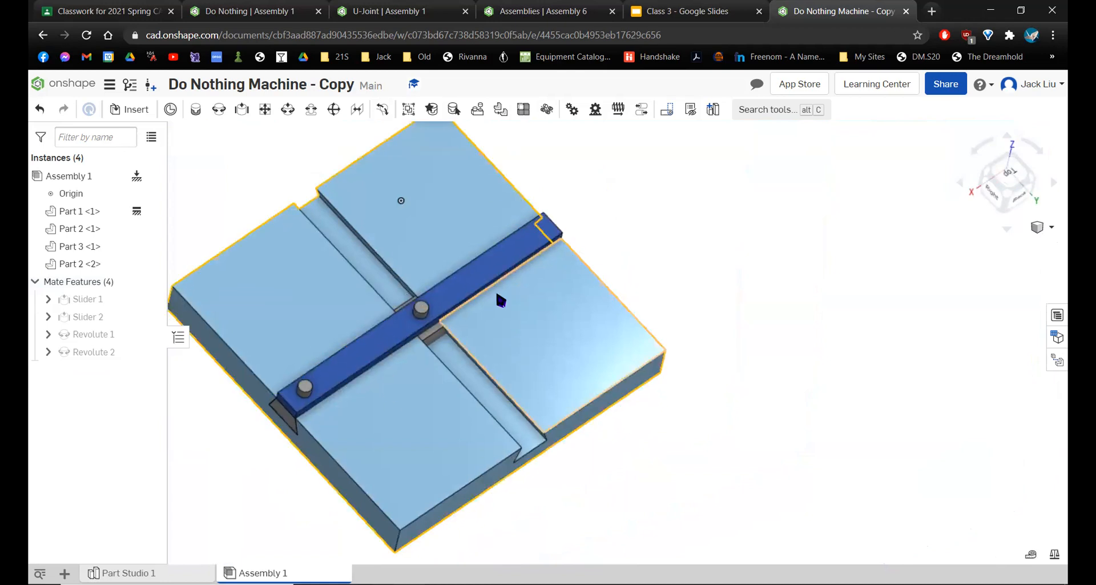
pyautogui.moveTo(517, 250); pyautogui.dragTo(436, 416)
pyautogui.scroll(-5, 436, 400)
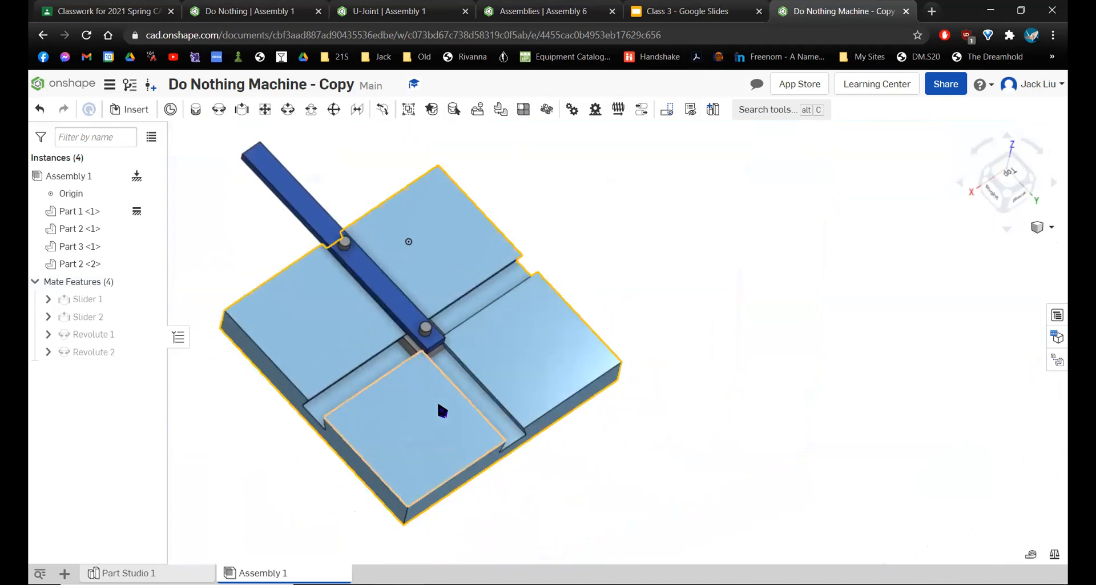
pyautogui.moveTo(403, 324); pyautogui.dragTo(494, 501)
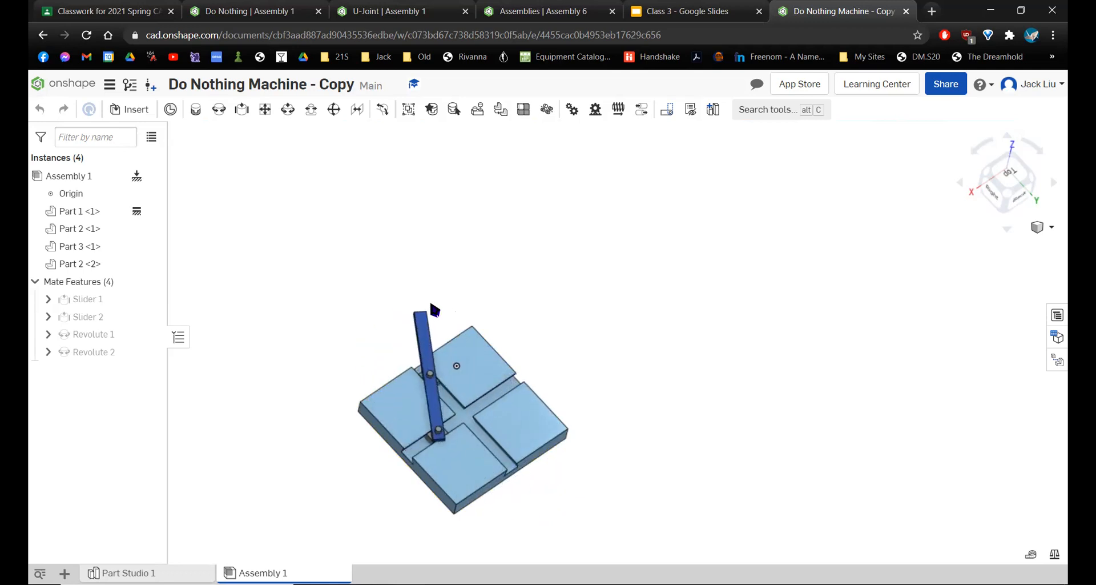
pyautogui.moveTo(579, 407); pyautogui.dragTo(344, 345)
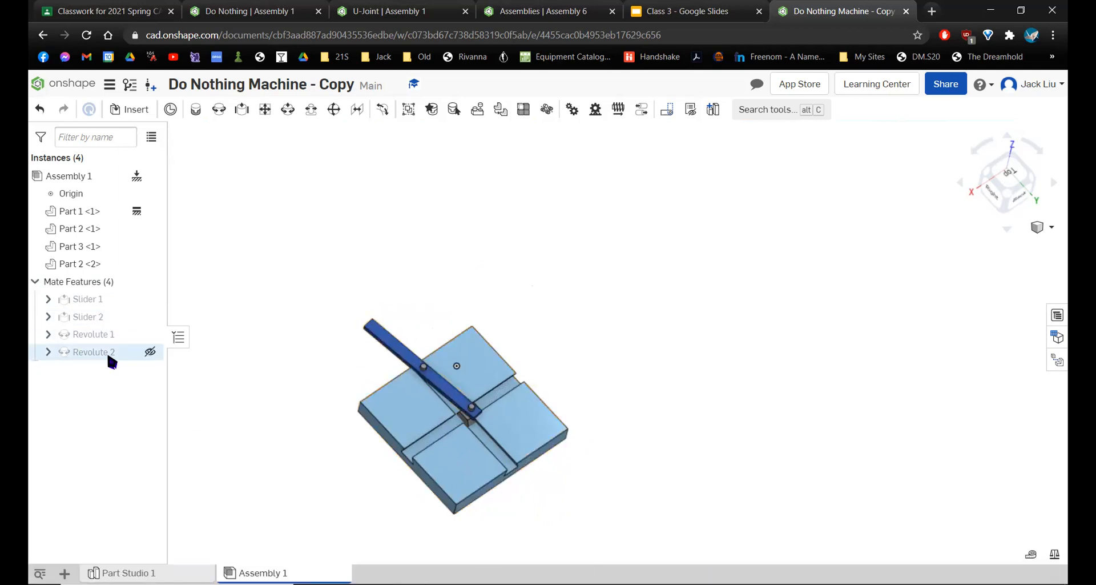
pyautogui.moveTo(420, 315); pyautogui.dragTo(441, 398)
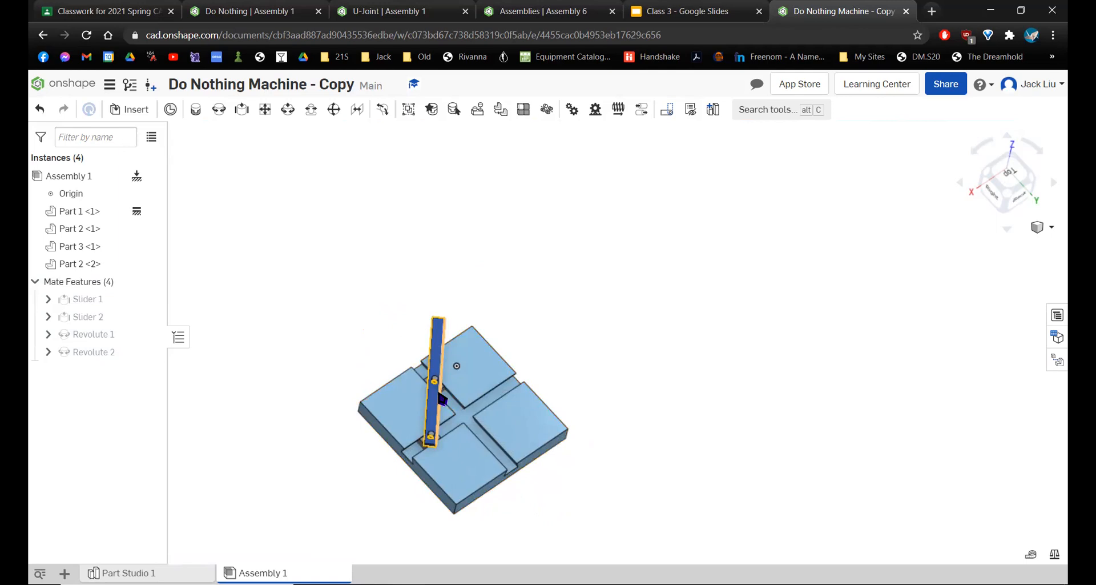
# - Animate the Revolute mate at the bar's end, setting the playback type to Loop, and play it
pyautogui.moveTo(448, 370); pyautogui.dragTo(514, 422, button='right')
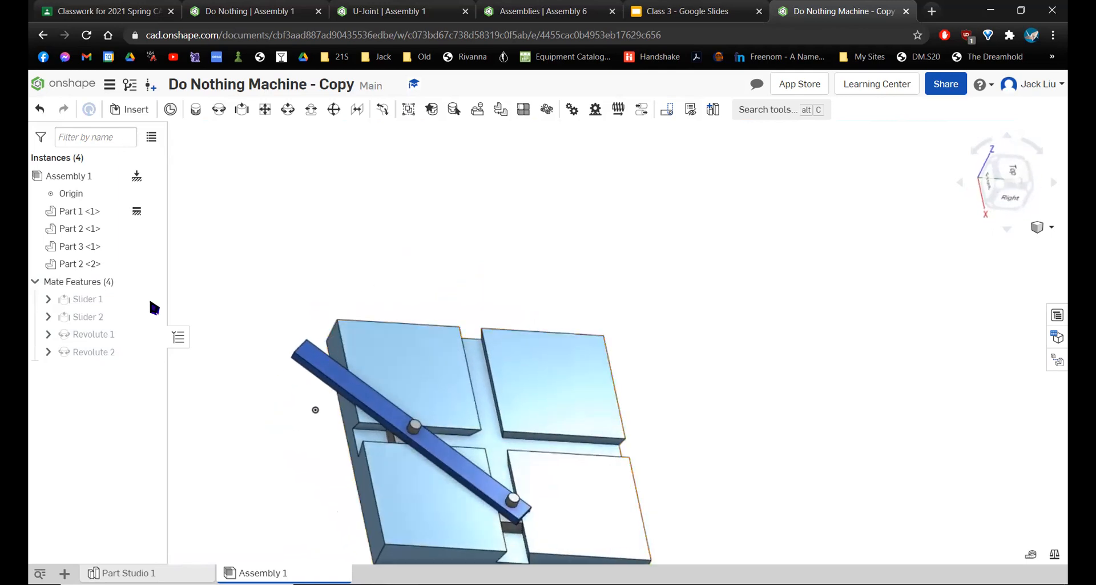
pyautogui.rightClick(86, 340)
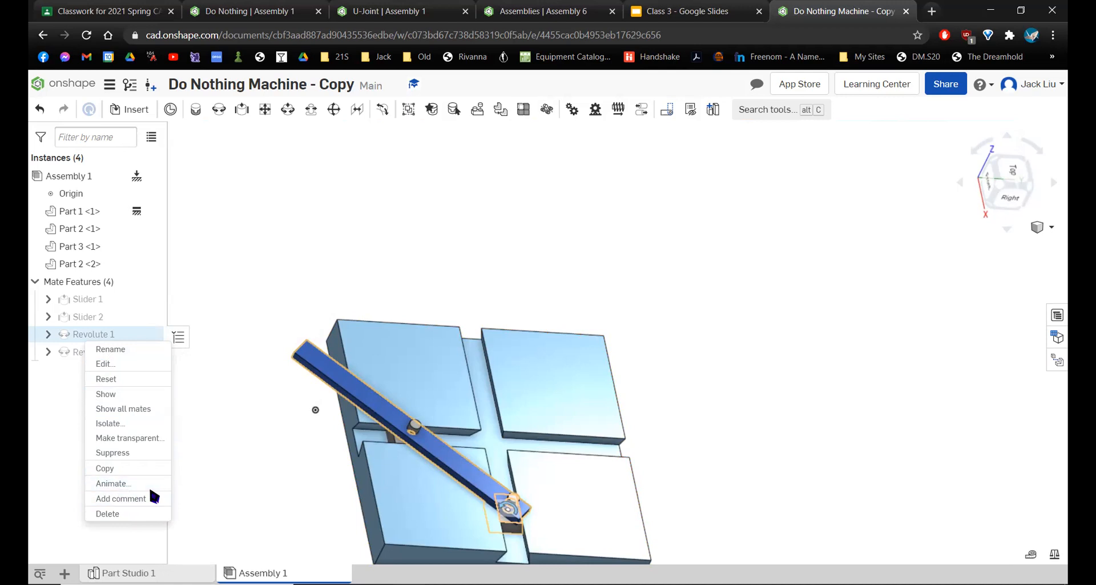
pyautogui.click(128, 485)
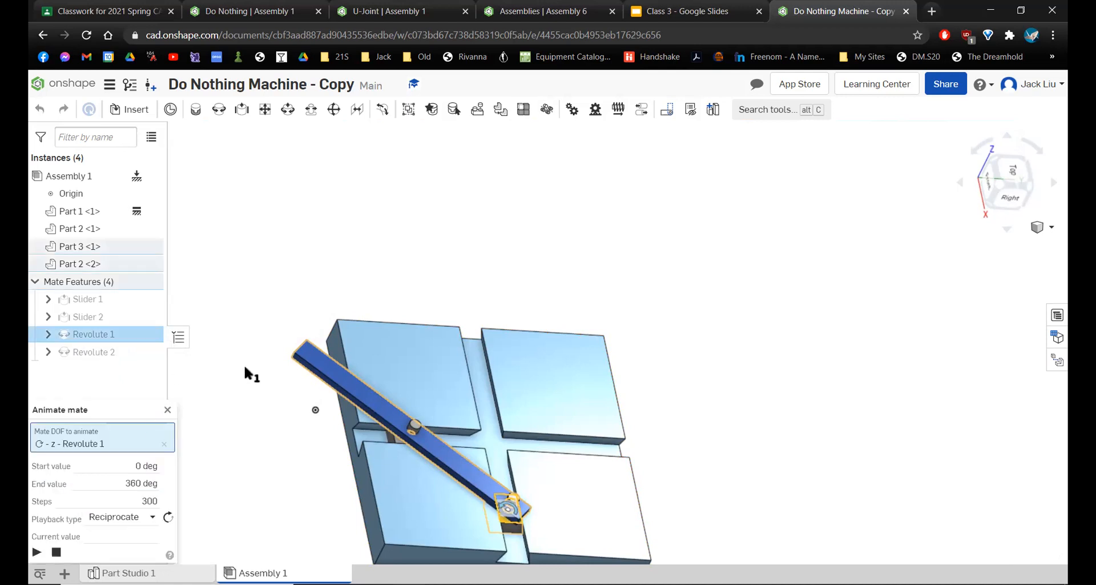
pyautogui.moveTo(114, 424); pyautogui.dragTo(139, 375)
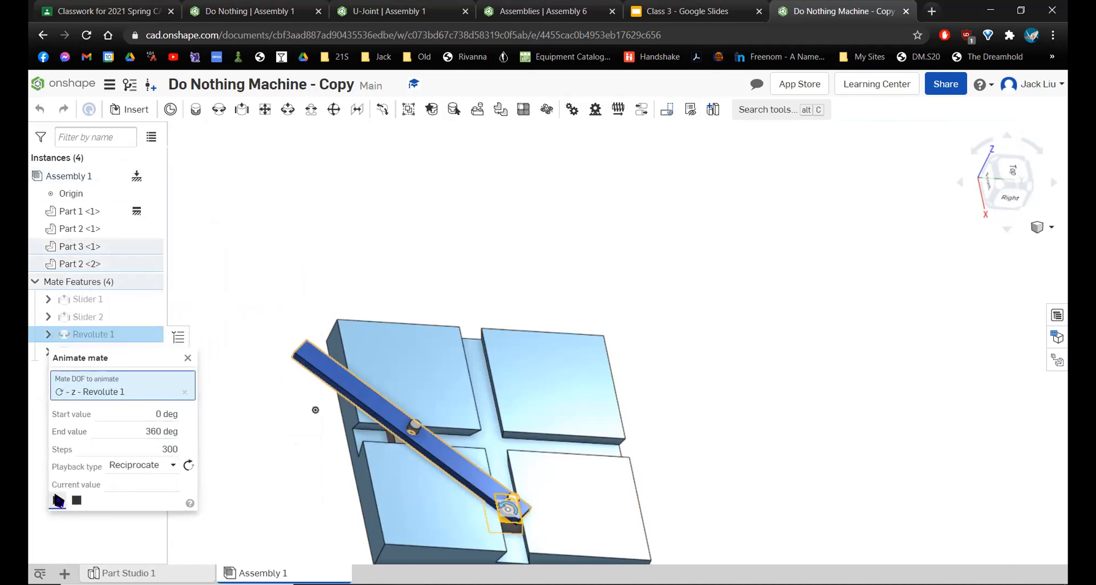
pyautogui.scroll(-3, 328, 391)
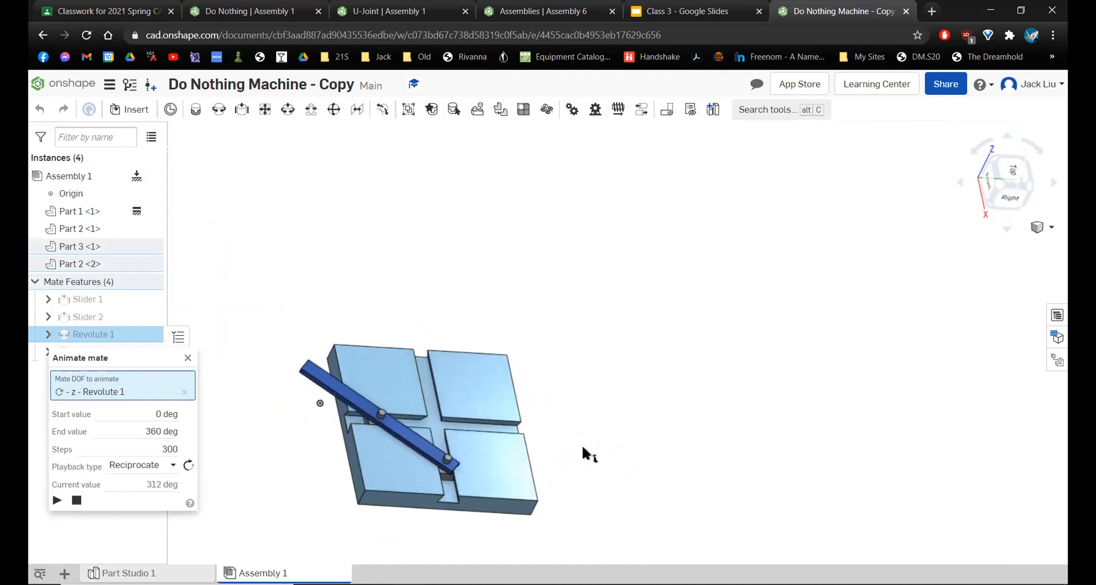
pyautogui.click(145, 465)
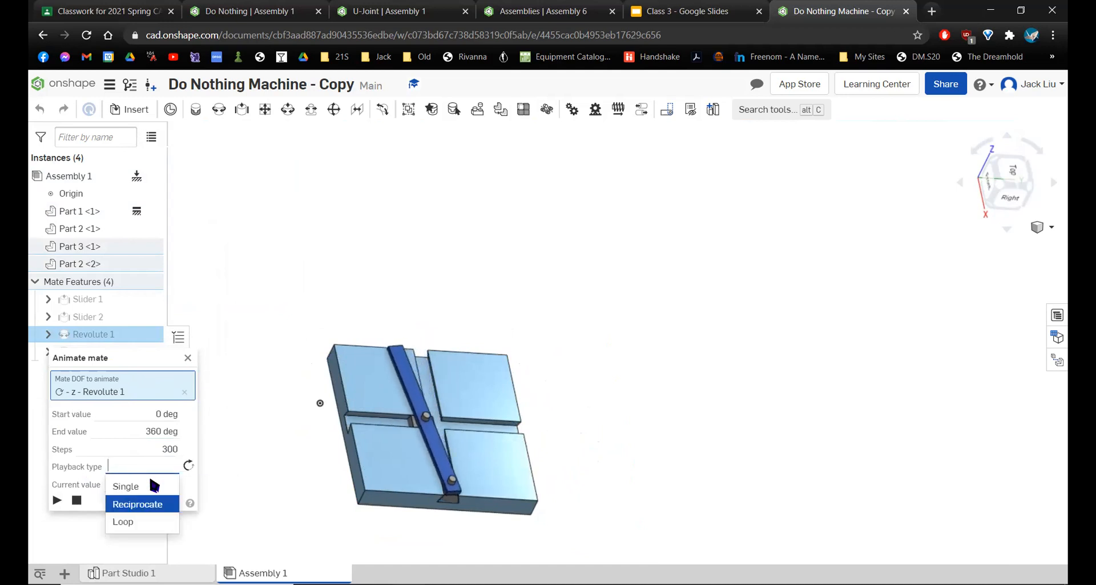
pyautogui.click(131, 521)
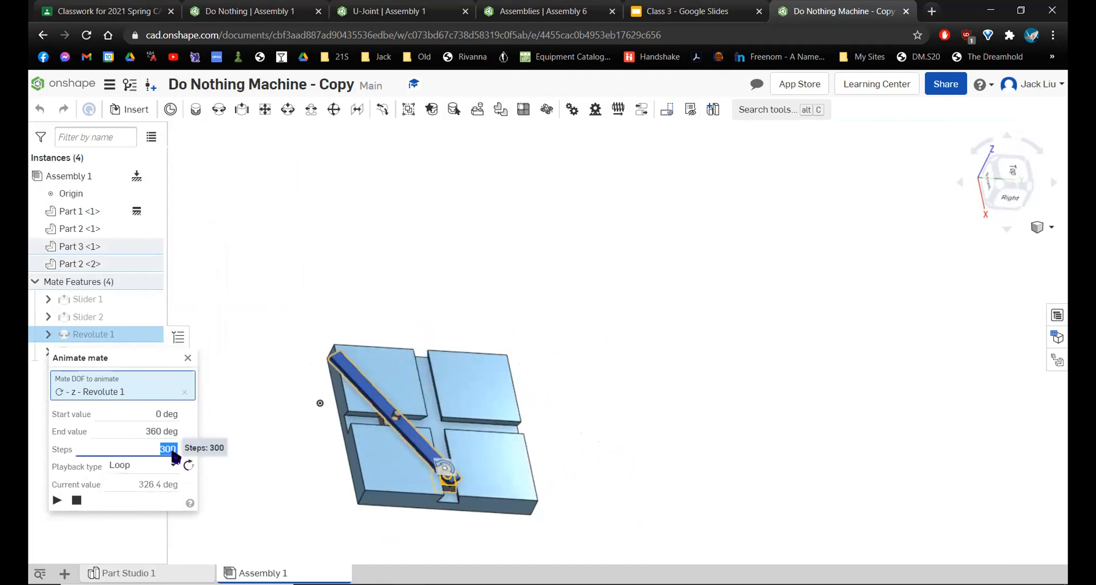
pyautogui.click(58, 501)
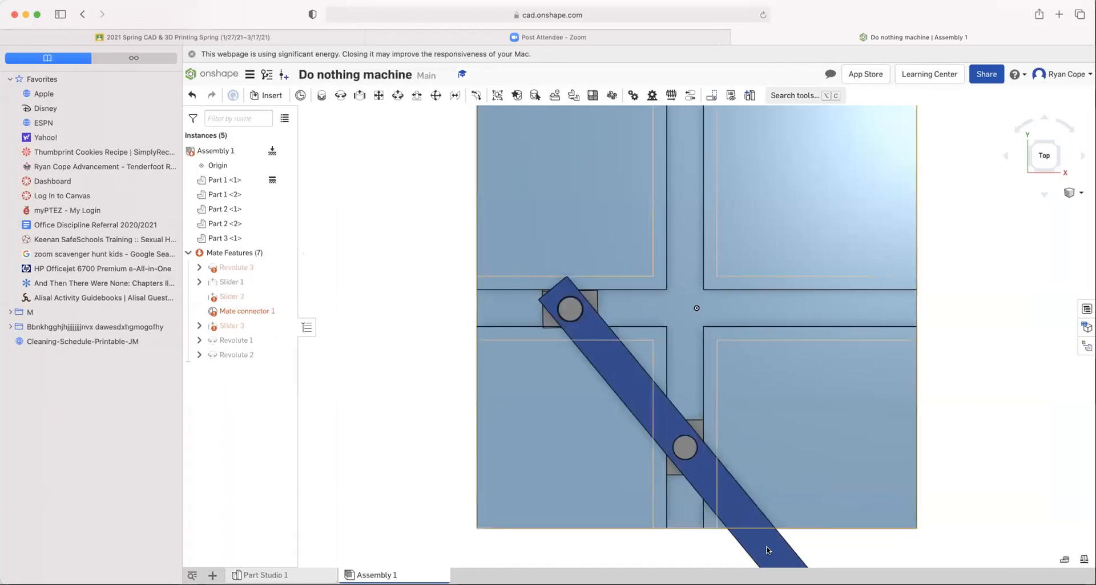
# - Move the bar in the other Do nothing machine assembly to test its mates, and show the model in an angled 3D view
pyautogui.moveTo(798, 539); pyautogui.dragTo(768, 443)
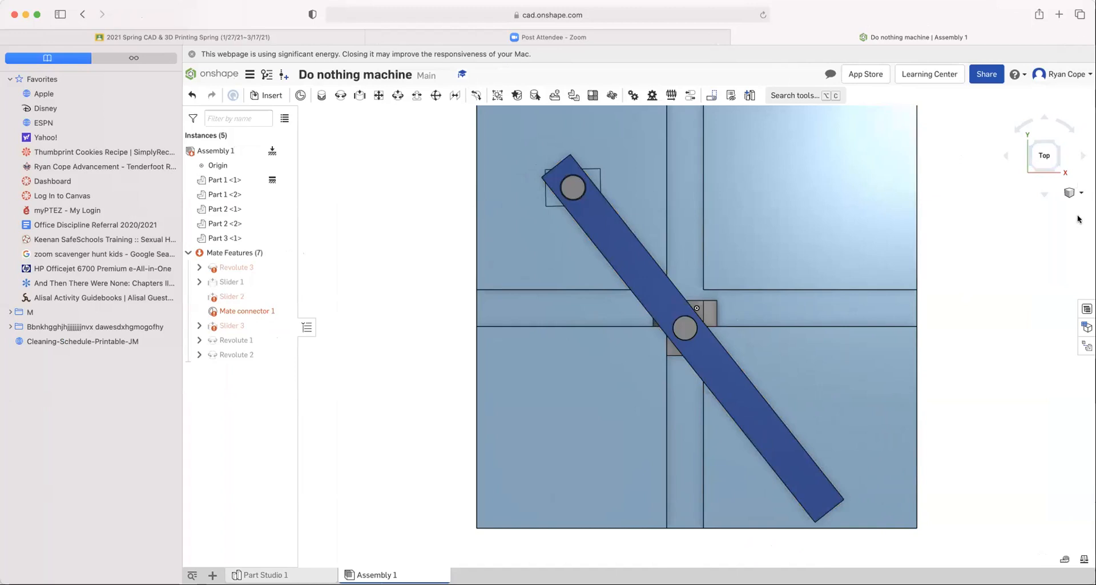
pyautogui.click(1079, 193)
pyautogui.click(1040, 228)
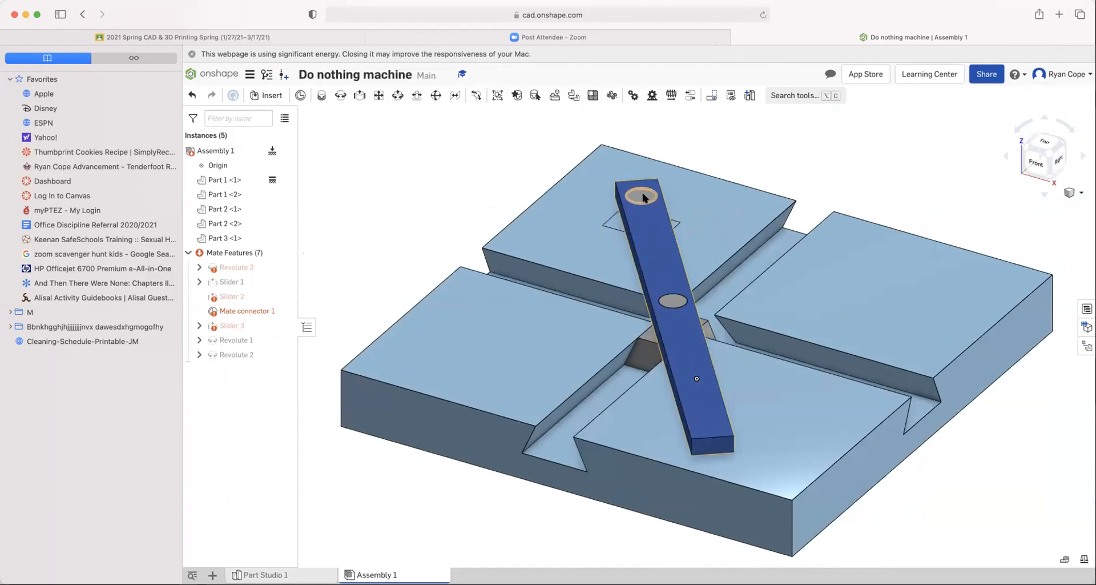
# - Open Mate connector 1 to examine its origin entity and settings, cancelling the edit each time
pyautogui.click(231, 310)
pyautogui.doubleClick(231, 310)
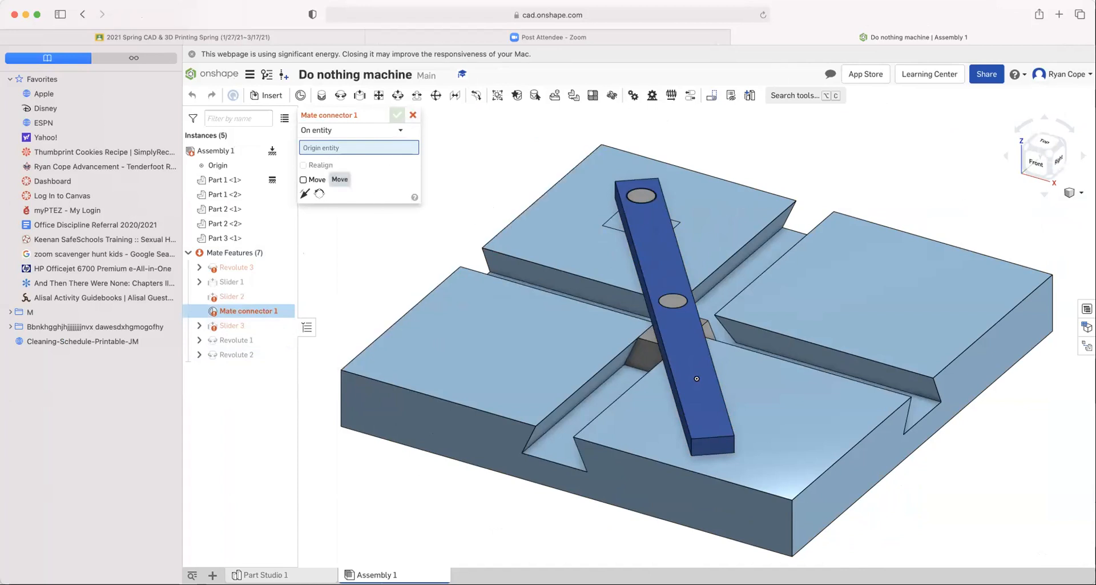
pyautogui.click(413, 114)
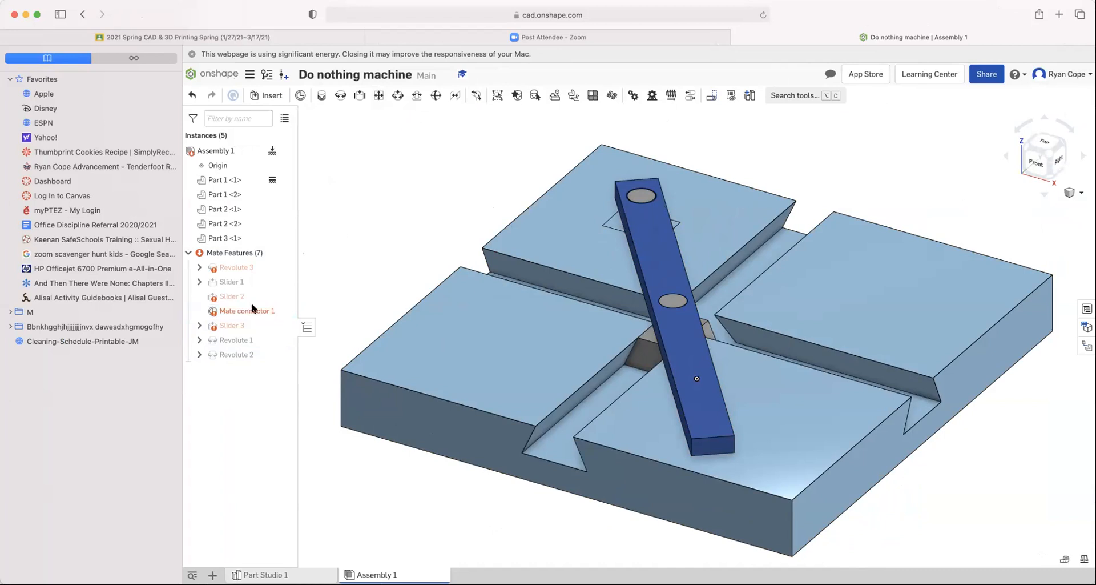
pyautogui.doubleClick(217, 311)
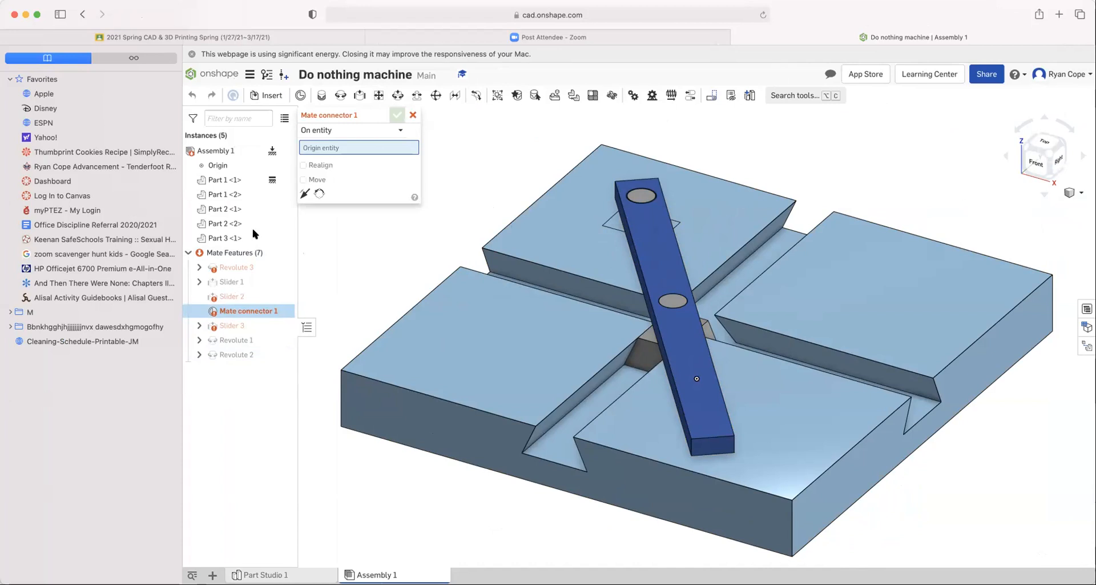
pyautogui.click(413, 117)
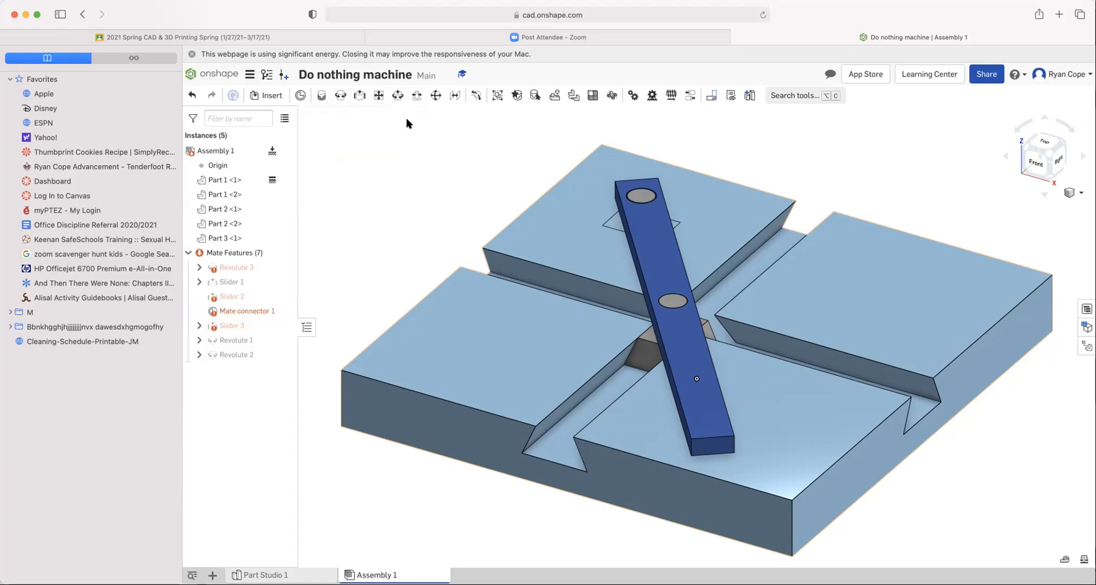
pyautogui.click(235, 314)
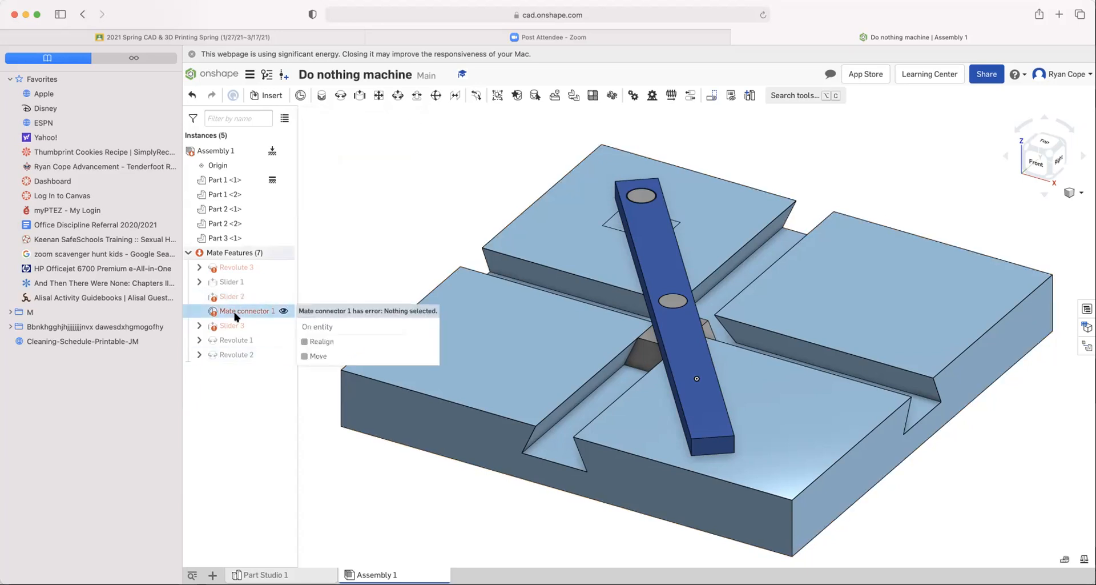
pyautogui.doubleClick(235, 314)
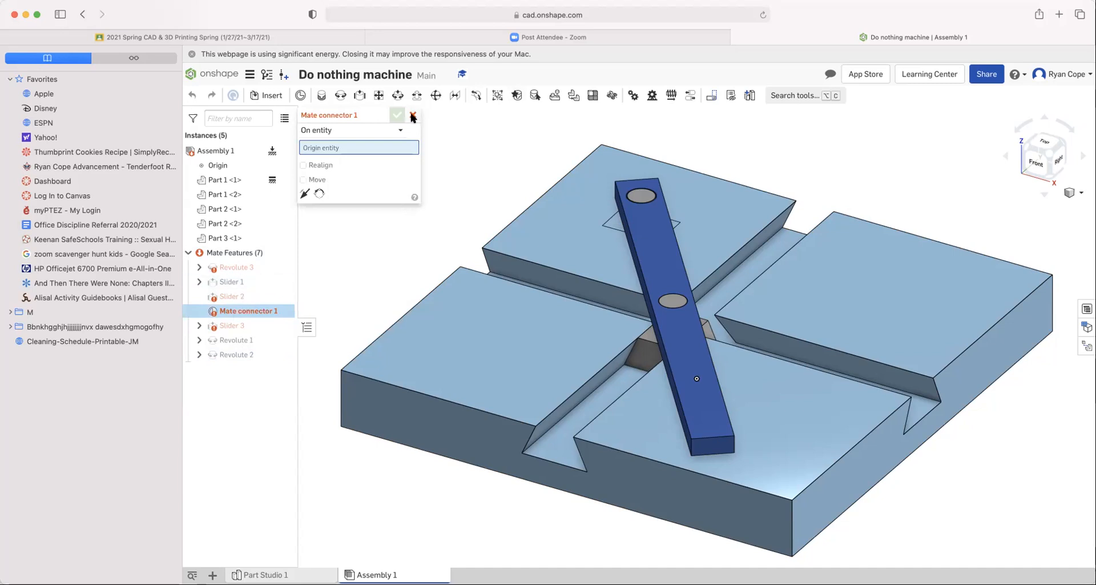
pyautogui.click(413, 116)
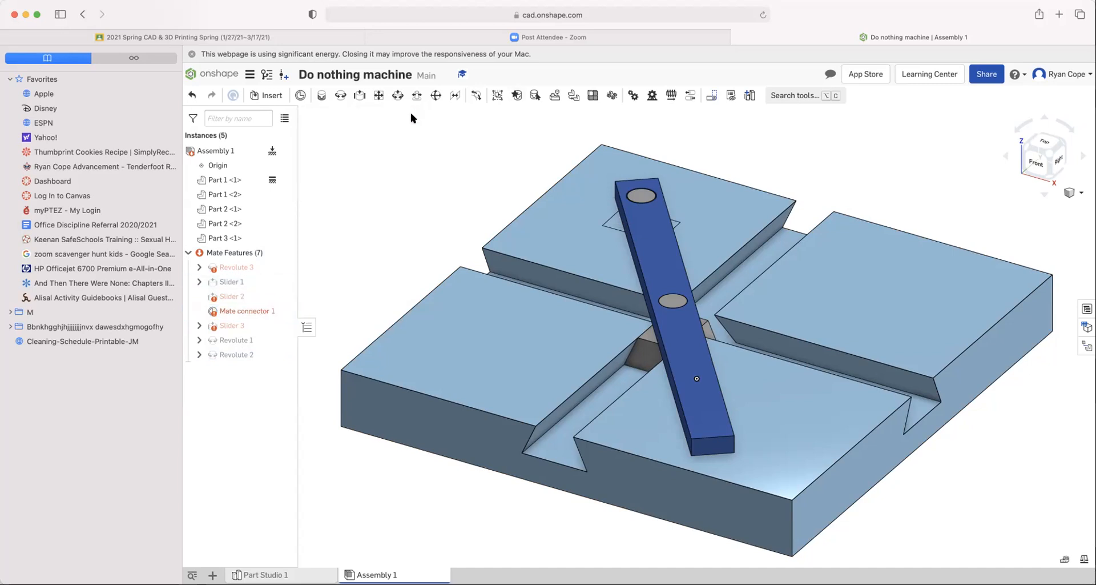
# - Move the Revolute 3 mate below Revolute 2, to the end of the Mate Features list
pyautogui.click(240, 269)
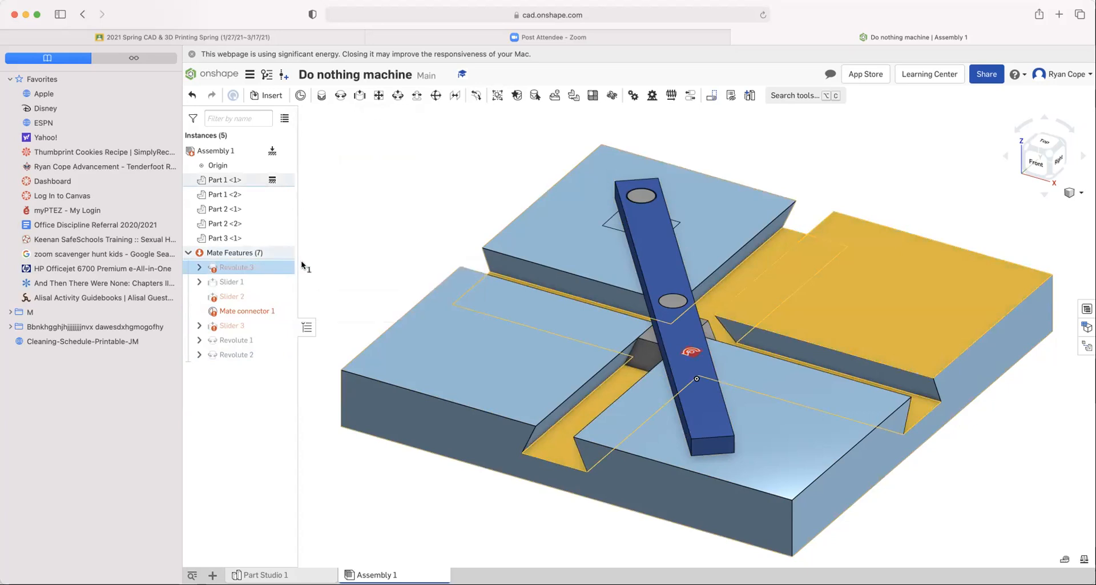
pyautogui.click(335, 262)
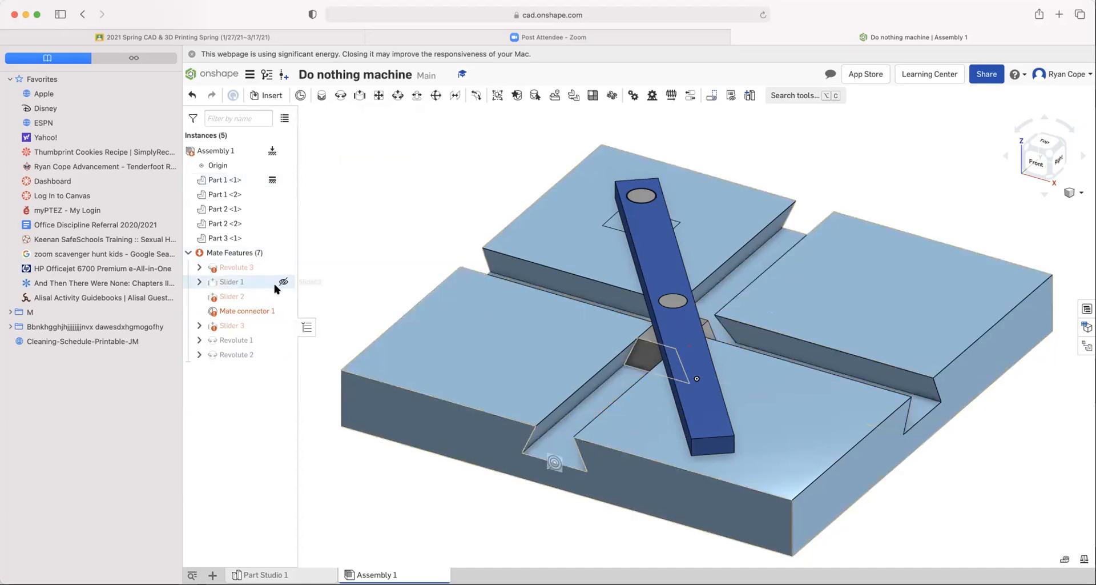
pyautogui.moveTo(247, 265); pyautogui.dragTo(257, 360)
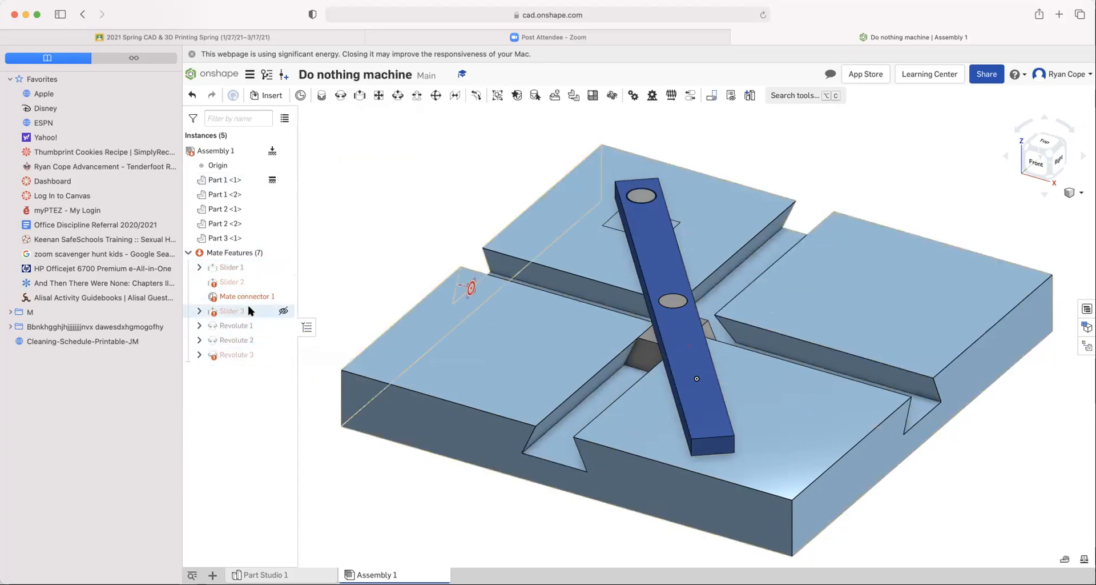
# - Move the bar over the base plate to test the mates, and open Mate connector 1 to inspect its origin entity
pyautogui.moveTo(242, 298)
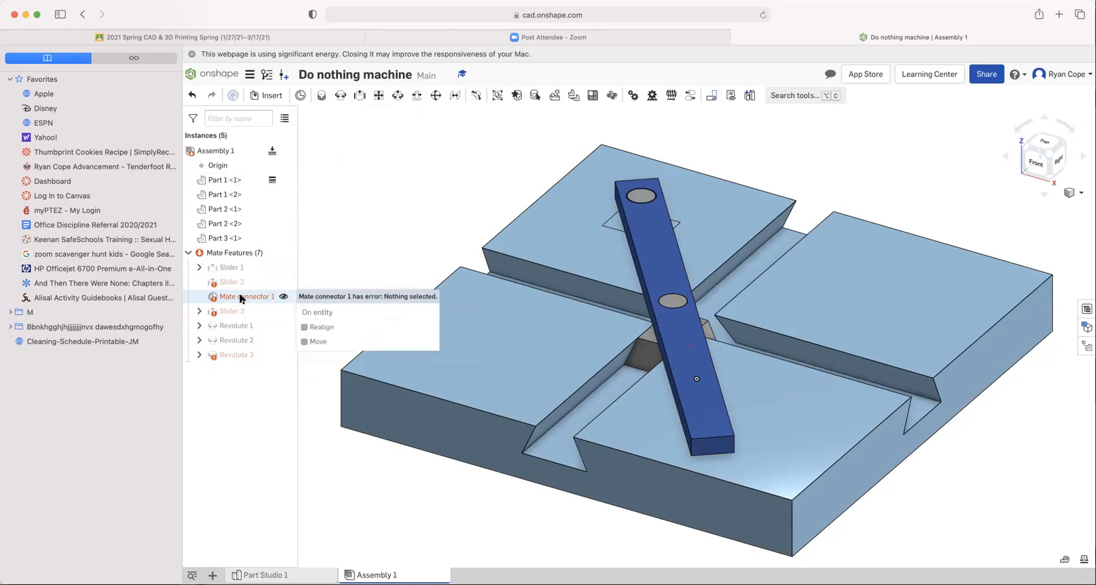
pyautogui.moveTo(691, 410); pyautogui.dragTo(538, 329)
pyautogui.moveTo(247, 293)
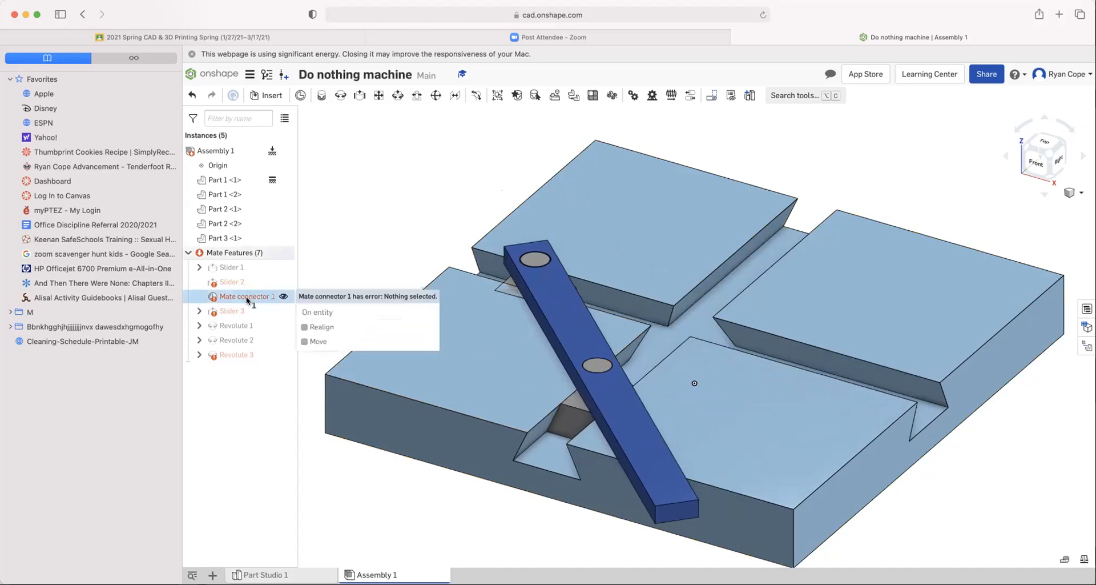
pyautogui.doubleClick(247, 298)
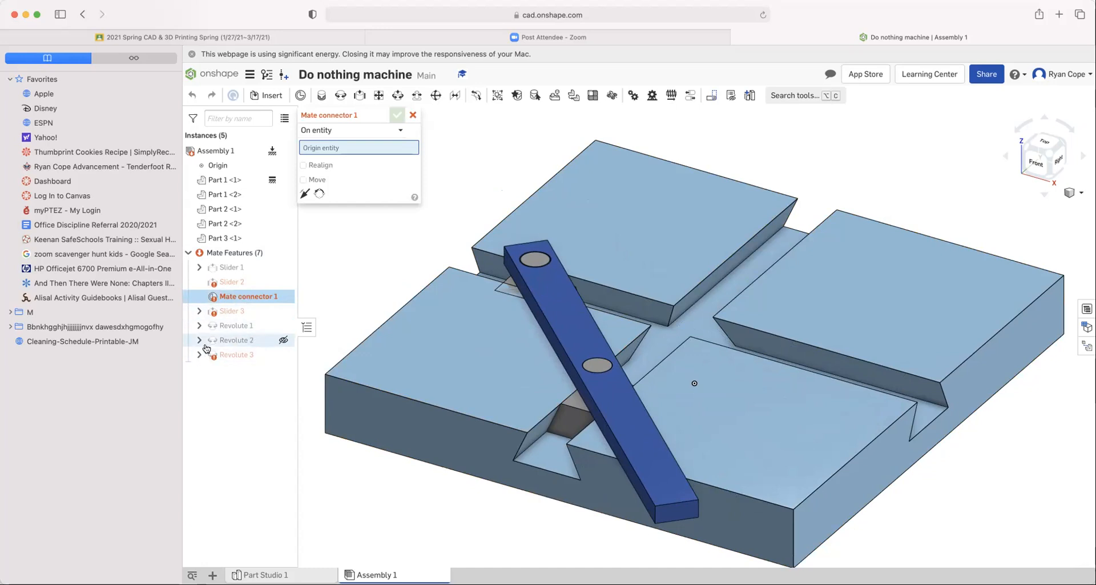
pyautogui.moveTo(227, 294)
pyautogui.mouseDown()
pyautogui.moveTo(251, 352)
pyautogui.moveTo(232, 295)
pyautogui.mouseUp()
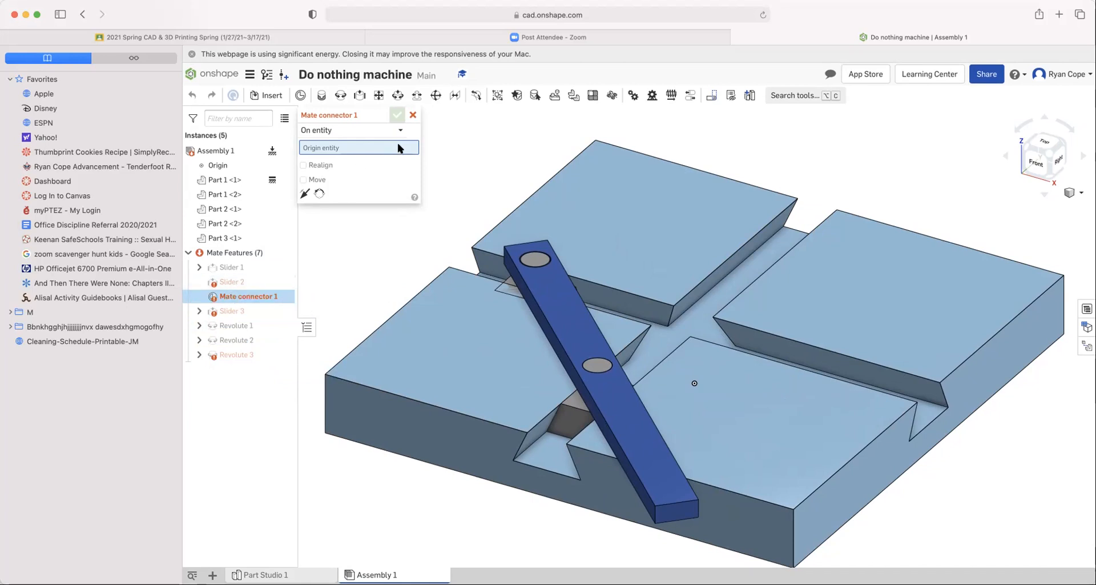
pyautogui.click(412, 115)
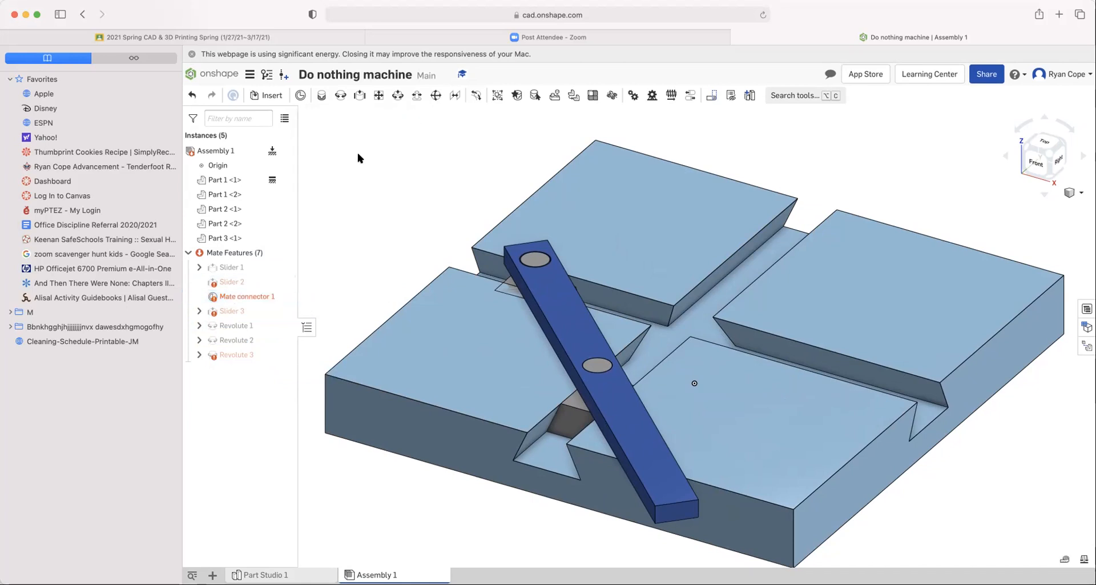
pyautogui.doubleClick(245, 294)
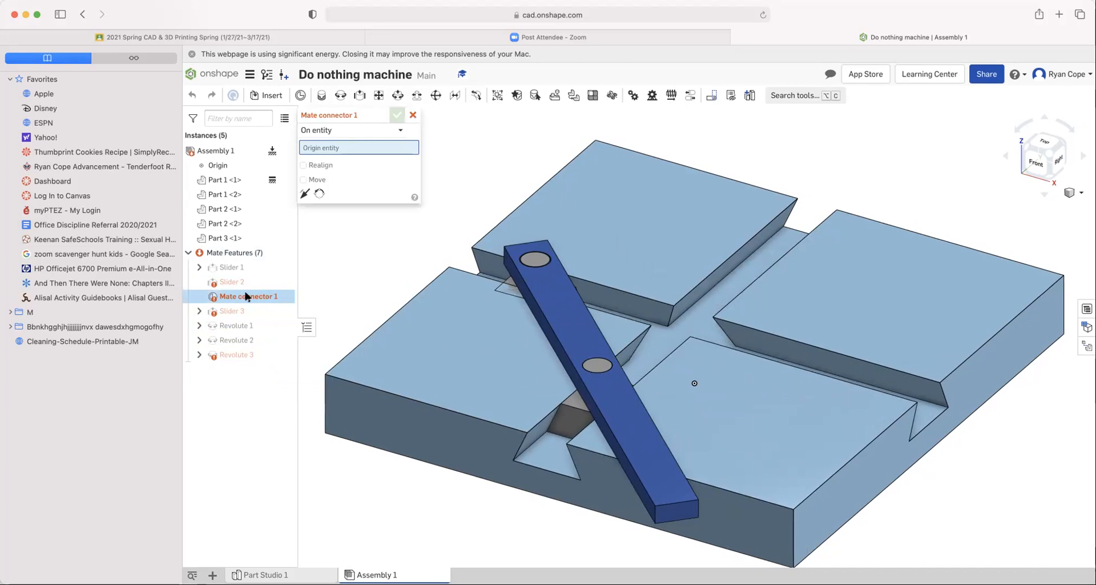
# - Inspect Slider 2's mate connectors without editing them, toggle its visibility, and move the bar to check the motion
pyautogui.doubleClick(232, 281)
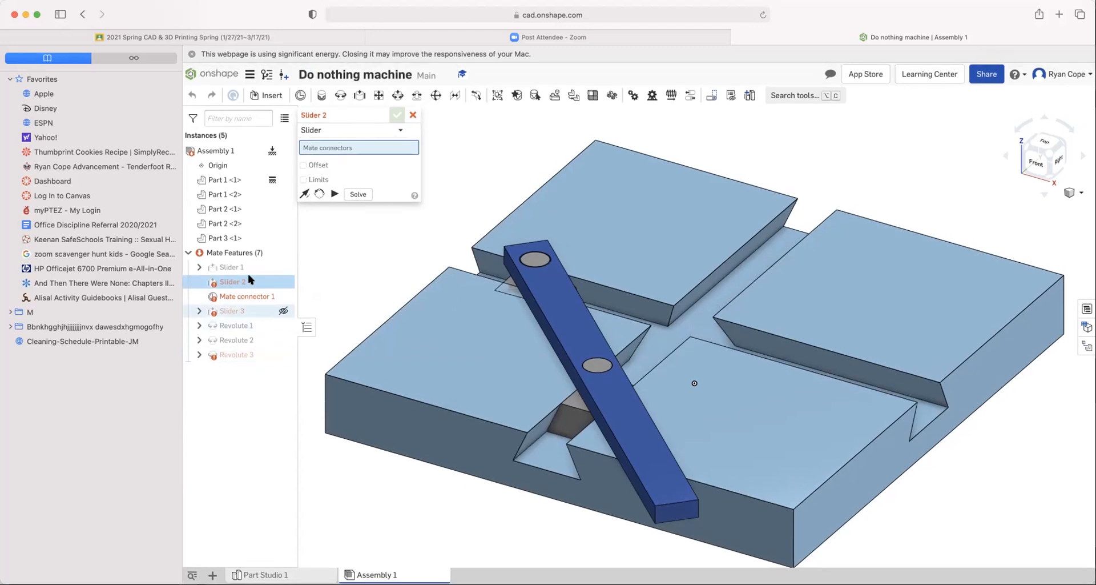
pyautogui.moveTo(244, 283)
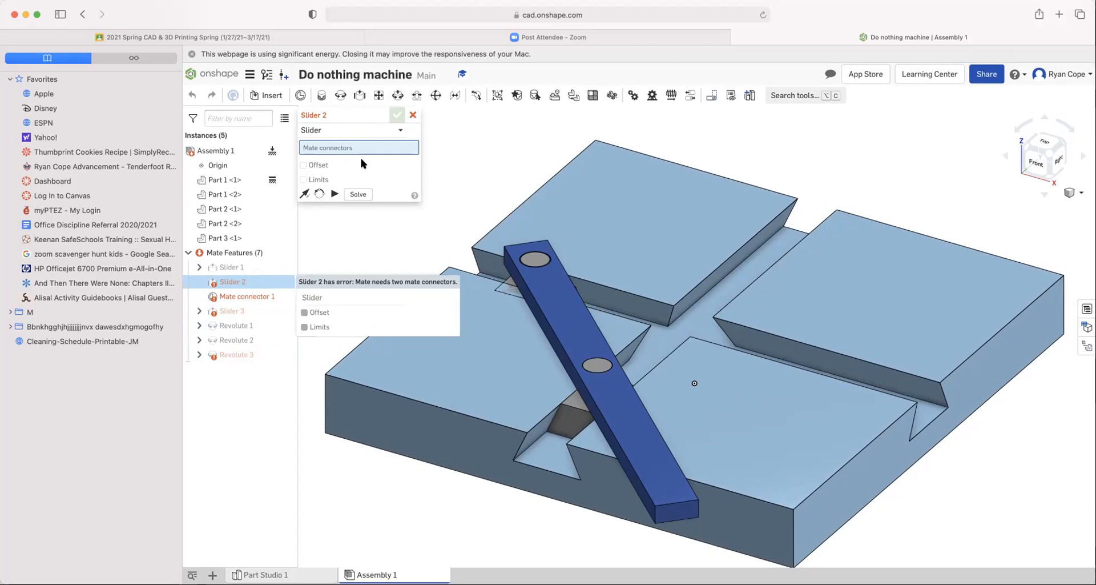
pyautogui.click(412, 115)
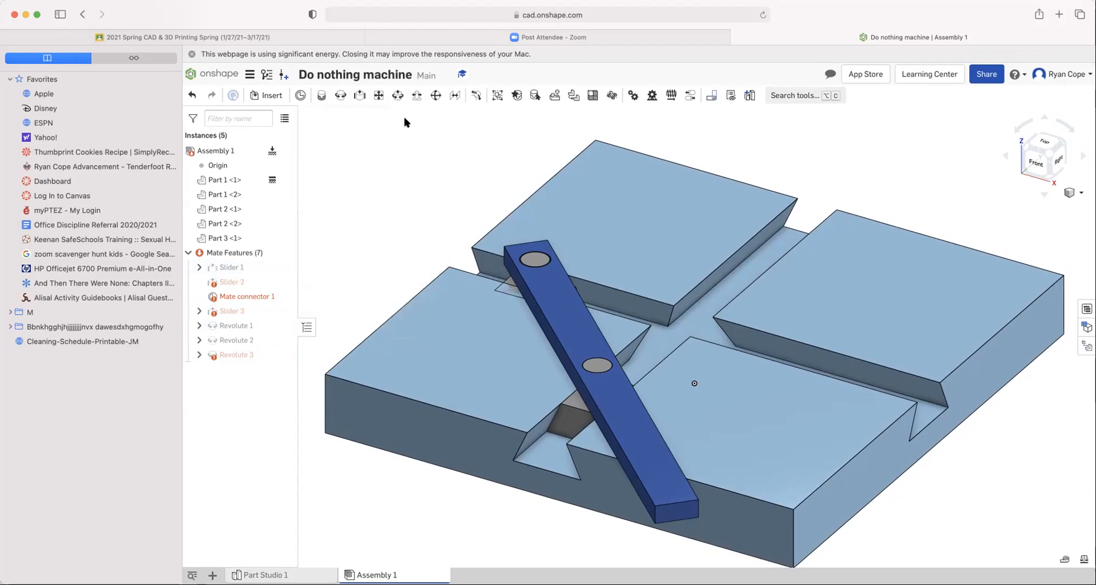
pyautogui.click(283, 283)
pyautogui.click(283, 282)
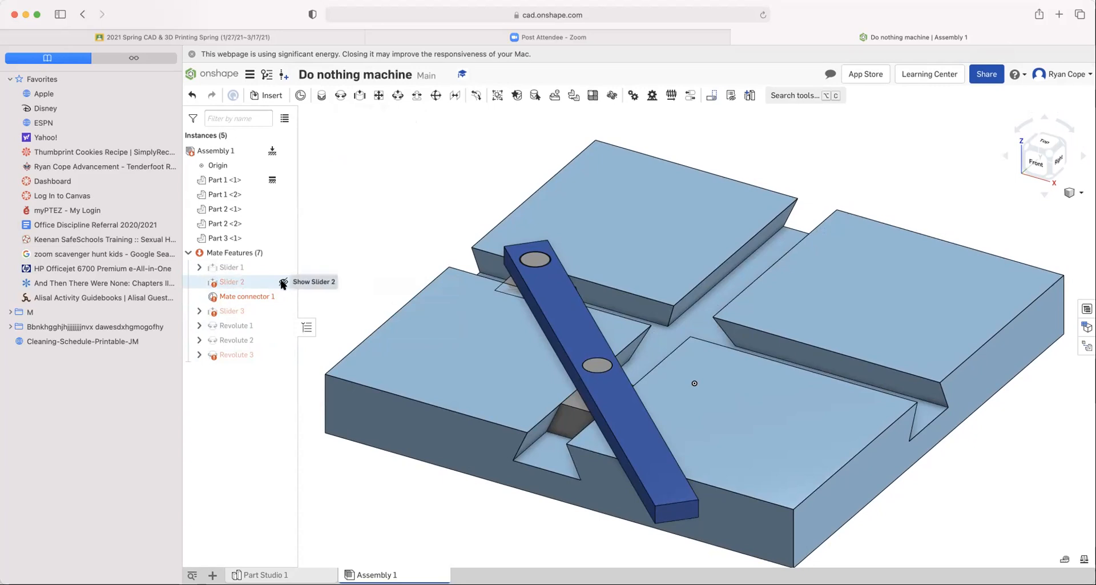
pyautogui.moveTo(279, 289)
pyautogui.mouseDown()
pyautogui.moveTo(279, 299)
pyautogui.moveTo(279, 290)
pyautogui.mouseUp()
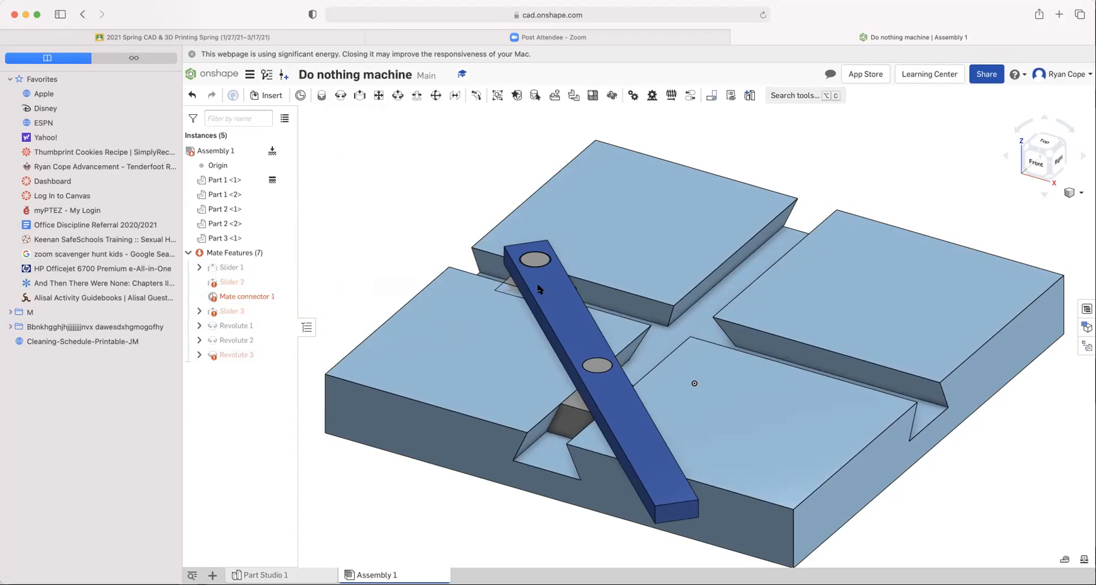
pyautogui.moveTo(640, 508); pyautogui.dragTo(628, 452)
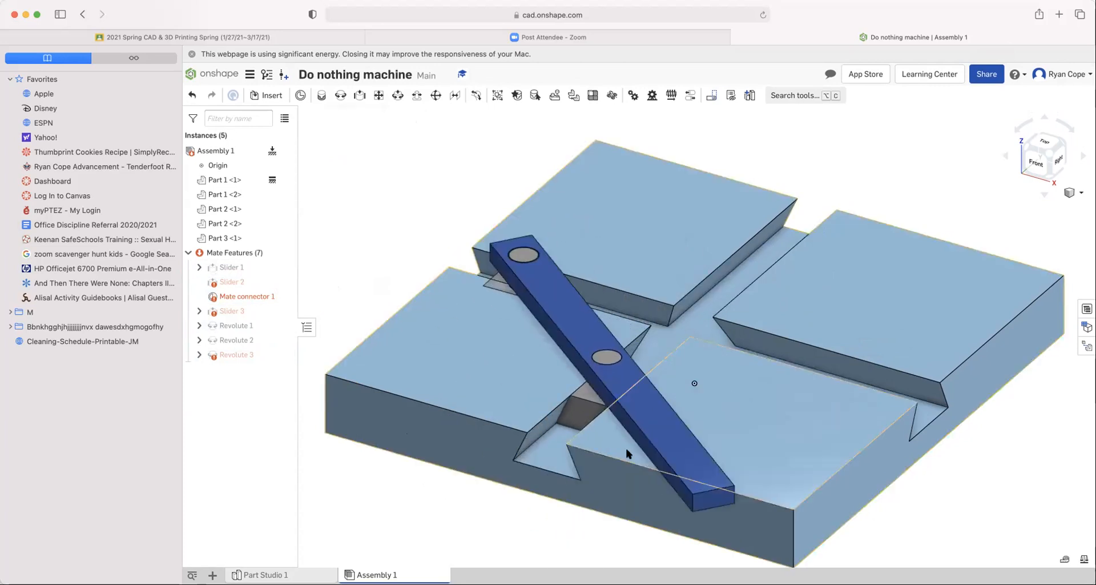
# - Edit Slider 3 and remove both of its mate connectors, Mate connector 1 and the one on Part 1 <1>
pyautogui.doubleClick(250, 312)
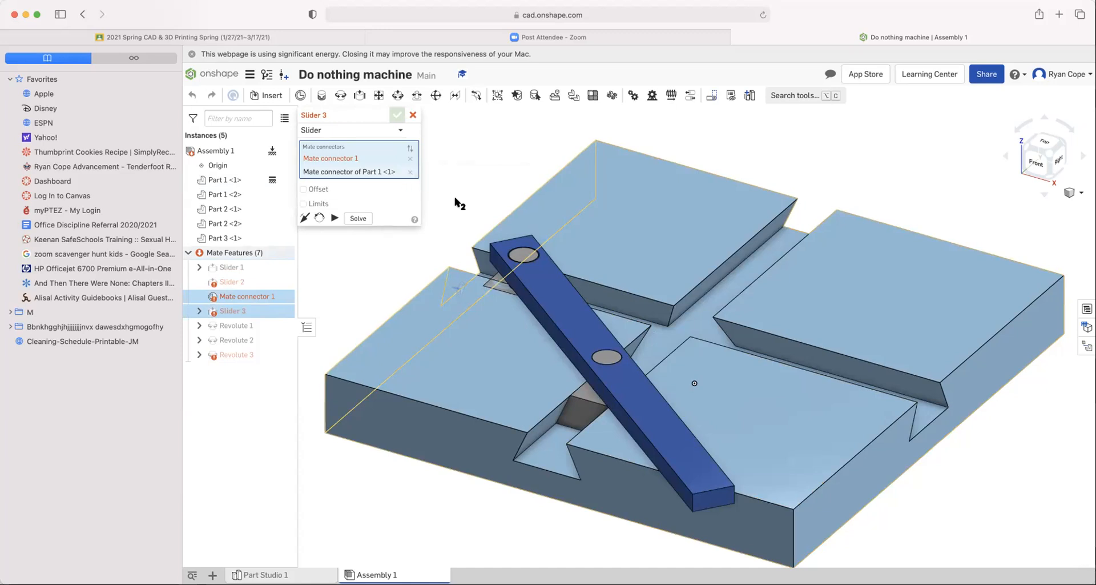
pyautogui.press('Right')
pyautogui.press('Right')
pyautogui.press('Right')
pyautogui.press('Right')
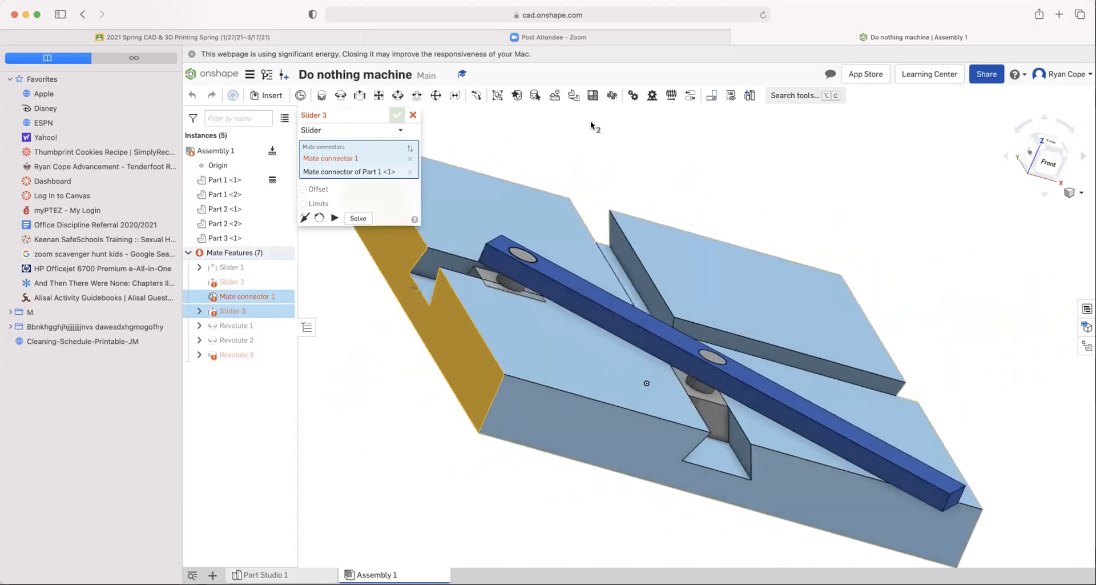
pyautogui.click(410, 172)
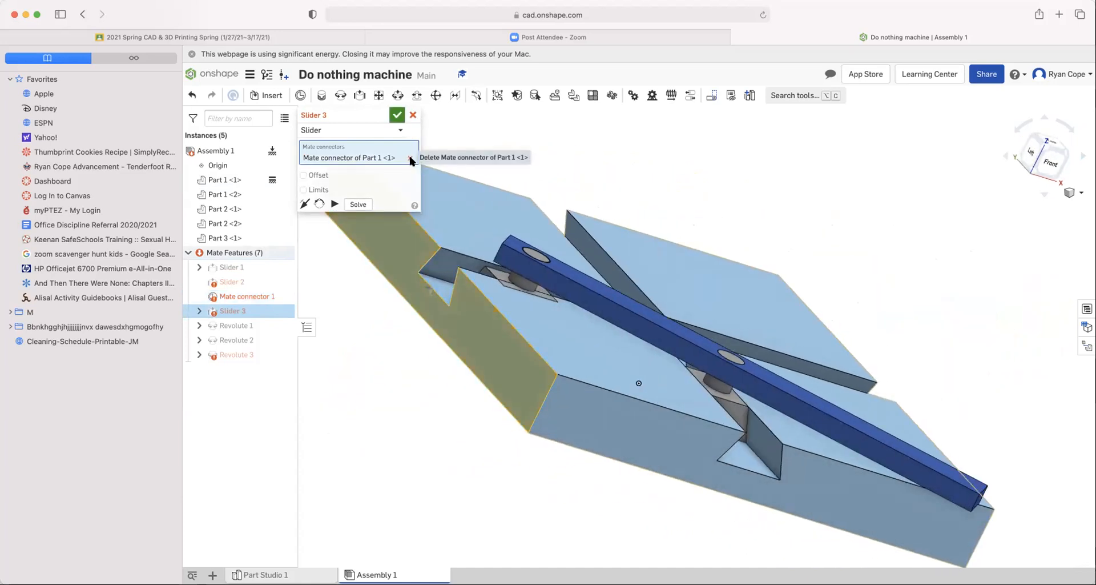
pyautogui.click(410, 157)
# - Redefine Slider 3 between the Part 2 <1> block's end face and the dovetail slot end of Part 1 <1>, and swing the bar to test it
pyautogui.click(1084, 156)
pyautogui.click(1043, 192)
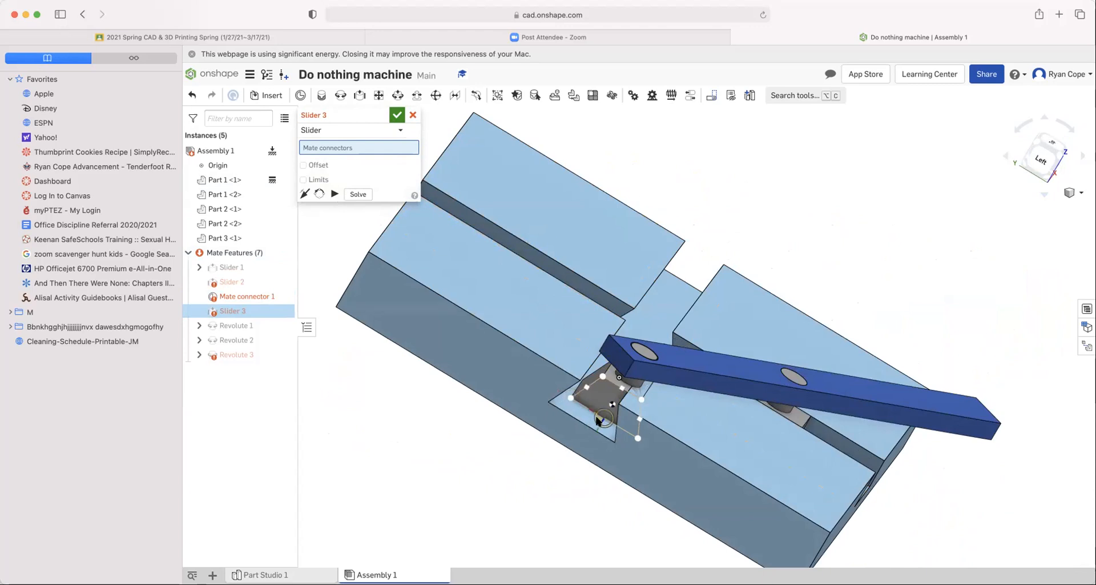
pyautogui.click(598, 421)
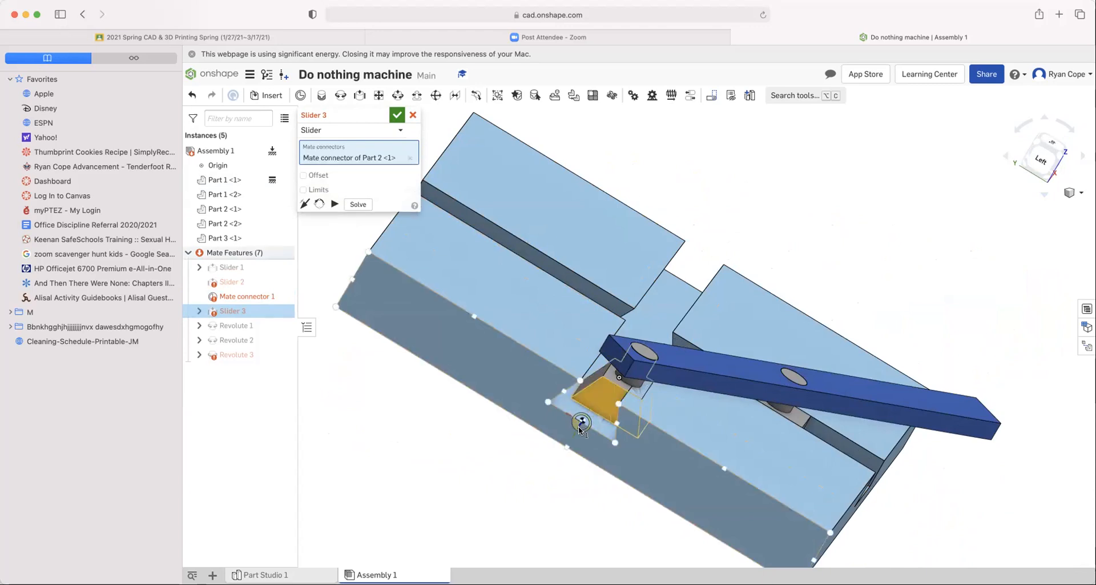
pyautogui.click(578, 426)
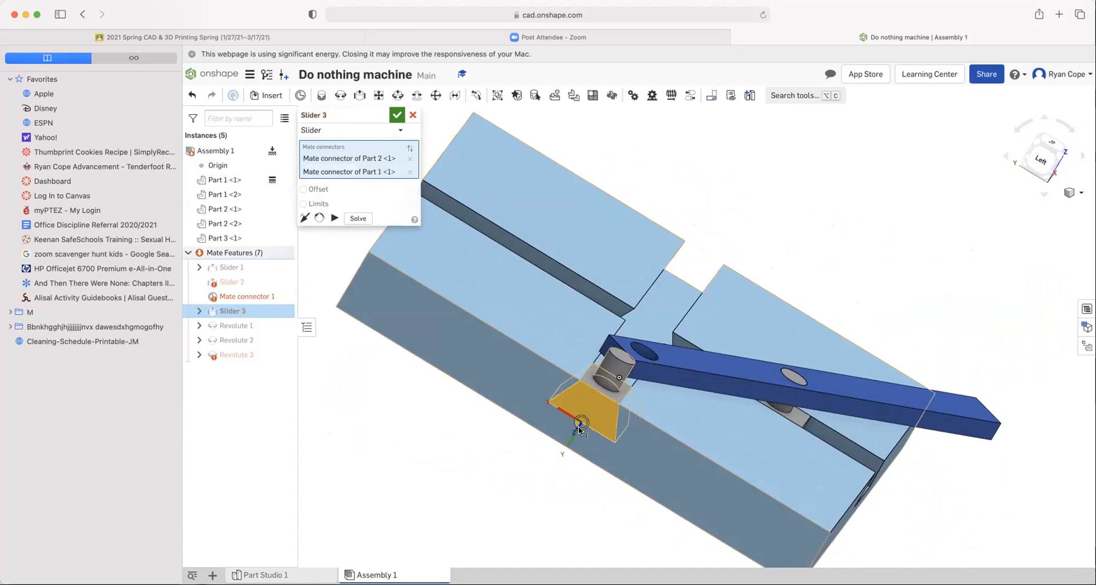
pyautogui.click(397, 115)
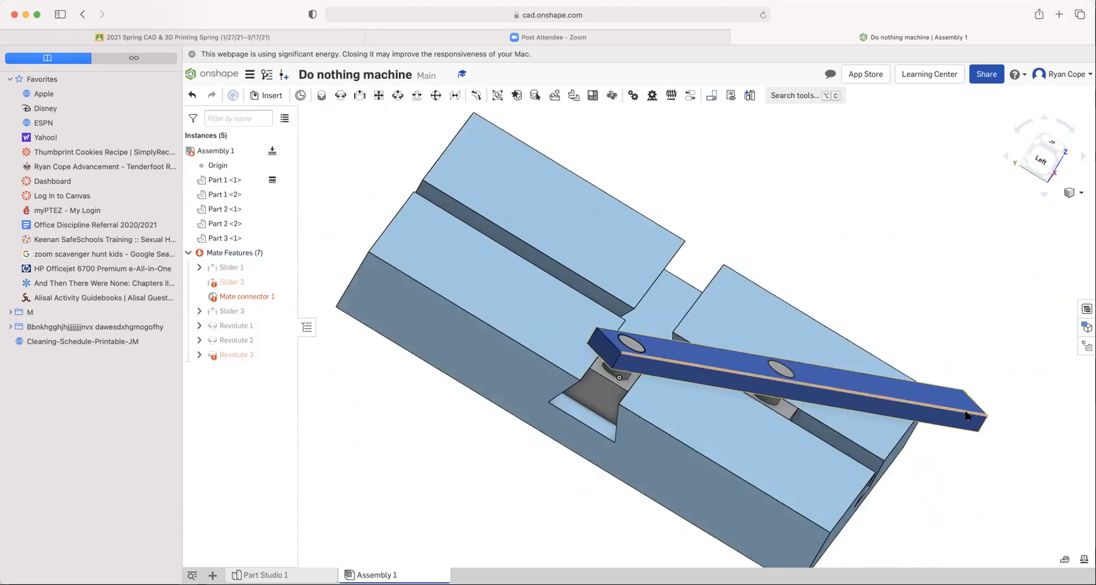
pyautogui.moveTo(946, 390); pyautogui.dragTo(502, 143)
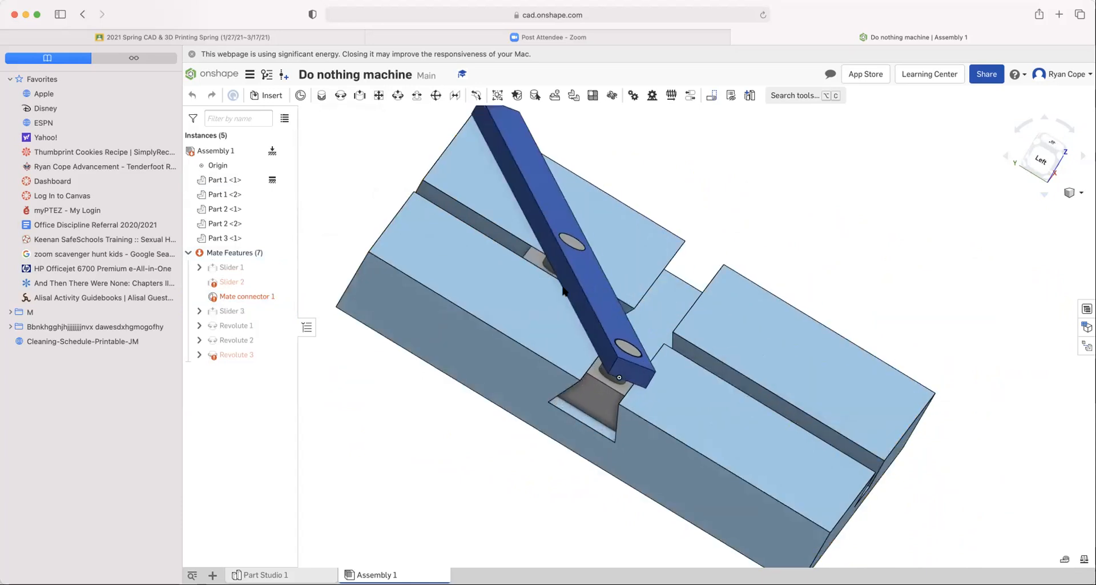
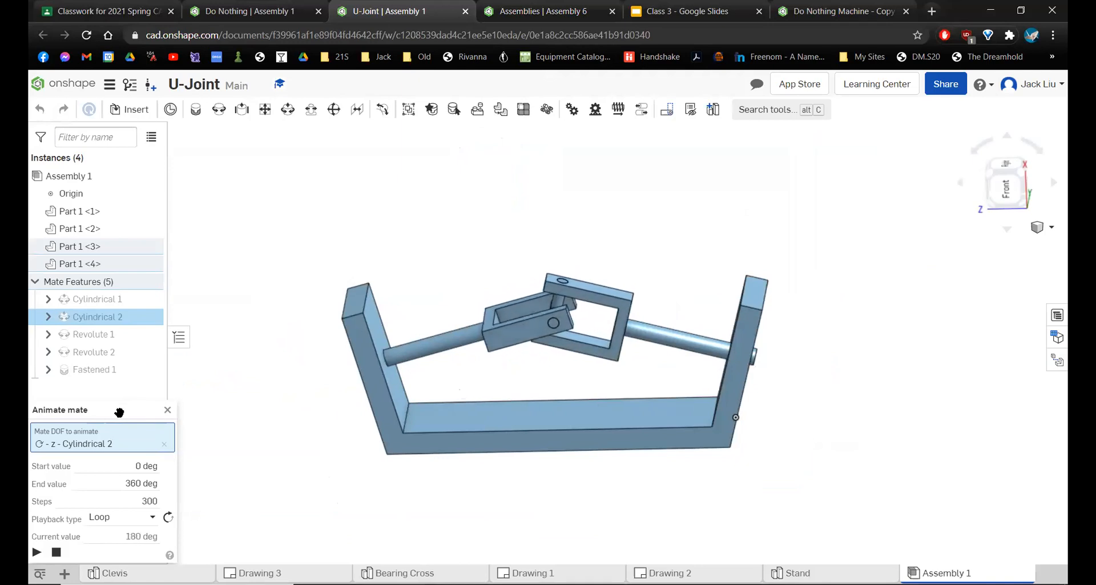
# - Examine the shaft end protruding through the stand of the U-Joint assembly while the Cylindrical 2 mate animates
pyautogui.scroll(5, 686, 402)
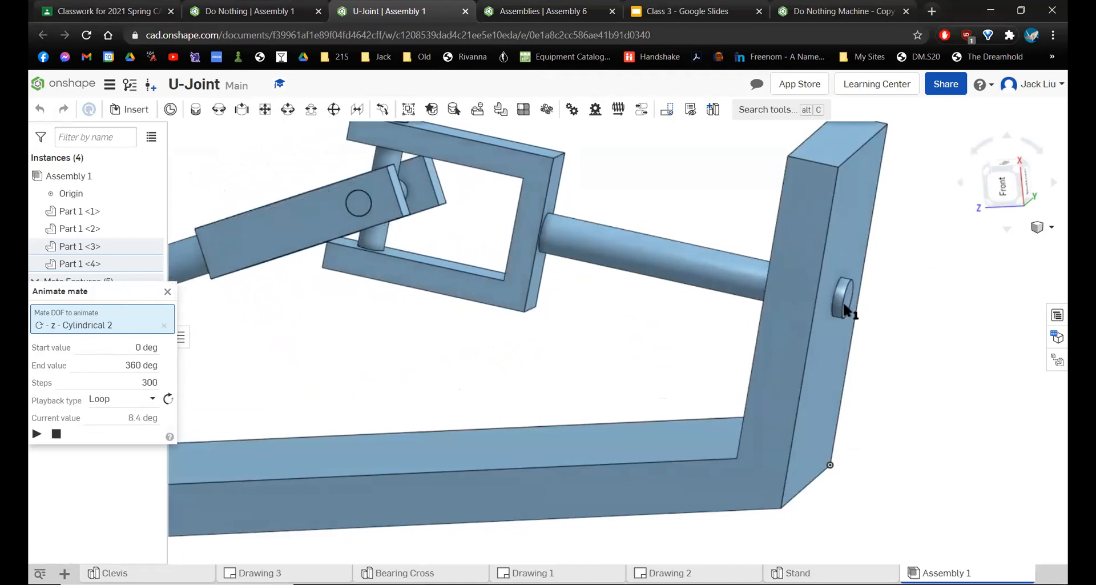
pyautogui.scroll(-5, 717, 309)
pyautogui.moveTo(606, 301); pyautogui.dragTo(626, 310, button='right')
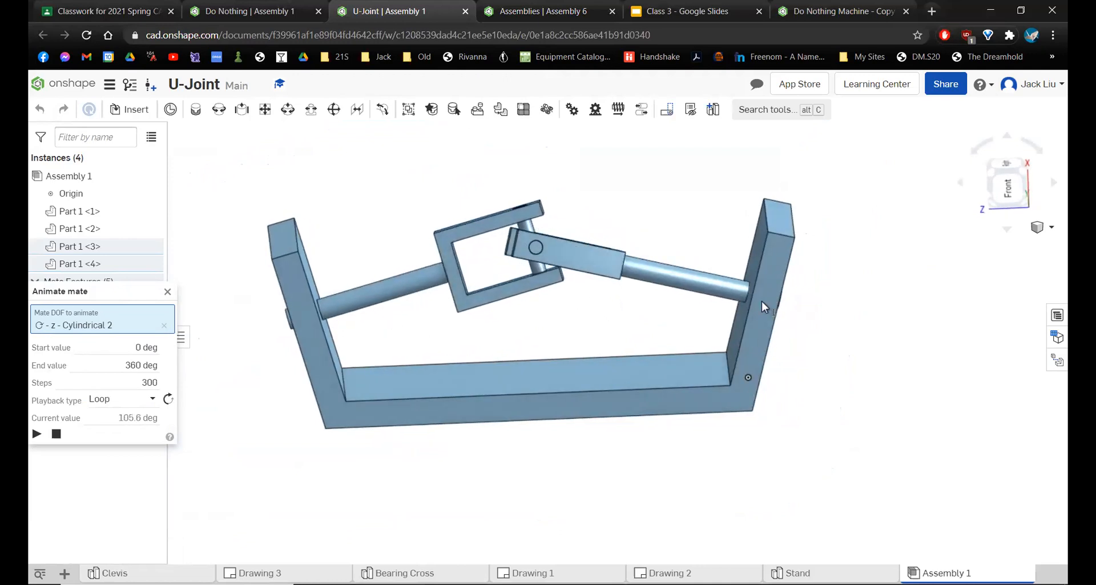
pyautogui.scroll(5, 748, 285)
pyautogui.moveTo(707, 275); pyautogui.dragTo(799, 286, button='right')
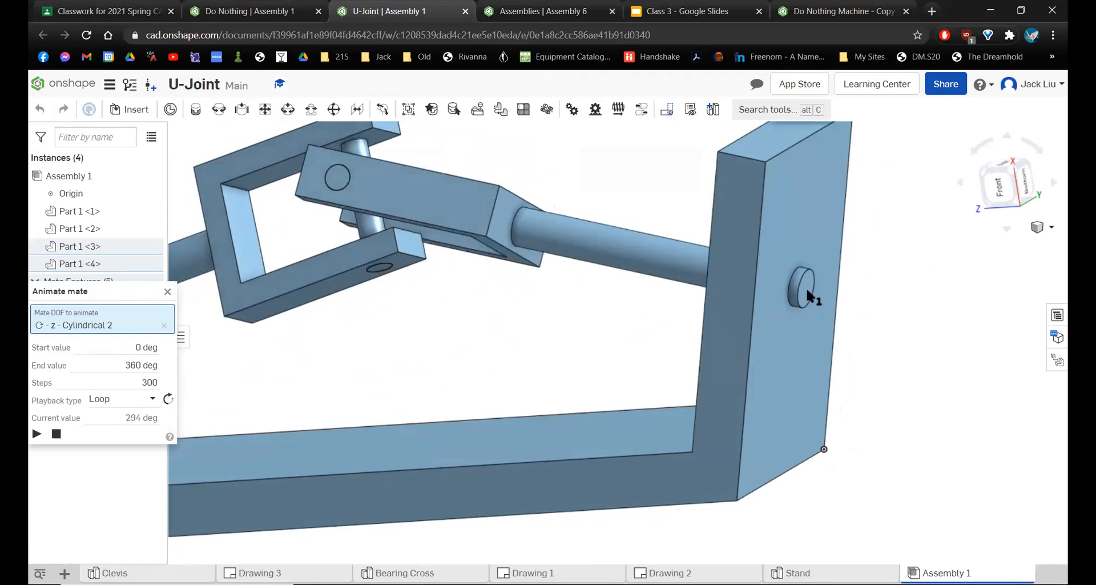
pyautogui.scroll(5, 806, 293)
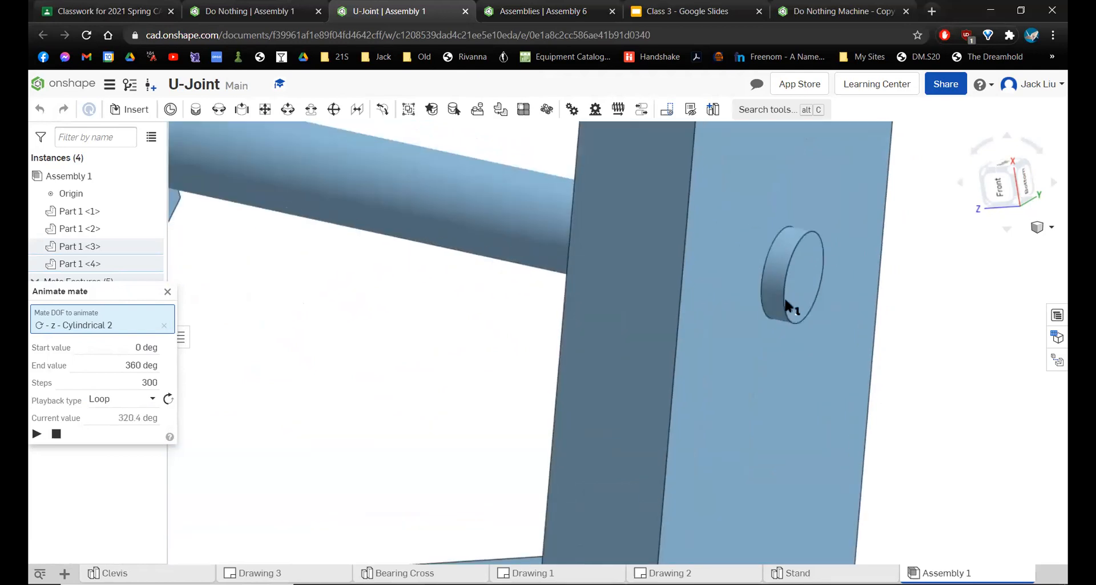
pyautogui.scroll(-5, 788, 311)
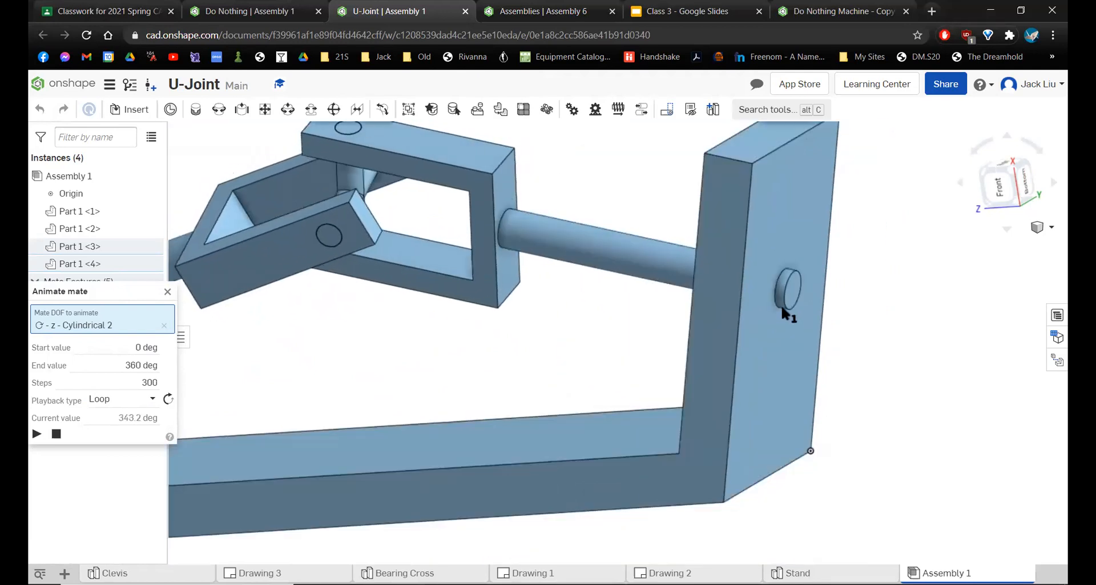
pyautogui.scroll(-3, 835, 265)
pyautogui.scroll(3, 363, 302)
pyautogui.scroll(-3, 394, 307)
# - Examine the animated U-Joint's two clevises and bearing cross from several angles
pyautogui.moveTo(479, 312); pyautogui.dragTo(374, 290, button='right')
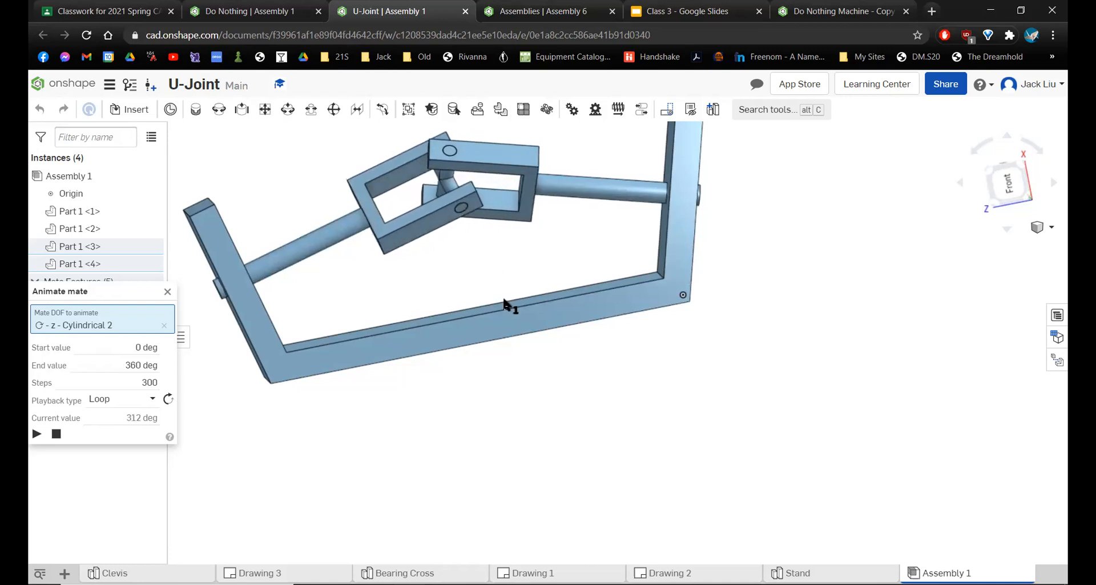
pyautogui.moveTo(457, 284); pyautogui.dragTo(669, 207, button='right')
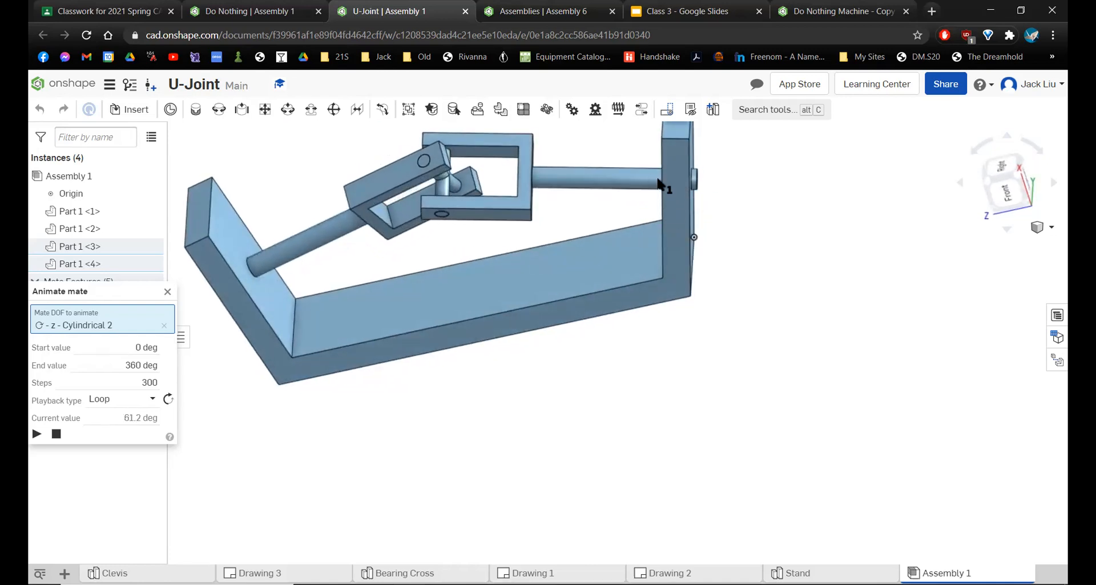
pyautogui.moveTo(542, 371); pyautogui.dragTo(507, 313, button='right')
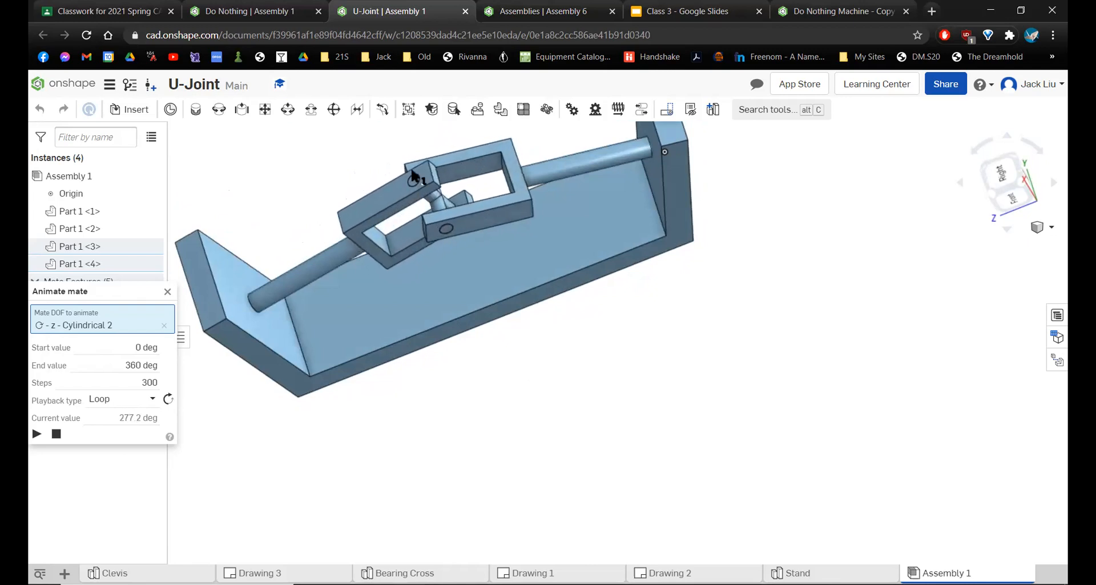
pyautogui.moveTo(443, 214); pyautogui.dragTo(432, 150, button='right')
pyautogui.moveTo(724, 346); pyautogui.dragTo(660, 378, button='right')
pyautogui.moveTo(421, 294); pyautogui.dragTo(439, 309, button='right')
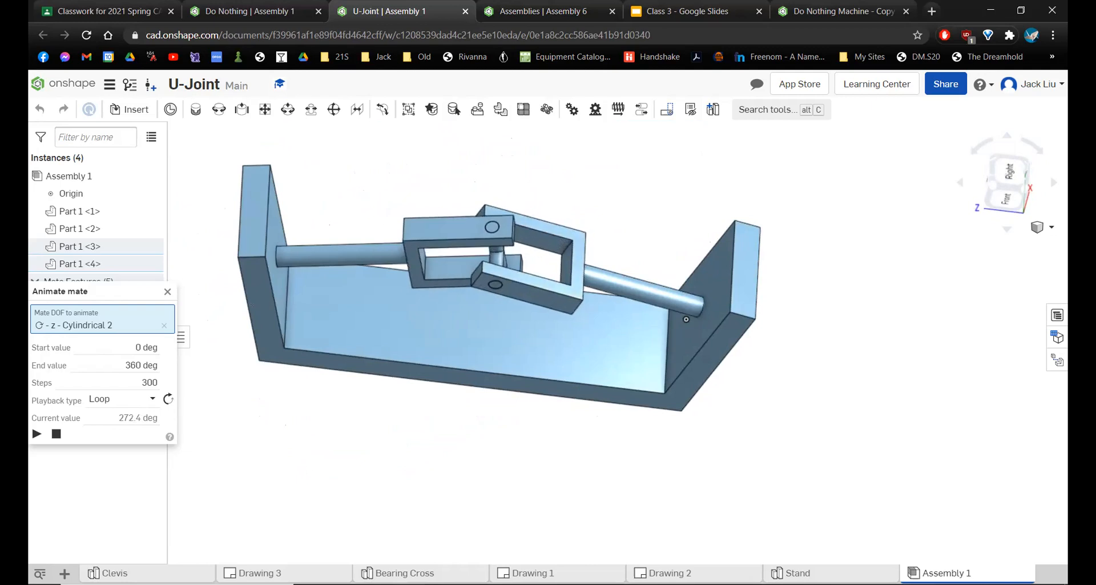
# - Open the Bearing Cross part studio and switch to the Clevis part studio to view the clevis model
pyautogui.click(405, 572)
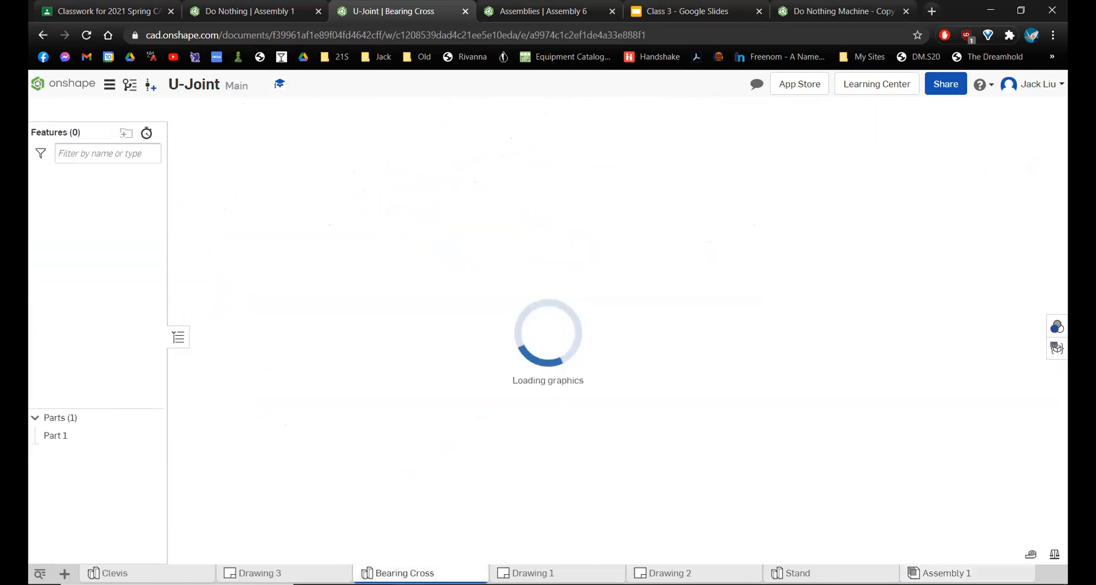
pyautogui.click(108, 572)
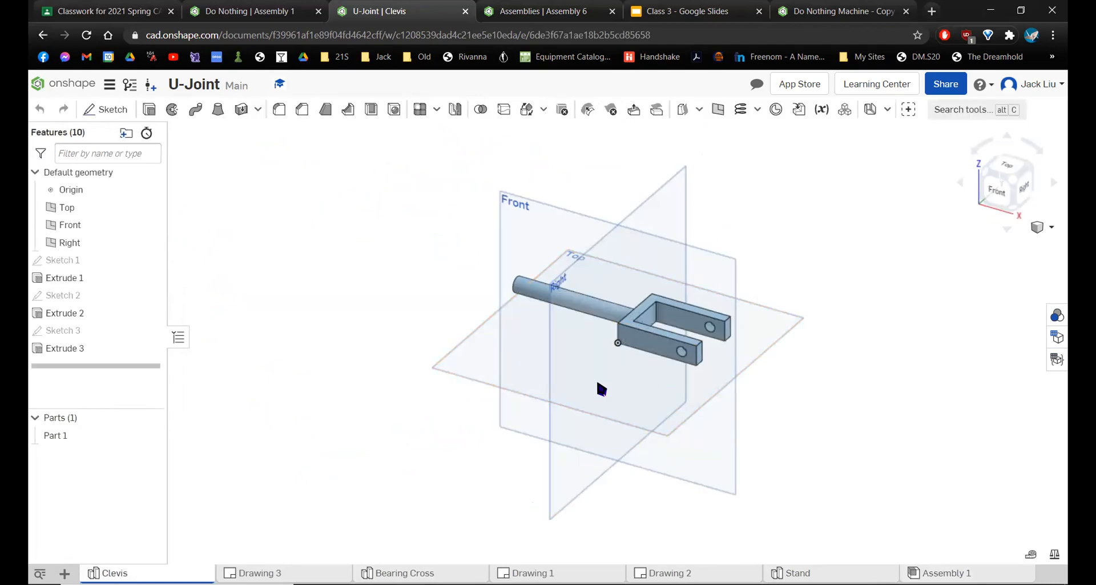
# - Examine the bearing cross model and the stand model in their part studios from several angles
pyautogui.hotkey('alt', 'Left')
pyautogui.scroll(4, 619, 359)
pyautogui.moveTo(599, 309); pyautogui.dragTo(690, 502, button='right')
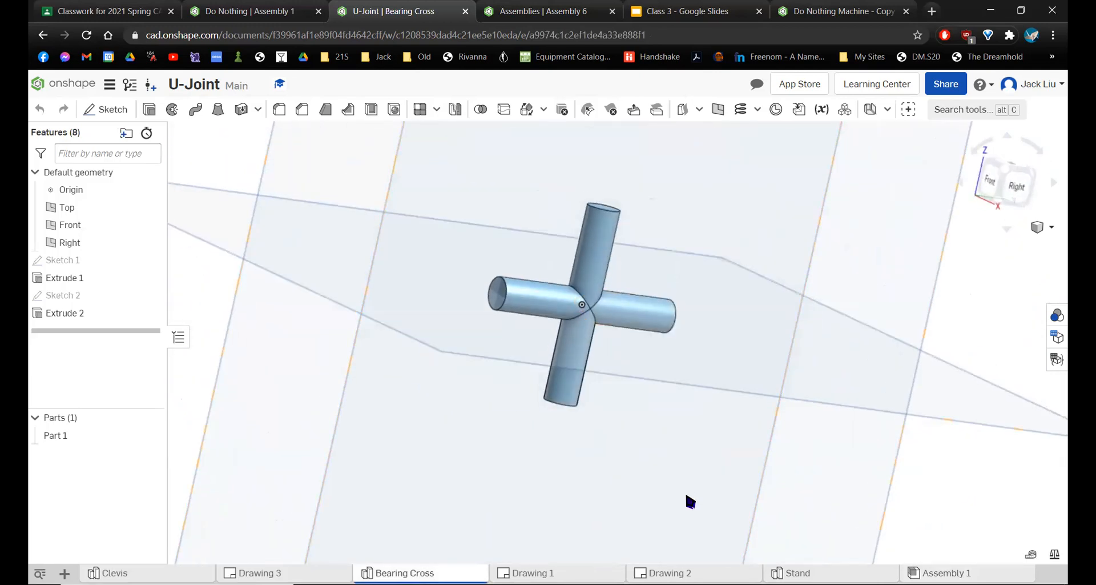
pyautogui.hotkey('alt', 'Left')
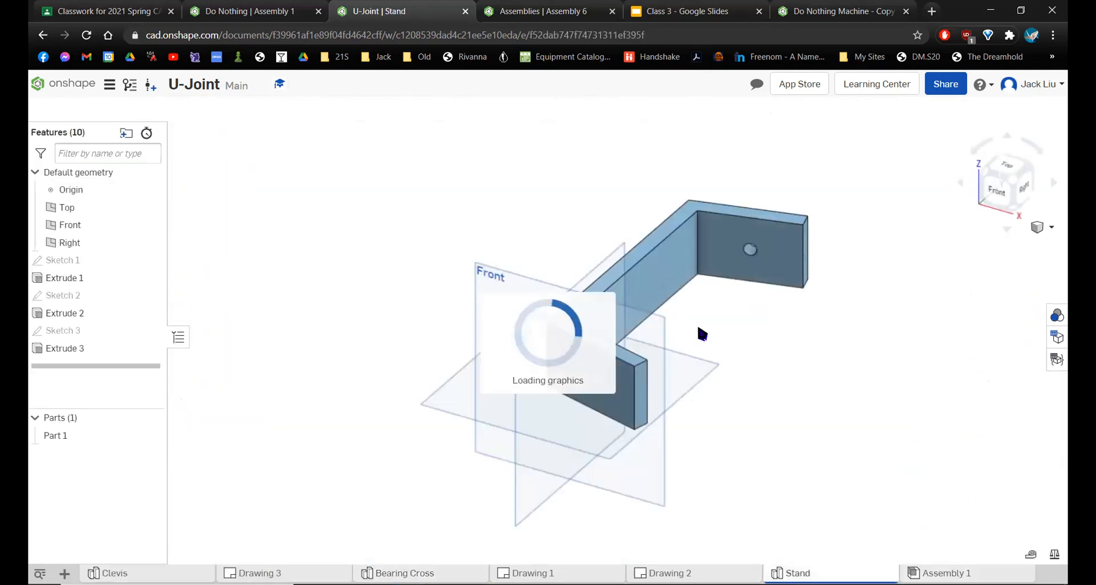
pyautogui.moveTo(670, 298); pyautogui.dragTo(835, 215, button='right')
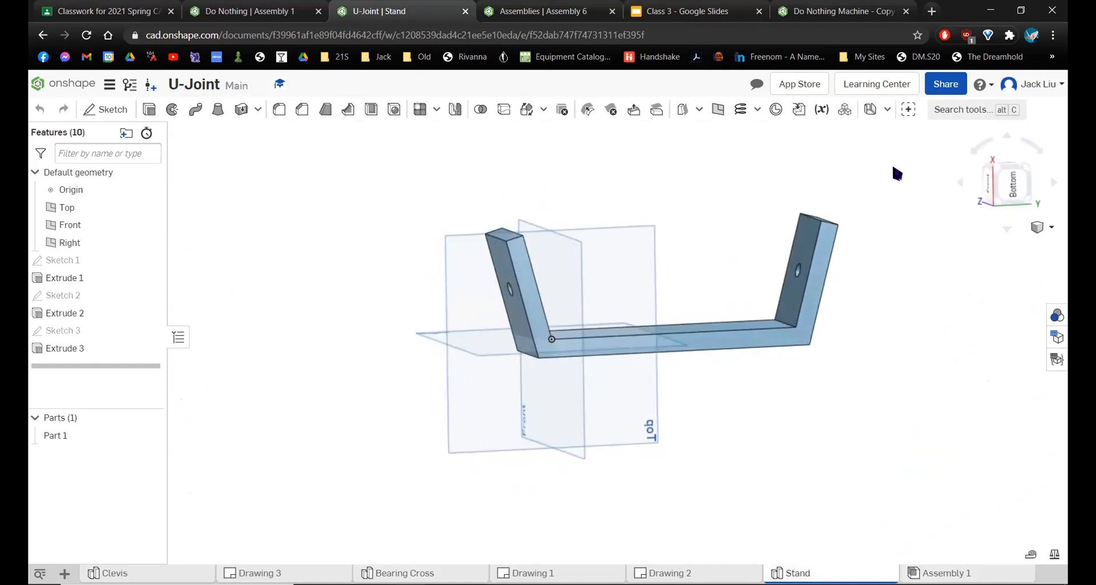
pyautogui.scroll(3, 656, 306)
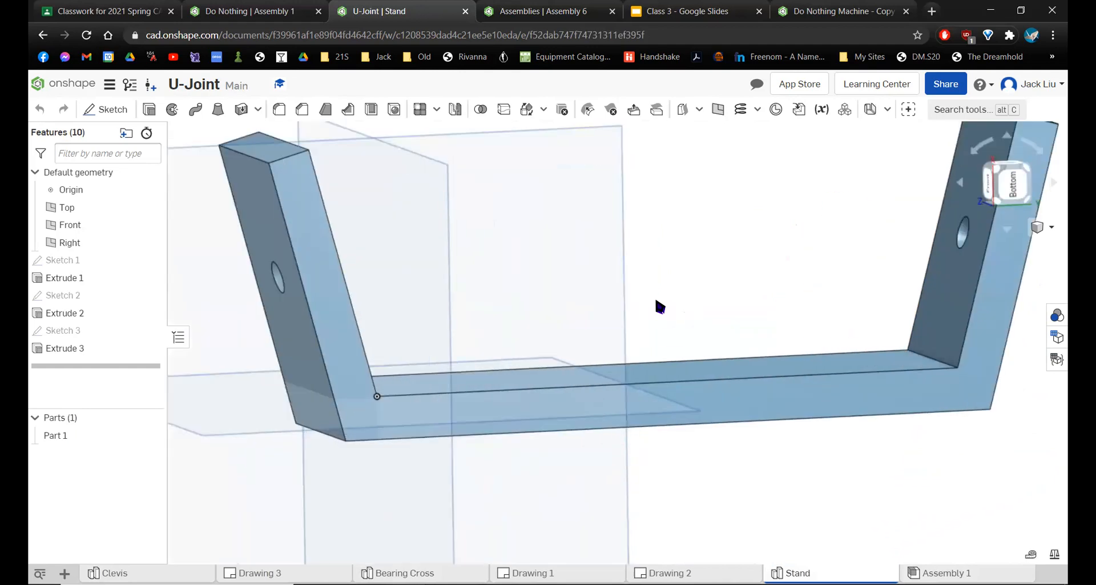
pyautogui.scroll(-1, 661, 307)
pyautogui.moveTo(655, 301); pyautogui.dragTo(646, 329, button='right')
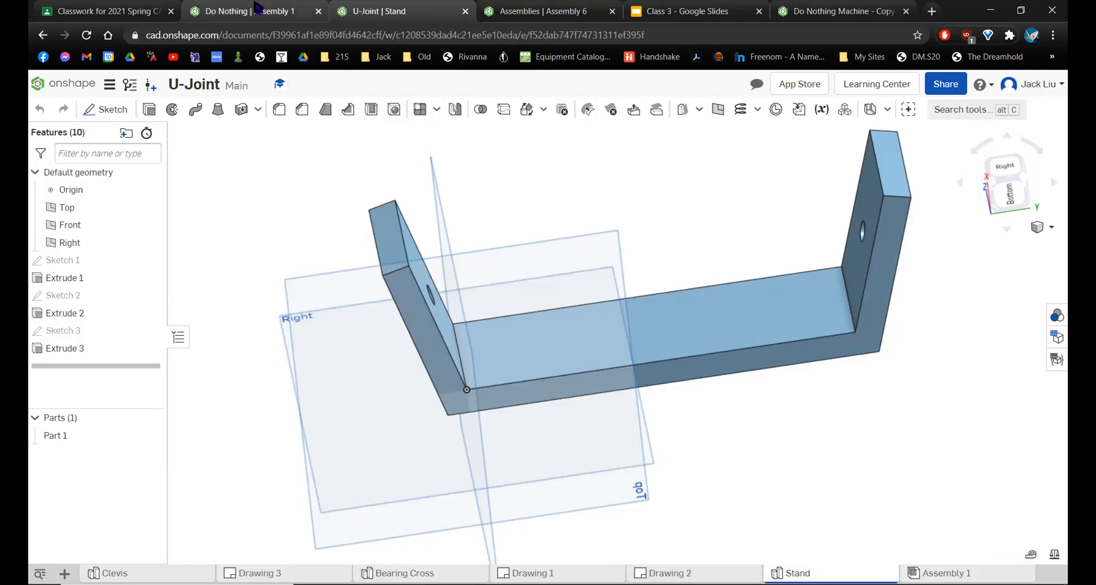
# - Switch to Google Classroom and open BearingCross.pdf from the U-Joint Drawings (Homework) material
pyautogui.click(145, 9)
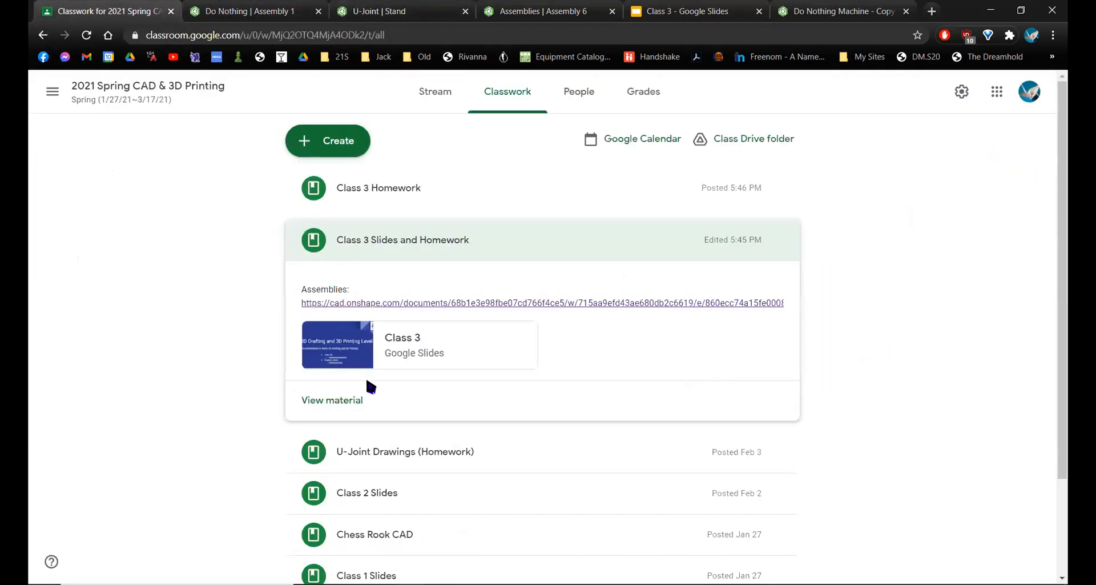
pyautogui.scroll(-2, 371, 386)
pyautogui.click(460, 330)
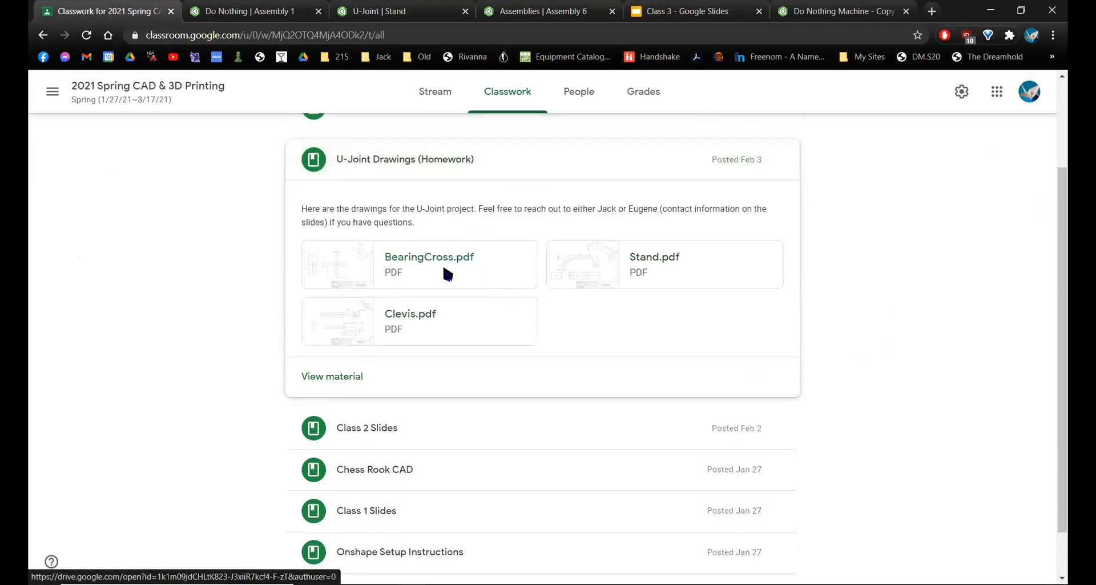
pyautogui.click(447, 274)
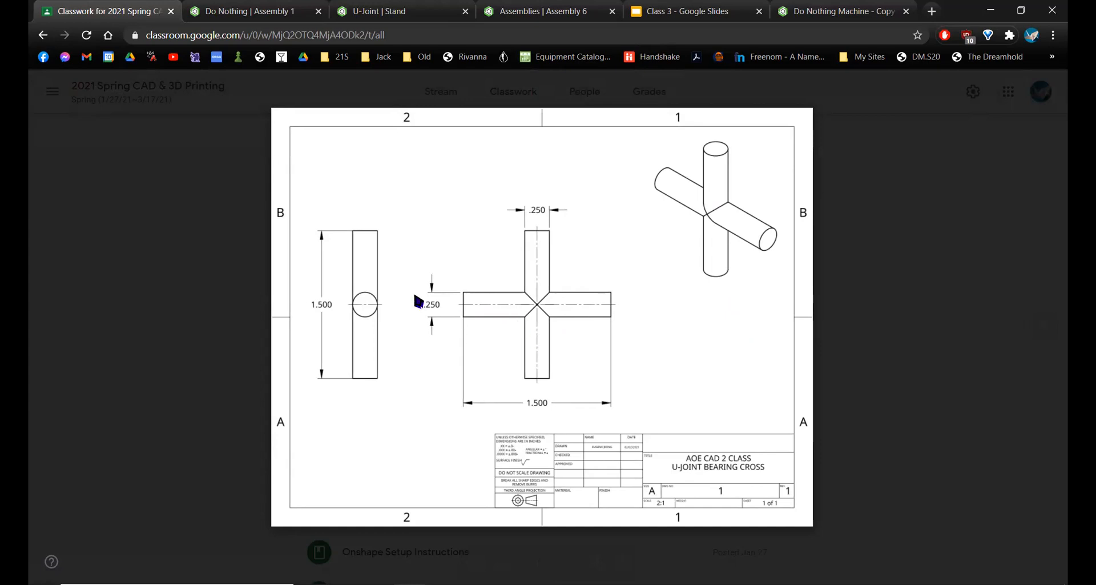
# - Return to the U-Joint document in Onshape and create a new part studio
pyautogui.click(398, 10)
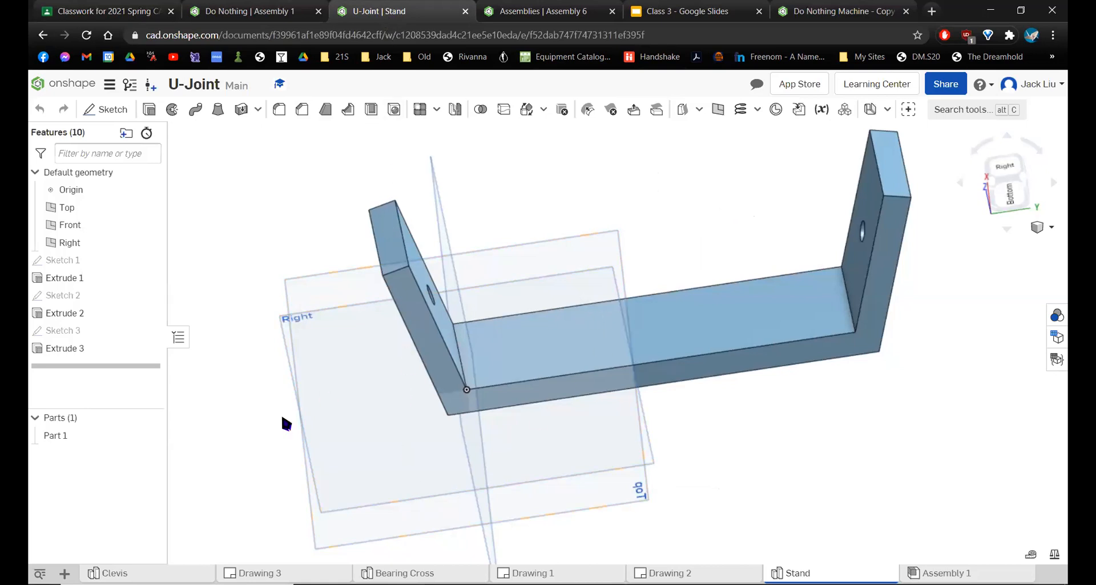
pyautogui.click(65, 572)
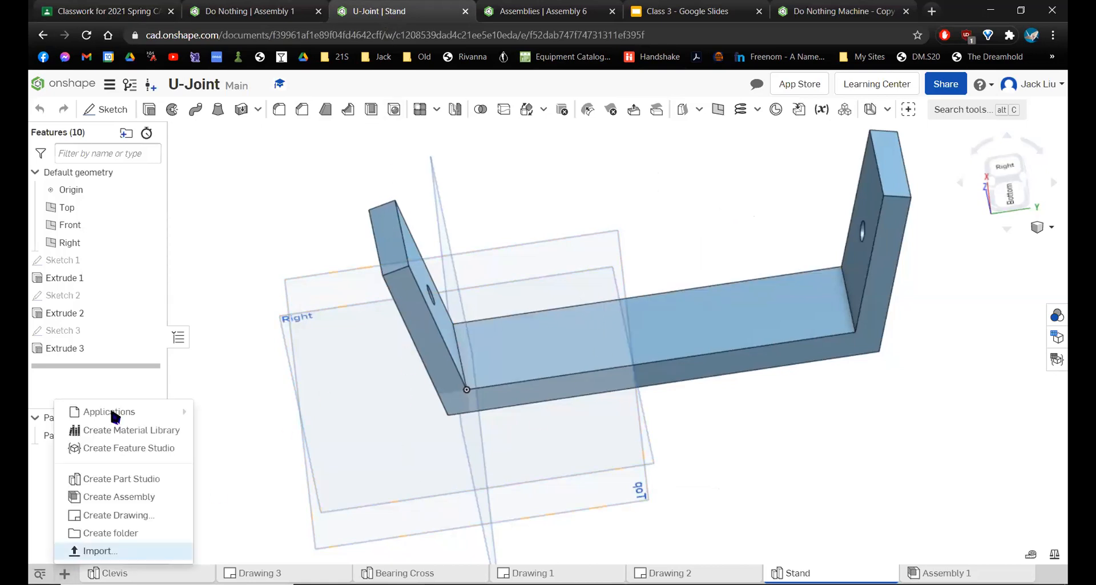
pyautogui.click(108, 483)
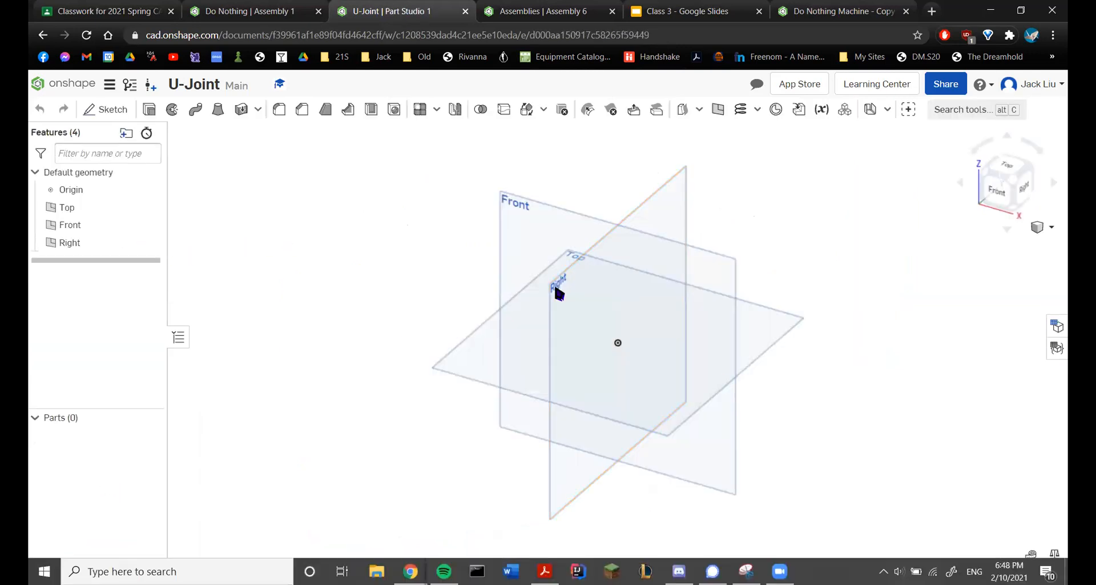
# - Sketch a circle about 2.227 in in diameter centred on the origin of the Top plane
pyautogui.click(113, 111)
pyautogui.click(502, 367)
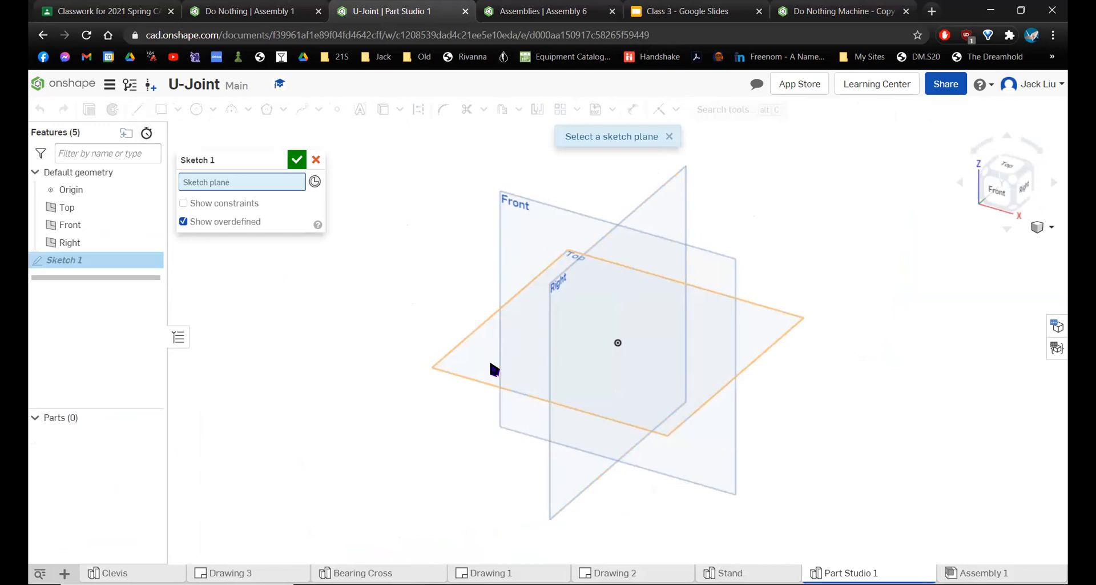
pyautogui.click(196, 109)
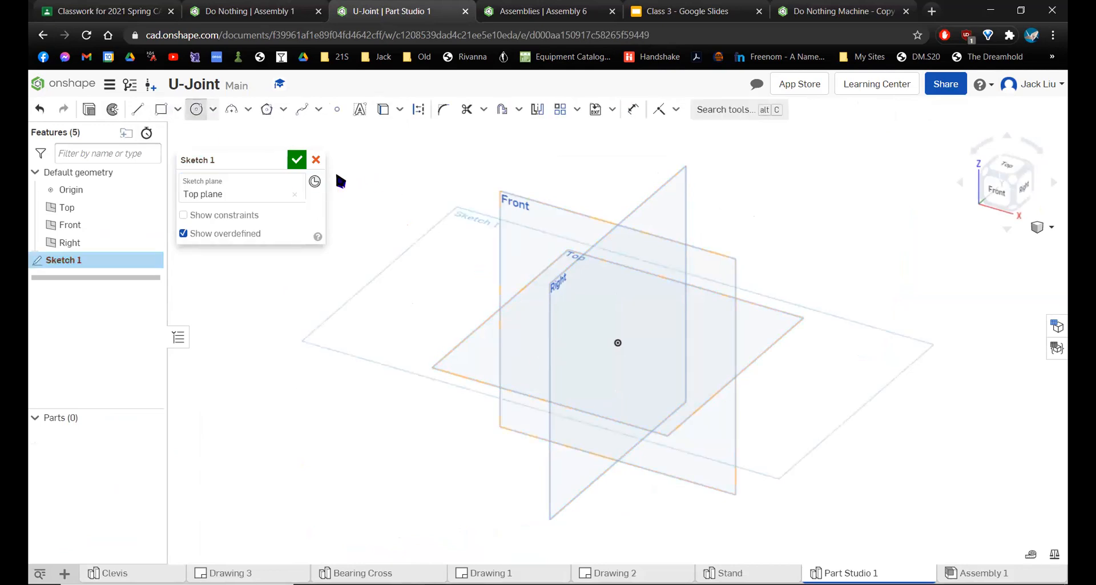
pyautogui.press('n')
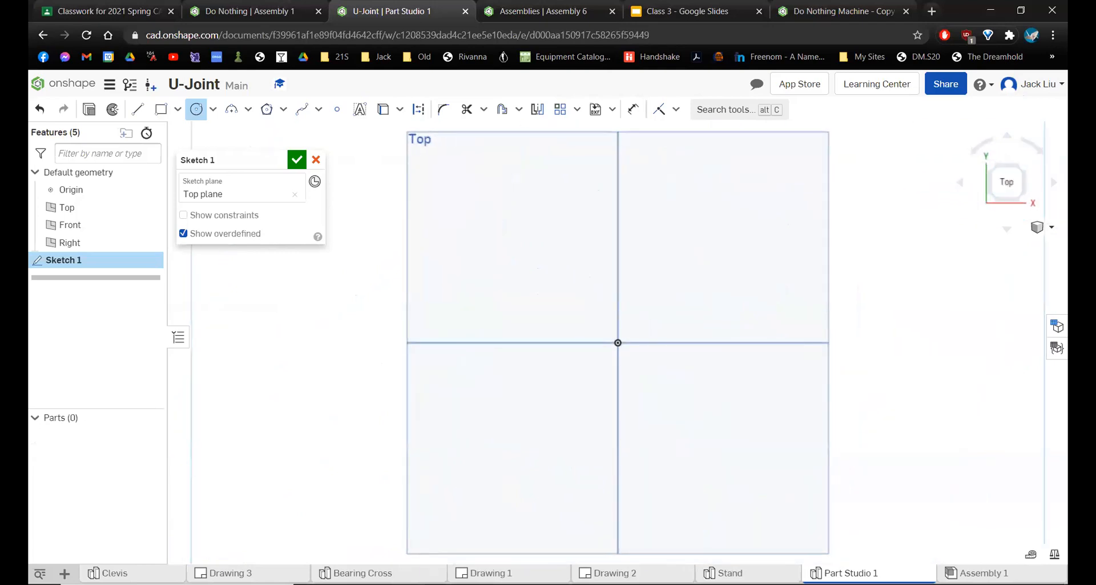
pyautogui.click(618, 342)
pyautogui.click(571, 280)
# - Check the bearing cross drawing in Google Classroom and dimension the sketched circle's diameter as 0.25 in
pyautogui.click(860, 3)
pyautogui.click(210, 8)
pyautogui.click(123, 8)
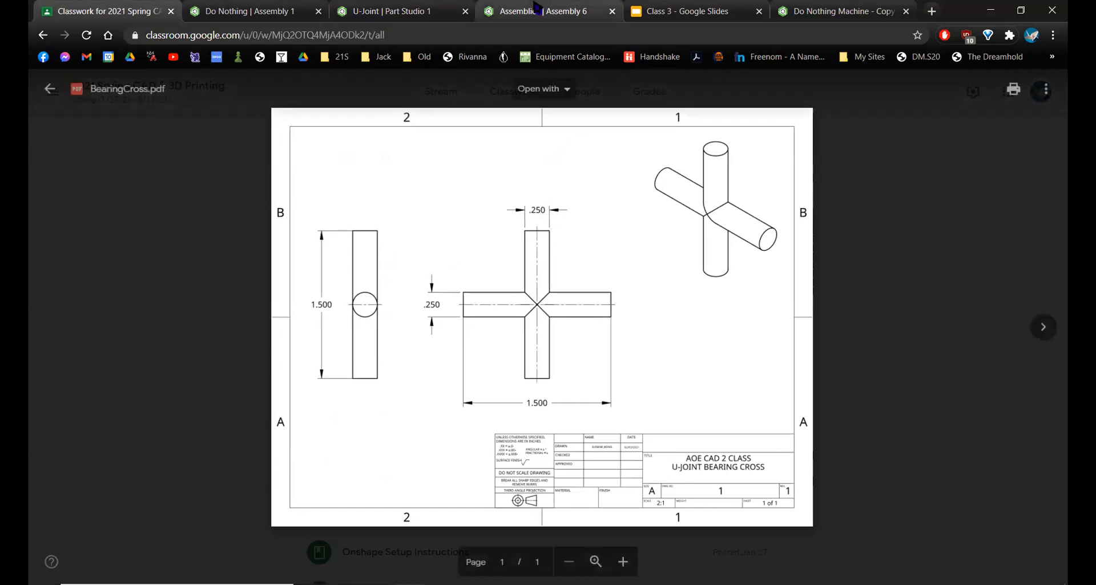
pyautogui.click(836, 11)
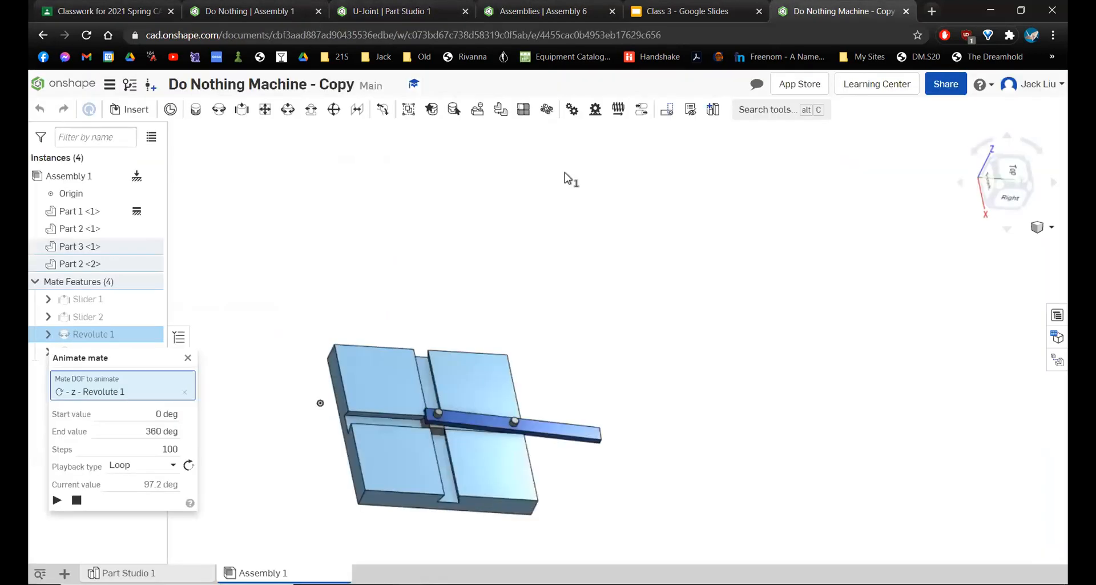
pyautogui.click(394, 11)
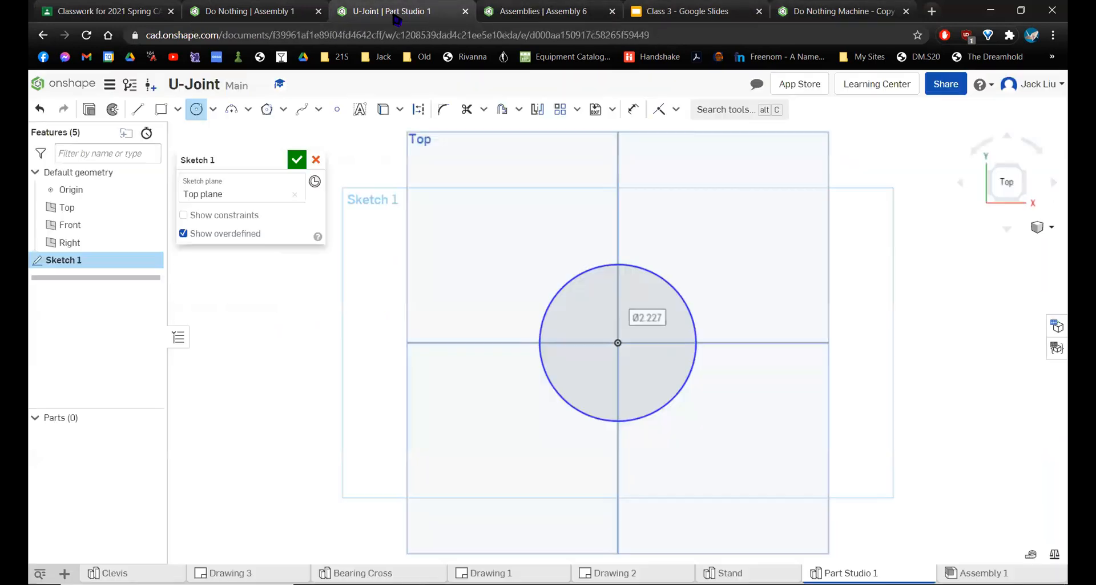
pyautogui.press('d')
pyautogui.click(579, 271)
pyautogui.click(477, 258)
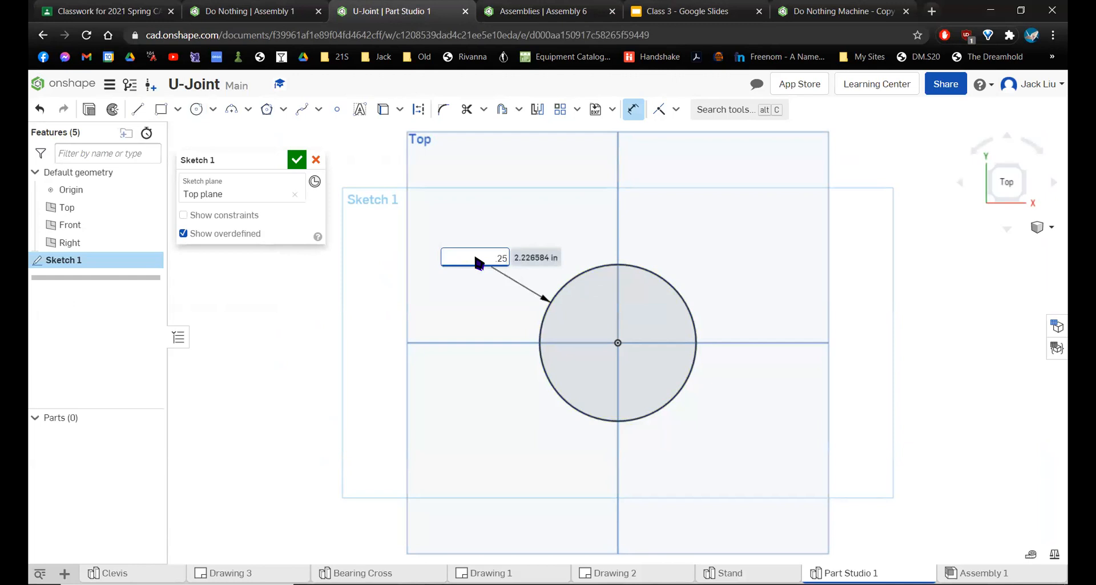
pyautogui.press('Return')
pyautogui.scroll(5, 649, 313)
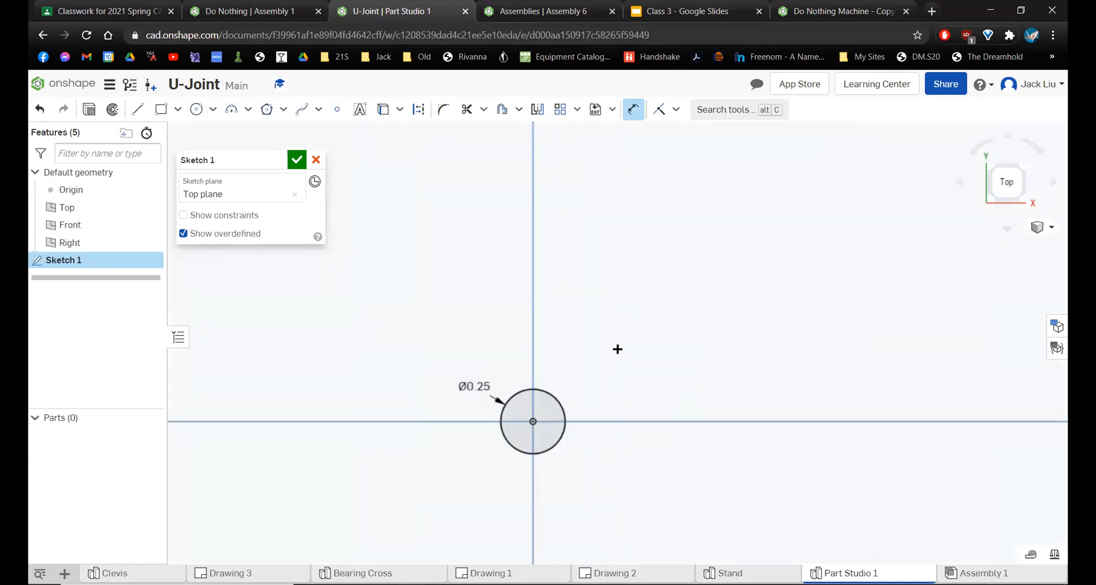
pyautogui.moveTo(617, 348); pyautogui.dragTo(619, 283, button='middle')
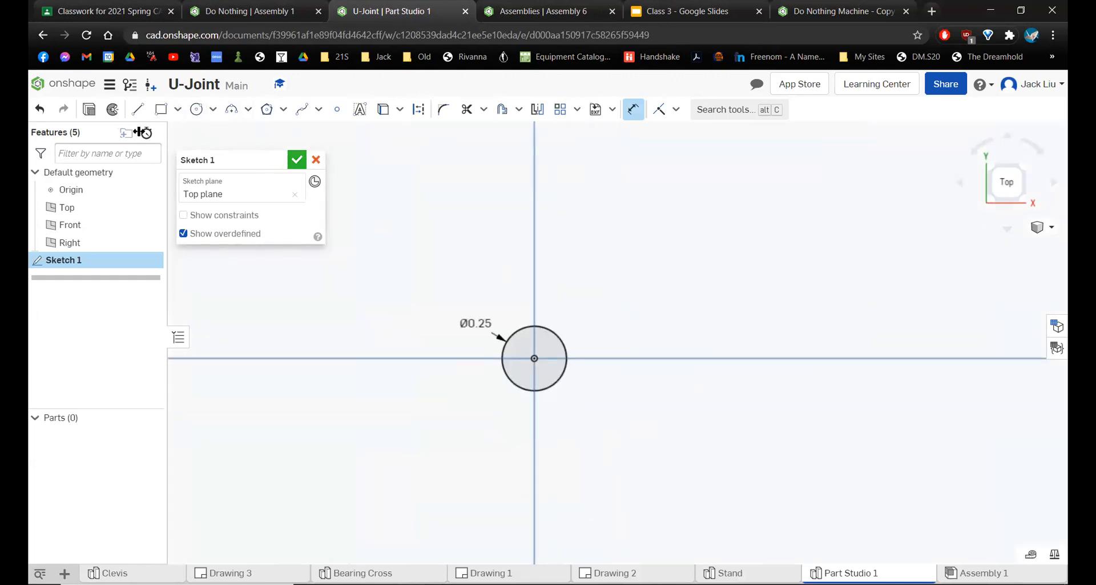
# - Leave the circle sketch and start a blind extrusion of its region as a new solid
pyautogui.click(127, 110)
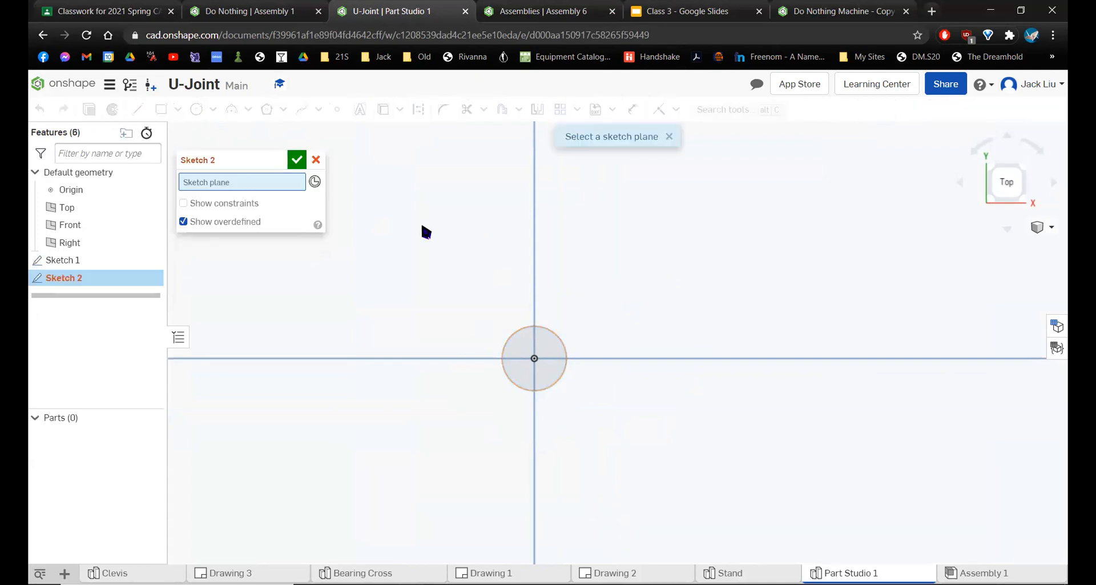
pyautogui.click(316, 160)
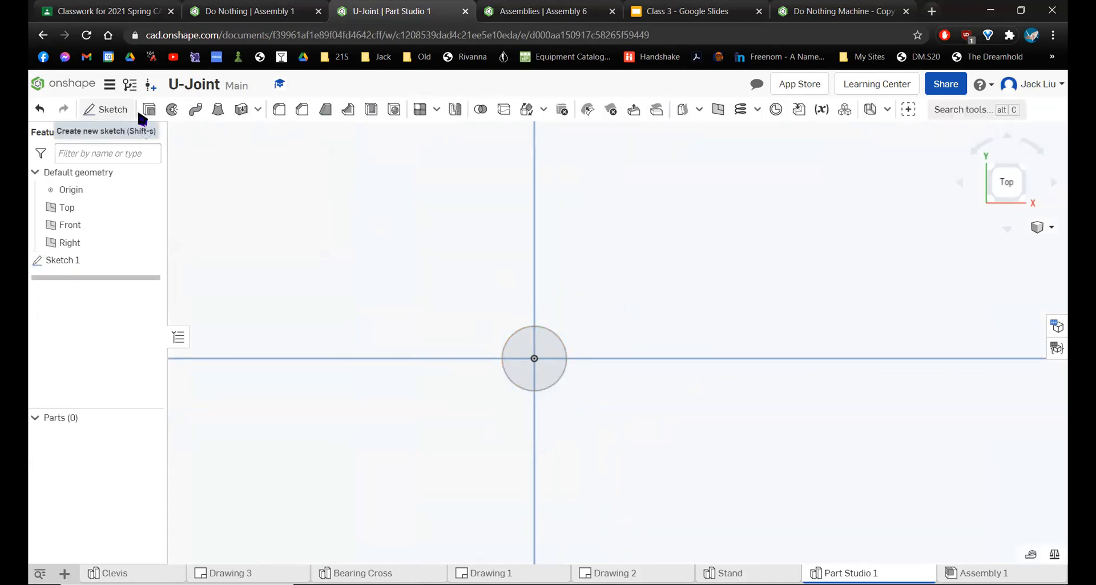
pyautogui.click(149, 109)
pyautogui.click(549, 346)
pyautogui.moveTo(548, 341); pyautogui.dragTo(546, 303, button='right')
pyautogui.scroll(-3, 547, 305)
pyautogui.moveTo(628, 317); pyautogui.dragTo(646, 260, button='right')
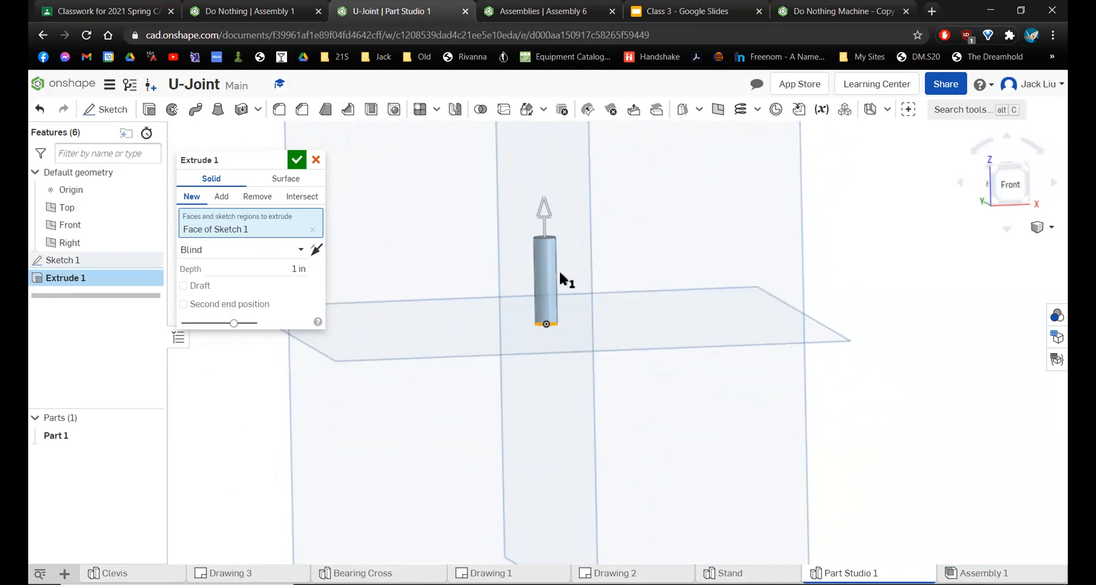
pyautogui.scroll(4, 553, 283)
pyautogui.scroll(-5, 545, 262)
pyautogui.moveTo(573, 275); pyautogui.dragTo(556, 252, button='right')
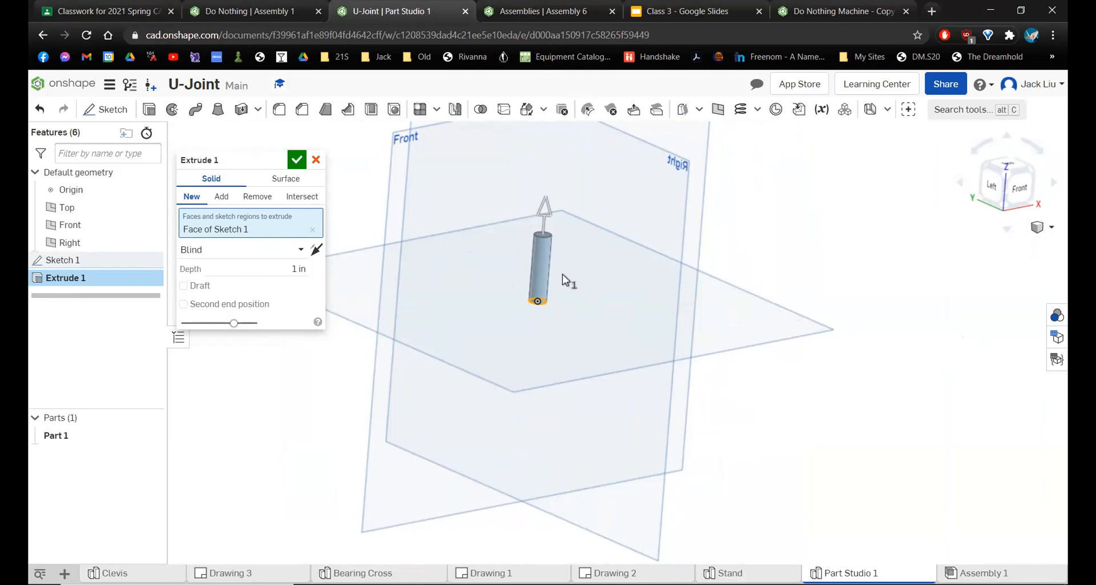
pyautogui.scroll(3, 563, 280)
pyautogui.moveTo(553, 281); pyautogui.dragTo(538, 324, button='right')
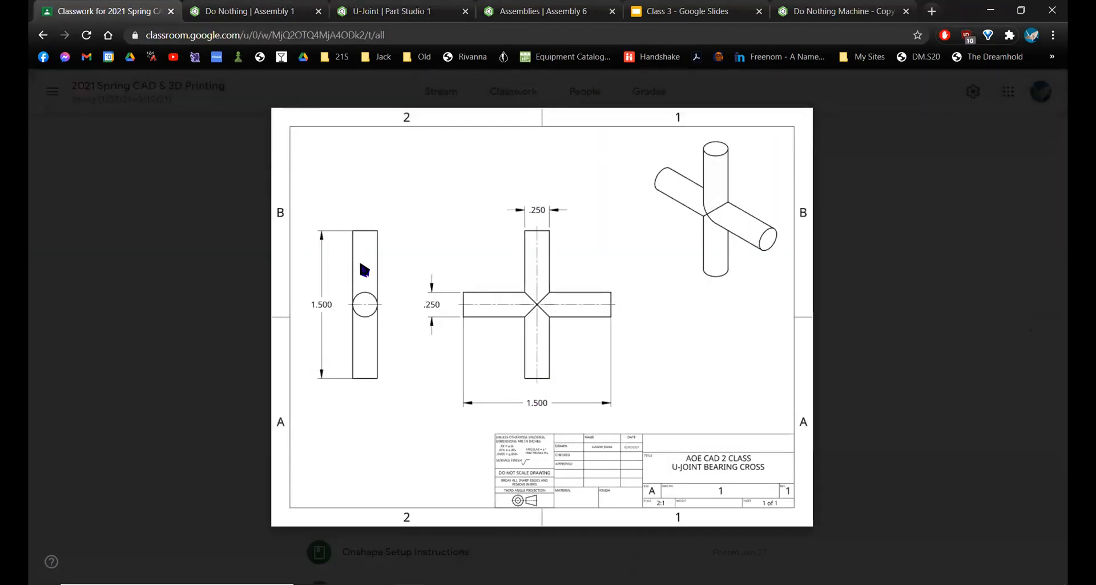
# - Set the circle's extrusion depth to 1.5/2 in and finish the extrusion
pyautogui.click(256, 11)
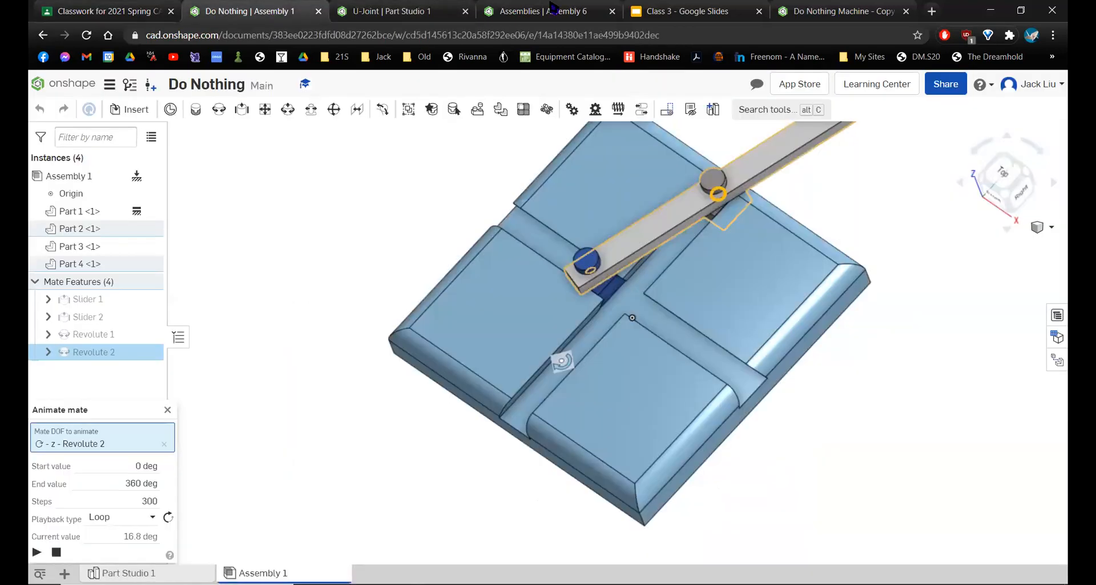
pyautogui.click(434, 10)
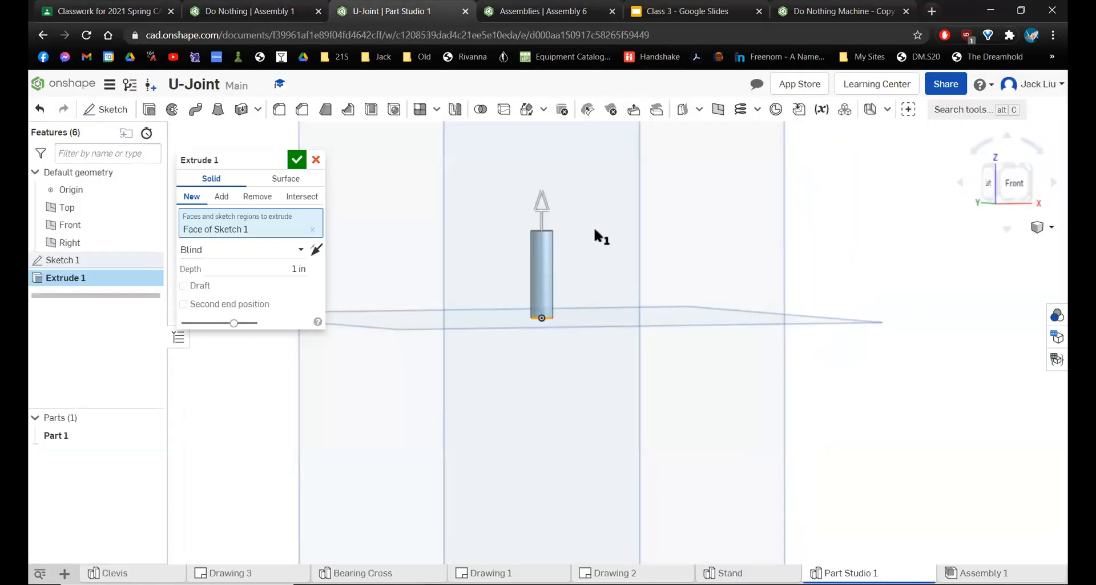
pyautogui.click(273, 275)
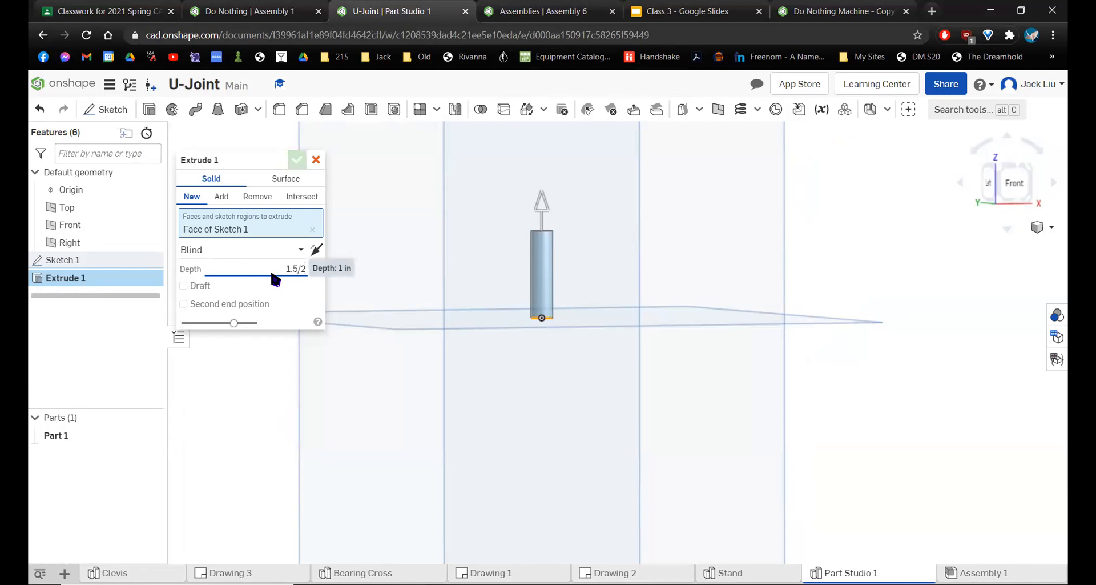
pyautogui.press('Return')
# - Extrude the cylinder's bottom face outward by 1.5/2 in, adding it to Part 1
pyautogui.moveTo(523, 337); pyautogui.dragTo(492, 189, button='right')
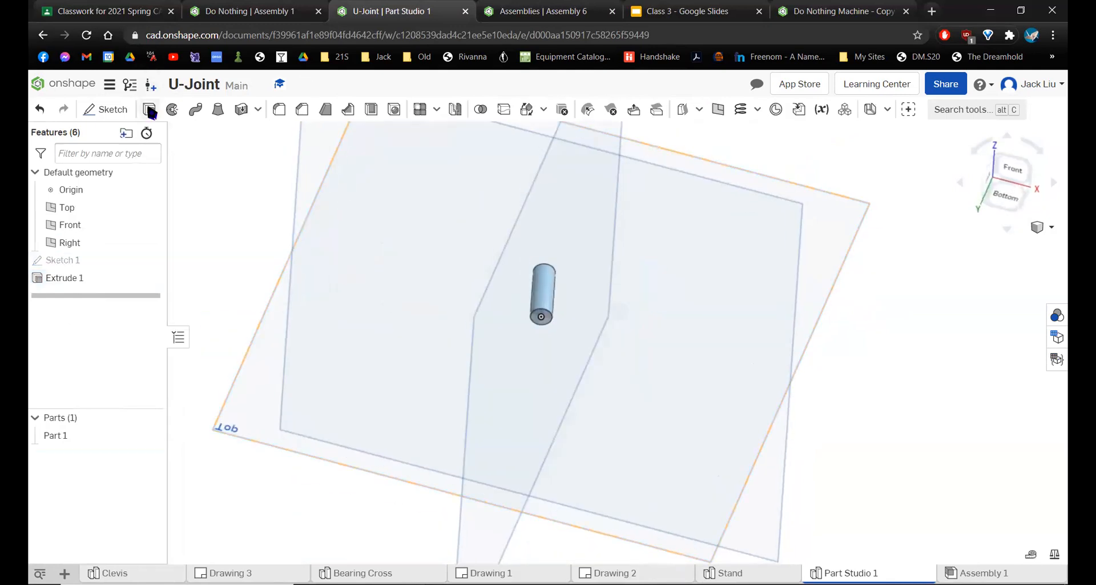
pyautogui.click(541, 321)
pyautogui.press('space')
pyautogui.click(528, 330)
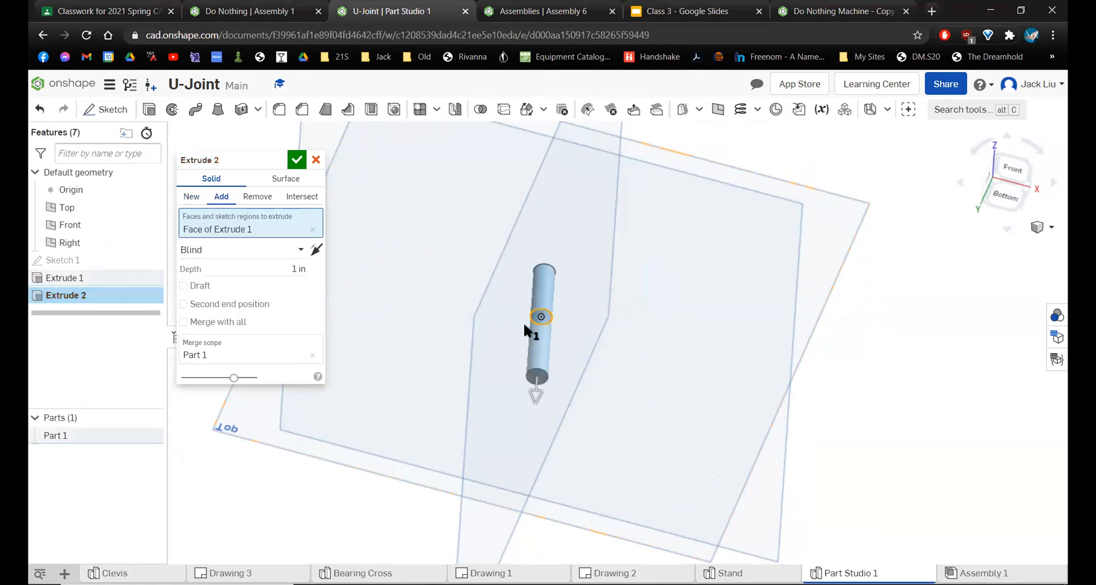
pyautogui.click(267, 275)
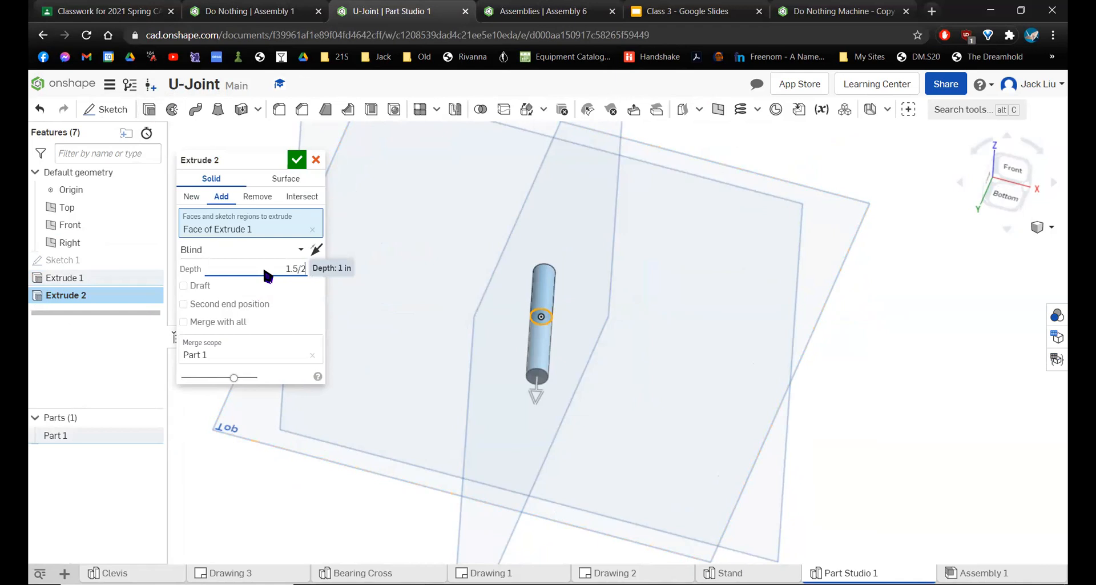
pyautogui.press('Return')
pyautogui.scroll(3, 627, 289)
pyautogui.moveTo(604, 301); pyautogui.dragTo(366, 206, button='right')
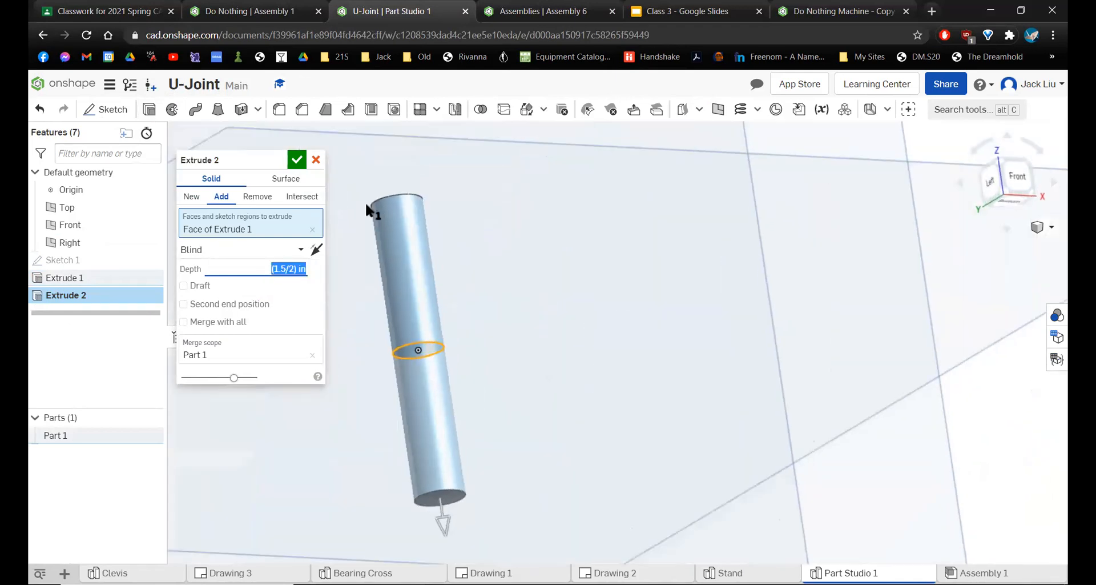
pyautogui.click(297, 159)
# - Start a sketch on the Right plane and draw a circle centred on the origin over the cylinder
pyautogui.moveTo(516, 356)
pyautogui.mouseDown(button='right')
pyautogui.moveTo(502, 345)
pyautogui.moveTo(544, 391)
pyautogui.moveTo(531, 327)
pyautogui.moveTo(536, 338)
pyautogui.mouseUp(button='right')
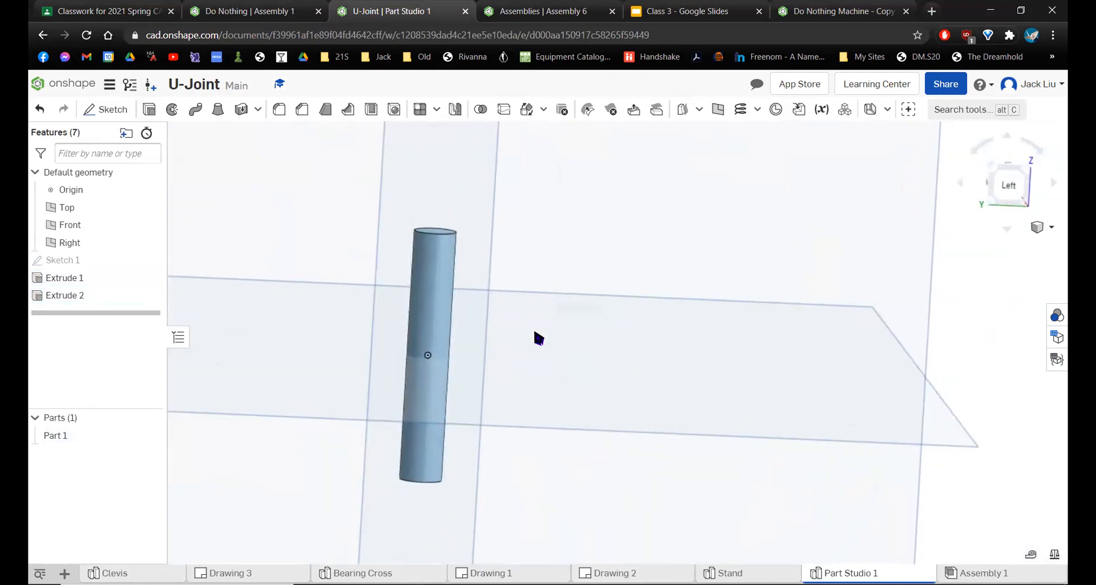
pyautogui.click(109, 110)
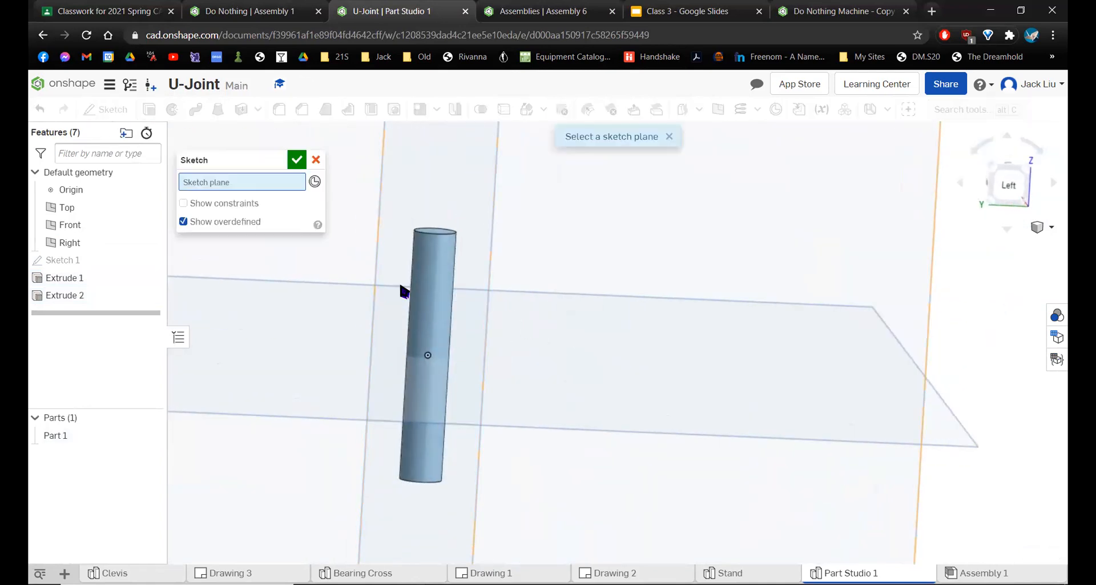
pyautogui.scroll(-8, 412, 291)
pyautogui.click(495, 266)
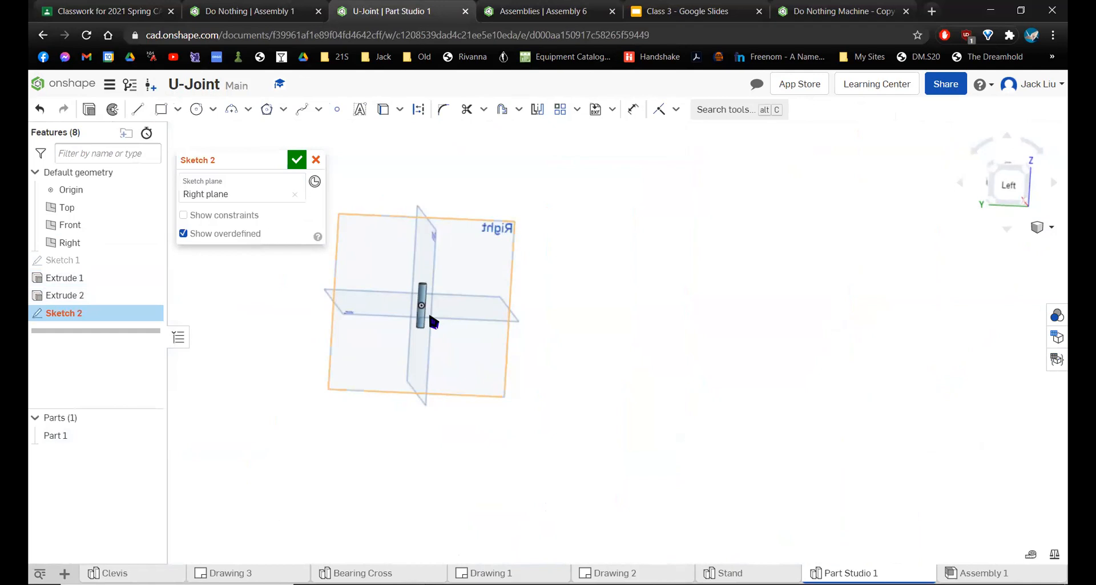
pyautogui.scroll(5, 429, 308)
pyautogui.scroll(3, 423, 294)
pyautogui.moveTo(423, 294); pyautogui.dragTo(402, 284, button='right')
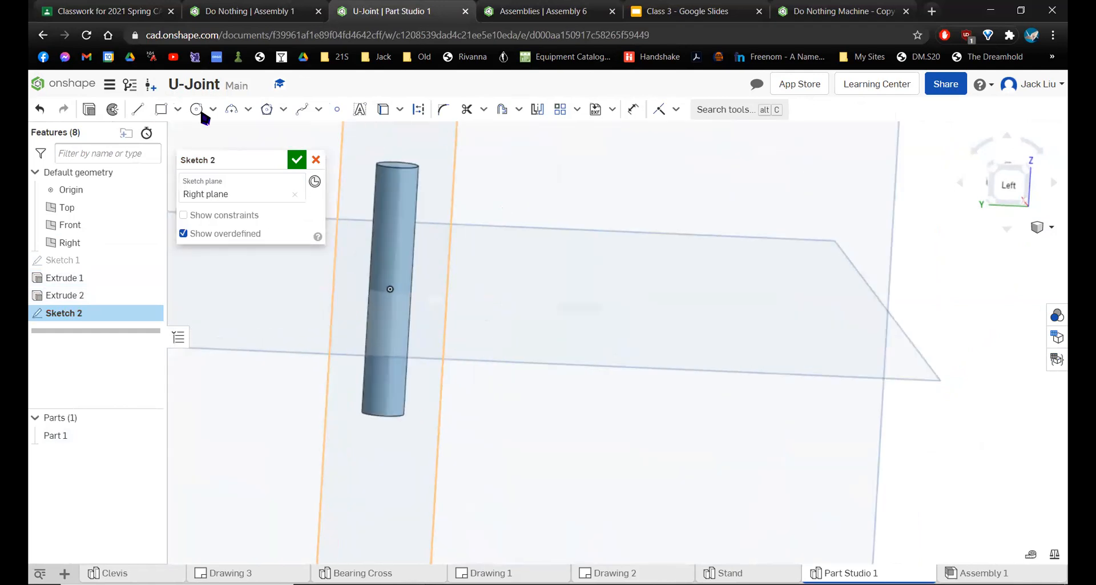
pyautogui.click(199, 112)
pyautogui.click(391, 292)
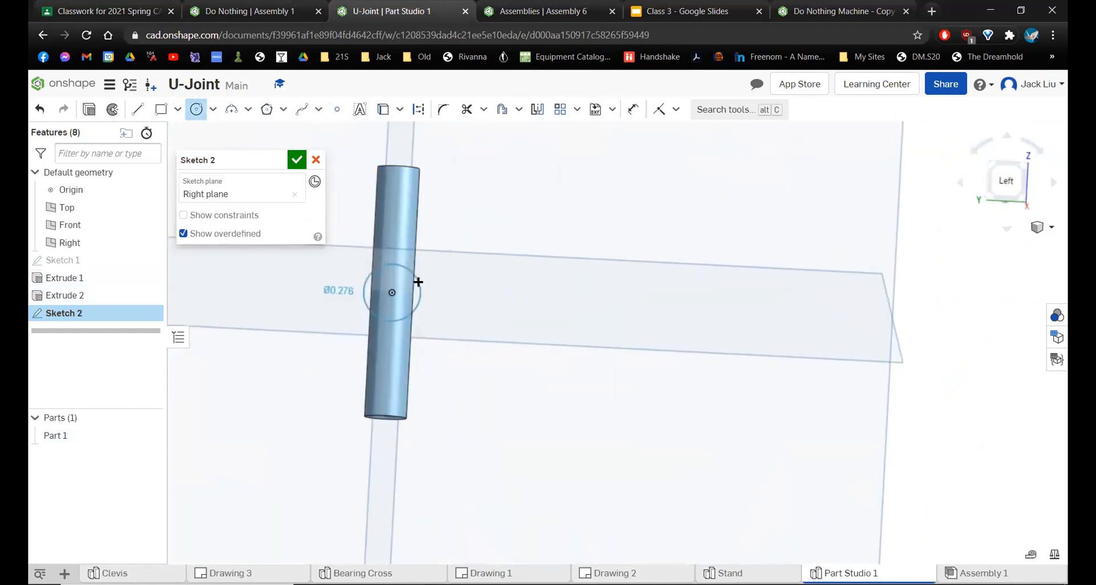
pyautogui.click(448, 279)
# - Dimension the circle's diameter as 0.25 in and finish the sketch
pyautogui.press('d')
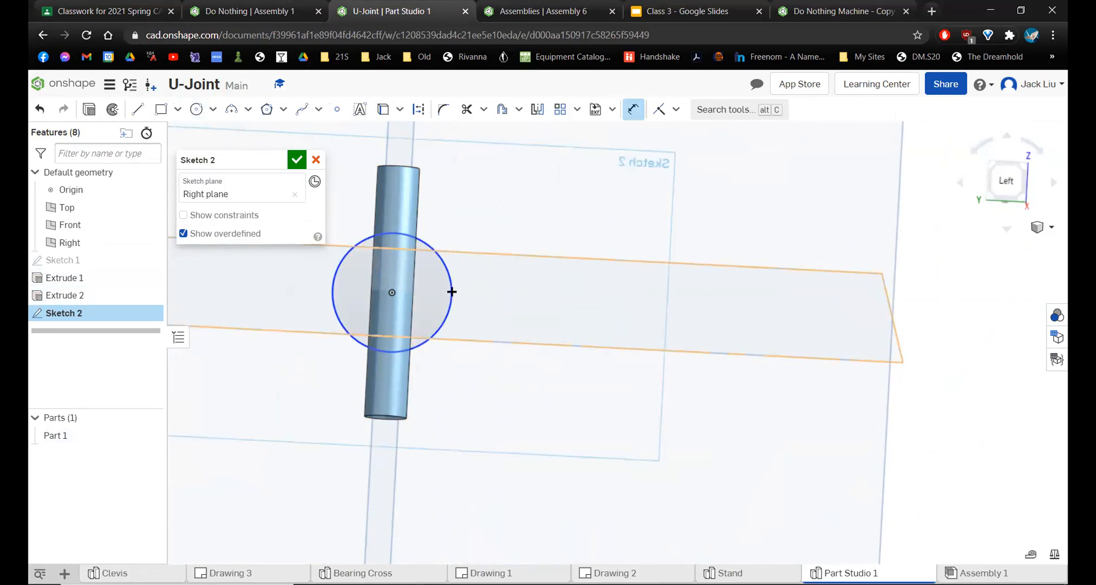
pyautogui.click(451, 293)
pyautogui.click(562, 201)
pyautogui.press('Return')
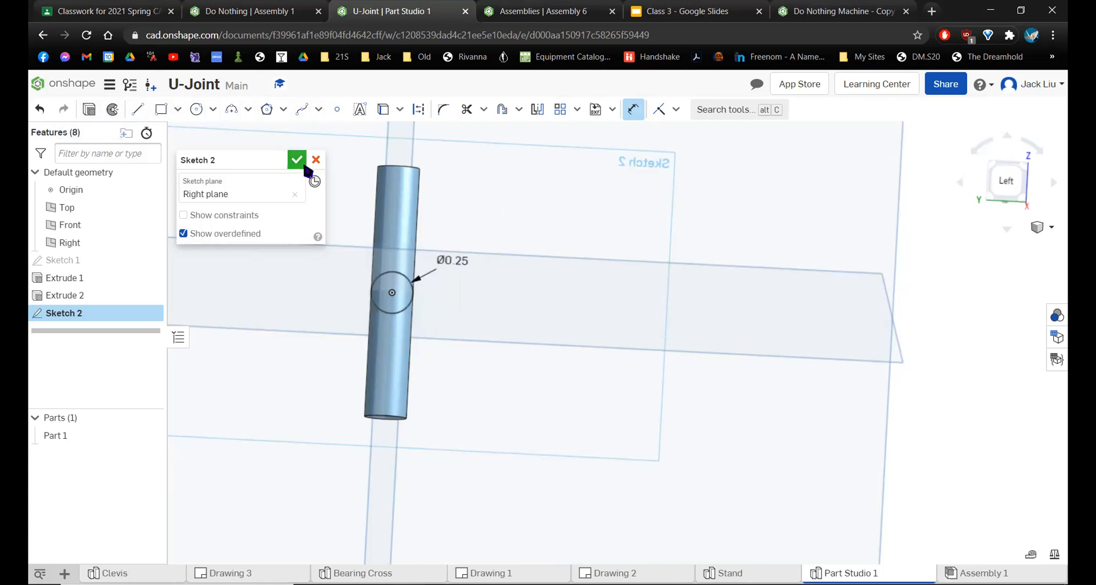
pyautogui.click(297, 161)
pyautogui.hotkey('shift', 's')
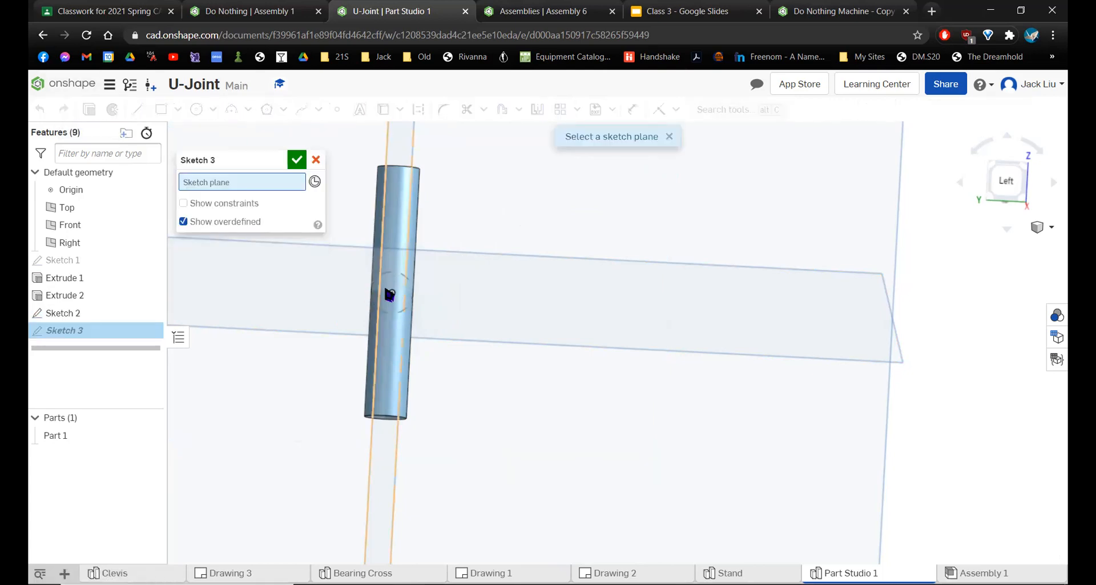
pyautogui.scroll(5, 378, 297)
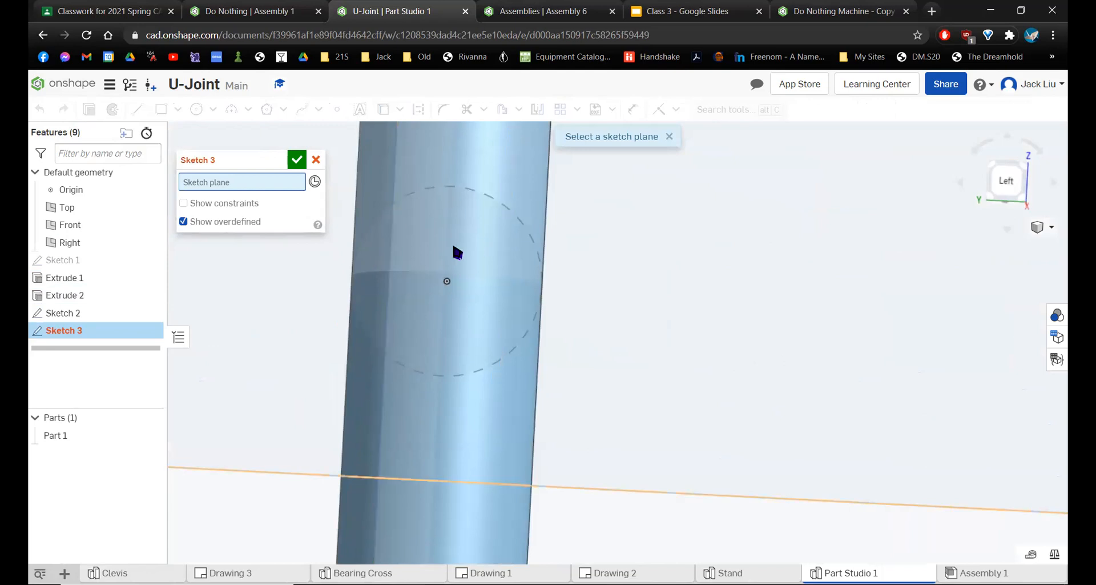
pyautogui.moveTo(455, 250); pyautogui.dragTo(302, 122, button='right')
pyautogui.press('Escape')
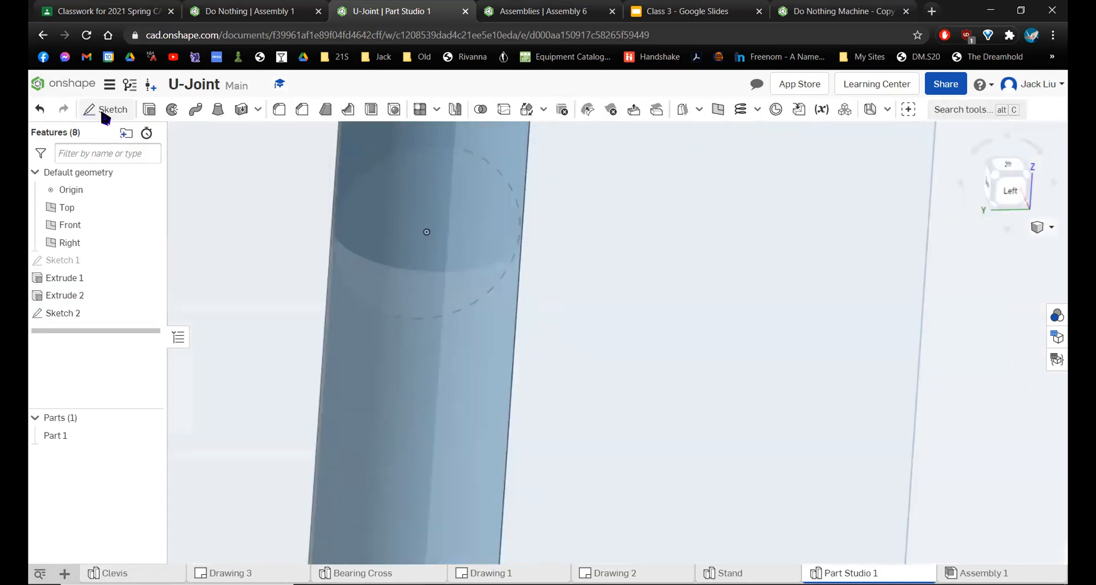
# - Extrude the Sketch 2 circle to a blind depth of 1.5/2 in, adding it to Part 1
pyautogui.hotkey('shift', 'e')
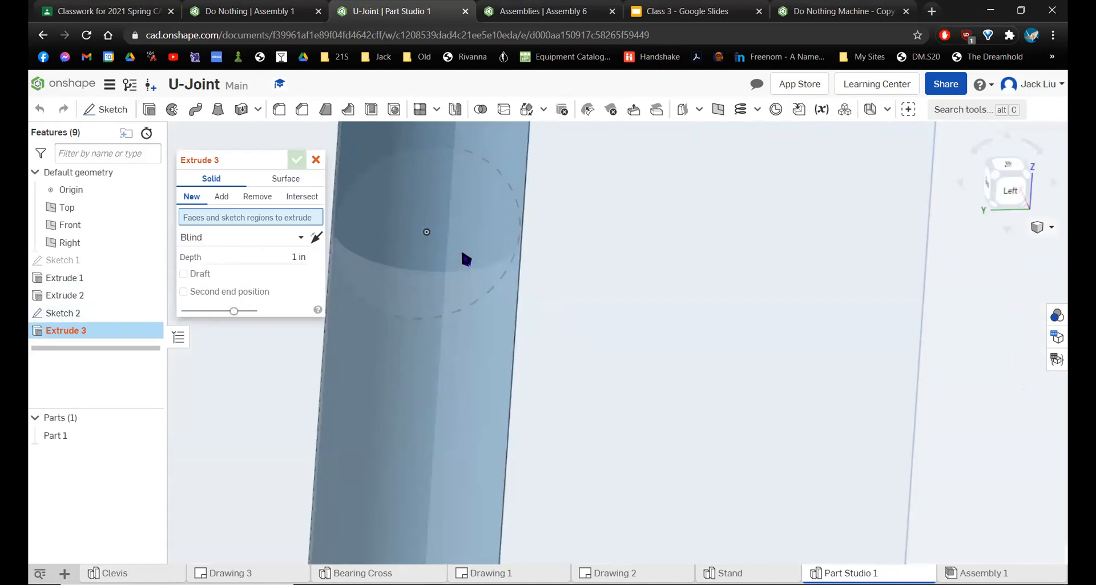
pyautogui.moveTo(460, 247); pyautogui.dragTo(536, 229, button='right')
pyautogui.click(120, 316)
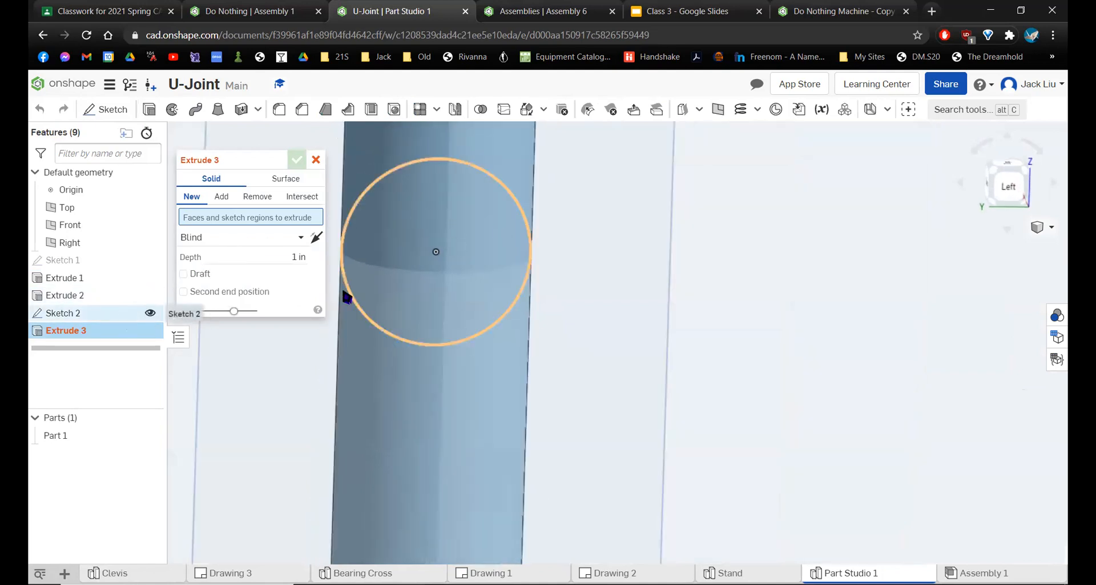
pyautogui.scroll(-5, 447, 275)
pyautogui.moveTo(460, 292); pyautogui.dragTo(490, 311, button='right')
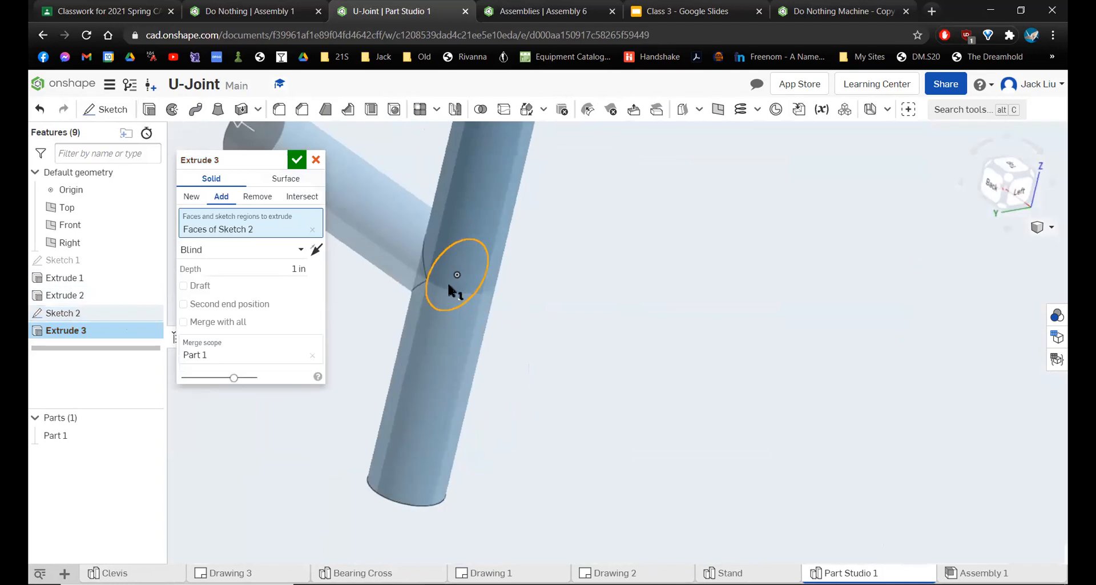
pyautogui.scroll(-5, 445, 279)
pyautogui.click(250, 269)
pyautogui.write('1.5/2')
pyautogui.press('Return')
pyautogui.click(267, 152)
pyautogui.click(296, 159)
# - Show Sketch 2 and extrude its circle 1.5/2 in in the opposite direction, adding it to Part 1
pyautogui.click(149, 109)
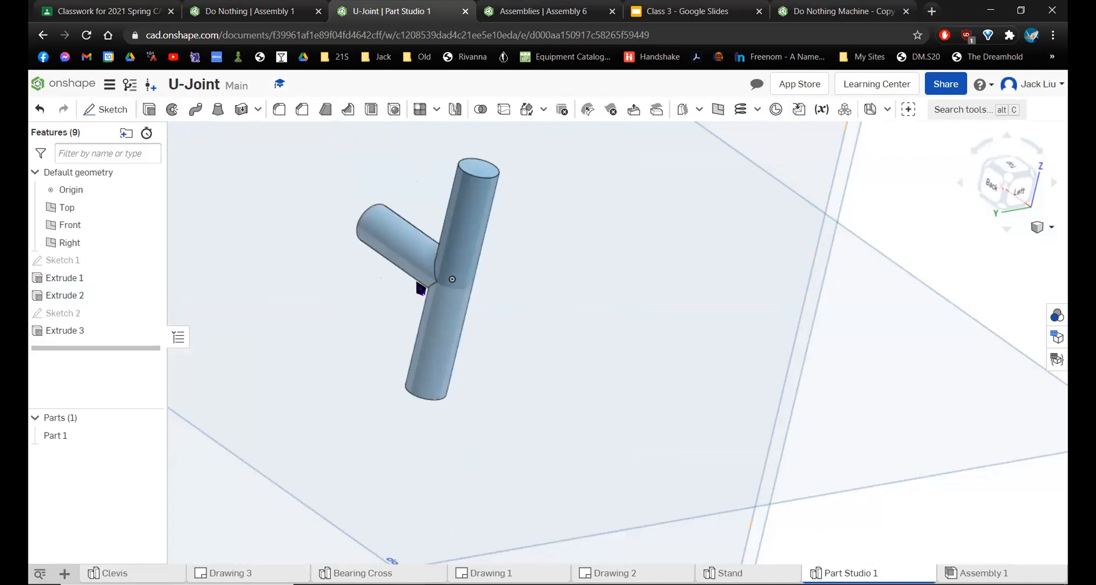
pyautogui.click(151, 312)
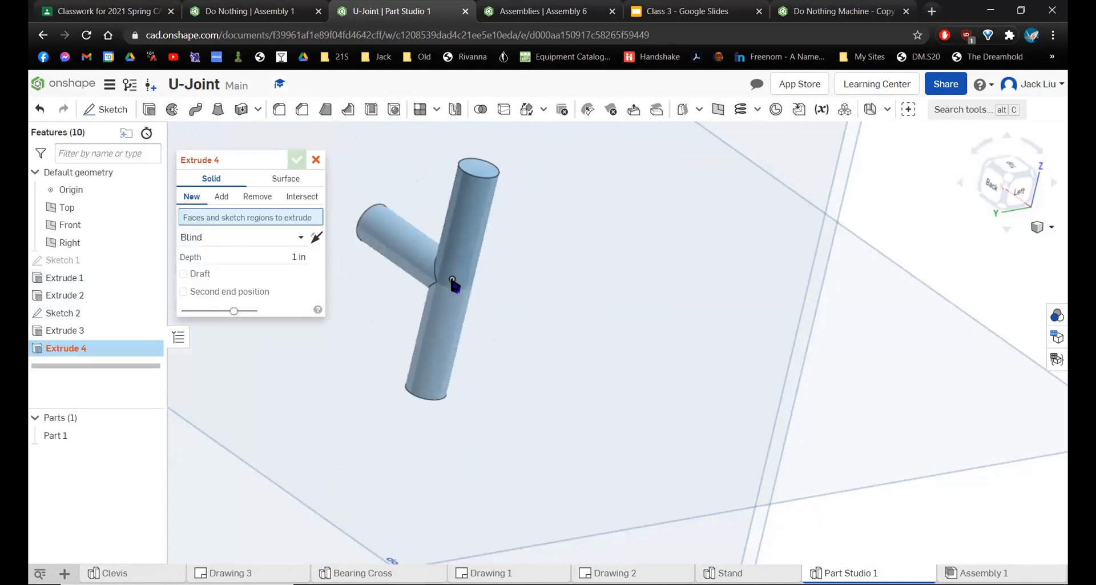
pyautogui.click(110, 312)
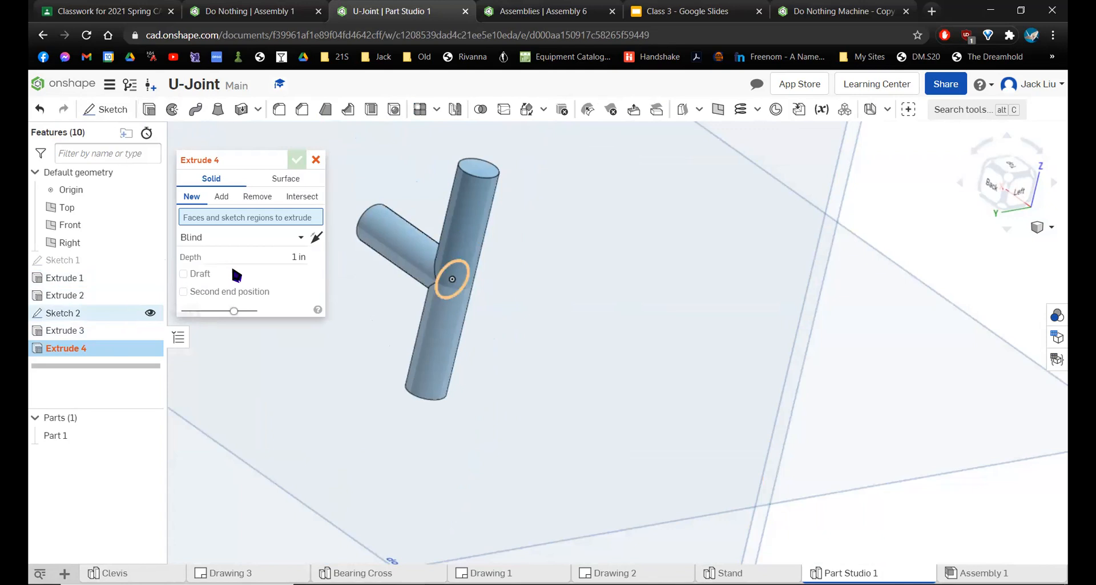
pyautogui.click(314, 246)
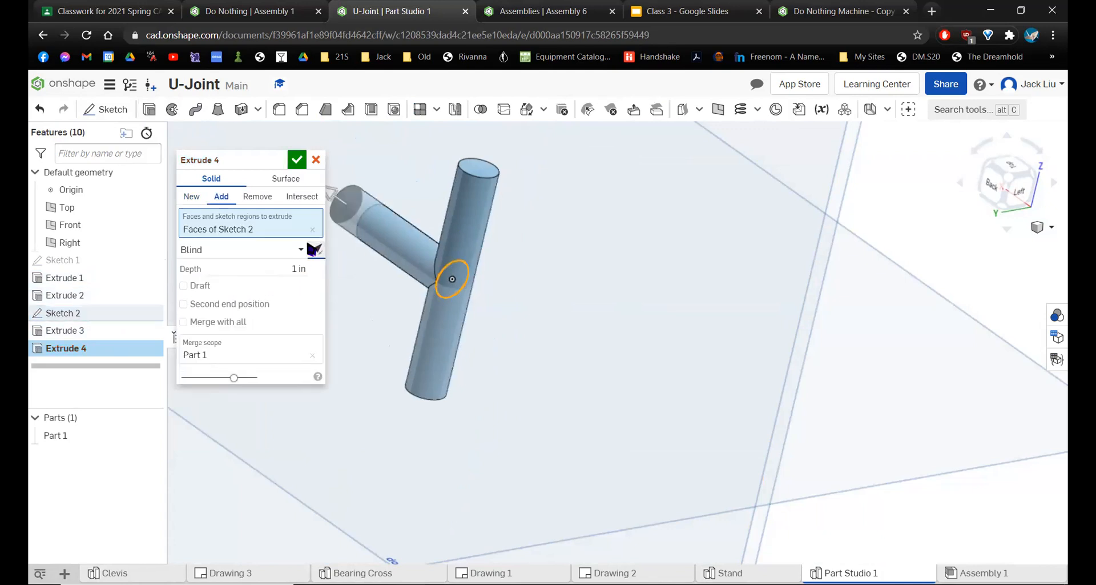
pyautogui.click(261, 270)
pyautogui.write('1.5/2')
pyautogui.press('Return')
pyautogui.scroll(2, 570, 311)
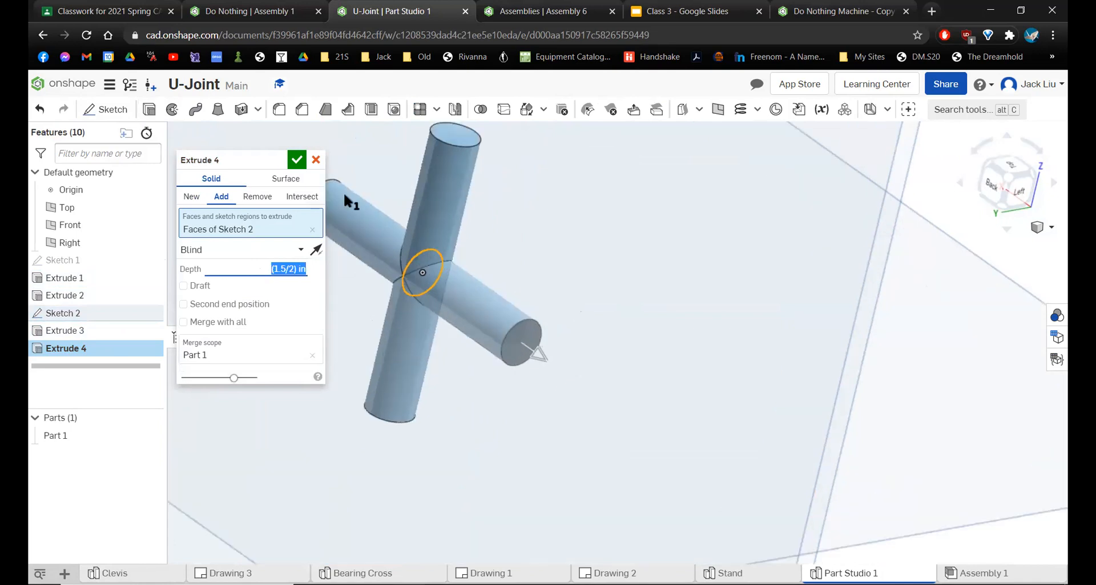
pyautogui.click(297, 159)
# - Delete Extrude 4 and Extrude 3, the two side arms made from Sketch 2
pyautogui.scroll(2, 457, 292)
pyautogui.moveTo(457, 292); pyautogui.dragTo(475, 357, button='right')
pyautogui.scroll(-2, 474, 302)
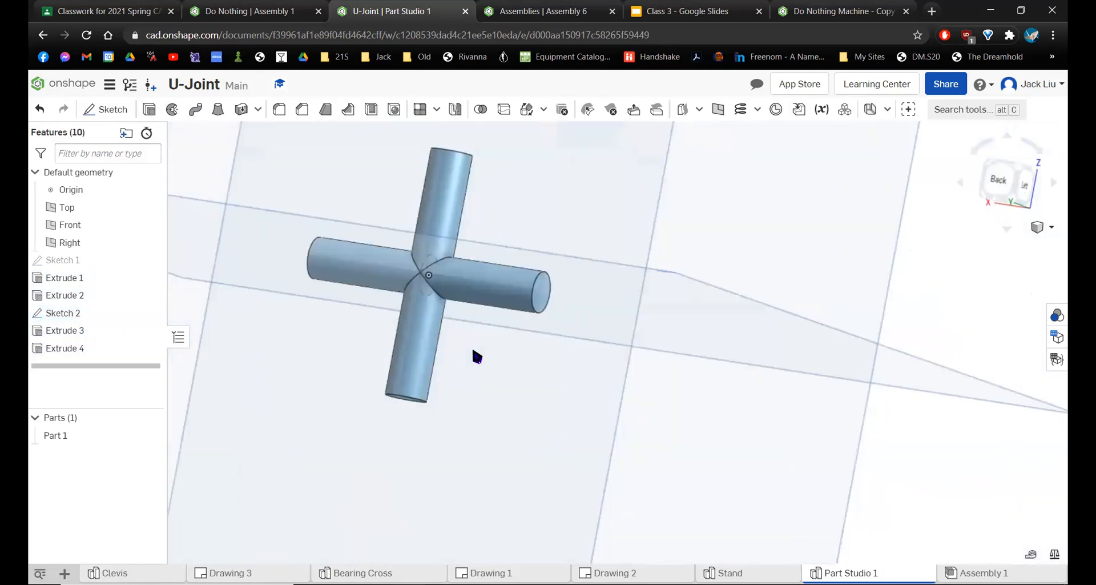
pyautogui.scroll(3, 468, 344)
pyautogui.scroll(-5, 451, 326)
pyautogui.moveTo(436, 306); pyautogui.dragTo(247, 310, button='right')
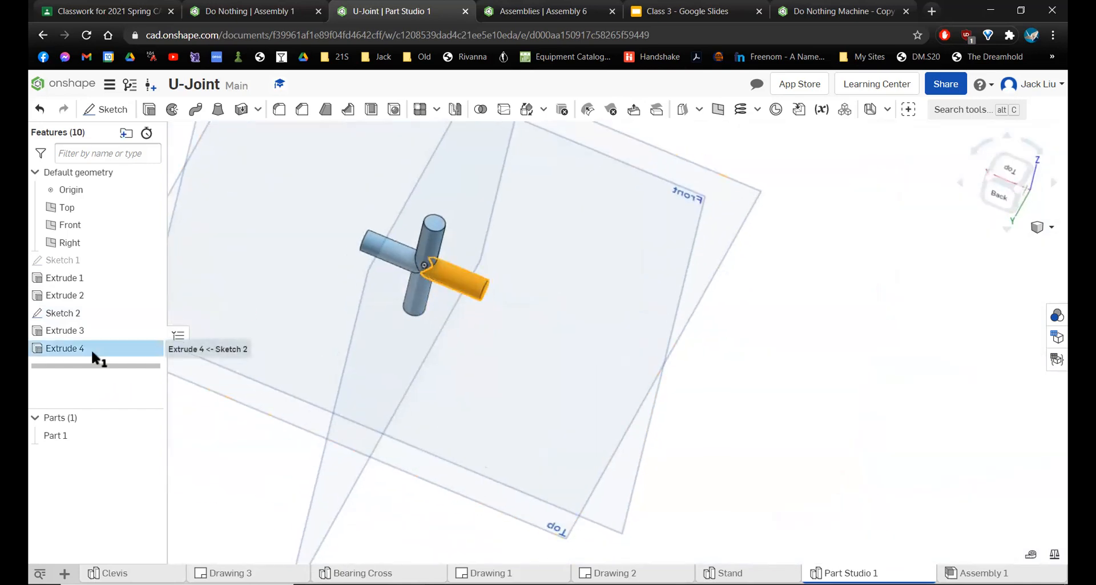
pyautogui.press('Delete')
pyautogui.click(69, 332)
pyautogui.press('Delete')
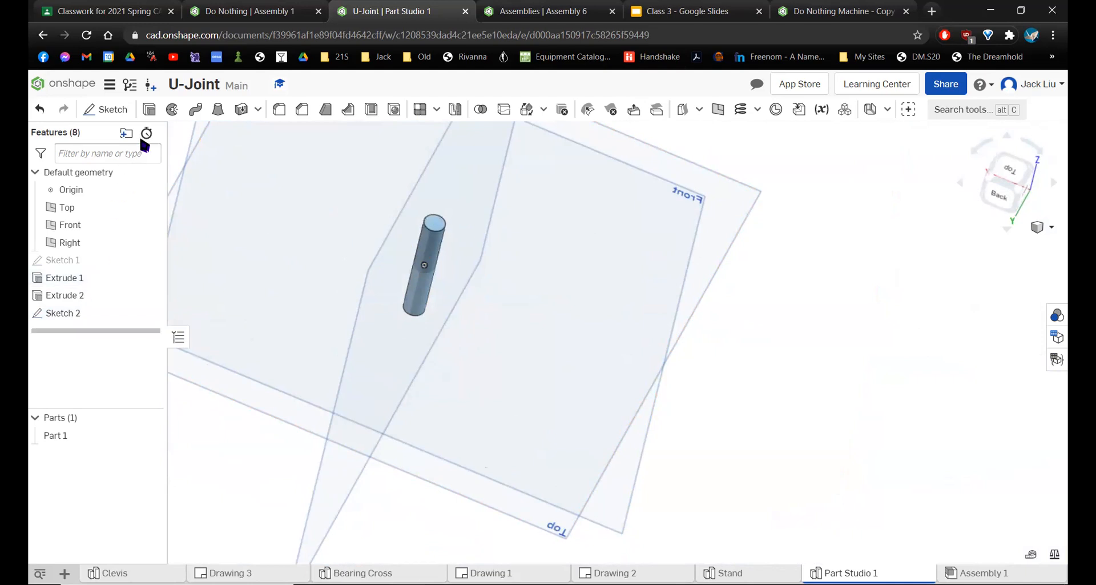
# - Extrude the Sketch 2 circle symmetrically with a total depth of 1.5 in, adding it to Part 1
pyautogui.hotkey('shift', 'e')
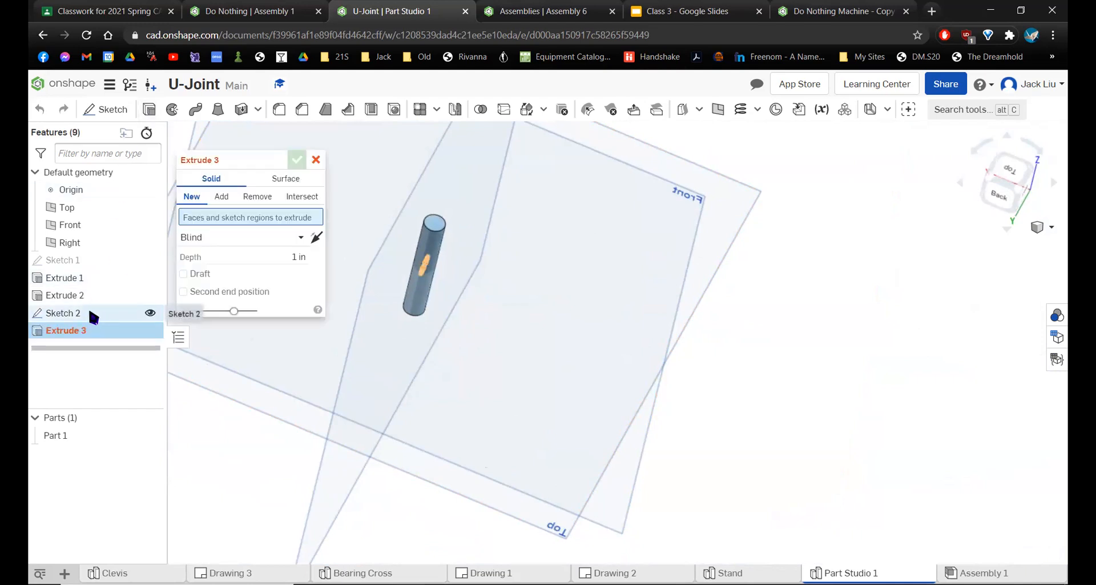
pyautogui.click(94, 316)
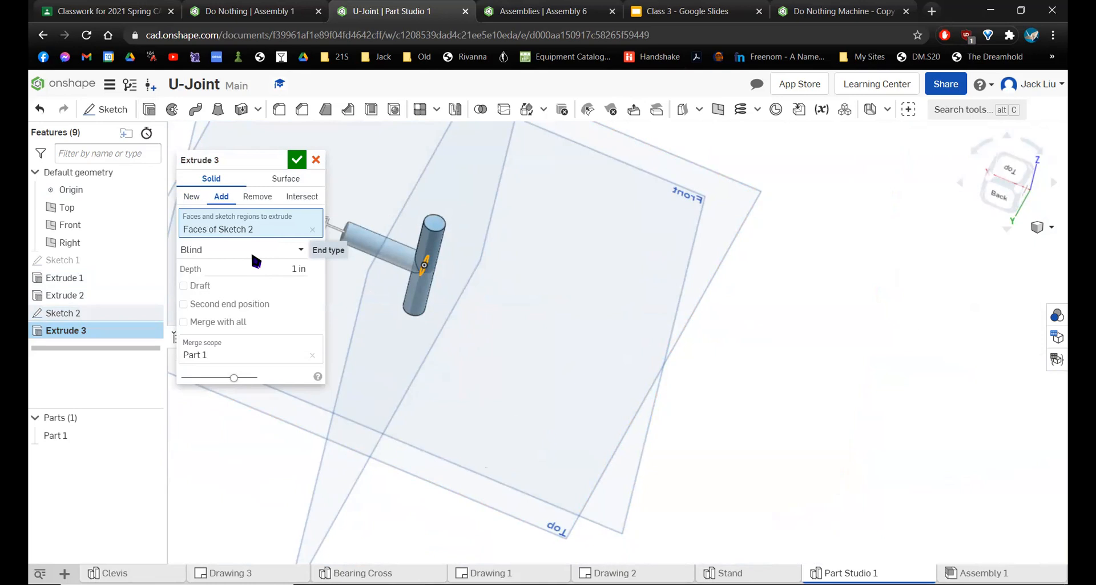
pyautogui.click(252, 255)
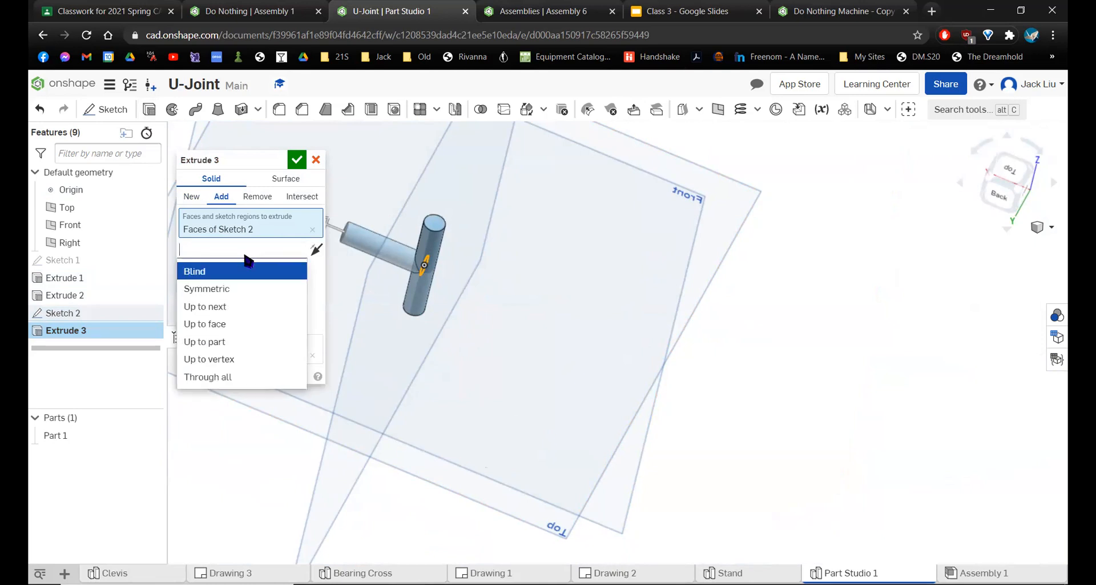
pyautogui.click(228, 292)
pyautogui.click(277, 276)
pyautogui.write('1.5')
pyautogui.press('Return')
pyautogui.moveTo(451, 297); pyautogui.dragTo(485, 268, button='right')
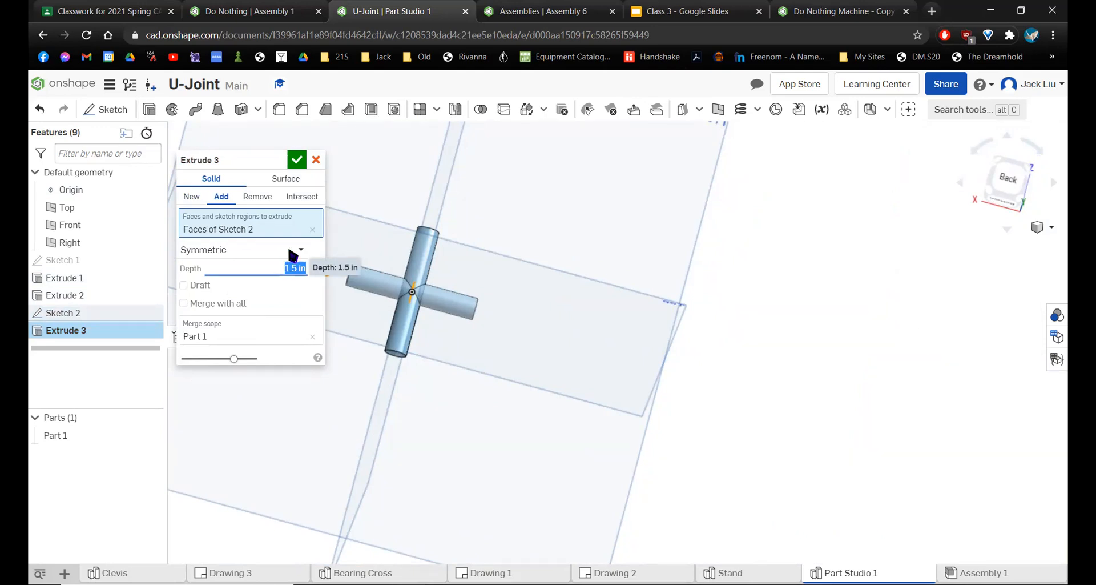
pyautogui.click(297, 160)
pyautogui.scroll(5, 507, 362)
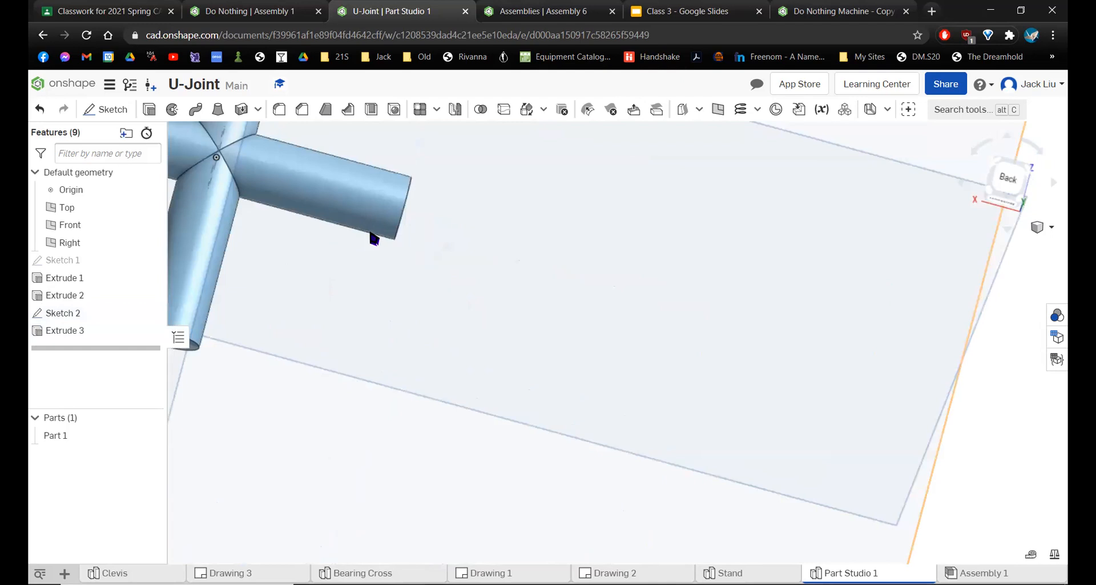
pyautogui.scroll(-5, 621, 411)
pyautogui.moveTo(621, 411); pyautogui.dragTo(433, 579, button='right')
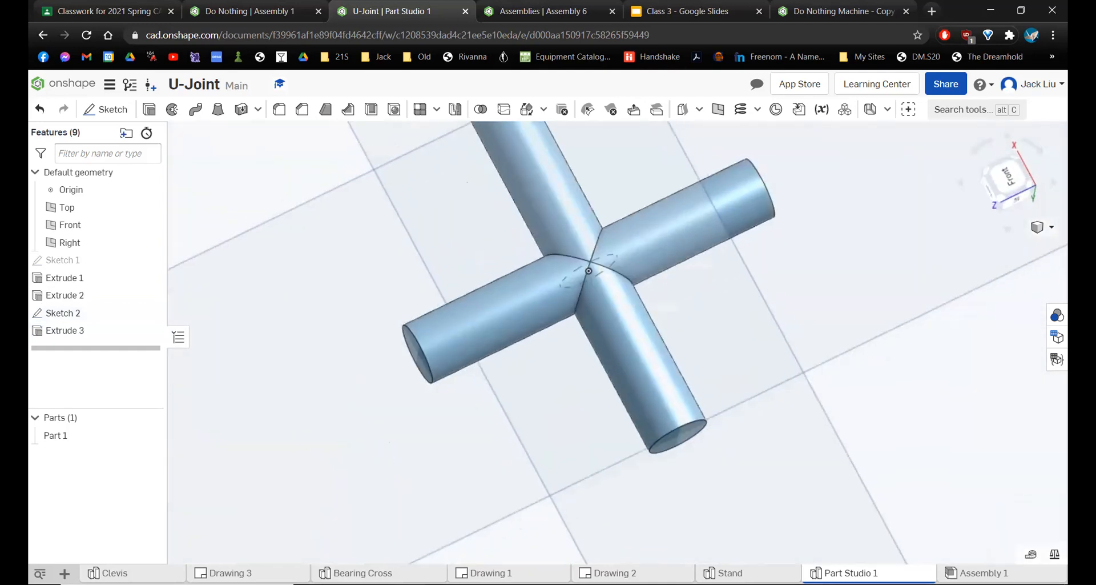
# - Switch to Google Classroom and open Stand.pdf from the U-Joint homework drawings to examine the stand's dimensions
pyautogui.click(111, 9)
pyautogui.click(833, 247)
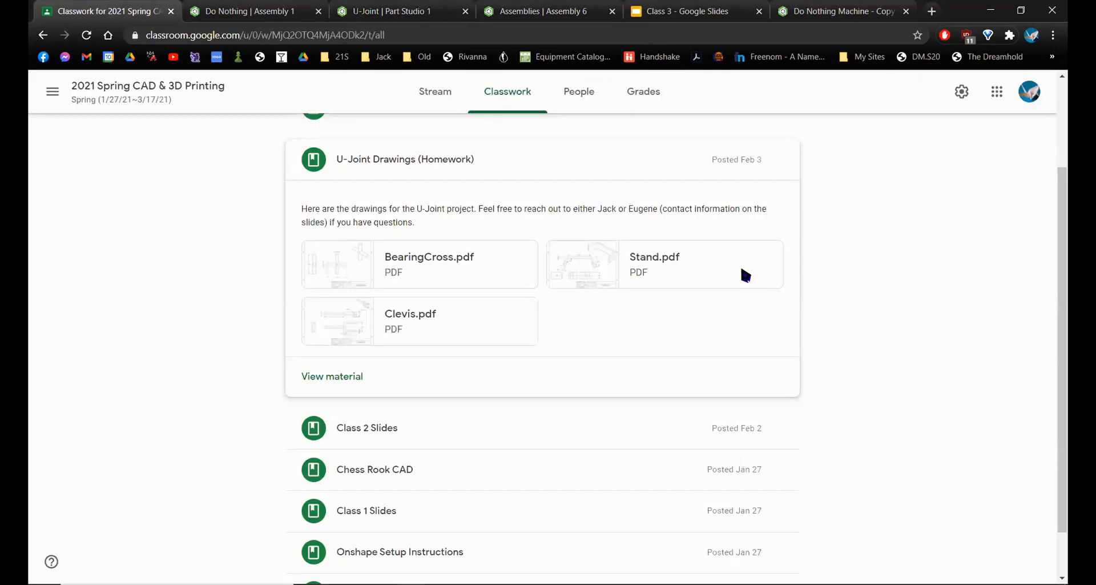
pyautogui.click(656, 262)
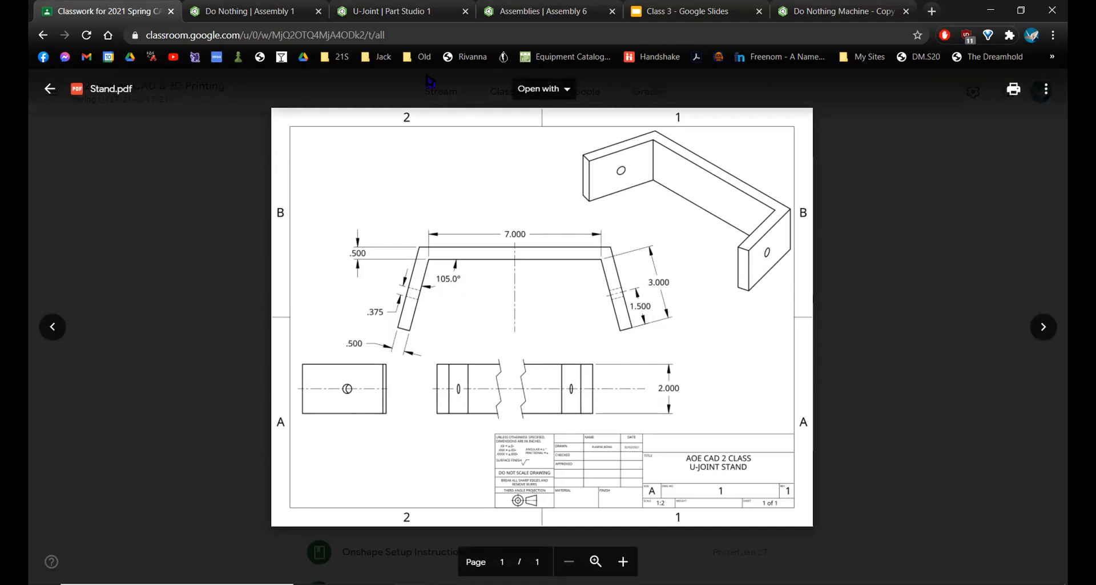
# - Switch back to Onshape, open the Stand part studio, show Sketch 1 and roll the history back to just before Extrude 1
pyautogui.click(388, 11)
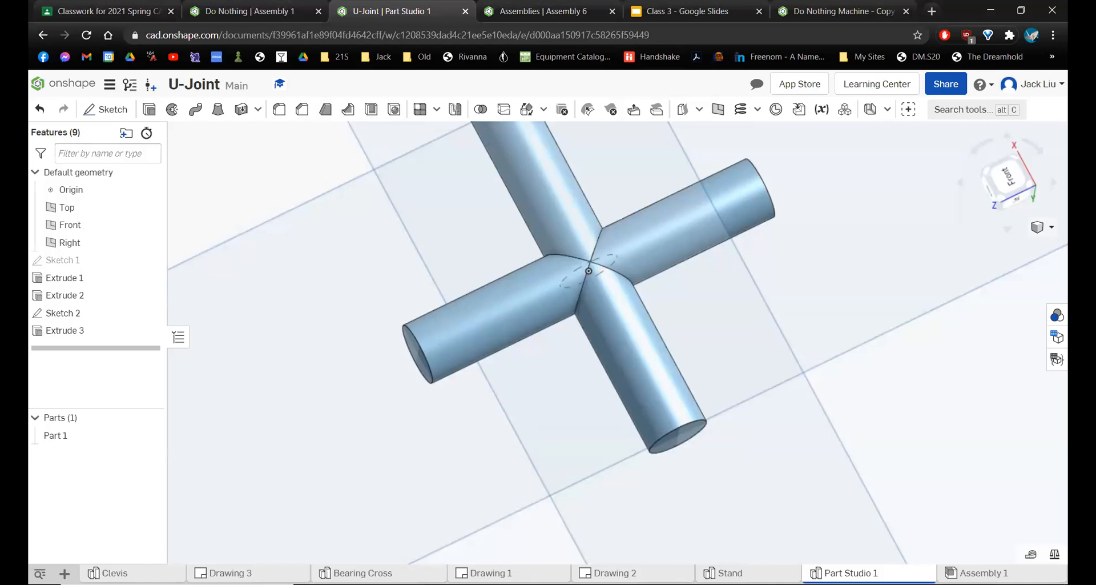
pyautogui.click(723, 573)
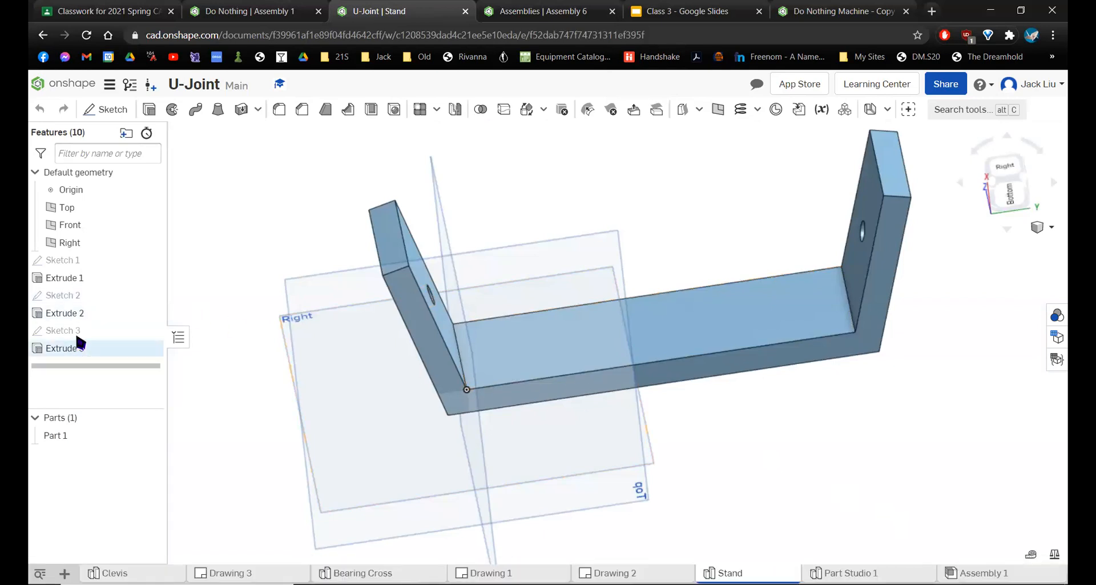
pyautogui.click(150, 260)
pyautogui.moveTo(96, 366); pyautogui.dragTo(91, 277)
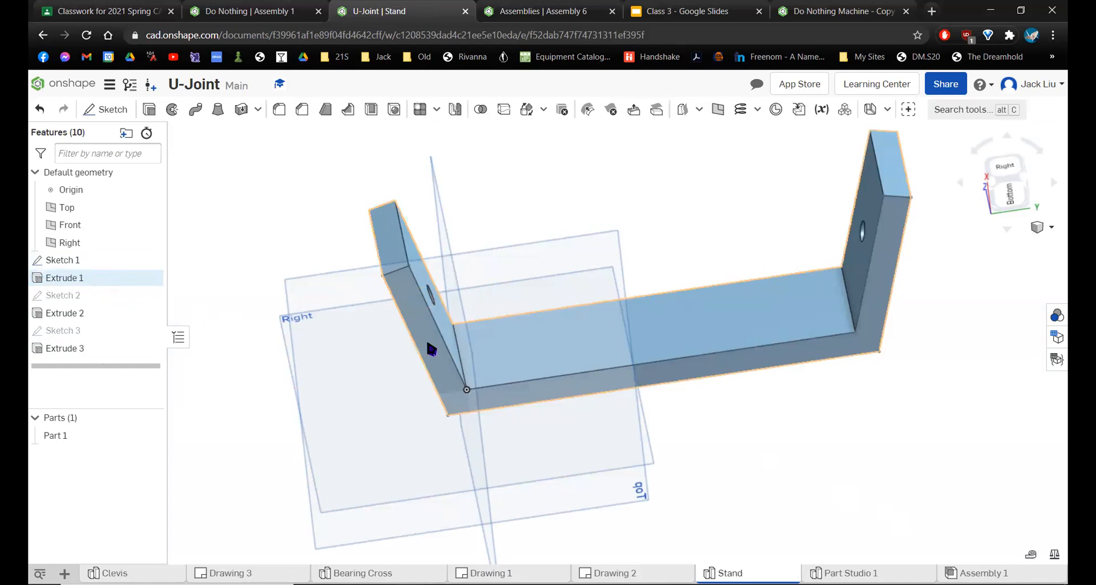
pyautogui.moveTo(628, 230)
pyautogui.mouseDown(button='right')
pyautogui.moveTo(664, 268)
pyautogui.moveTo(664, 319)
pyautogui.mouseUp(button='right')
pyautogui.scroll(3, 664, 320)
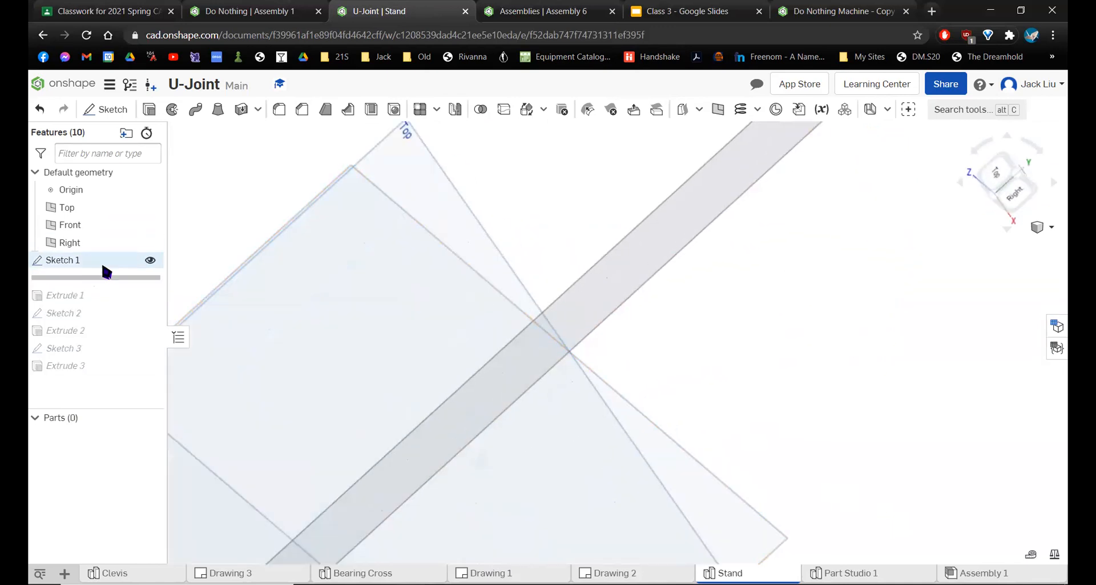
# - Open the stand's Sketch 1 for editing and examine the bracket profile's length and angle dimensions
pyautogui.doubleClick(94, 261)
pyautogui.scroll(-2, 478, 330)
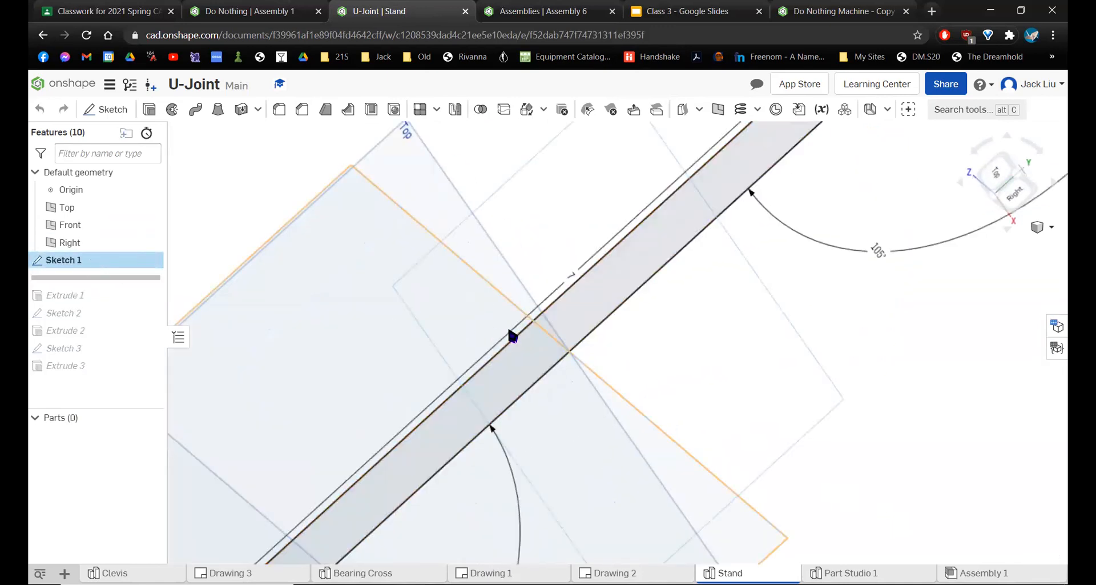
pyautogui.scroll(-2, 543, 343)
pyautogui.moveTo(561, 345)
pyautogui.mouseDown(button='right')
pyautogui.moveTo(625, 357)
pyautogui.moveTo(1014, 88)
pyautogui.moveTo(613, 167)
pyautogui.moveTo(452, 378)
pyautogui.moveTo(793, 342)
pyautogui.moveTo(519, 247)
pyautogui.moveTo(399, 350)
pyautogui.moveTo(367, 264)
pyautogui.moveTo(365, 301)
pyautogui.moveTo(434, 273)
pyautogui.mouseUp(button='right')
pyautogui.scroll(-2, 431, 268)
pyautogui.moveTo(517, 271)
pyautogui.mouseDown()
pyautogui.moveTo(510, 312)
pyautogui.moveTo(514, 193)
pyautogui.moveTo(575, 204)
pyautogui.moveTo(607, 172)
pyautogui.moveTo(622, 209)
pyautogui.mouseUp()
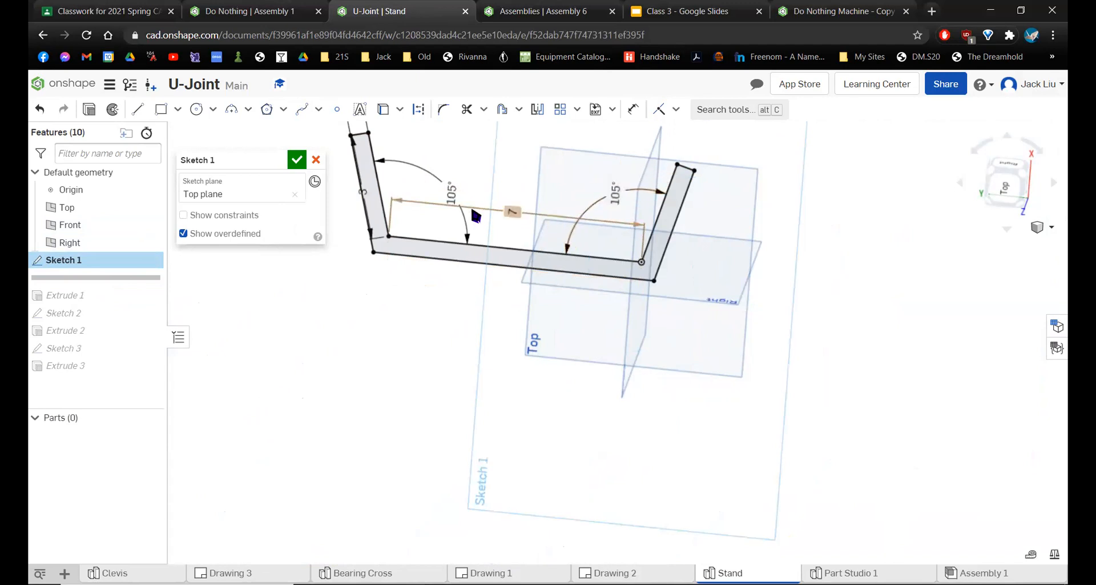
# - Reposition the 0.5 and 3 dimensions beside the short leg of the stand profile and finish Sketch 1
pyautogui.scroll(2, 458, 201)
pyautogui.moveTo(428, 181); pyautogui.dragTo(496, 242, button='middle')
pyautogui.click(407, 251)
pyautogui.click(376, 267)
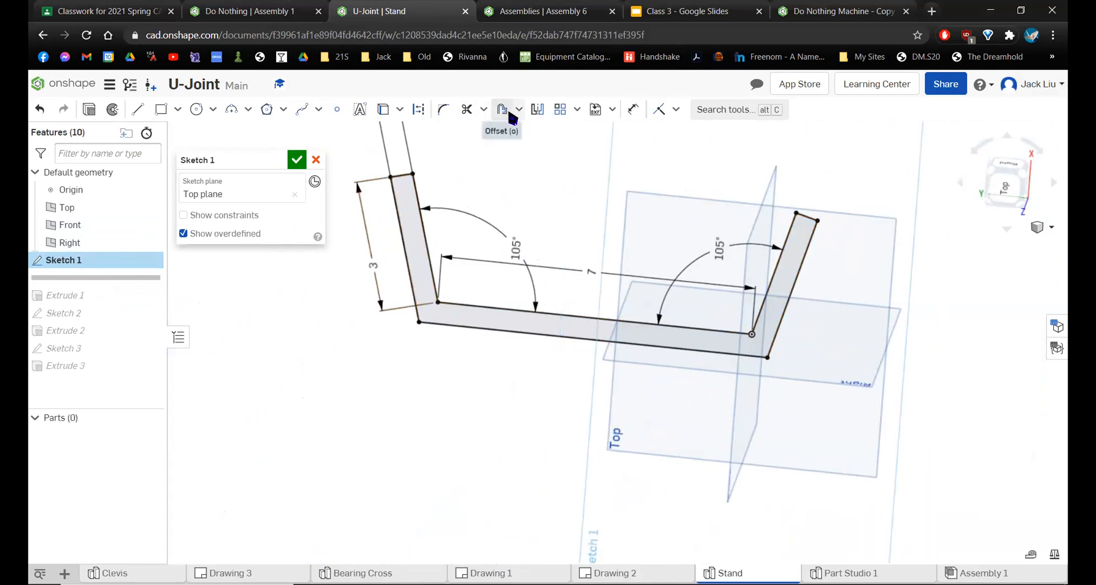
pyautogui.scroll(-3, 514, 200)
pyautogui.click(436, 245)
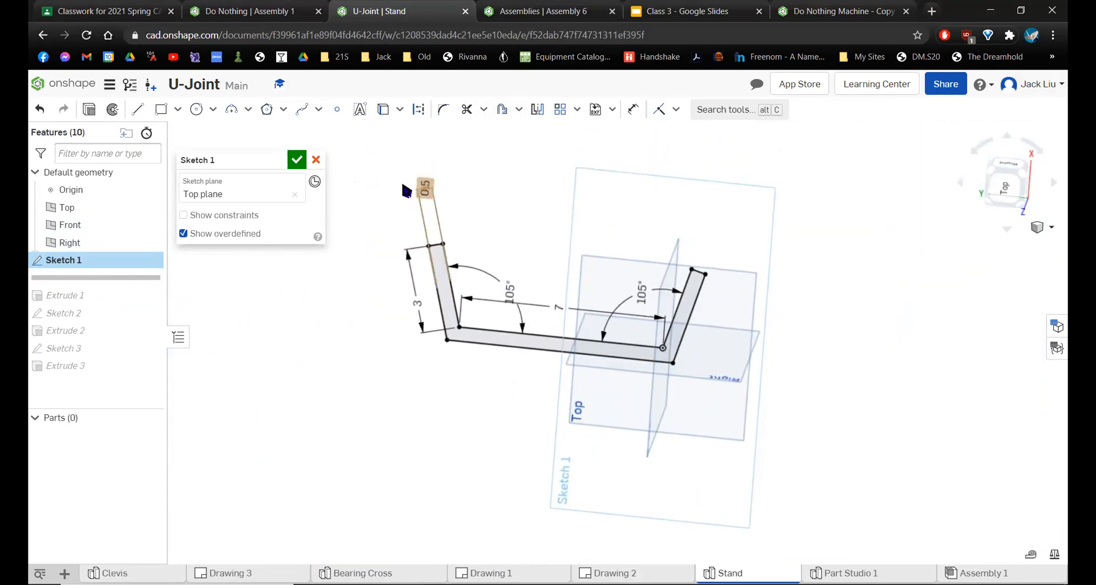
pyautogui.click(403, 214)
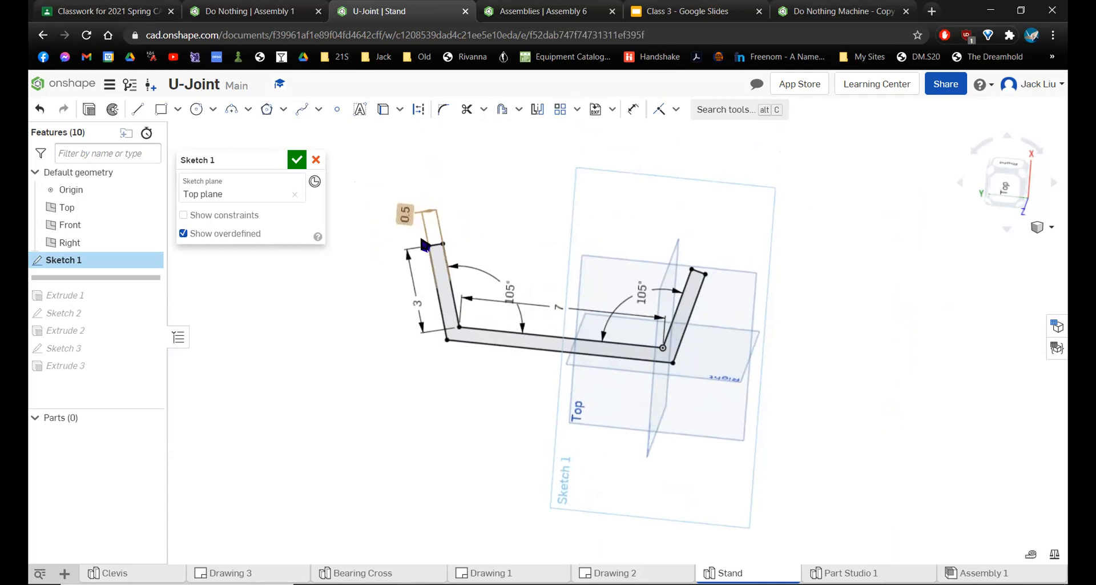
pyautogui.scroll(2, 426, 268)
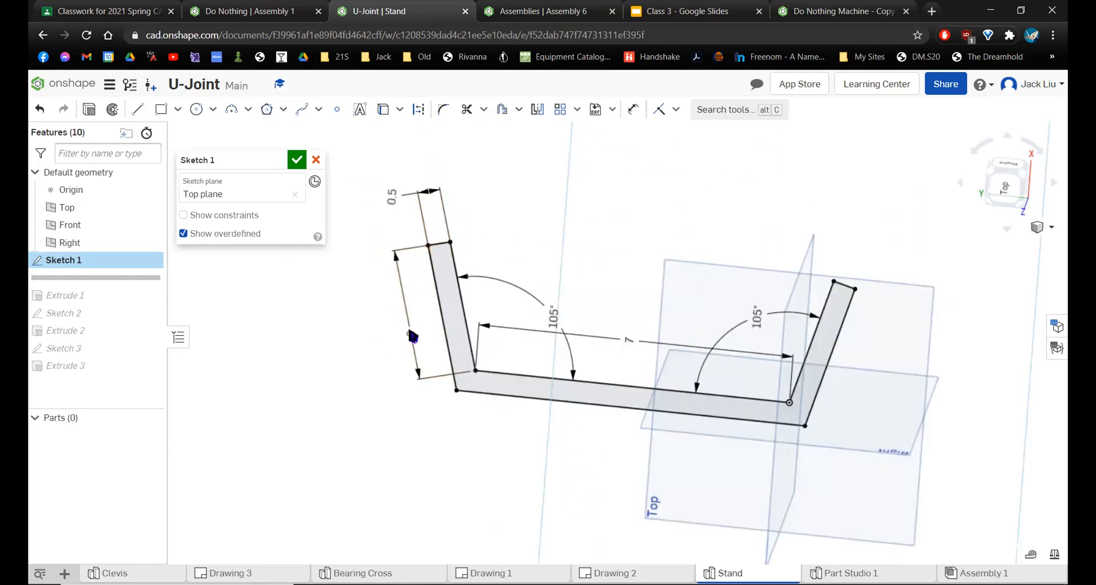
pyautogui.moveTo(407, 333); pyautogui.dragTo(403, 326)
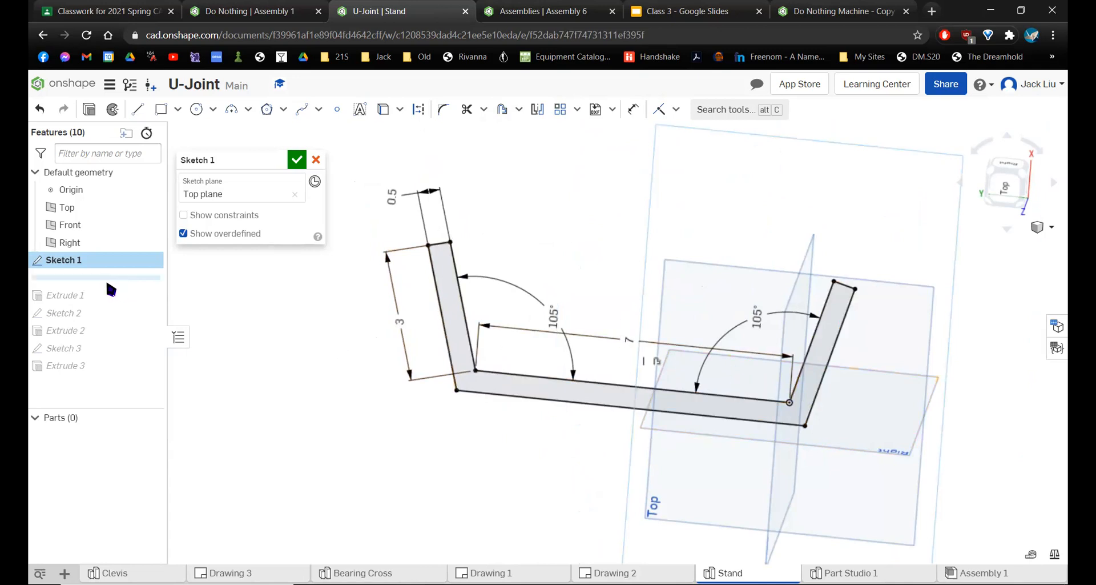
pyautogui.click(296, 159)
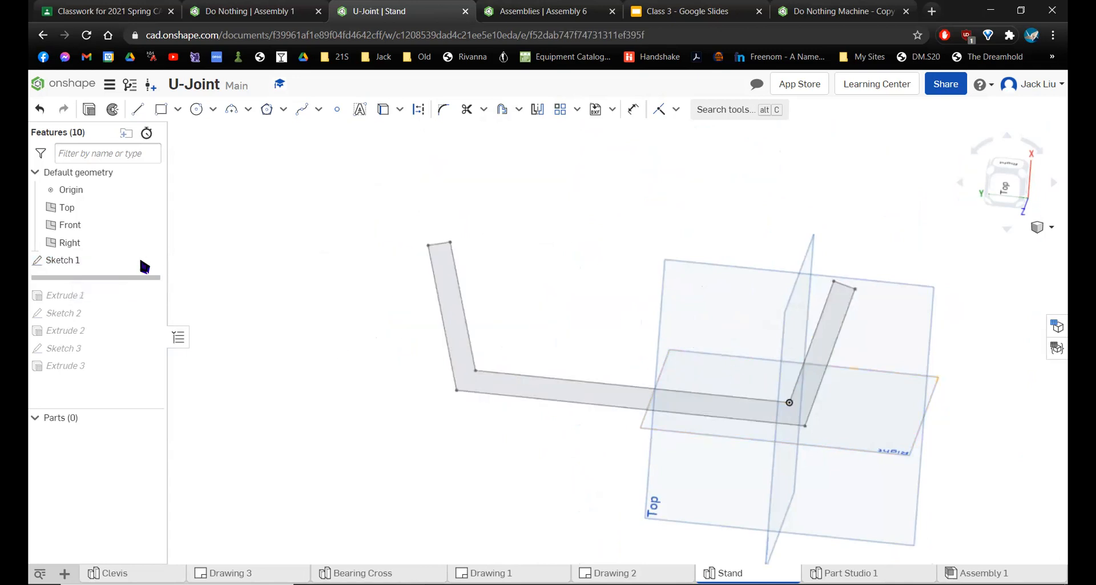
# - Roll the stand's history forward feature by feature to the end, examining Extrude 1 and the holes cut in both legs
pyautogui.moveTo(124, 279); pyautogui.dragTo(137, 298)
pyautogui.moveTo(512, 303)
pyautogui.mouseDown(button='right')
pyautogui.moveTo(502, 339)
pyautogui.moveTo(443, 306)
pyautogui.moveTo(519, 245)
pyautogui.moveTo(486, 205)
pyautogui.moveTo(468, 228)
pyautogui.mouseUp(button='right')
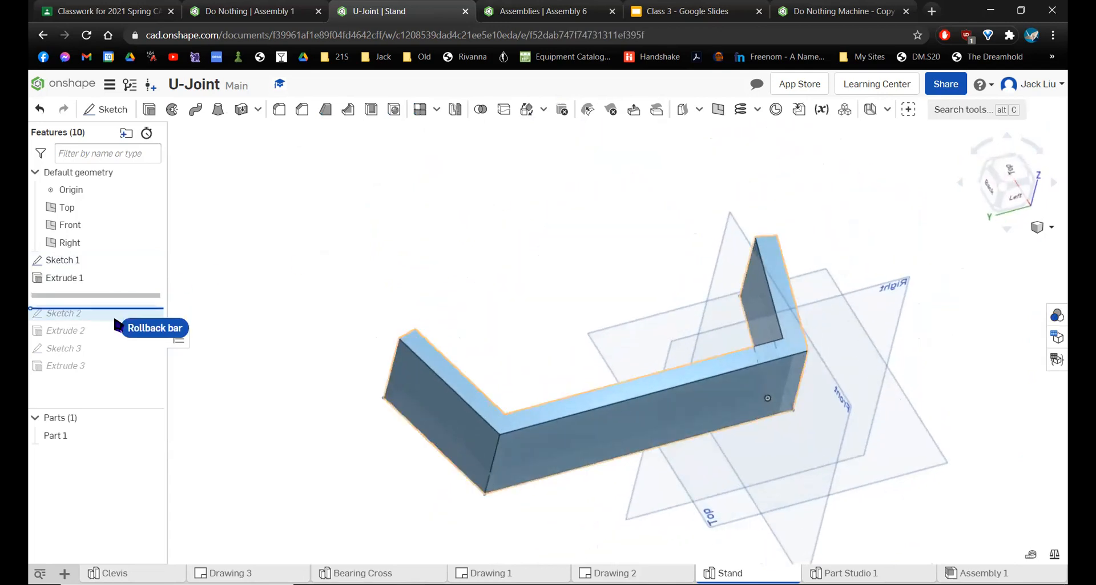
pyautogui.moveTo(113, 296)
pyautogui.mouseDown()
pyautogui.moveTo(114, 313)
pyautogui.moveTo(140, 341)
pyautogui.mouseUp()
pyautogui.moveTo(504, 374); pyautogui.dragTo(271, 358, button='right')
pyautogui.moveTo(115, 331); pyautogui.dragTo(115, 366)
pyautogui.moveTo(525, 349)
pyautogui.mouseDown(button='right')
pyautogui.moveTo(497, 357)
pyautogui.moveTo(606, 379)
pyautogui.moveTo(519, 350)
pyautogui.mouseUp(button='right')
# - Switch to the stand drawing in Google Classroom, and to the title slide of the Class 3 presentation in Google Slides
pyautogui.click(537, 9)
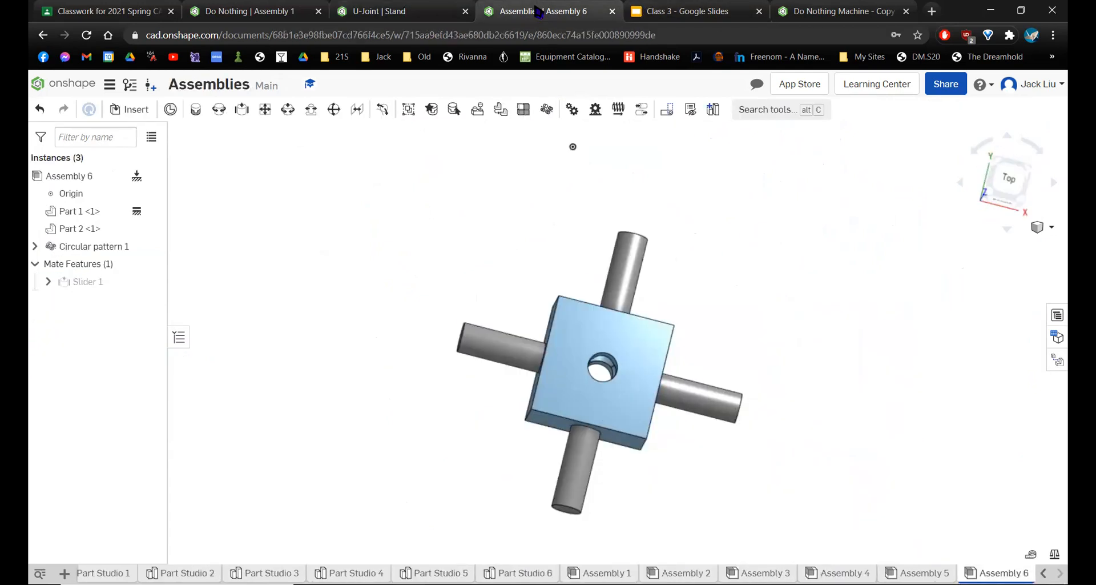
pyautogui.hotkey('ctrl', '1')
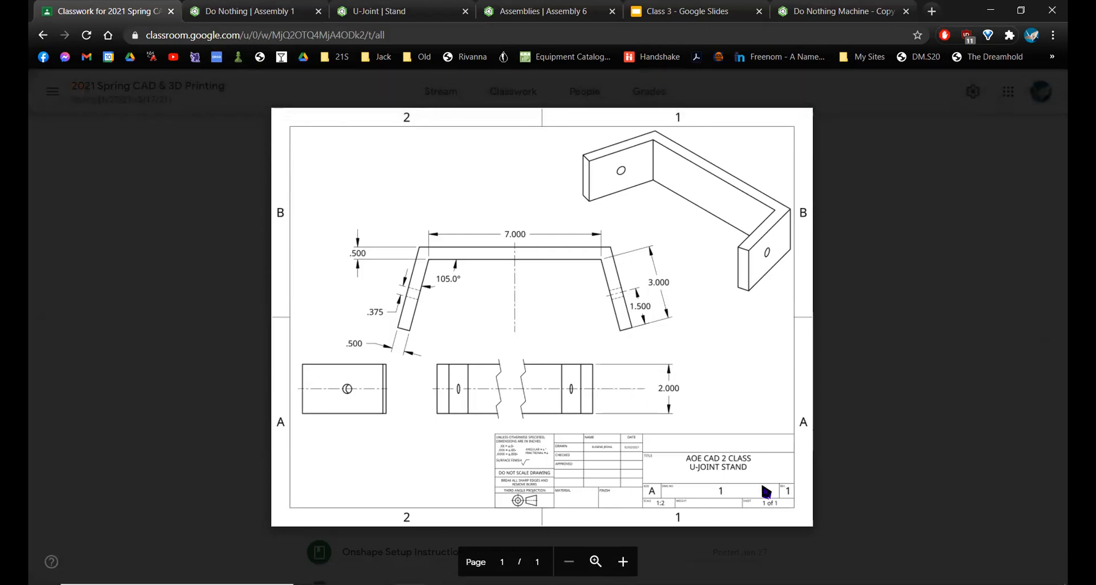
pyautogui.hotkey('ctrl', '5')
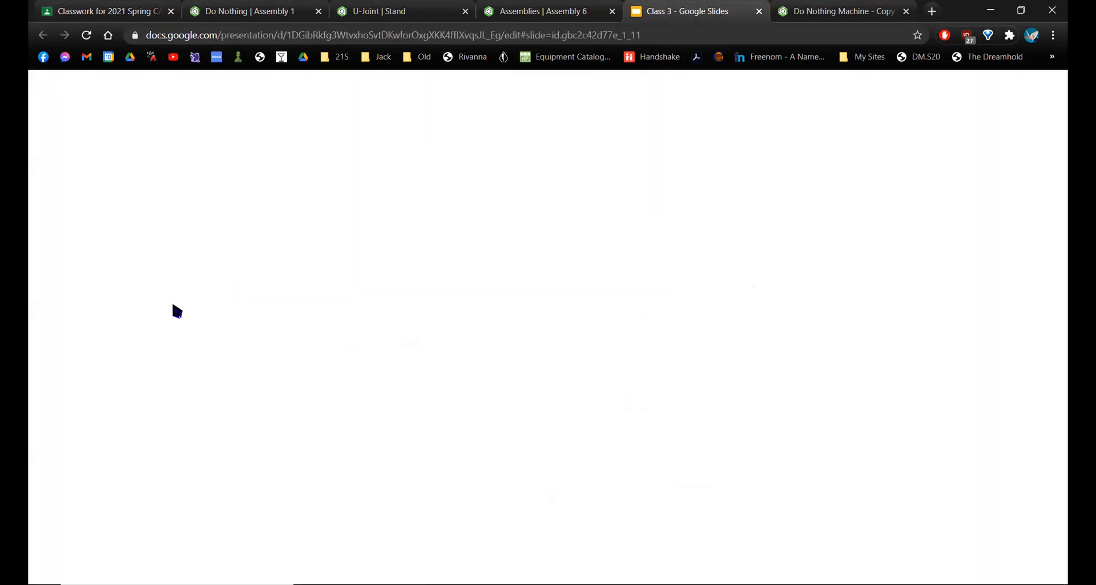
pyautogui.click(100, 192)
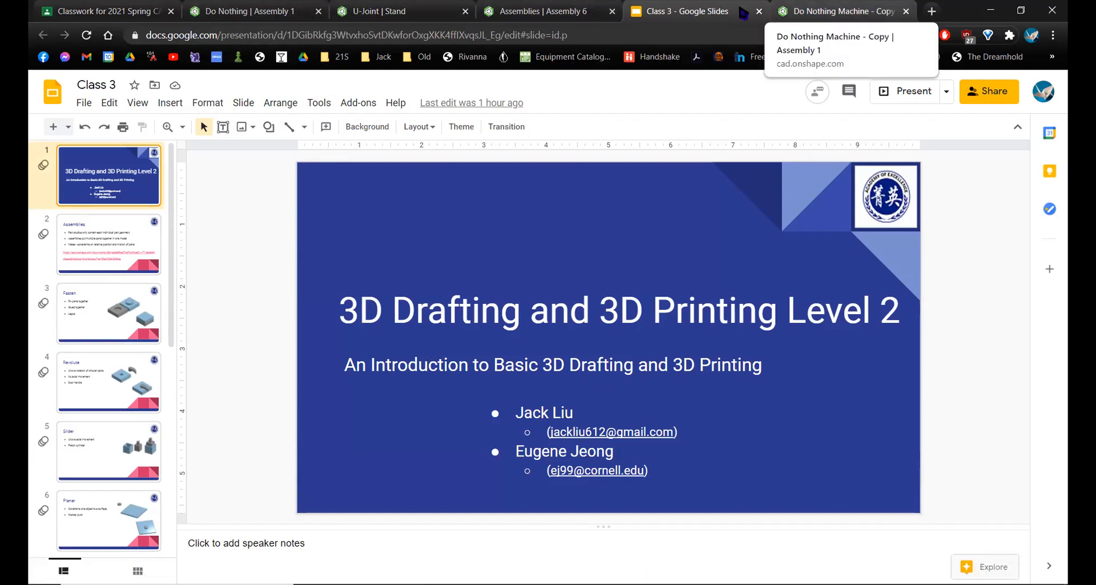
# - Switch back to the U-Joint document in Onshape, open Assembly 1 and examine the Cylindrical 1 mate between clevis shaft and stand
pyautogui.click(429, 8)
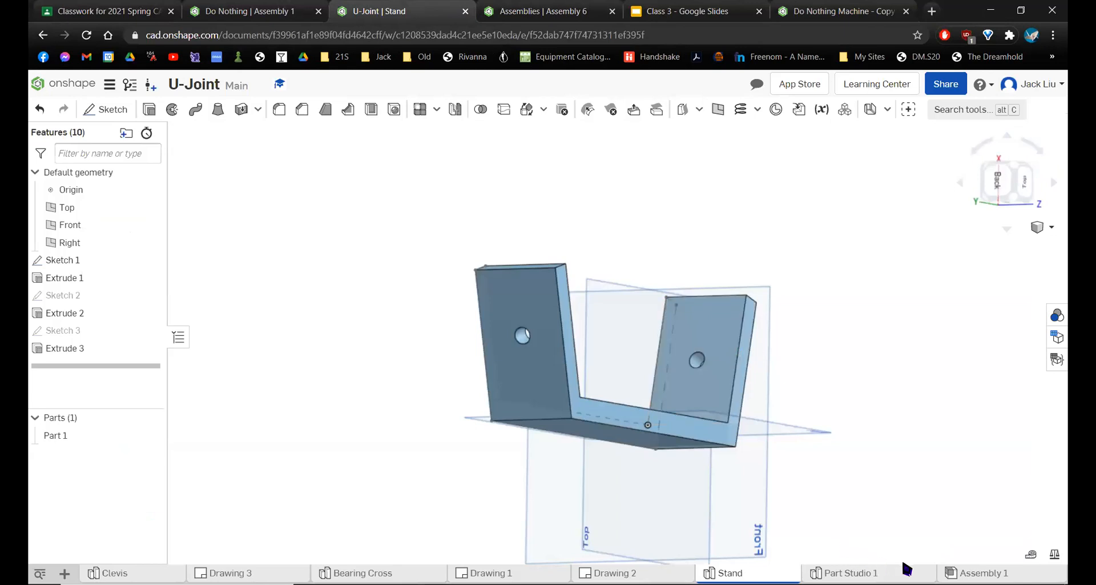
pyautogui.click(983, 573)
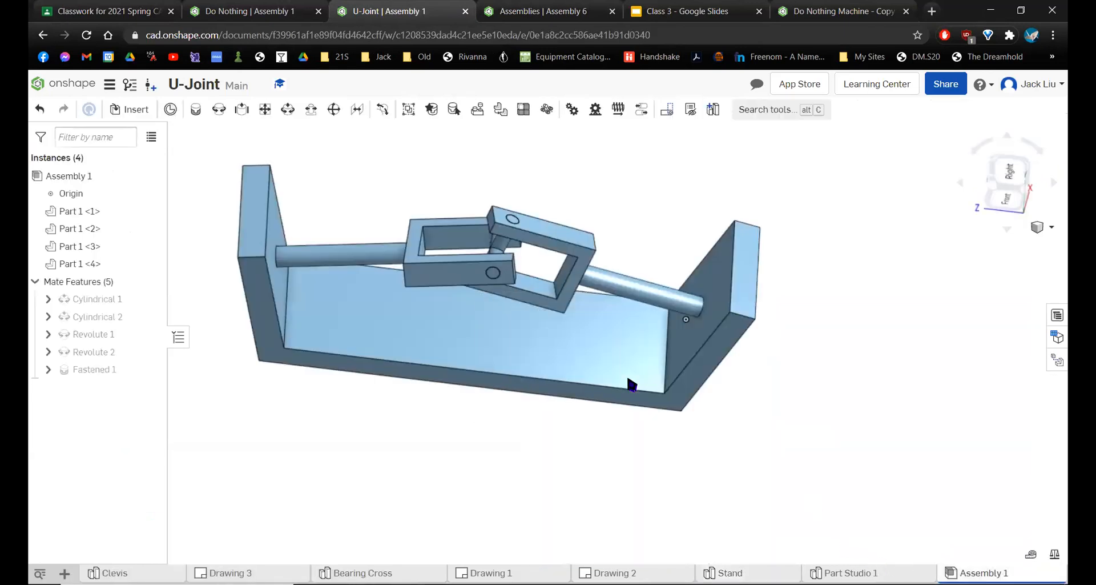
pyautogui.moveTo(616, 359); pyautogui.dragTo(600, 345, button='right')
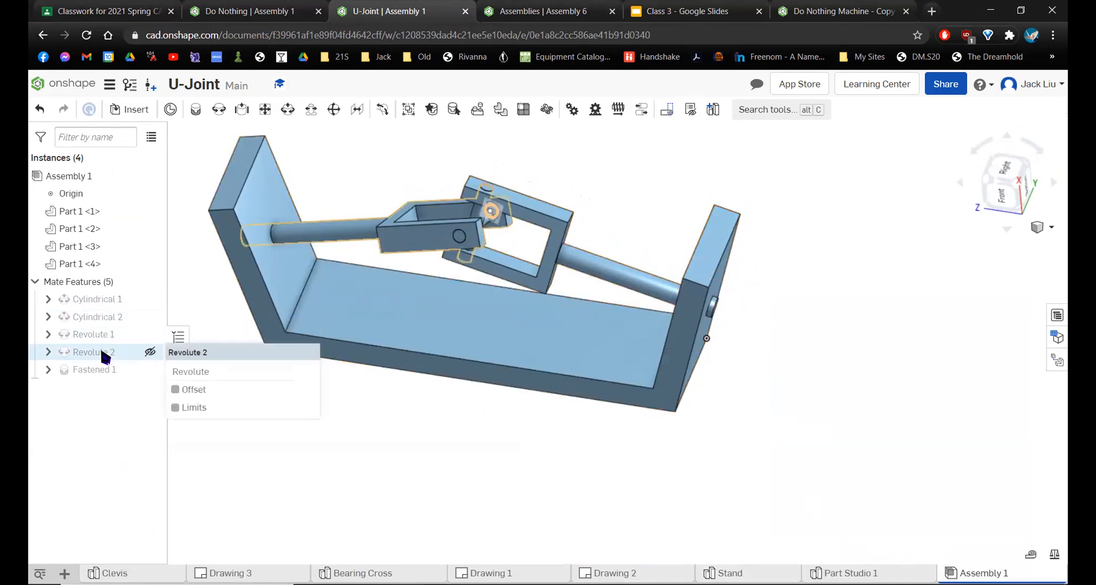
pyautogui.doubleClick(98, 302)
pyautogui.scroll(5, 529, 392)
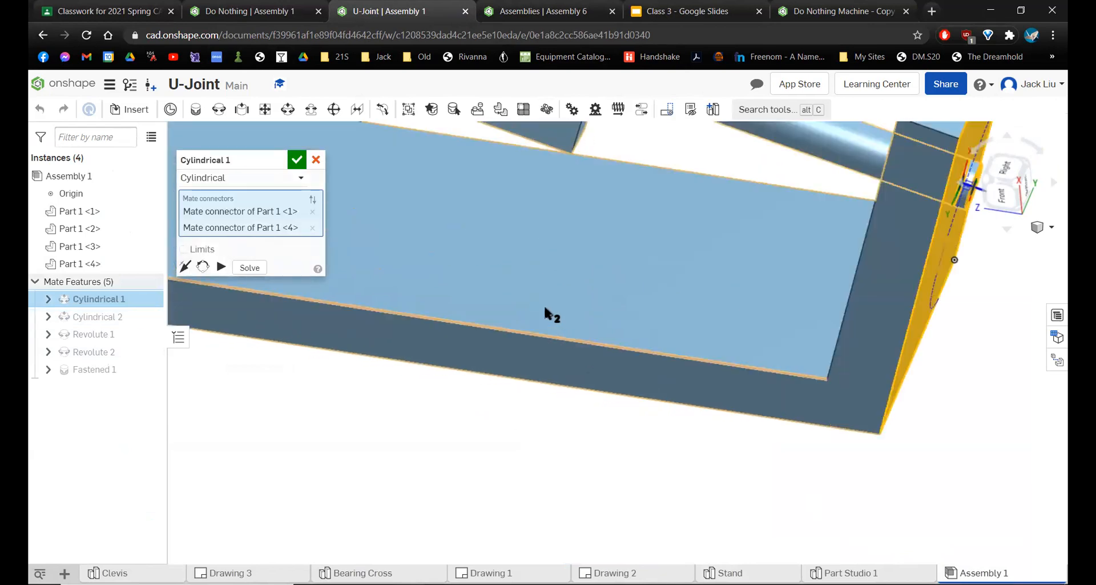
pyautogui.scroll(-5, 543, 308)
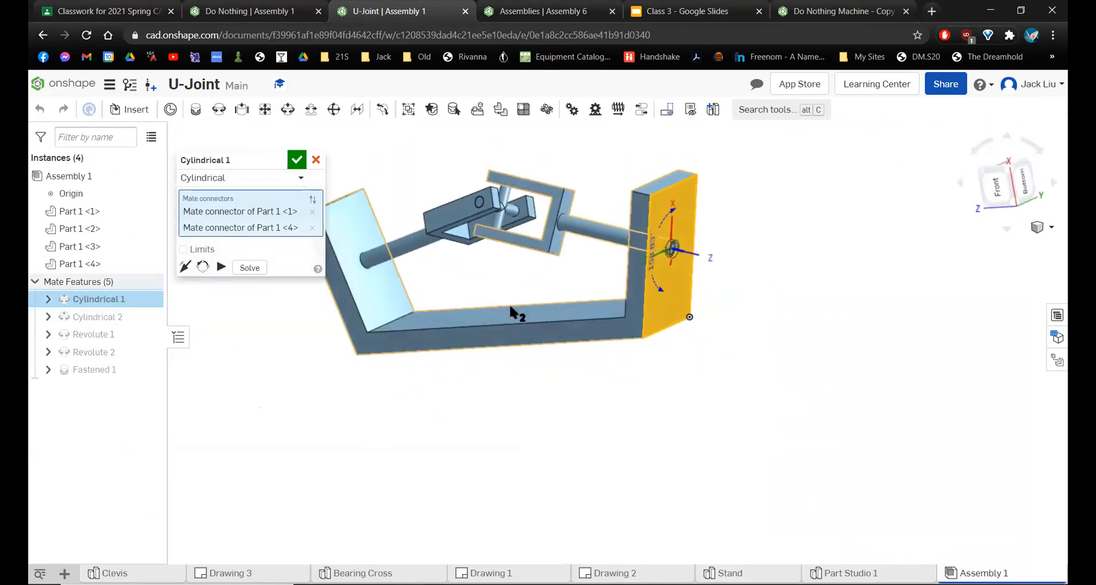
pyautogui.scroll(6, 580, 277)
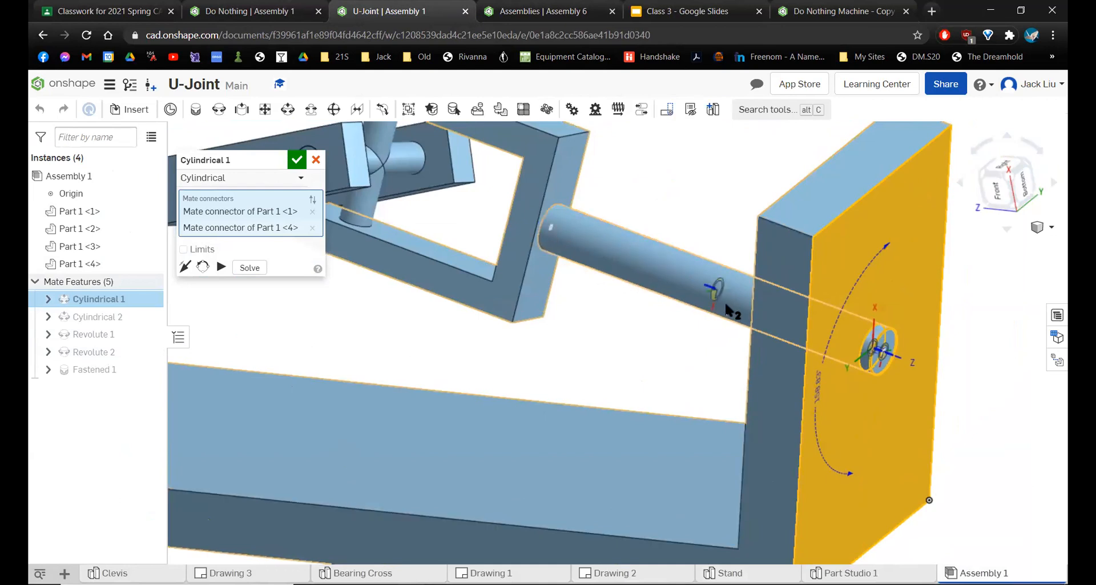
pyautogui.scroll(2, 734, 312)
pyautogui.moveTo(642, 285); pyautogui.dragTo(546, 268, button='middle')
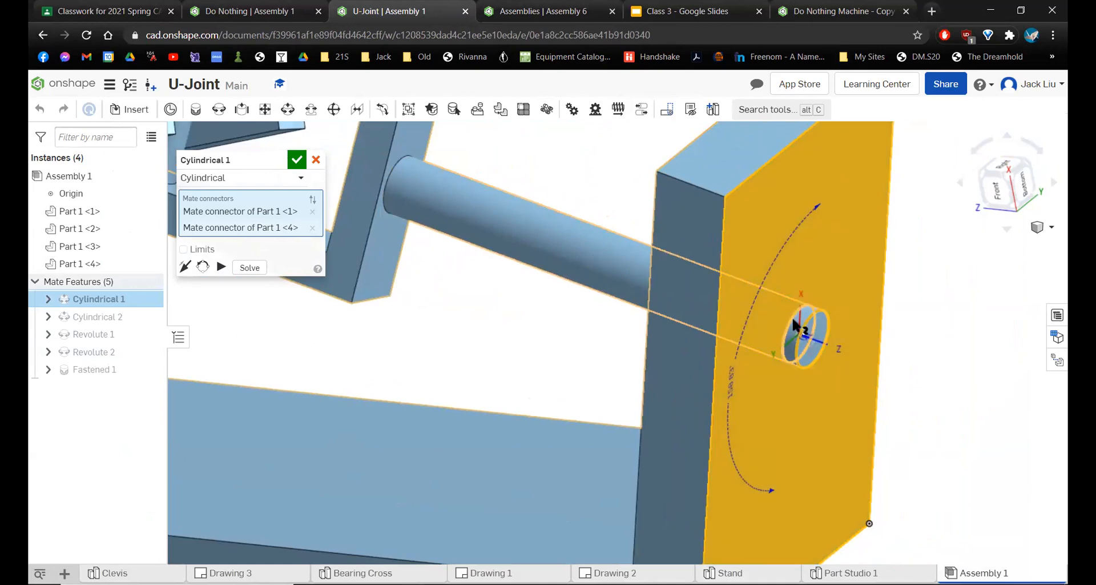
pyautogui.click(297, 159)
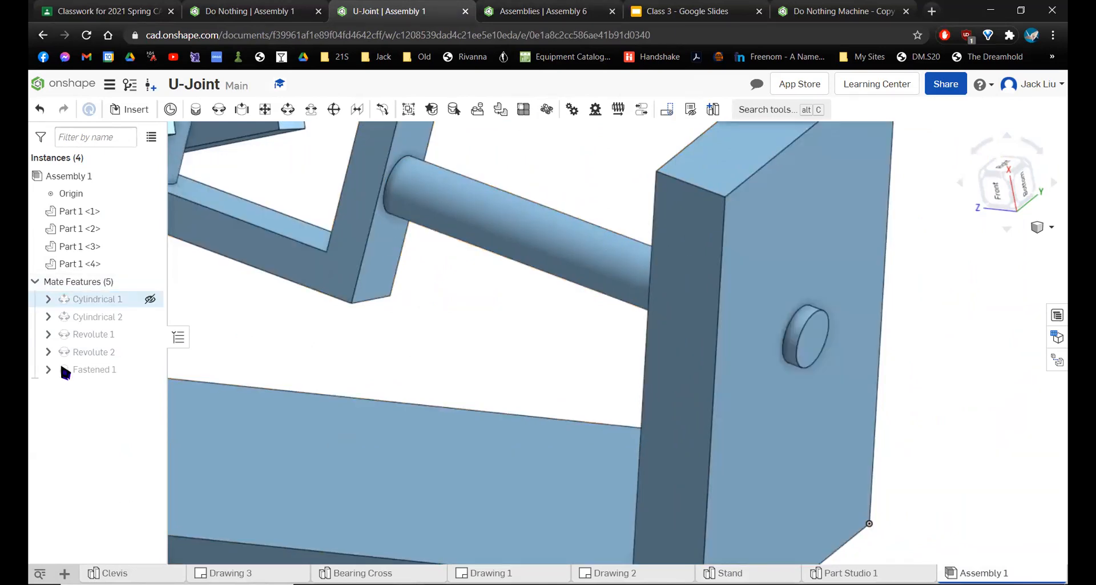
# - Delete both cylindrical mates and both revolute mates from Assembly 1, keeping only Fastened 1
pyautogui.press('Delete')
pyautogui.click(81, 314)
pyautogui.press('Delete')
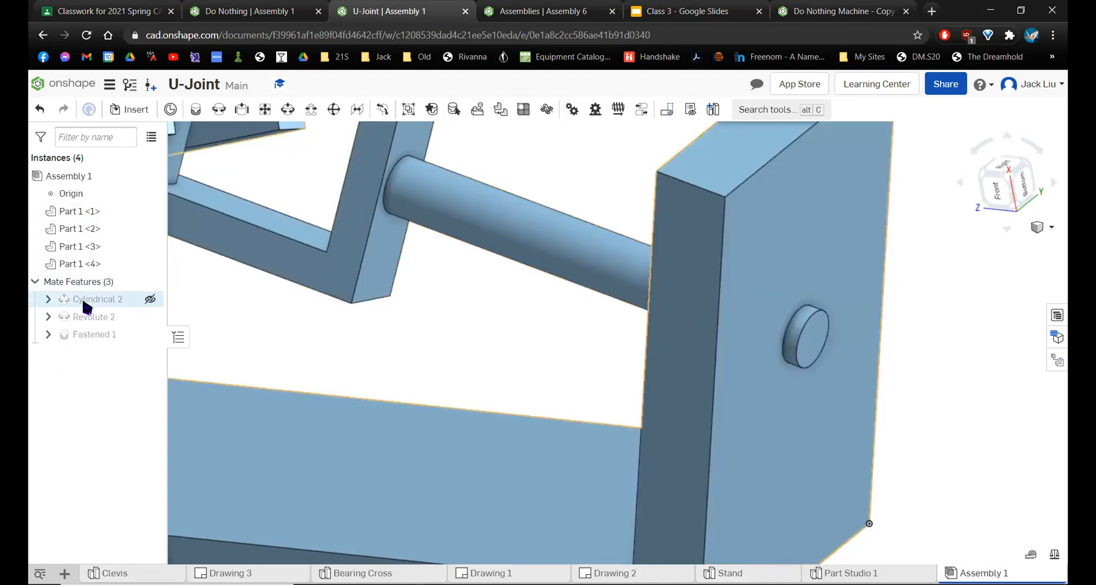
pyautogui.press('Delete')
pyautogui.click(83, 303)
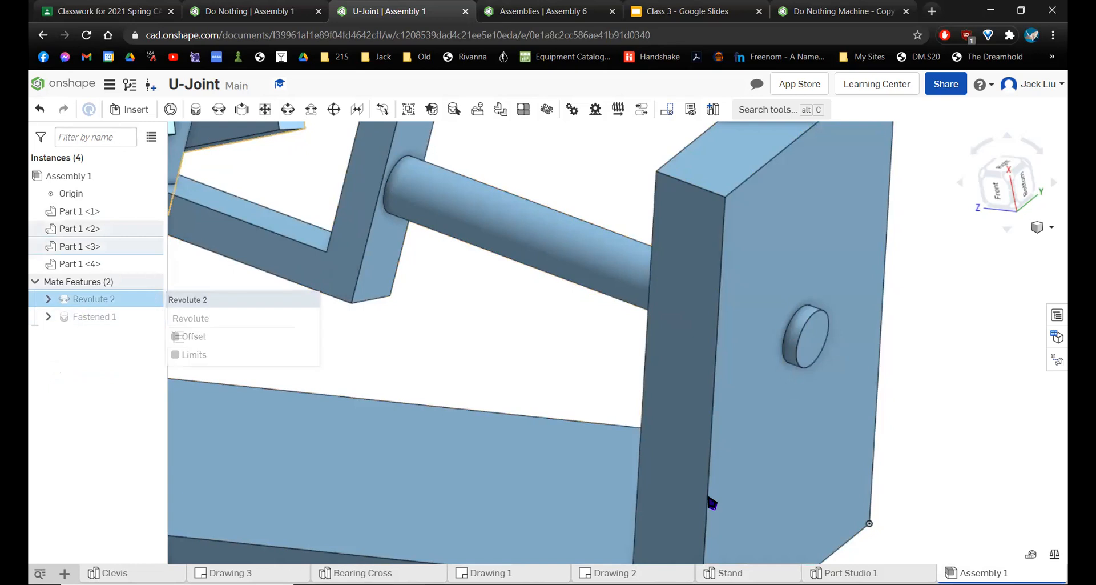
pyautogui.press('Delete')
# - Pull the two clevises and the bearing cross apart, moving them clear of the stand
pyautogui.scroll(-6, 611, 428)
pyautogui.moveTo(563, 381); pyautogui.dragTo(605, 410, button='right')
pyautogui.scroll(-3, 594, 398)
pyautogui.moveTo(554, 377); pyautogui.dragTo(532, 349)
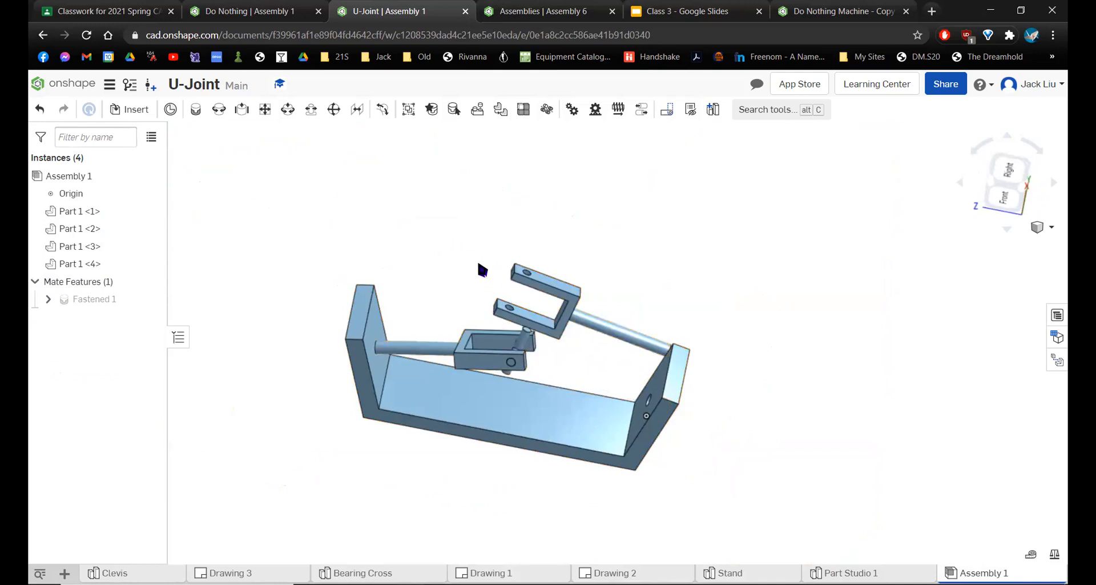
pyautogui.moveTo(467, 348); pyautogui.dragTo(426, 256)
pyautogui.scroll(4, 421, 251)
pyautogui.scroll(-5, 422, 251)
pyautogui.moveTo(609, 339); pyautogui.dragTo(553, 295, button='right')
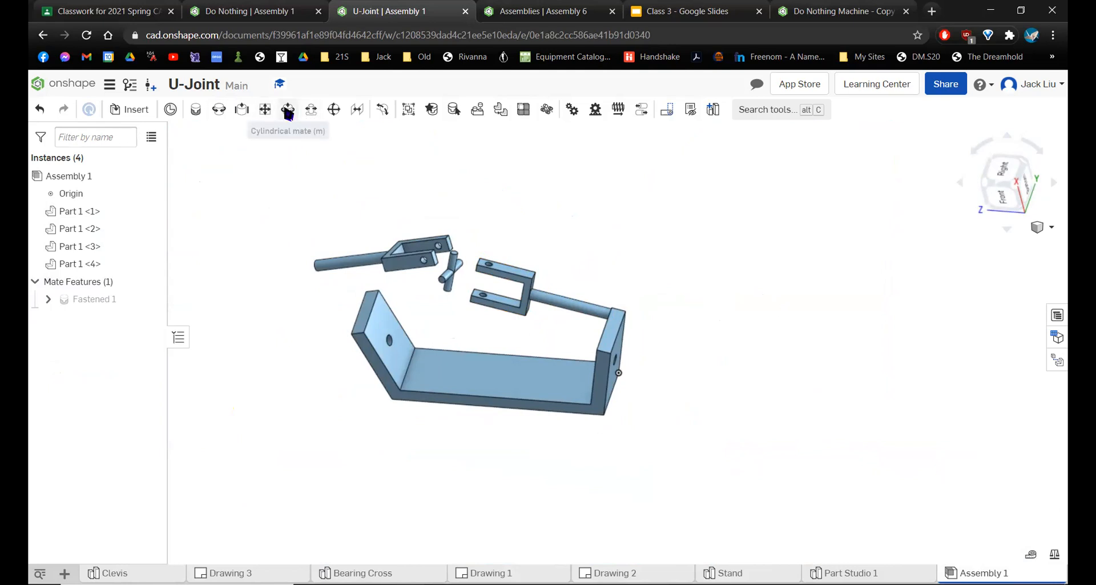
# - Add a cylindrical mate between the stand's hole nearest the origin and the shaft end of clevis Part 1 <1>
pyautogui.scroll(3, 544, 258)
pyautogui.press('m')
pyautogui.moveTo(609, 311); pyautogui.dragTo(540, 301, button='right')
pyautogui.rightClick(539, 300)
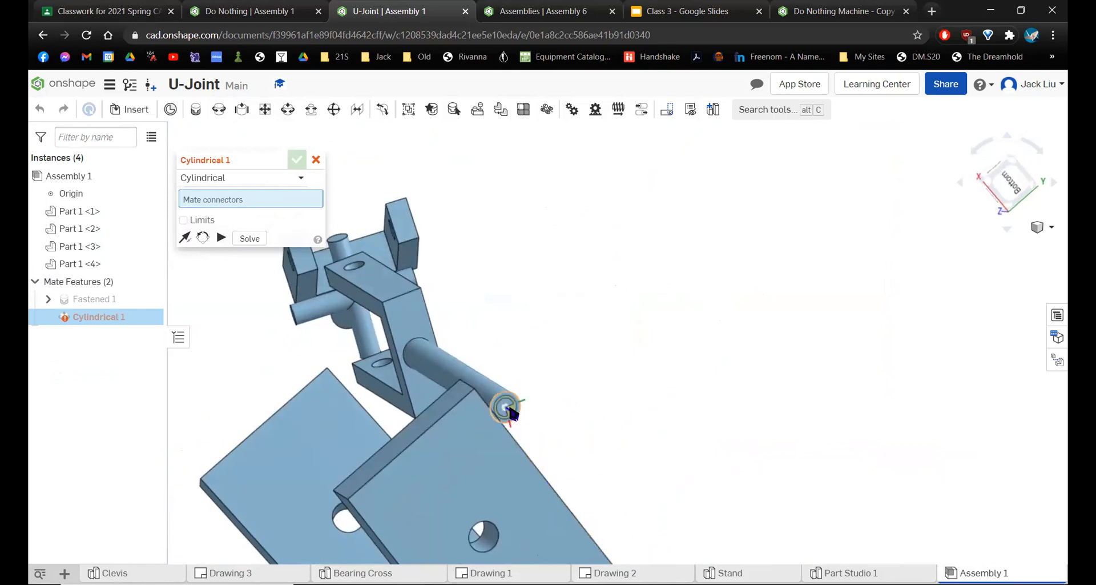
pyautogui.scroll(5, 502, 406)
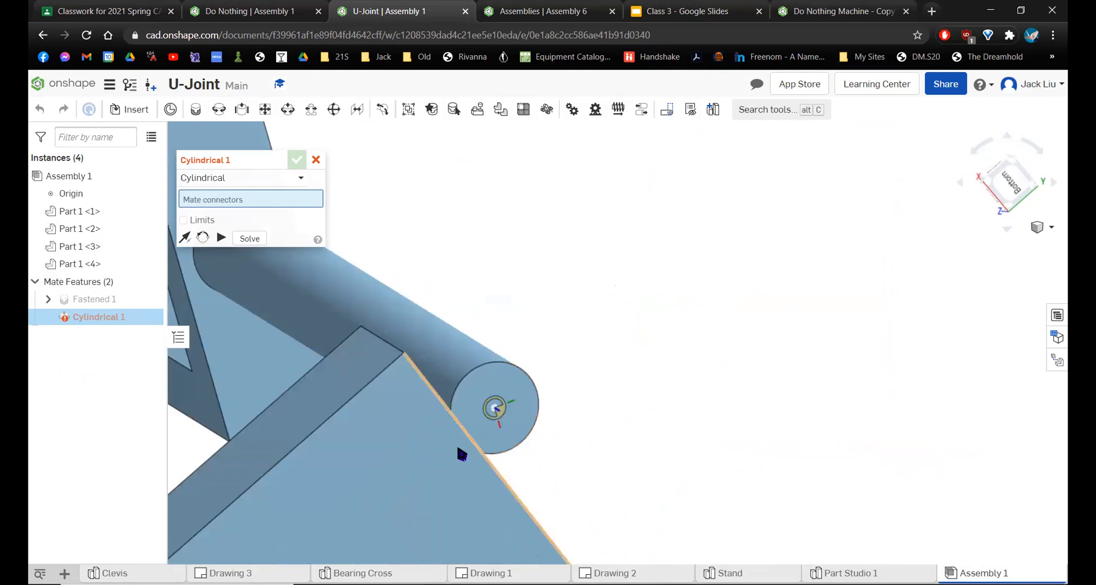
pyautogui.moveTo(457, 449); pyautogui.dragTo(570, 194, button='middle')
pyautogui.moveTo(548, 426); pyautogui.dragTo(593, 276, button='middle')
pyautogui.scroll(1, 594, 275)
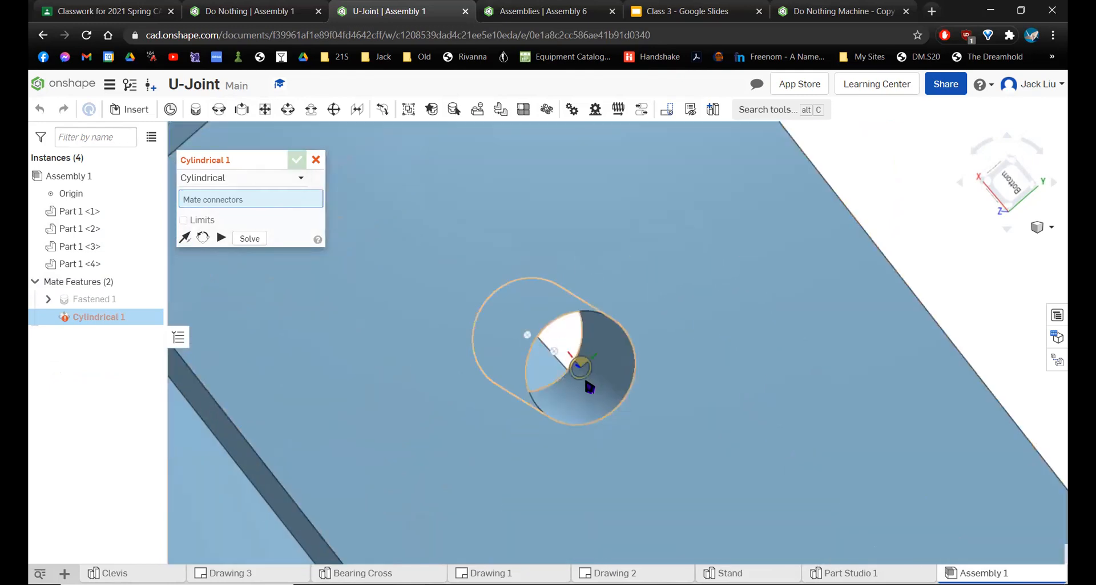
pyautogui.click(586, 379)
pyautogui.scroll(-10, 584, 377)
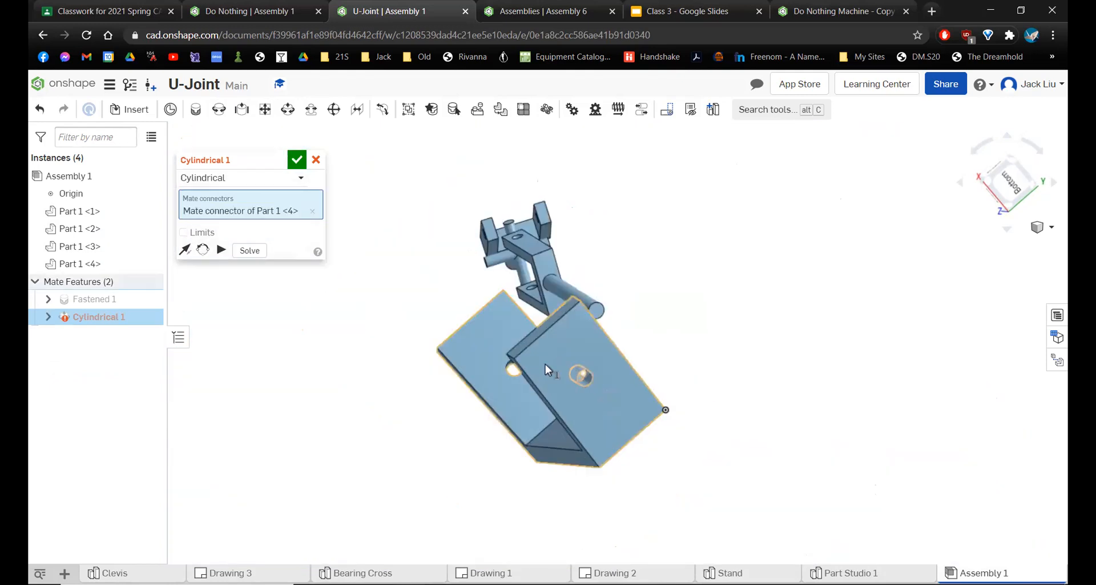
pyautogui.scroll(5, 611, 331)
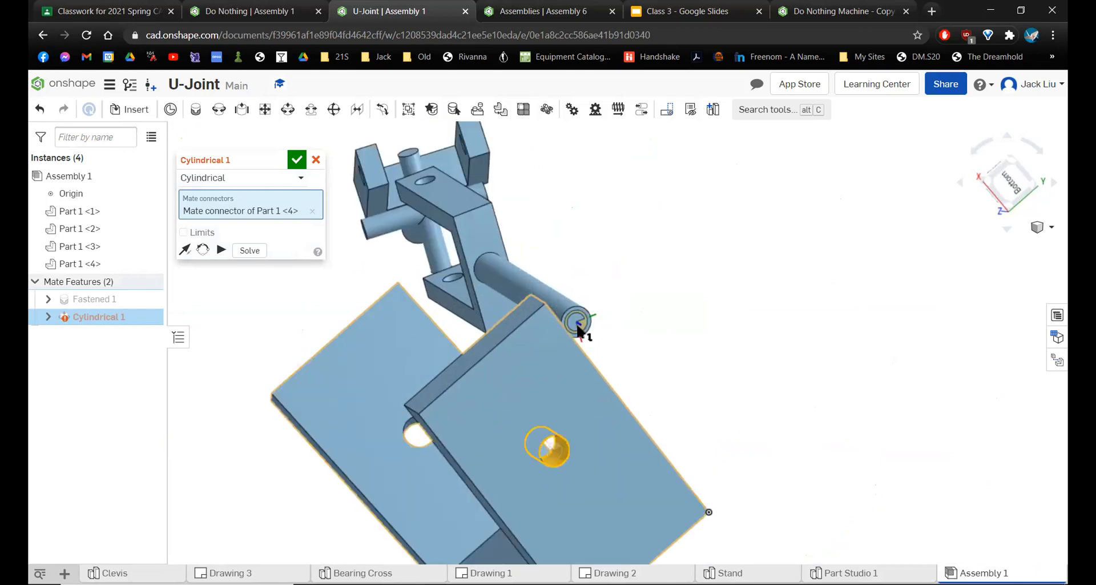
pyautogui.click(569, 331)
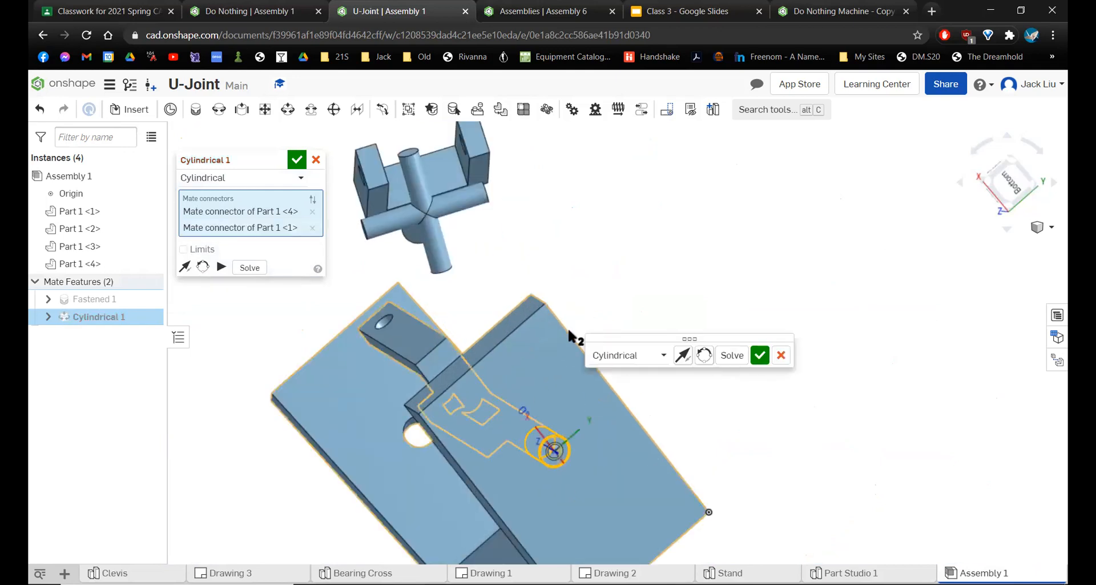
pyautogui.click(297, 159)
pyautogui.moveTo(499, 331); pyautogui.dragTo(527, 327, button='right')
pyautogui.moveTo(515, 352); pyautogui.dragTo(446, 310)
pyautogui.moveTo(446, 310); pyautogui.dragTo(288, 146, button='right')
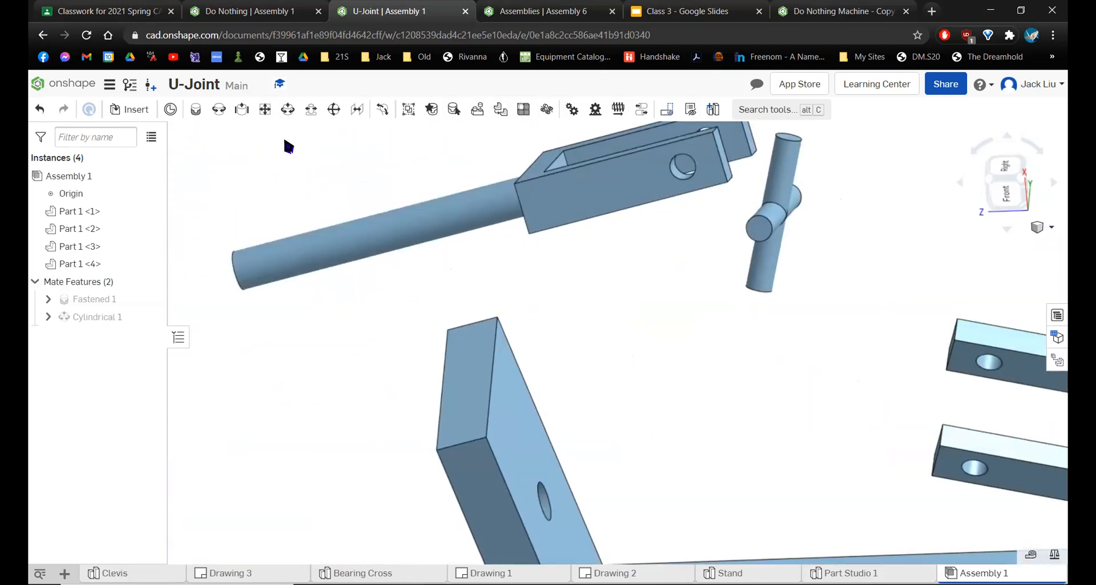
# - Add a cylindrical mate between the shaft end of clevis Part 1 <3> and the hole in the stand's other leg
pyautogui.click(287, 109)
pyautogui.moveTo(360, 280); pyautogui.dragTo(516, 327, button='right')
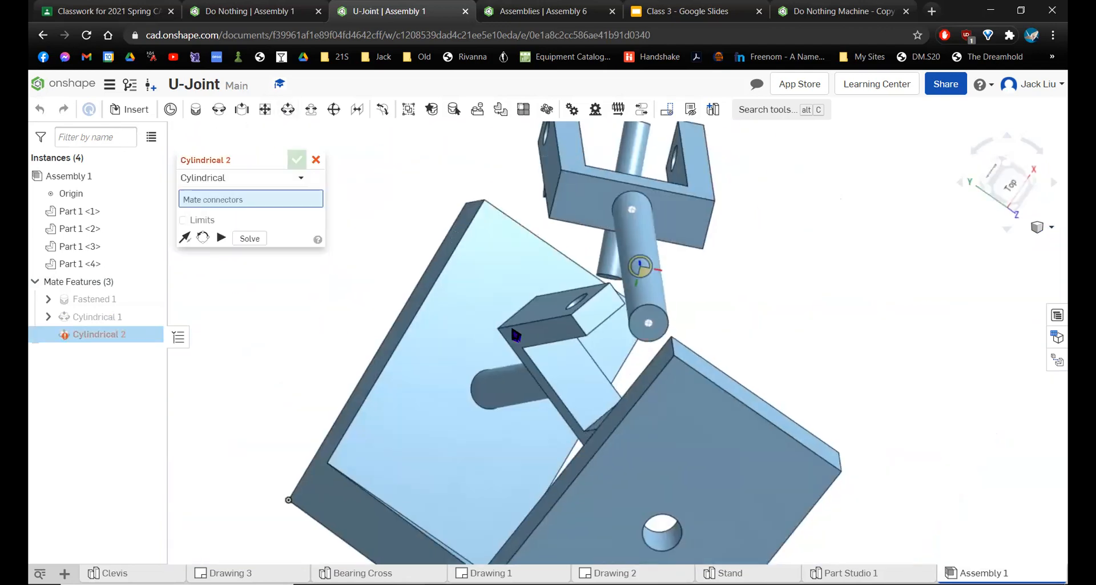
pyautogui.click(649, 323)
pyautogui.moveTo(685, 398); pyautogui.dragTo(702, 338, button='right')
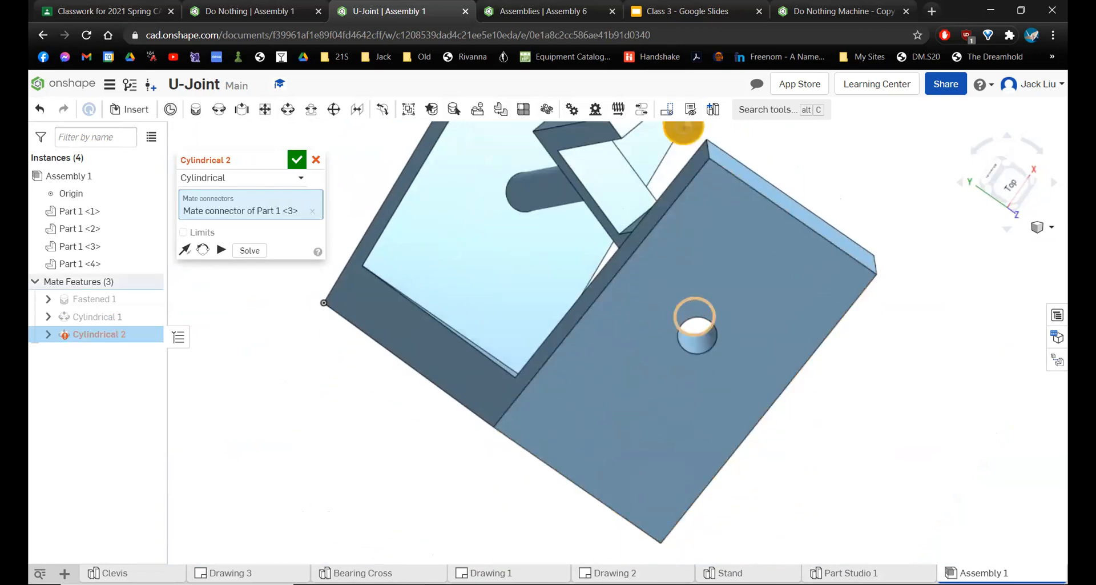
pyautogui.click(703, 338)
pyautogui.click(296, 160)
# - Slide the mated clevis along its stand hole and place the loose bearing cross above the gap between the clevises
pyautogui.moveTo(626, 229); pyautogui.dragTo(792, 226, button='right')
pyautogui.moveTo(793, 226); pyautogui.dragTo(727, 251)
pyautogui.moveTo(738, 297); pyautogui.dragTo(690, 199)
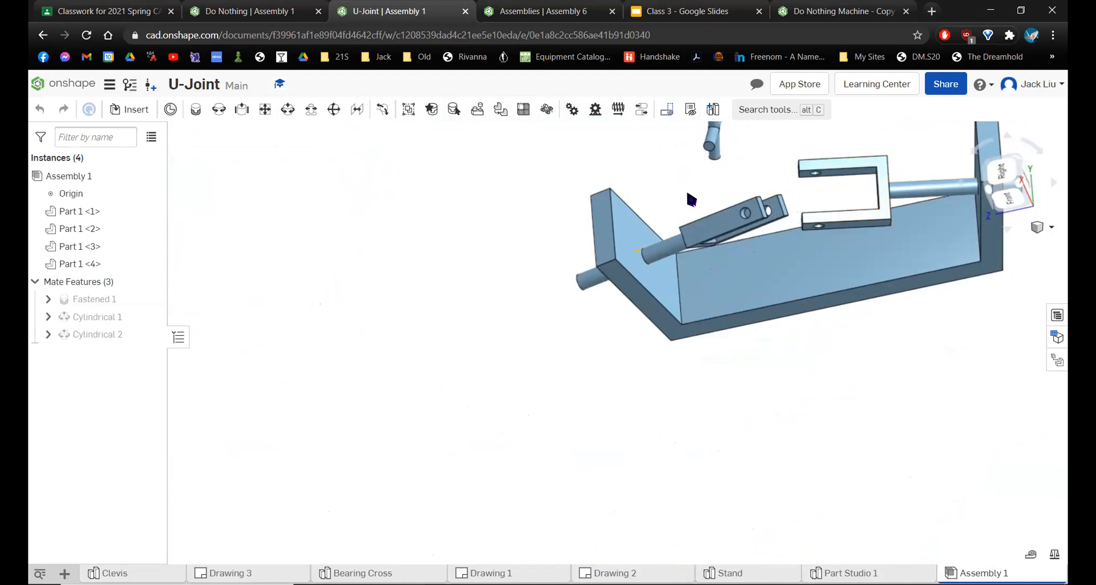
pyautogui.scroll(5, 758, 188)
pyautogui.scroll(-2, 746, 198)
pyautogui.moveTo(747, 198); pyautogui.dragTo(635, 426, button='middle')
pyautogui.scroll(-2, 619, 358)
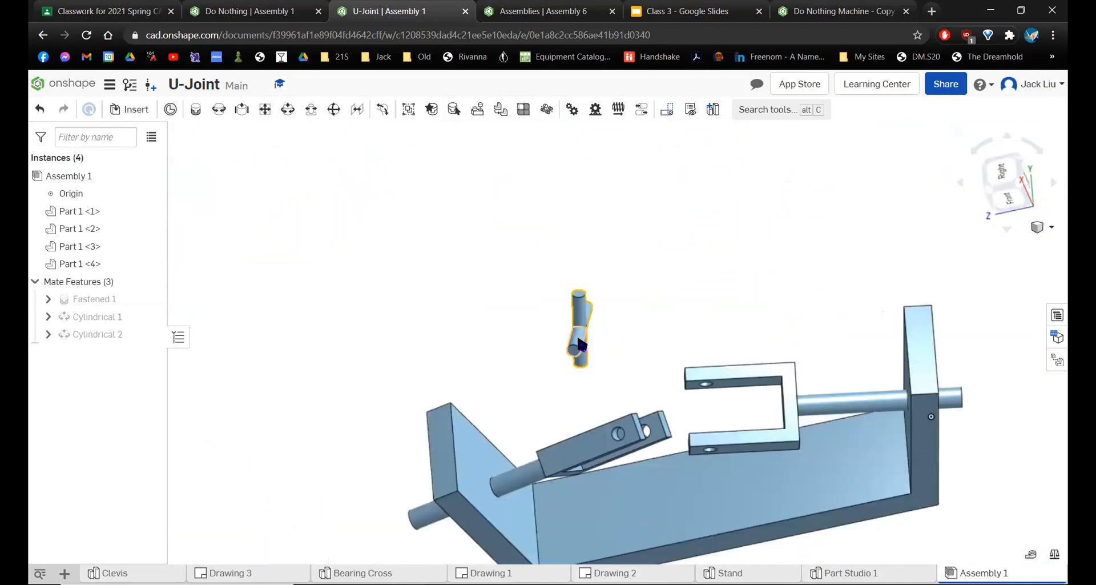
pyautogui.moveTo(583, 359); pyautogui.dragTo(642, 349)
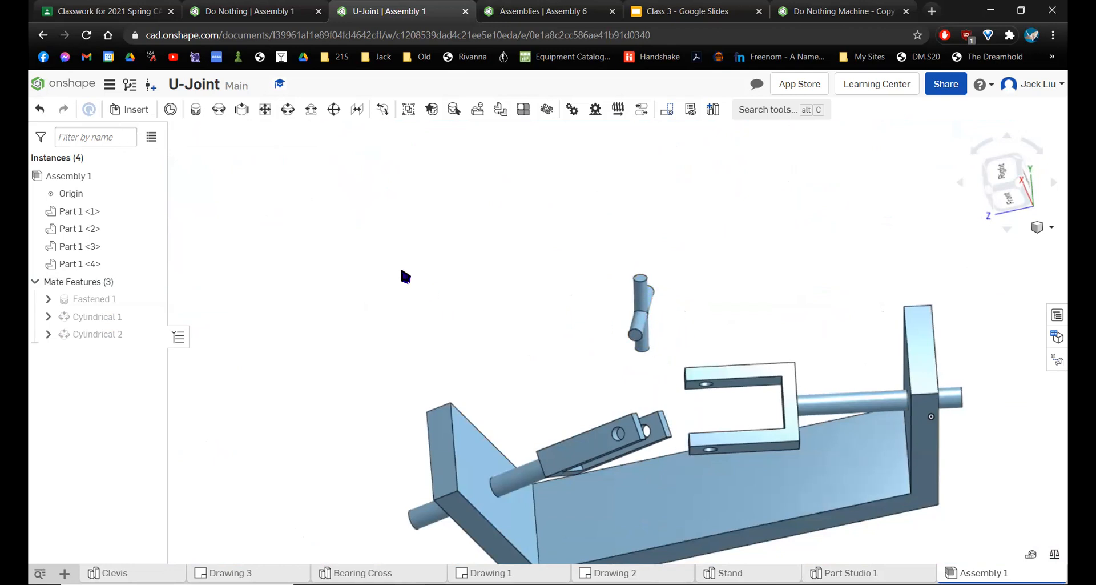
# - Add a revolute mate between one end face of the bearing cross and an arm hole of clevis Part 1 <1>
pyautogui.click(218, 110)
pyautogui.scroll(5, 665, 325)
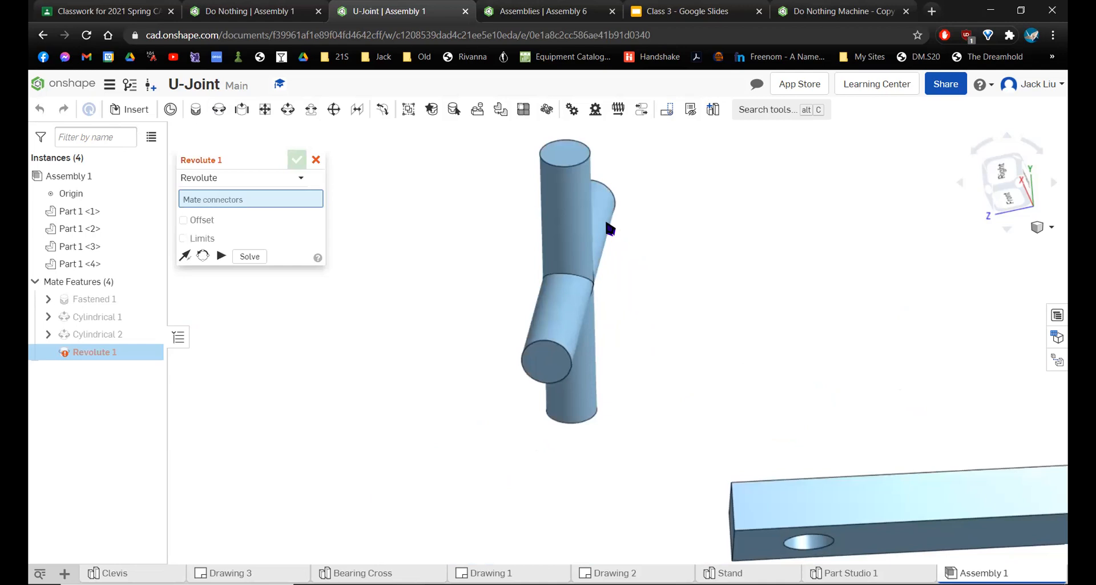
pyautogui.moveTo(588, 211); pyautogui.dragTo(592, 231, button='right')
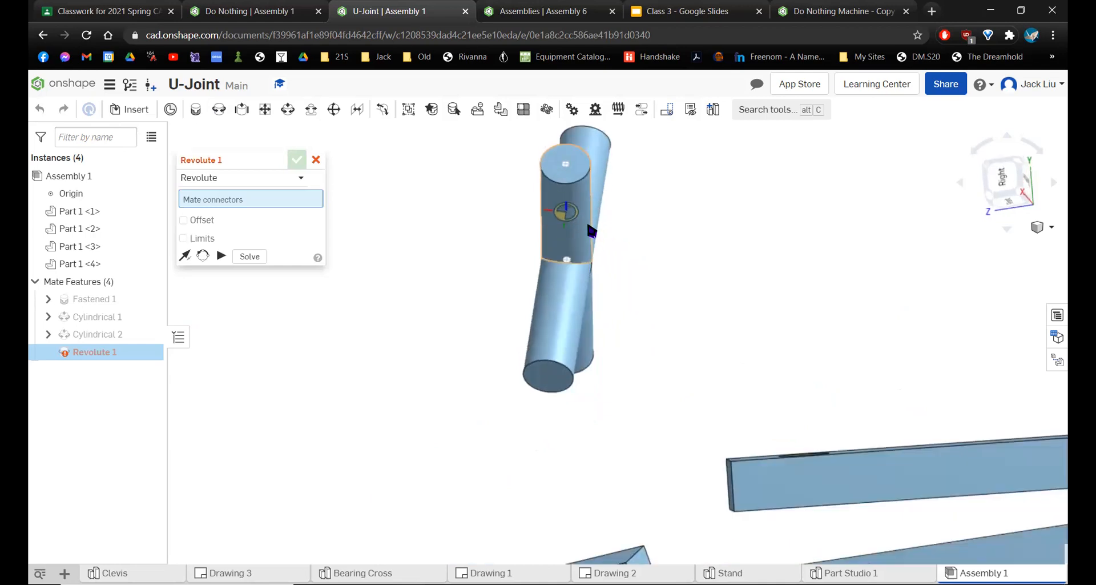
pyautogui.click(567, 172)
pyautogui.scroll(5, 712, 419)
pyautogui.moveTo(709, 457); pyautogui.dragTo(815, 438, button='right')
pyautogui.moveTo(817, 438); pyautogui.dragTo(761, 406, button='middle')
pyautogui.scroll(-5, 740, 362)
pyautogui.moveTo(740, 361); pyautogui.dragTo(466, 311, button='right')
pyautogui.scroll(3, 576, 371)
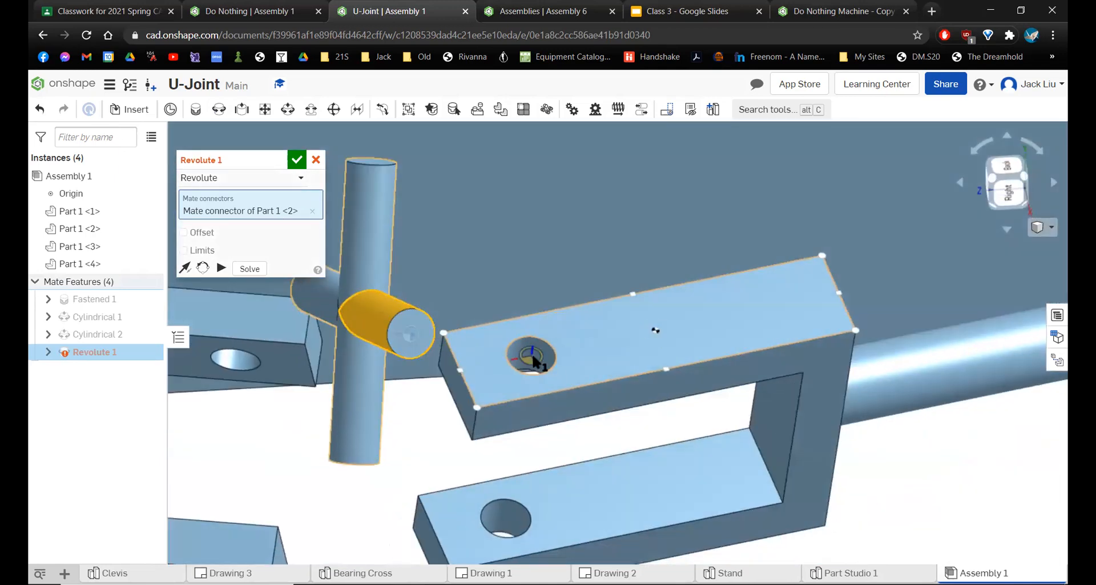
pyautogui.click(532, 355)
pyautogui.press('Return')
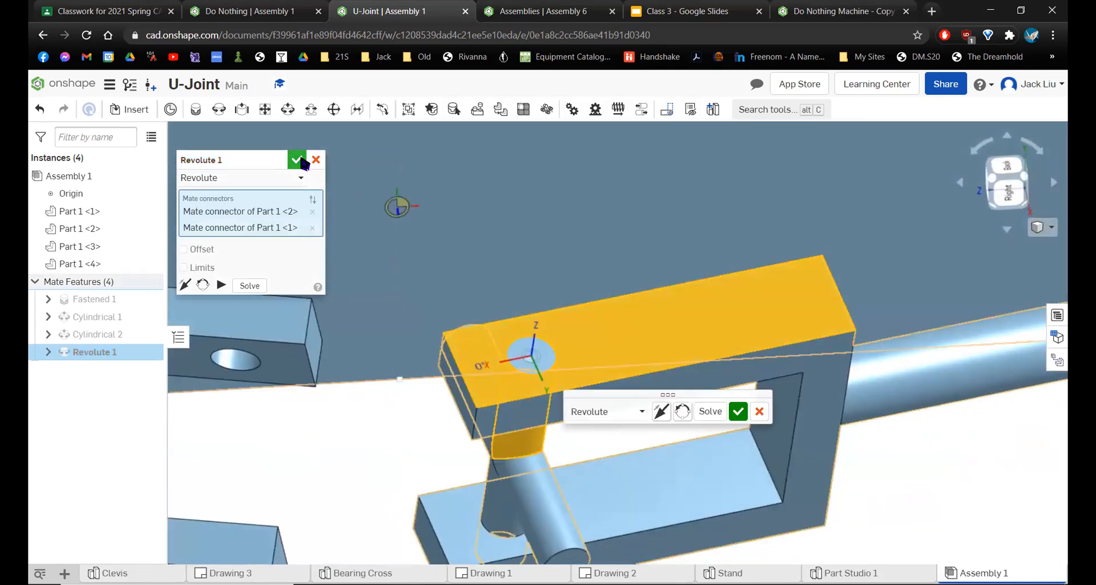
# - Swing the bearing cross about its pin in clevis Part 1 <1> to test the revolute mate's motion
pyautogui.moveTo(533, 310); pyautogui.dragTo(531, 288, button='right')
pyautogui.scroll(-4, 533, 293)
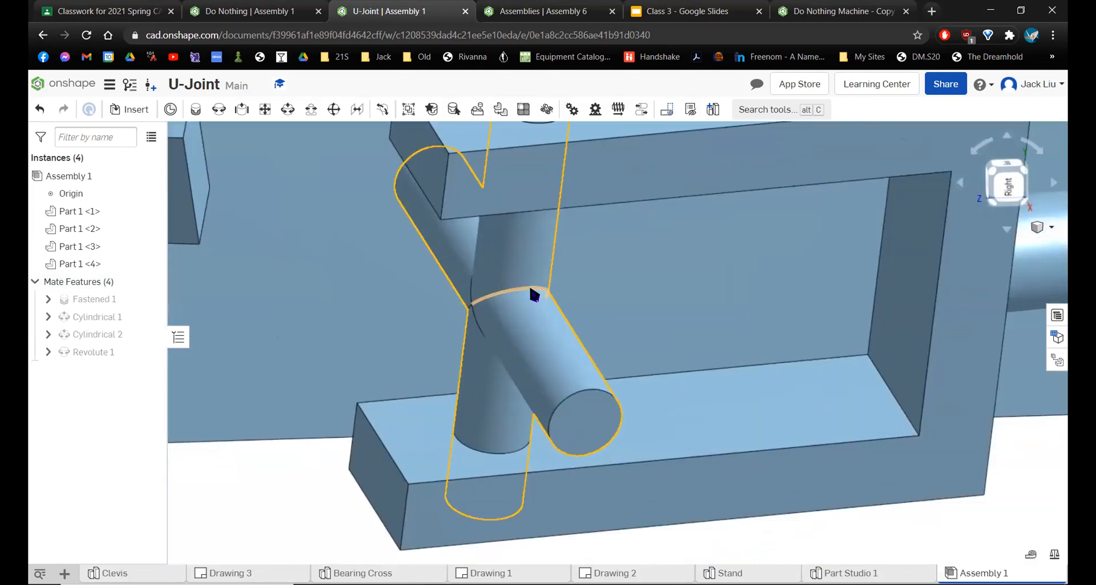
pyautogui.moveTo(553, 312); pyautogui.dragTo(549, 352)
pyautogui.rightClick(695, 319)
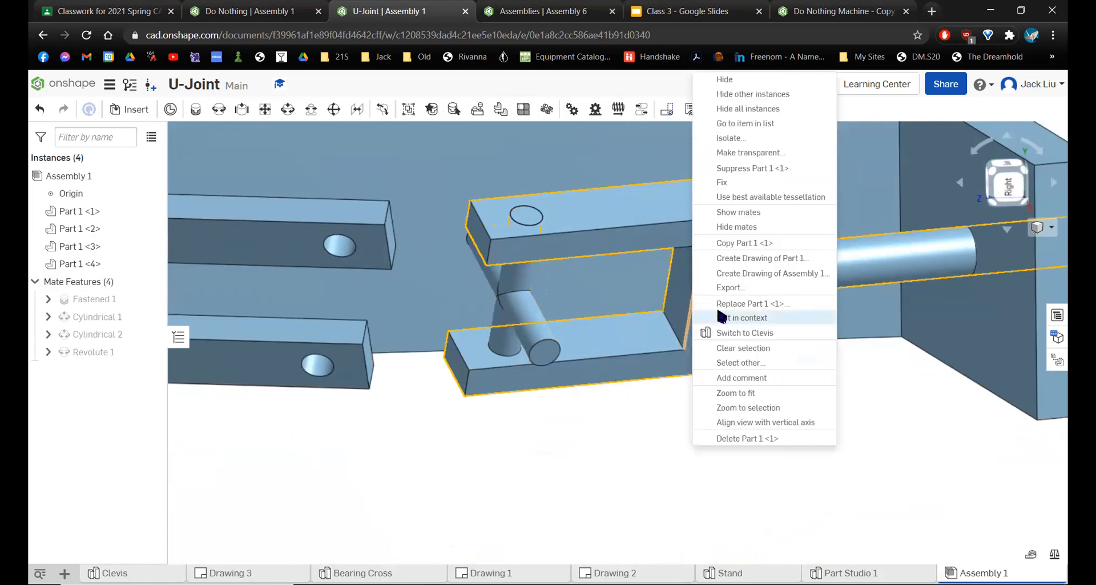
pyautogui.press('Escape')
pyautogui.moveTo(528, 332); pyautogui.dragTo(548, 374)
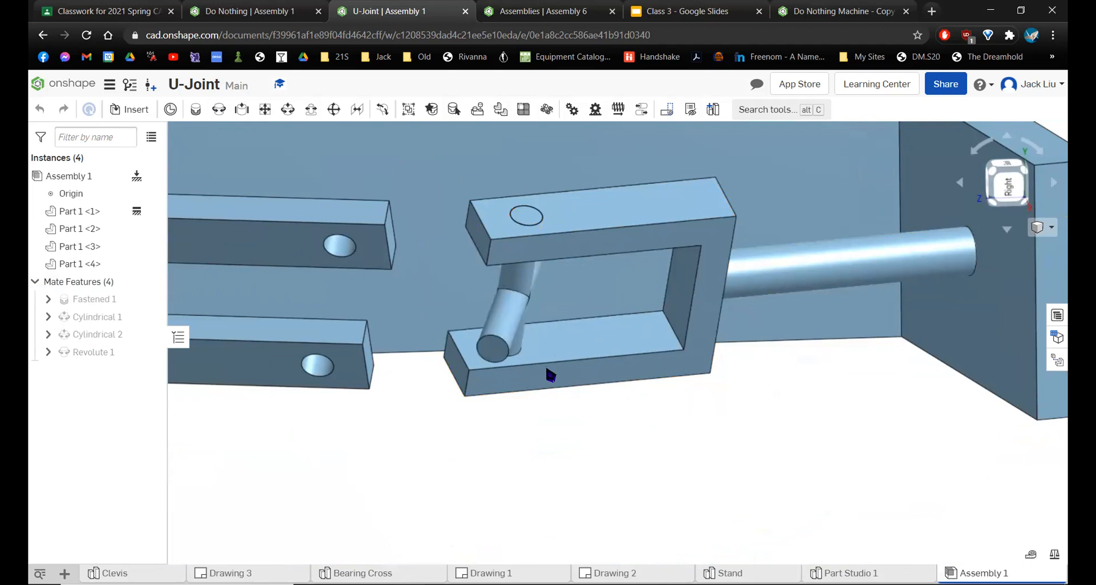
pyautogui.rightClick(711, 368)
pyautogui.click(772, 198)
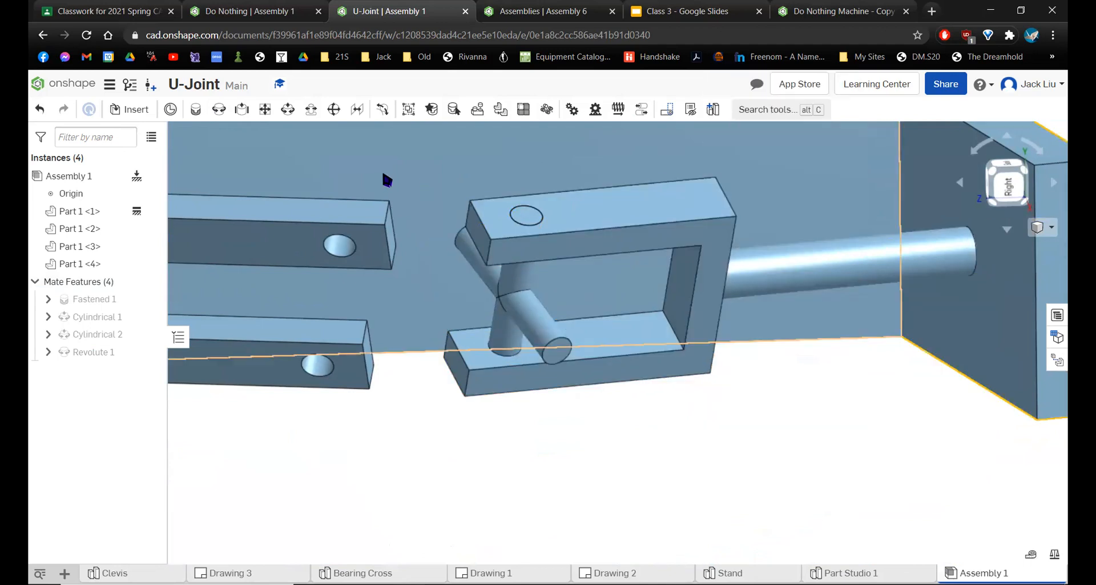
# - Add and solve a revolute mate between the bearing cross's free arm end and an arm hole of clevis Part 1 <3>
pyautogui.click(217, 110)
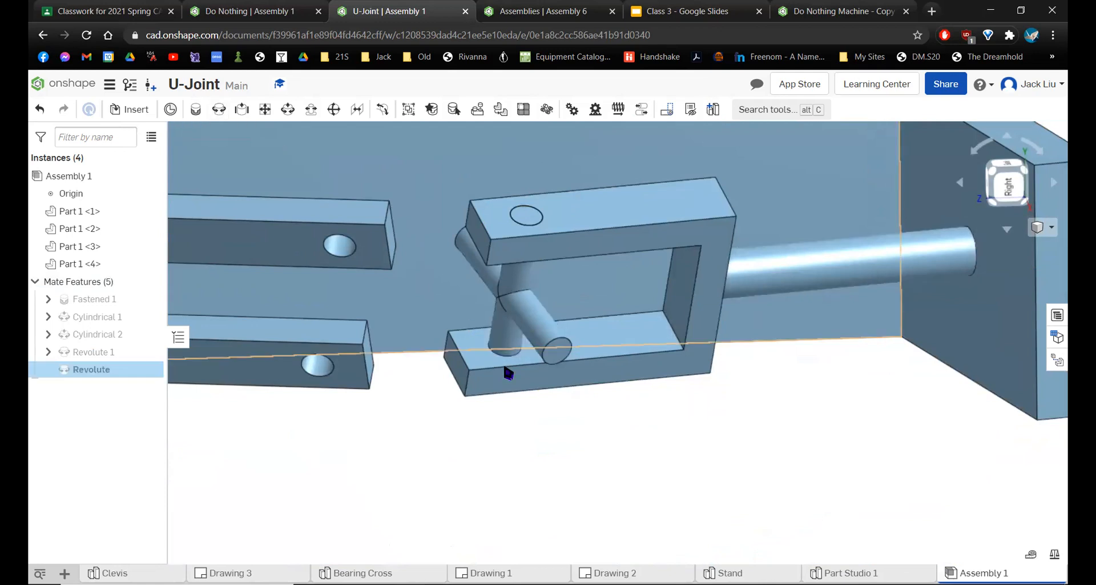
pyautogui.click(555, 359)
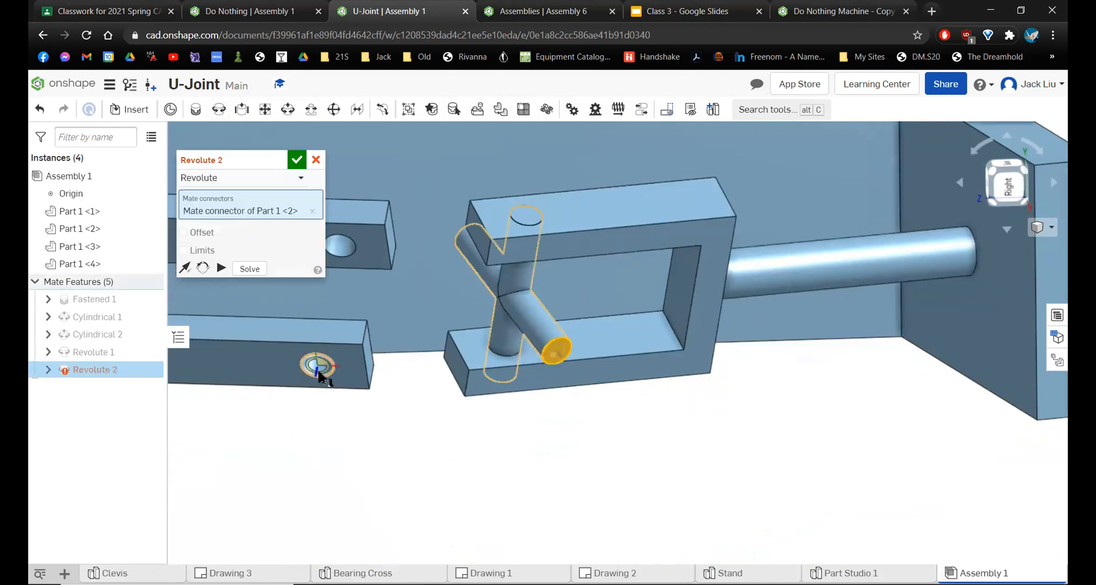
pyautogui.click(317, 366)
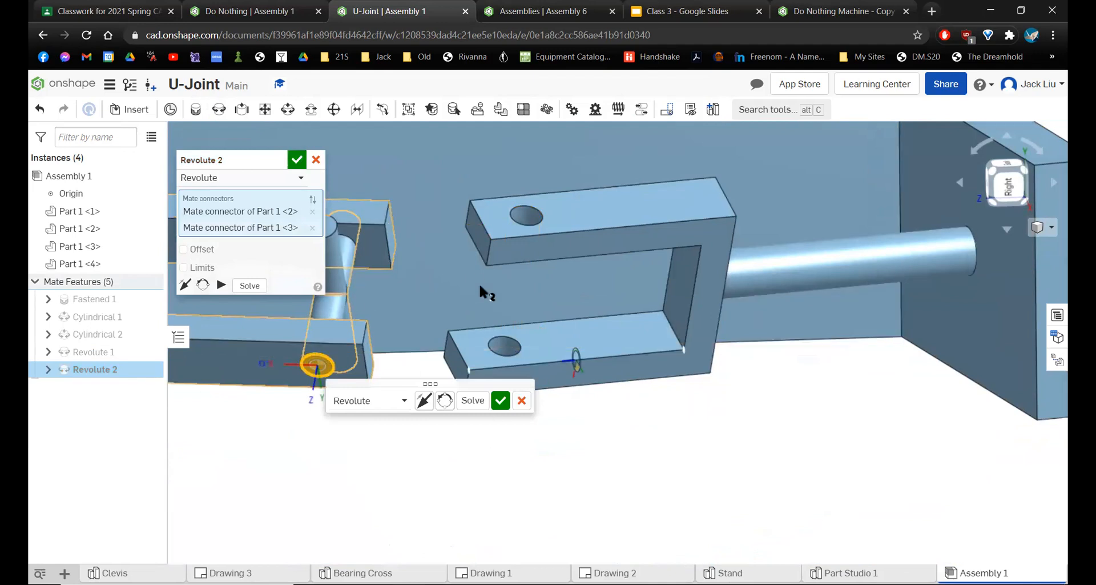
pyautogui.click(484, 403)
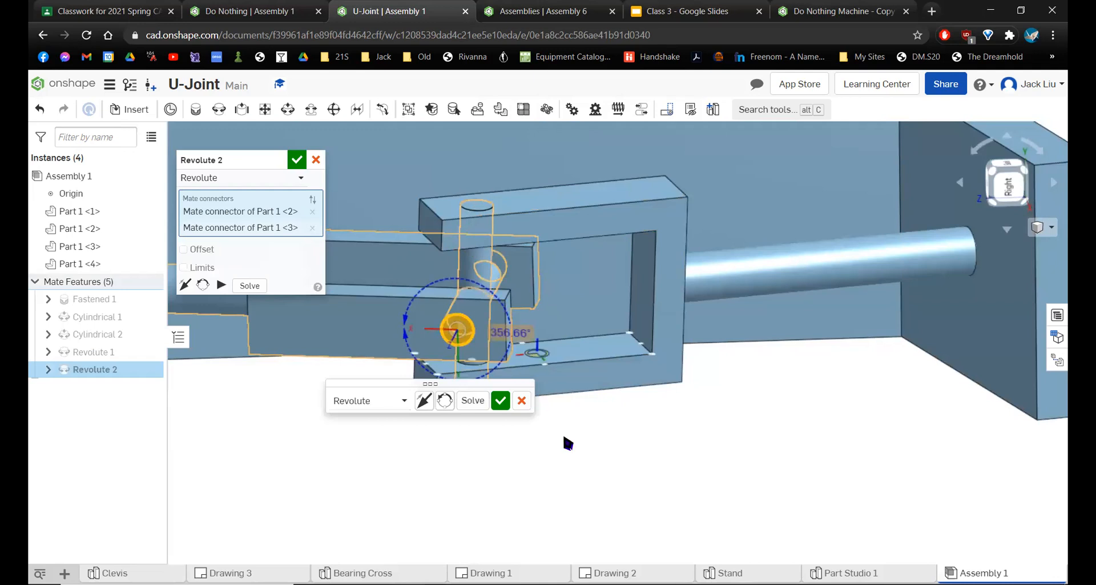
pyautogui.moveTo(568, 442); pyautogui.dragTo(576, 358, button='right')
pyautogui.scroll(-5, 545, 329)
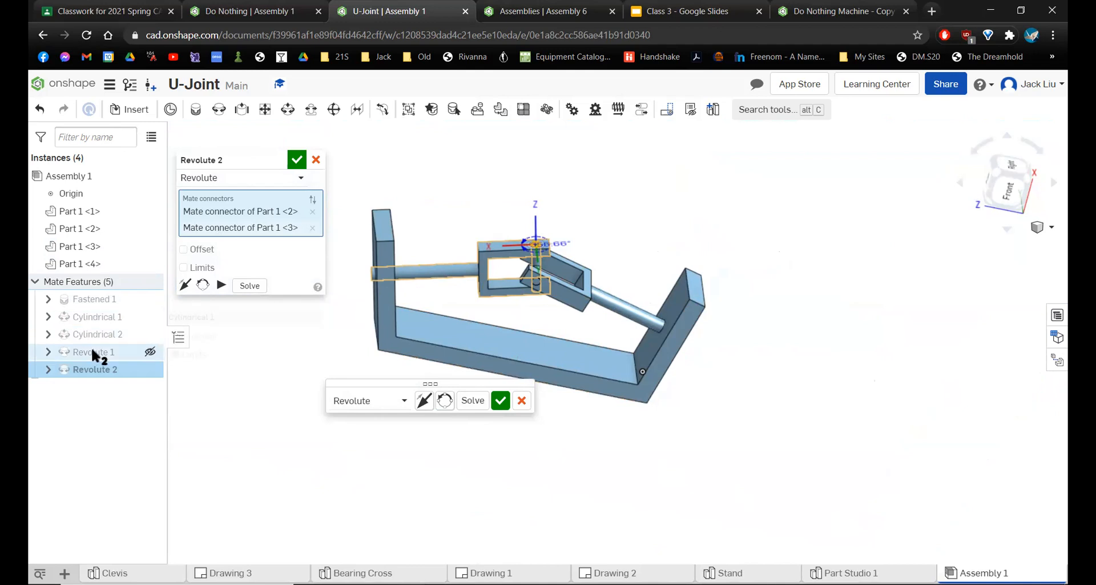
pyautogui.moveTo(95, 352)
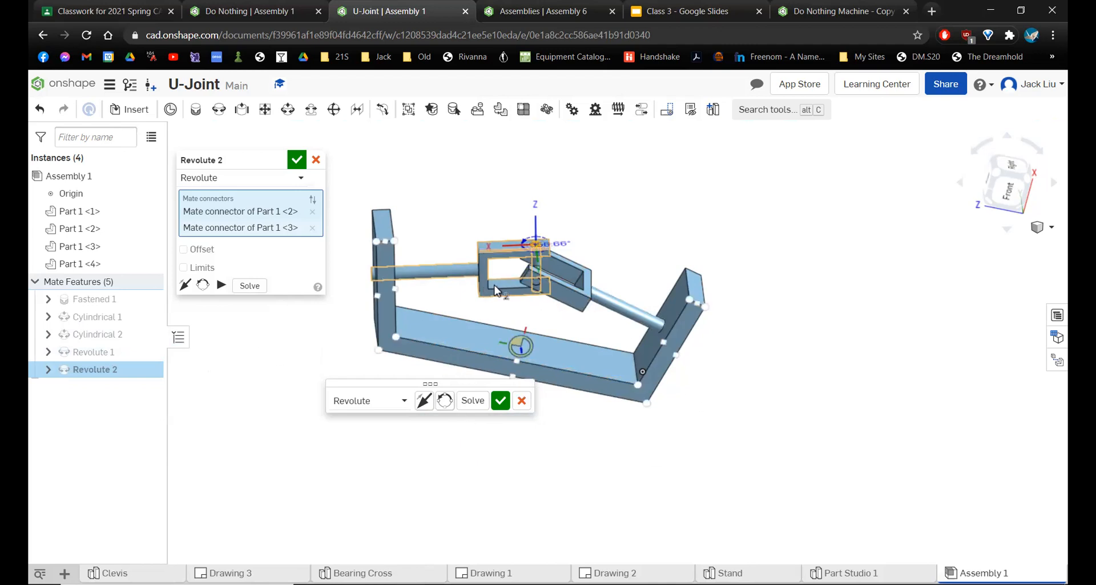
pyautogui.click(501, 400)
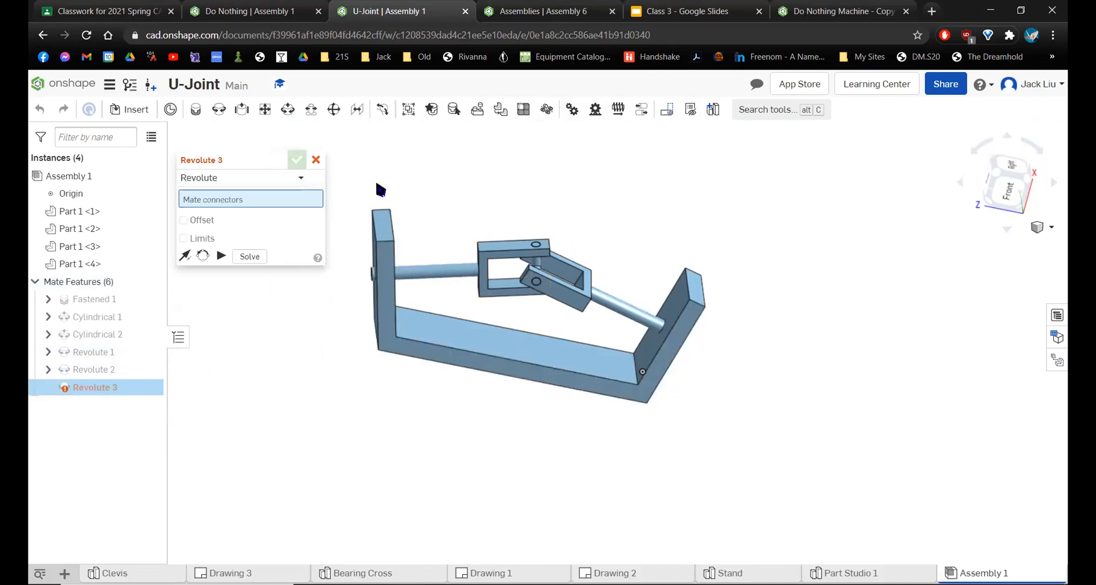
pyautogui.click(316, 160)
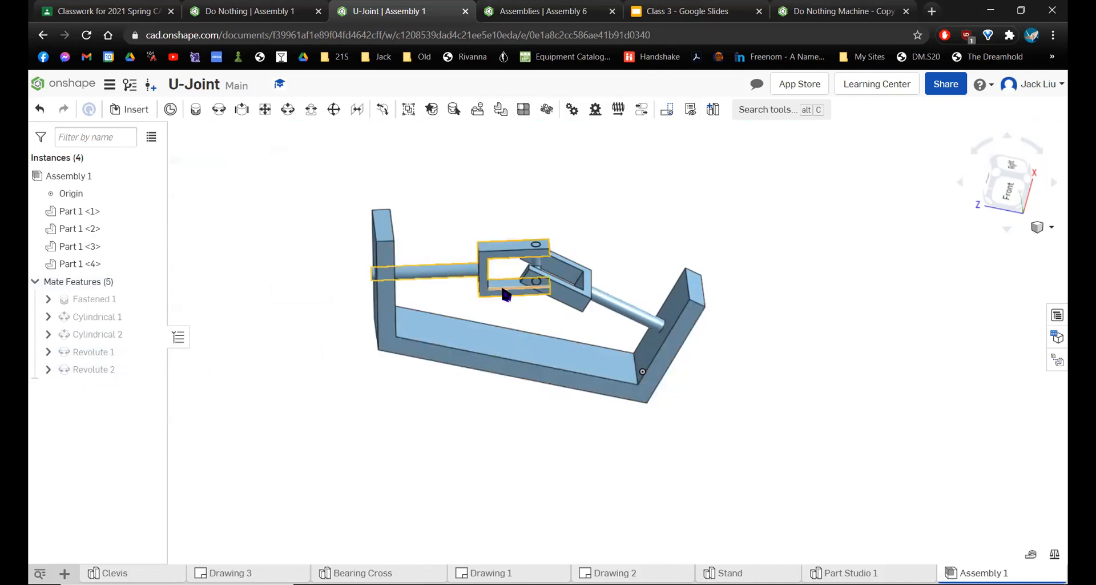
# - Test the joint by turning a clevis slightly and animating the z rotation of Cylindrical 1 from 0 to 360 degrees
pyautogui.moveTo(504, 233); pyautogui.dragTo(499, 265)
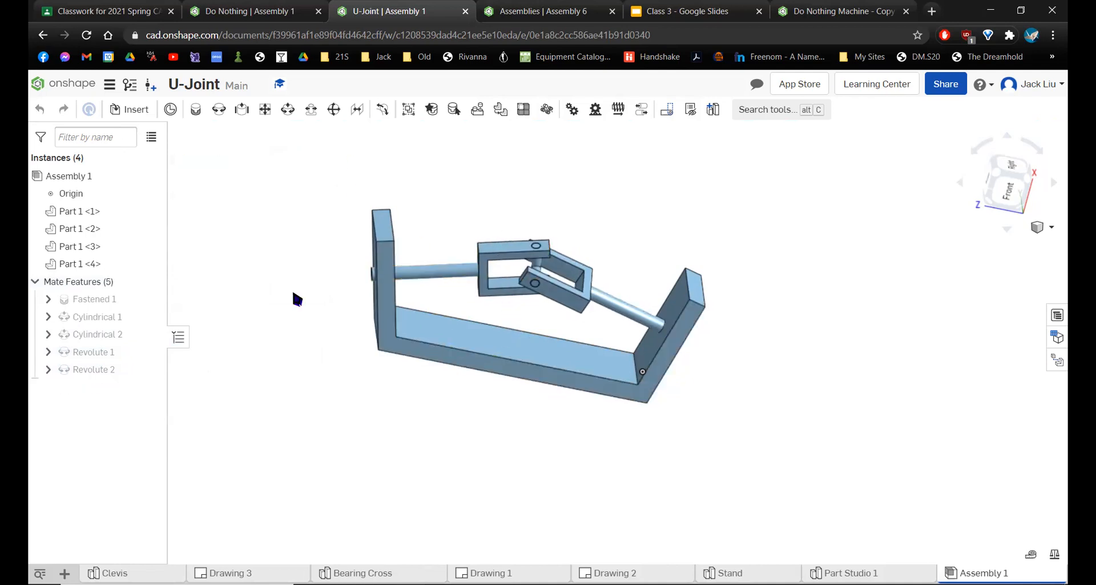
pyautogui.rightClick(93, 317)
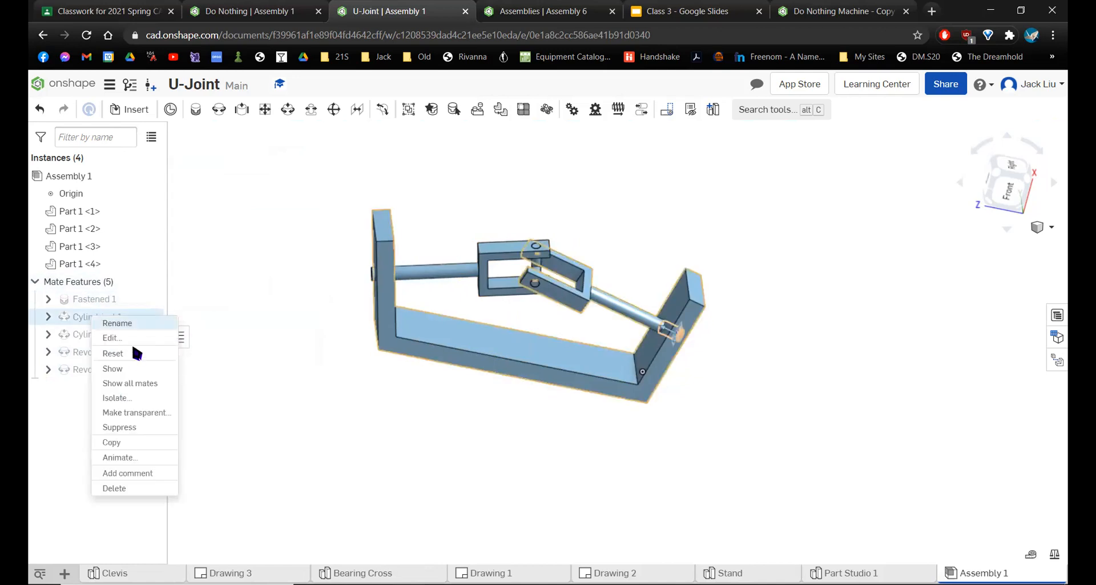
pyautogui.click(143, 458)
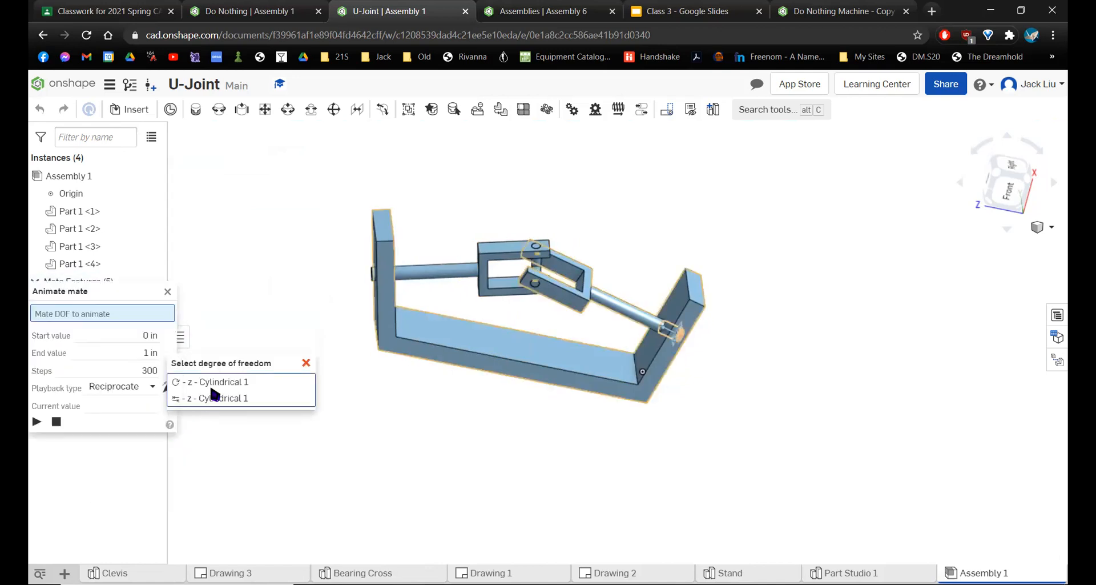
pyautogui.click(178, 382)
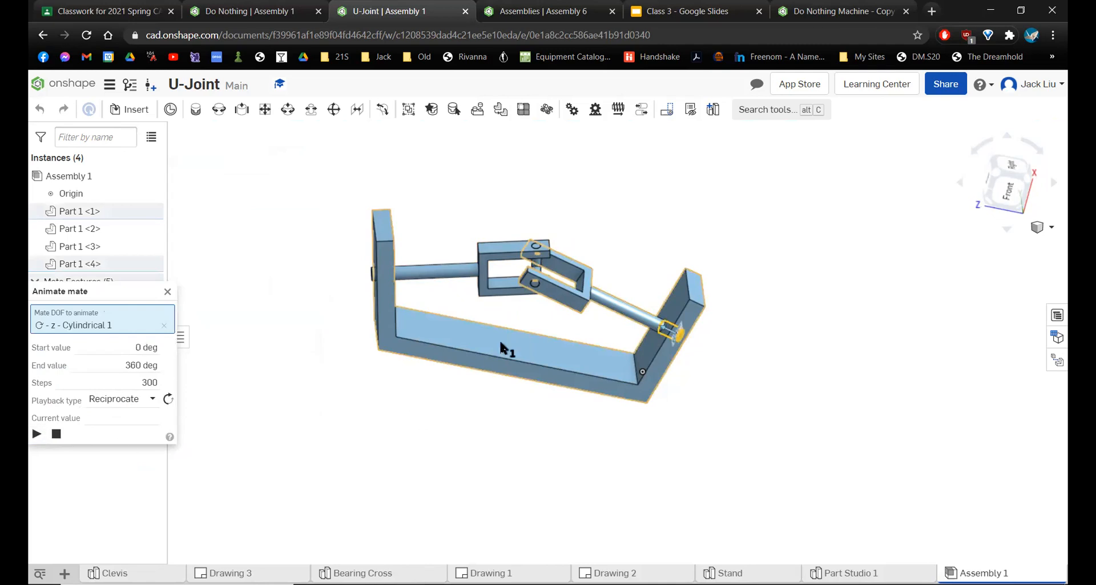
pyautogui.scroll(5, 513, 315)
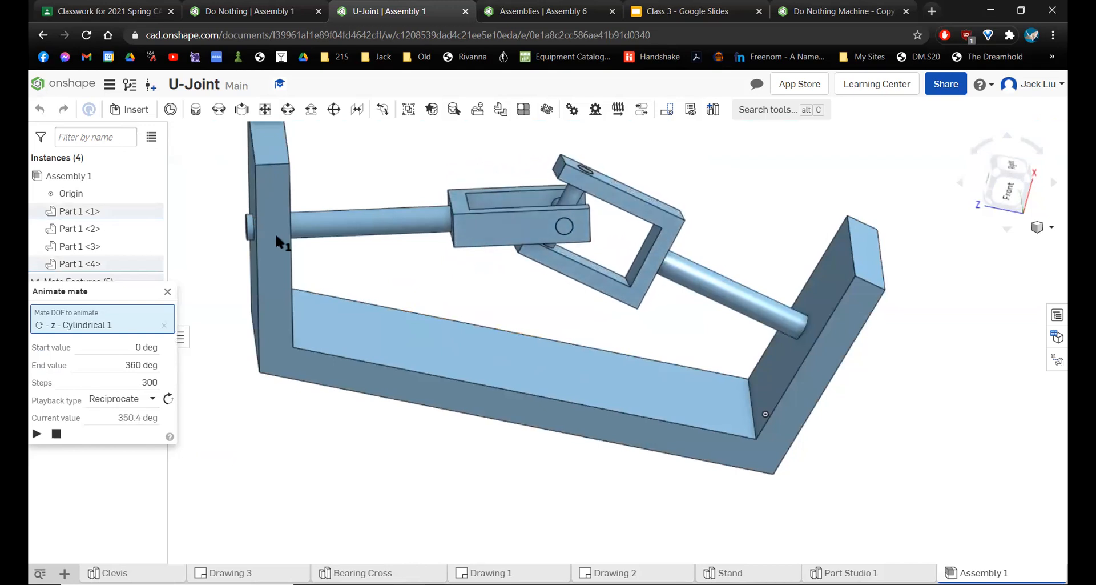
pyautogui.moveTo(449, 238); pyautogui.dragTo(337, 248, button='right')
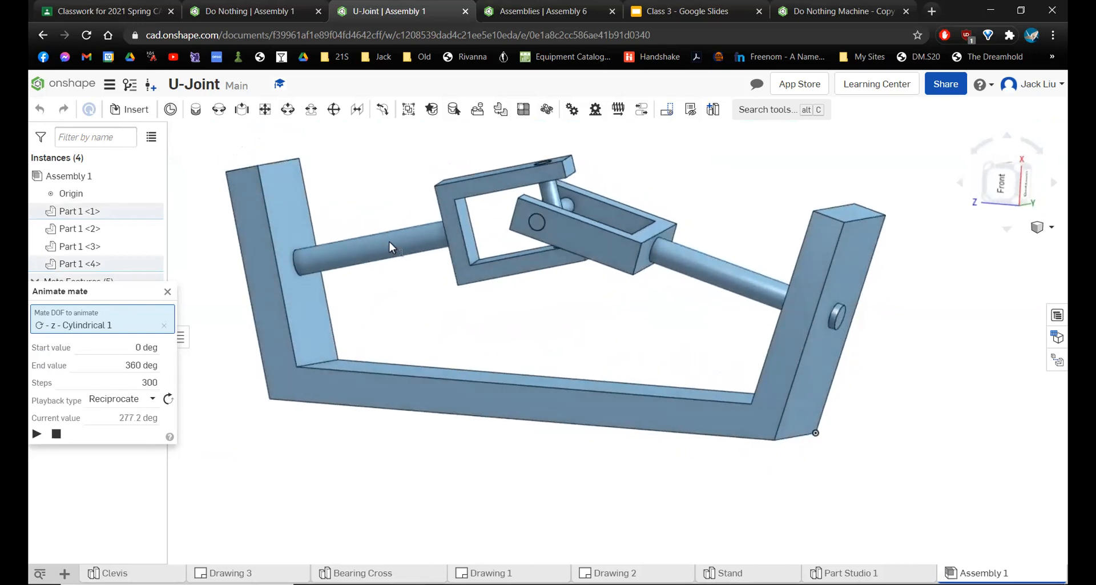